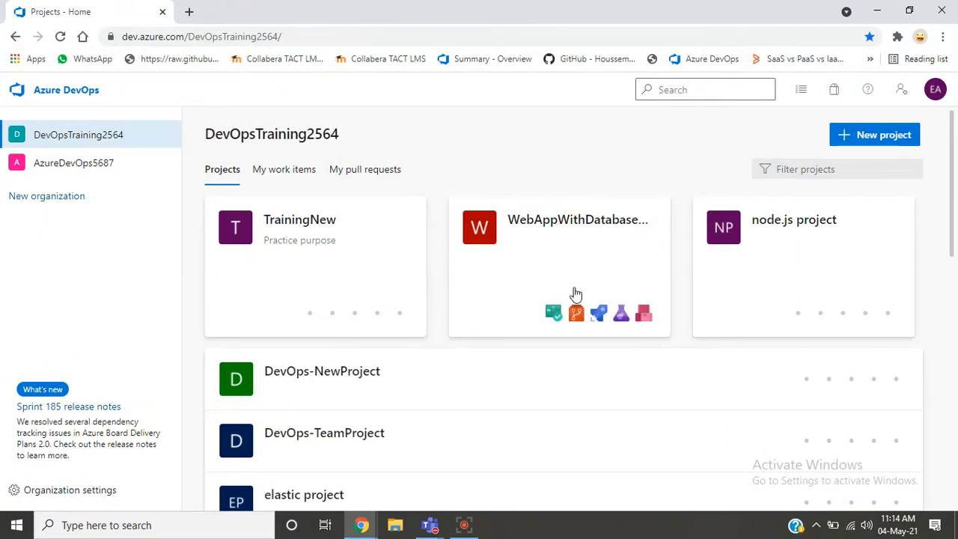
- Open the Pipelines pages of the TrainingNew and WebAppWithDatabaseDemo projects in separate browser tabs
{"action": "left_click", "coordinate": [356, 314], "text": "ctrl"}
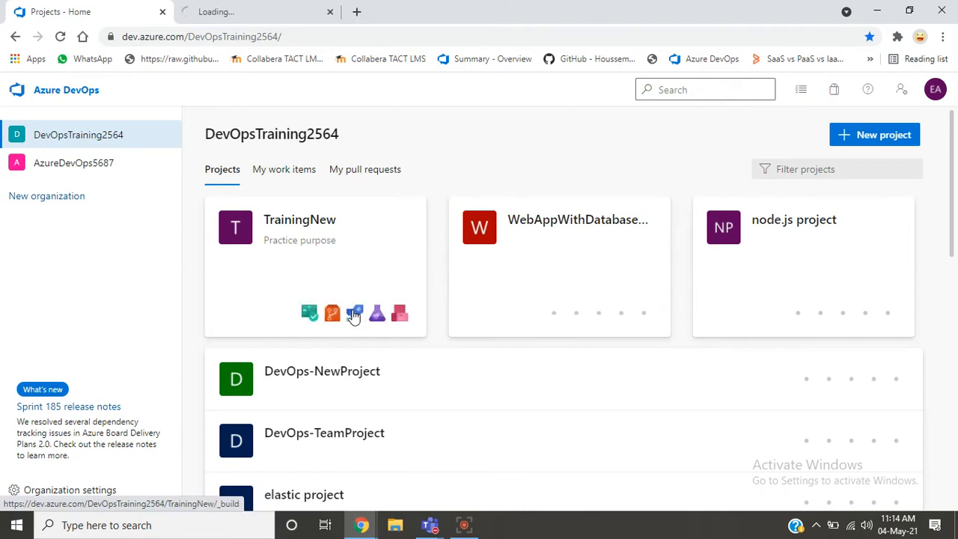
{"action": "left_click", "coordinate": [599, 312], "text": "ctrl"}
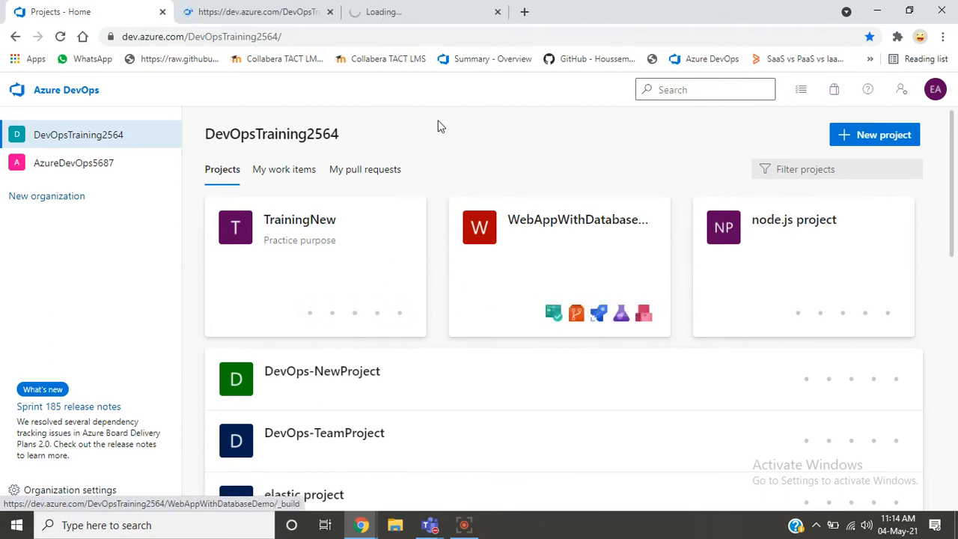
{"action": "left_click", "coordinate": [246, 31]}
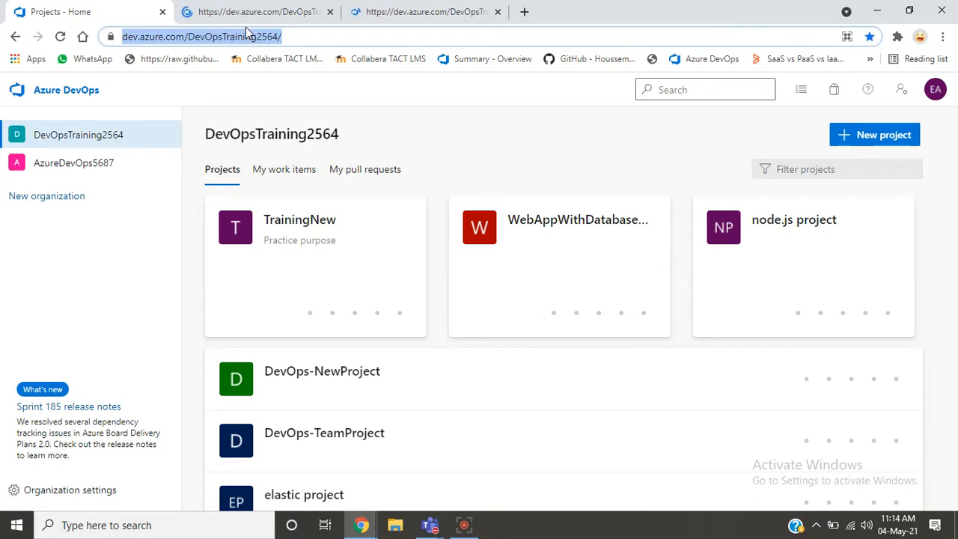
- Open the TrainingNew-CI pipeline of the TrainingNew project for editing
{"action": "left_click", "coordinate": [233, 12]}
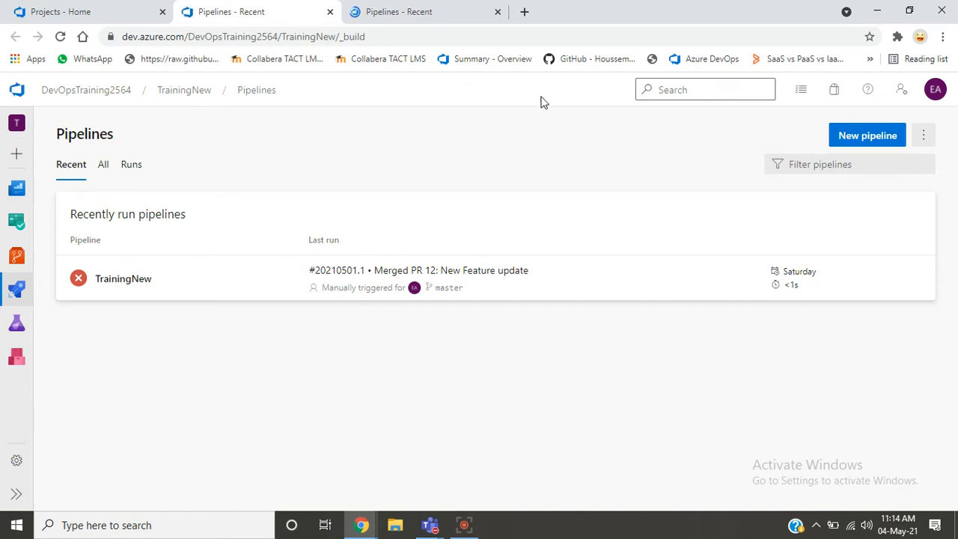
{"action": "left_click", "coordinate": [103, 166]}
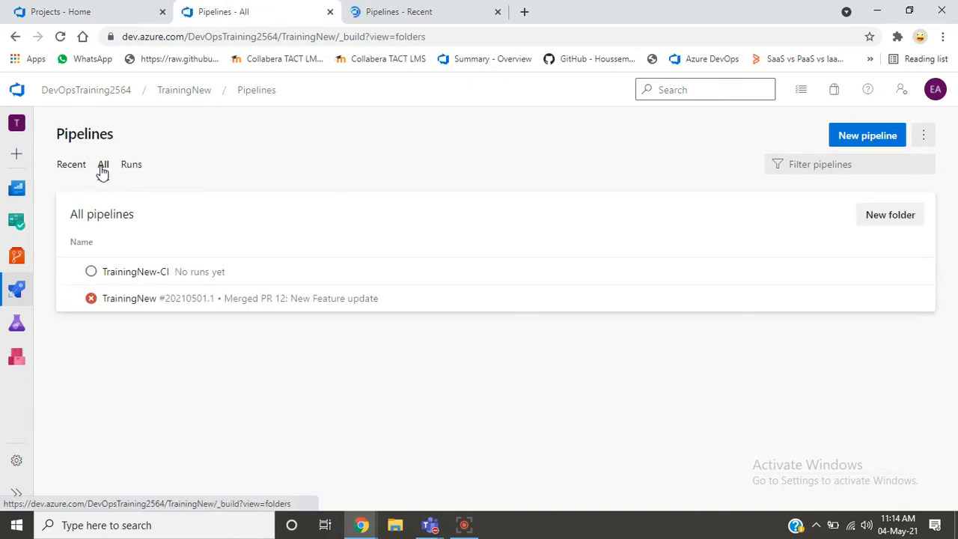
{"action": "left_click", "coordinate": [144, 273]}
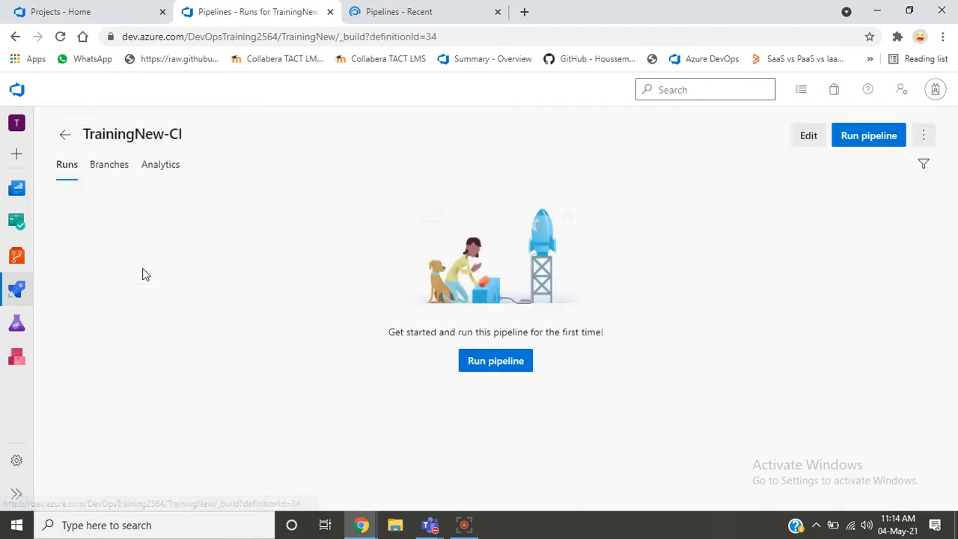
{"action": "left_click", "coordinate": [809, 140]}
- Open the WebAppWithDatabaseDemo-ASP.NET Core-CI pipeline for editing in its own browser tab
{"action": "left_click", "coordinate": [423, 9]}
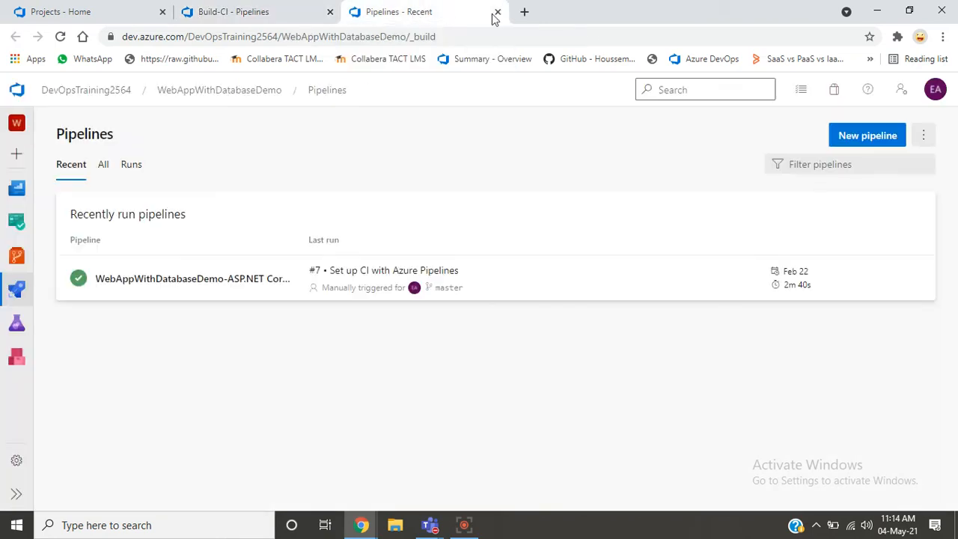
{"action": "left_click", "coordinate": [230, 276]}
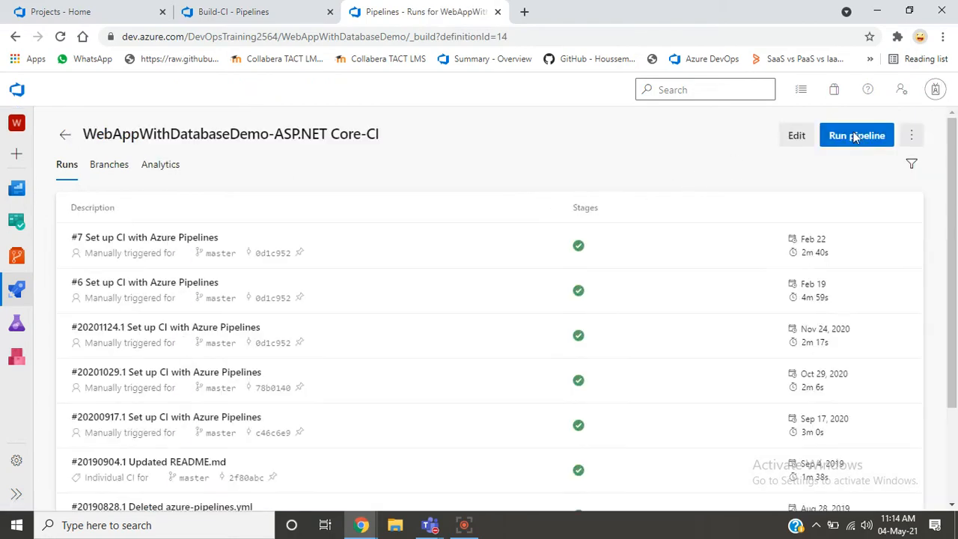
- Compare the dotnet restore task settings in TrainingNew-CI with the Restore task settings in the WebAppWithDatabaseDemo pipeline
{"action": "left_click", "coordinate": [262, 11]}
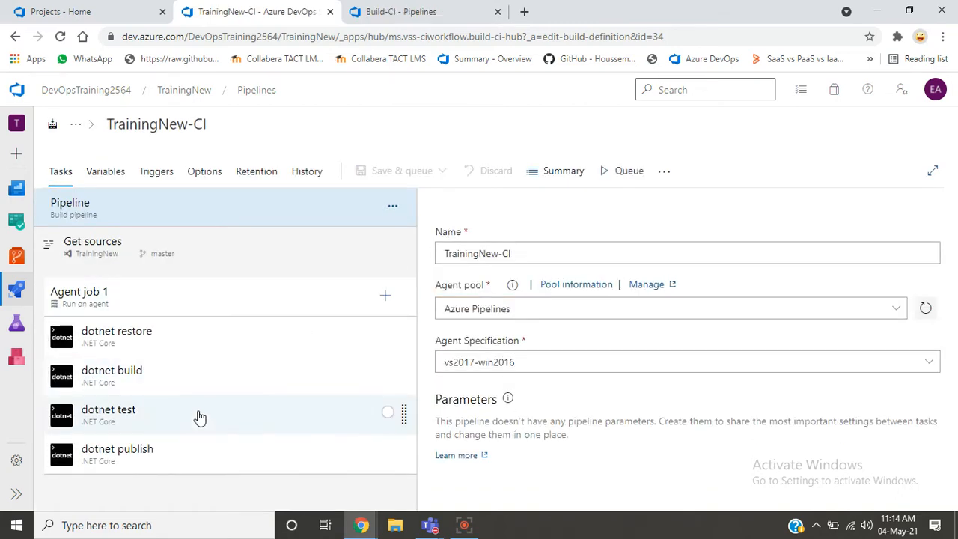
{"action": "left_click", "coordinate": [160, 339]}
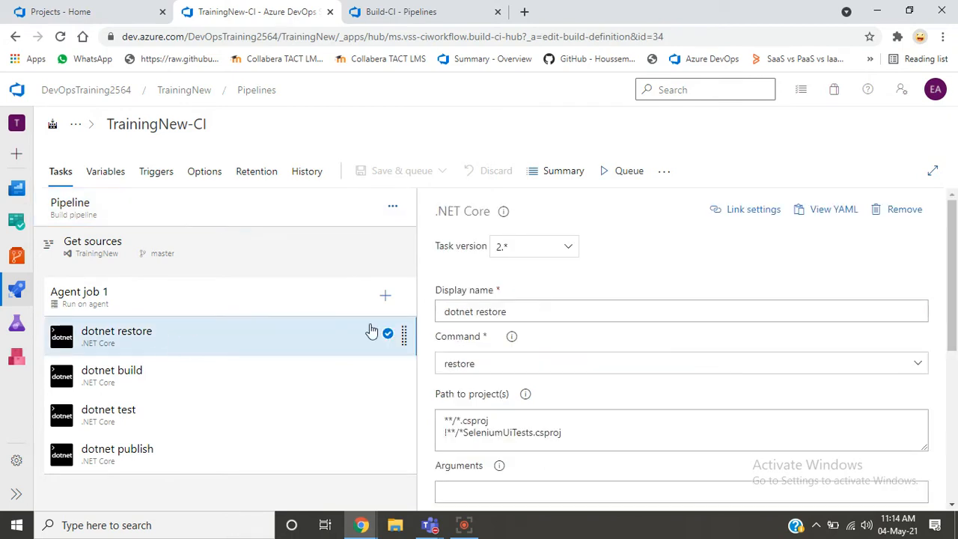
{"action": "left_click_drag", "start_coordinate": [957, 279], "coordinate": [957, 318]}
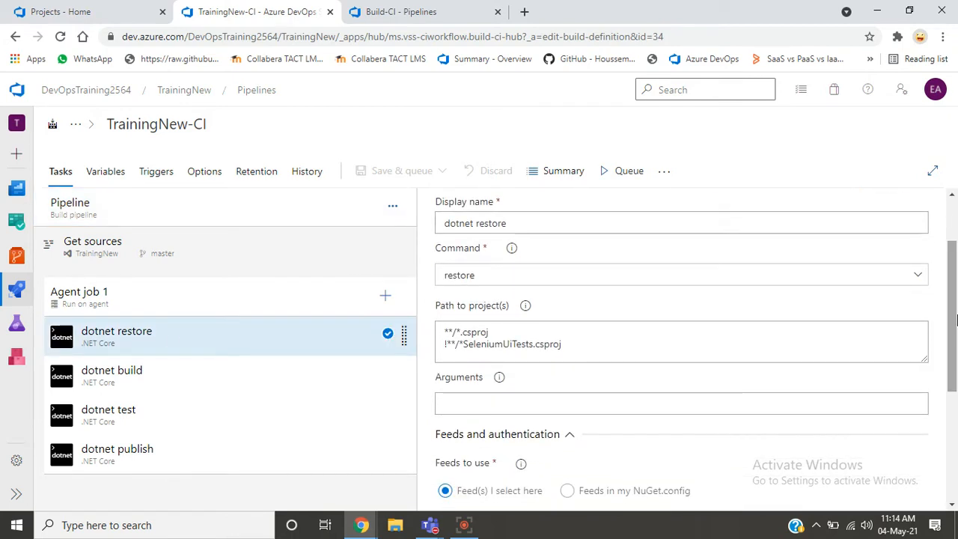
{"action": "left_click", "coordinate": [367, 9]}
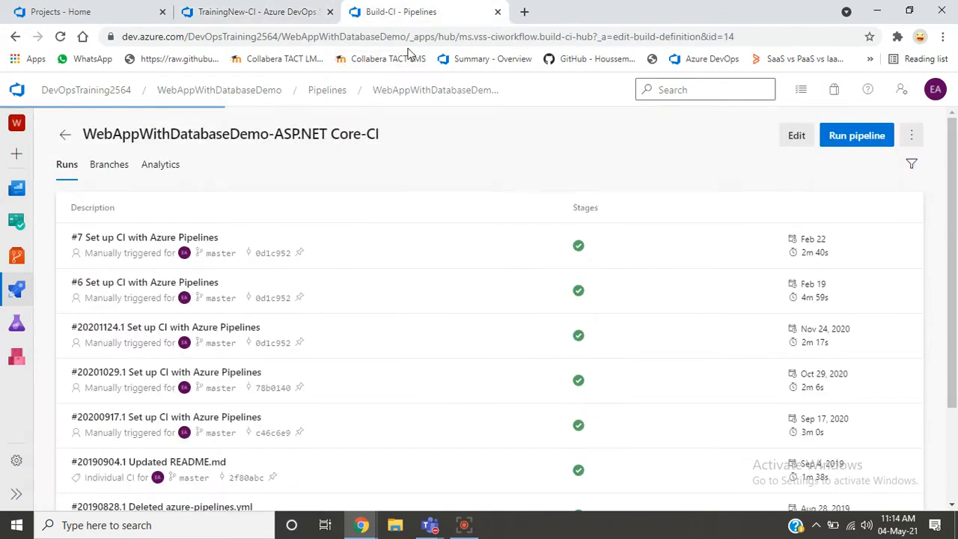
{"action": "left_click", "coordinate": [780, 131]}
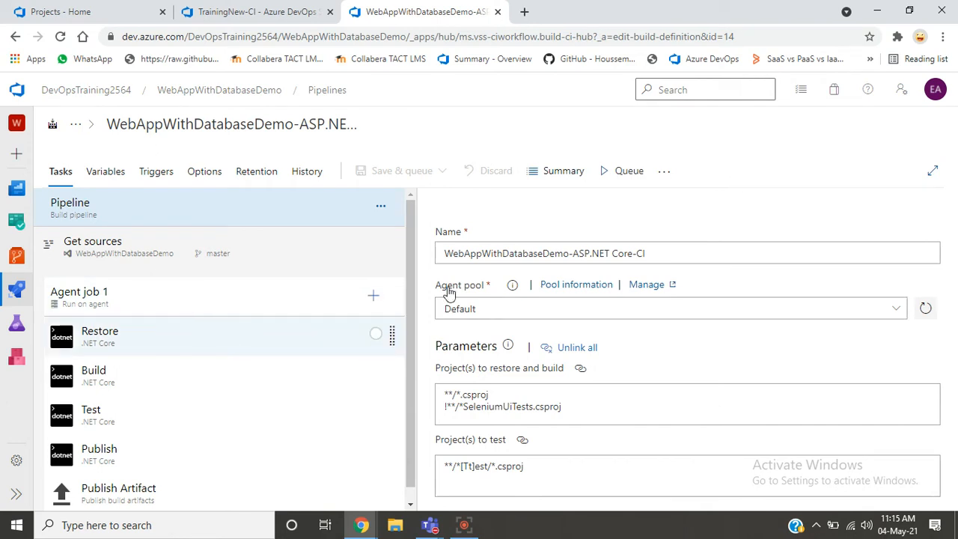
{"action": "left_click", "coordinate": [334, 341]}
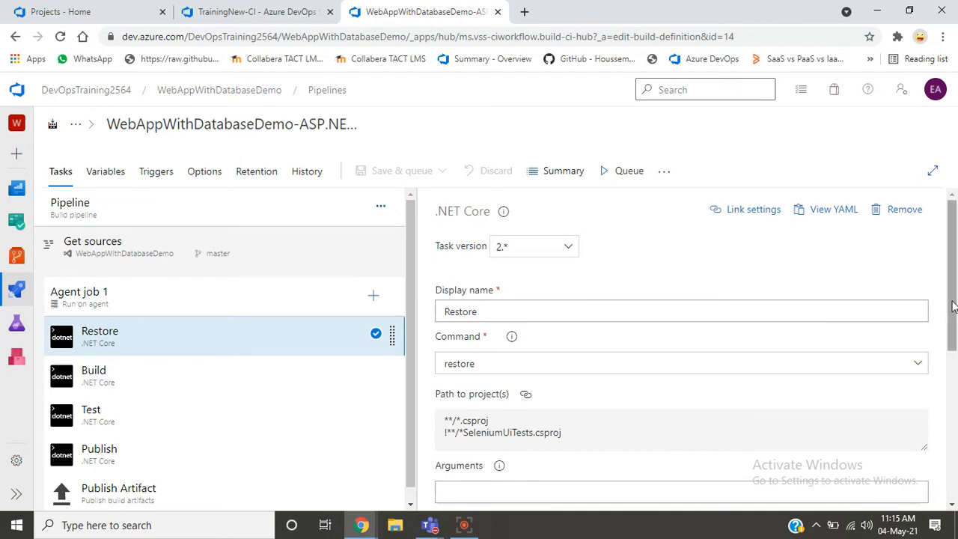
{"action": "left_click_drag", "start_coordinate": [953, 305], "coordinate": [953, 444]}
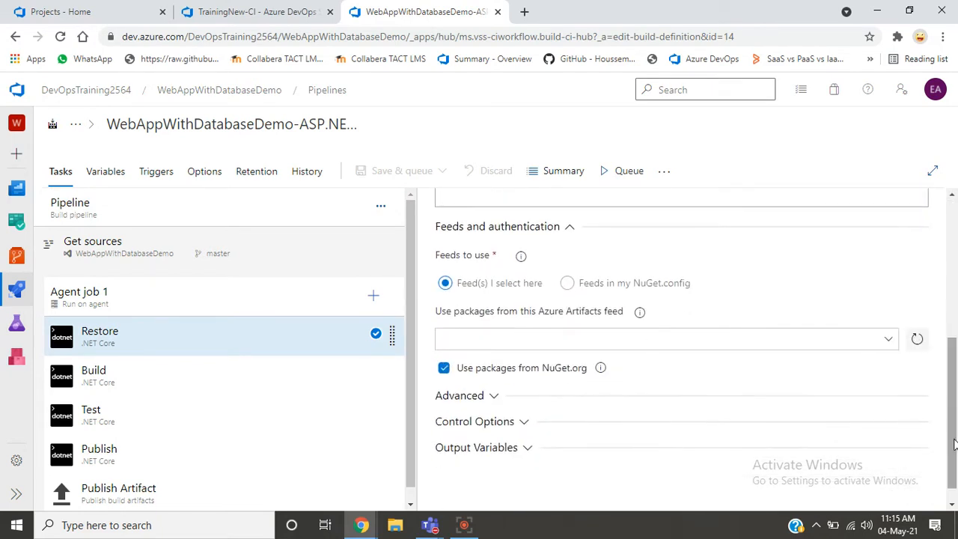
- Open the Build task in the WebAppWithDatabaseDemo pipeline and the dotnet build task's project path in TrainingNew-CI
{"action": "left_click", "coordinate": [211, 378]}
{"action": "left_click", "coordinate": [260, 12]}
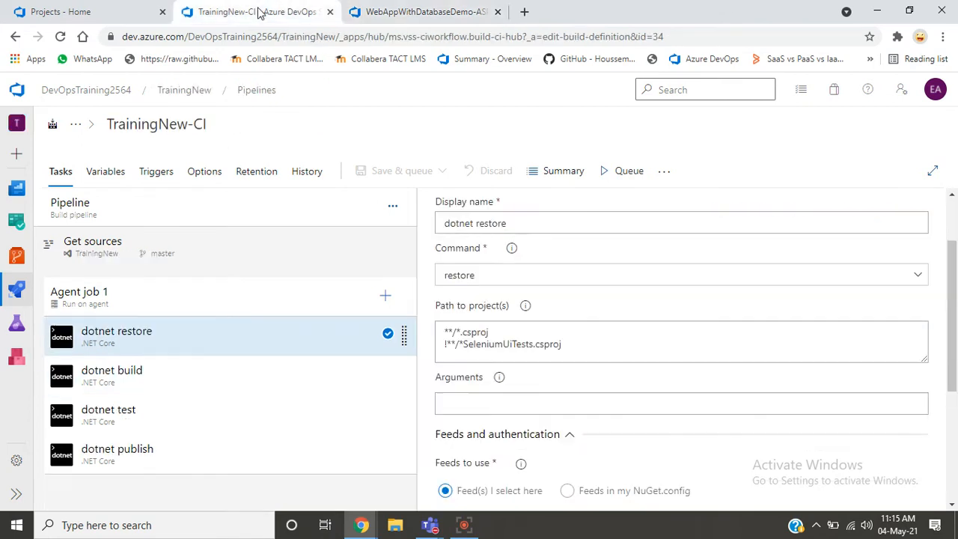
{"action": "left_click", "coordinate": [185, 395]}
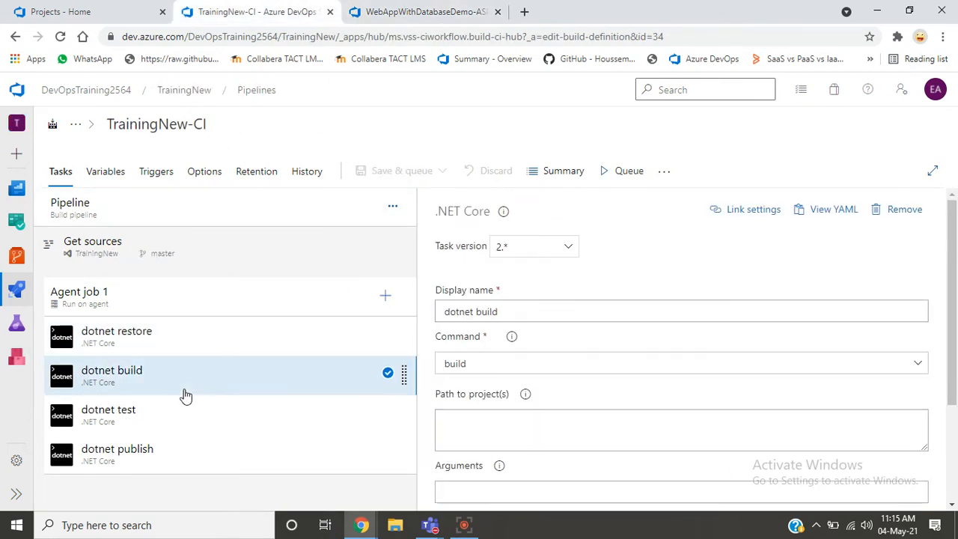
{"action": "left_click", "coordinate": [522, 316]}
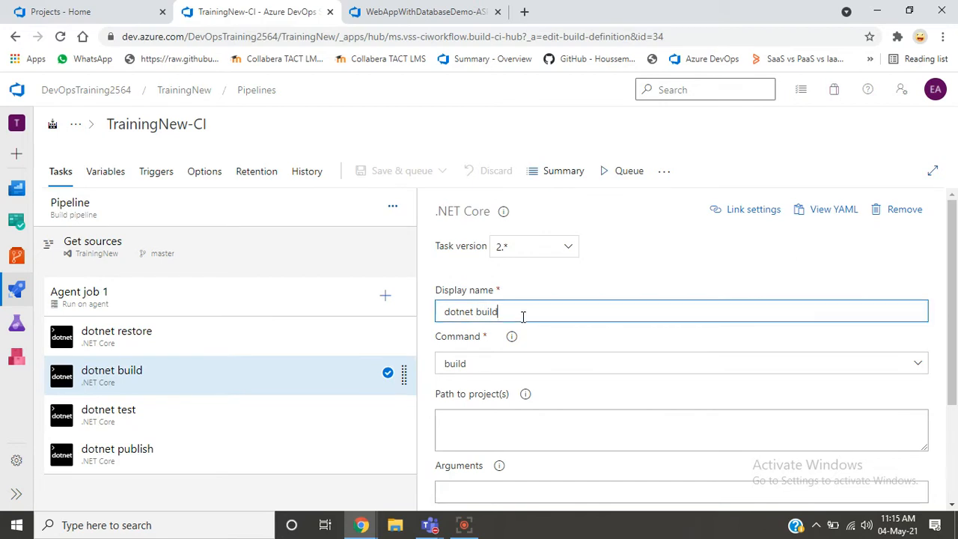
{"action": "left_click", "coordinate": [521, 421]}
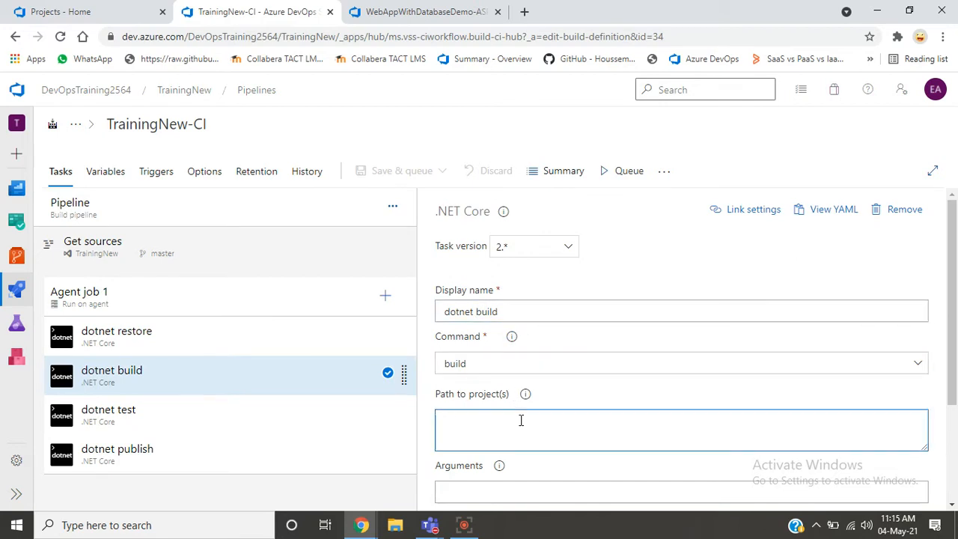
- Copy the project paths **/*.csproj and !**/*SeleniumUiTests.csproj from the WebAppWithDatabaseDemo Build task into the TrainingNew-CI dotnet build task
{"action": "left_click", "coordinate": [438, 10]}
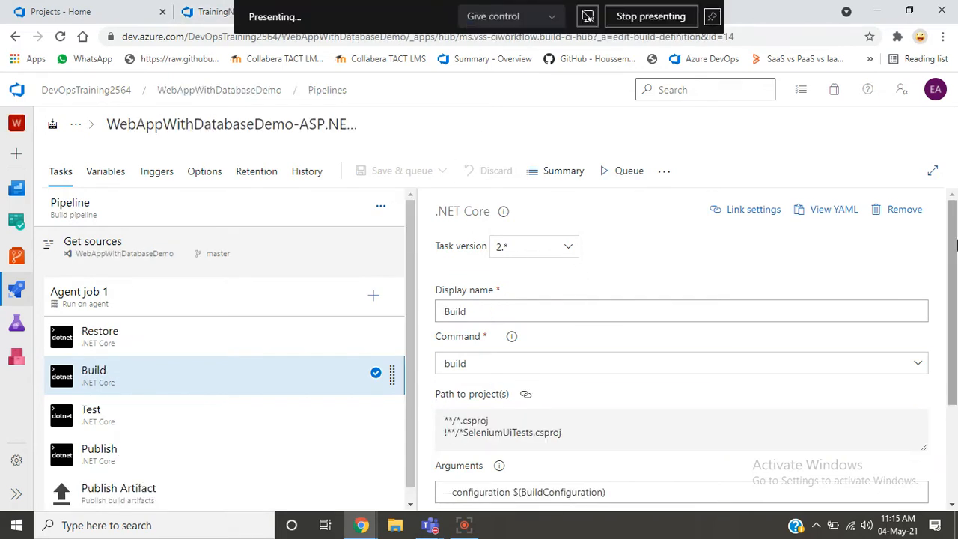
{"action": "left_click_drag", "start_coordinate": [957, 271], "coordinate": [957, 320]}
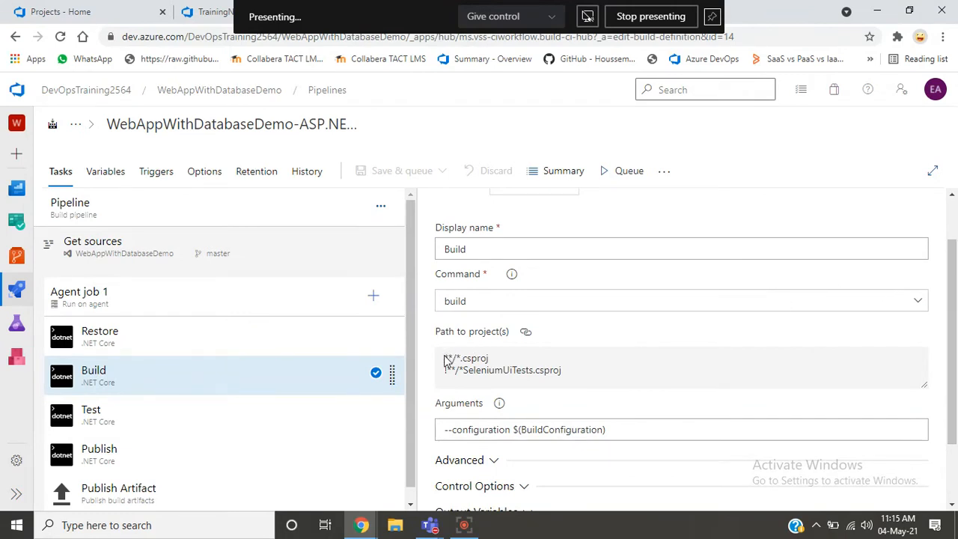
{"action": "left_click_drag", "start_coordinate": [444, 360], "coordinate": [588, 380]}
{"action": "key", "text": "ctrl+c"}
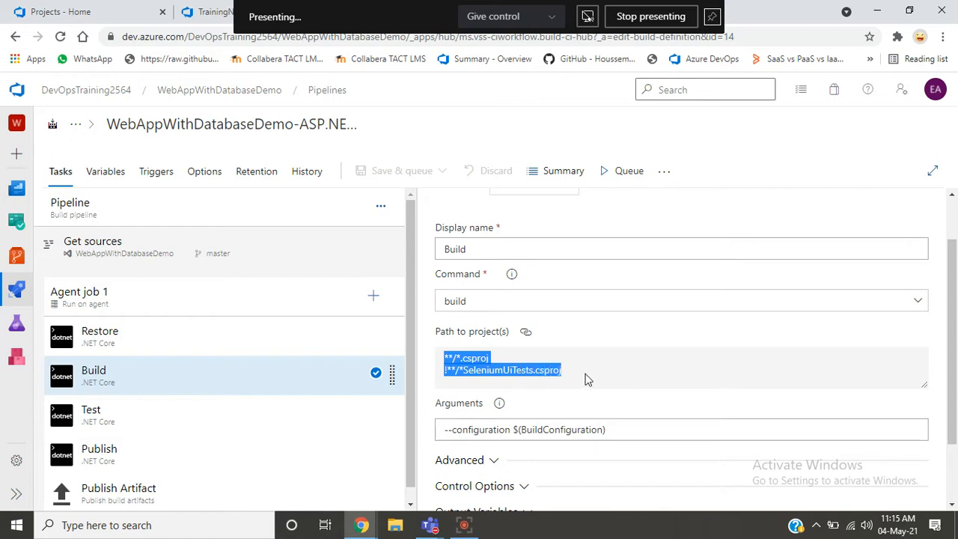
{"action": "left_click", "coordinate": [206, 11]}
{"action": "left_click", "coordinate": [479, 429]}
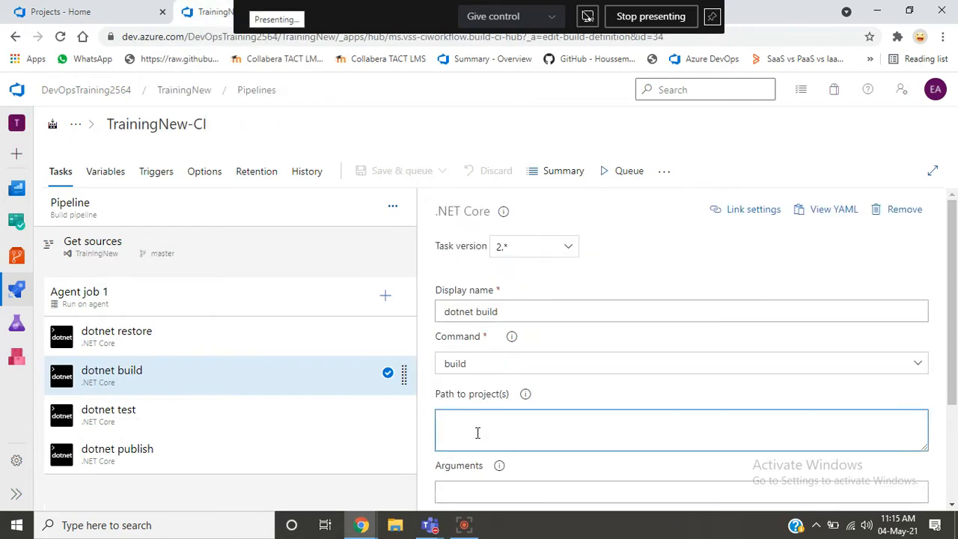
{"action": "key", "text": "ctrl+v"}
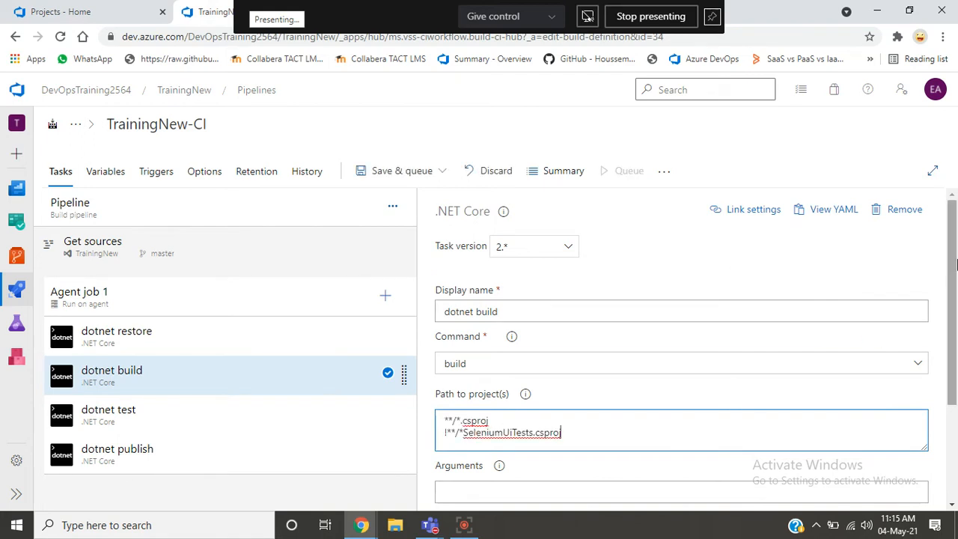
- Unpin the screen-sharing bar and examine the Build task's arguments in the WebAppWithDatabaseDemo pipeline
{"action": "scroll", "coordinate": [955, 263], "scroll_direction": "down", "scroll_amount": 2}
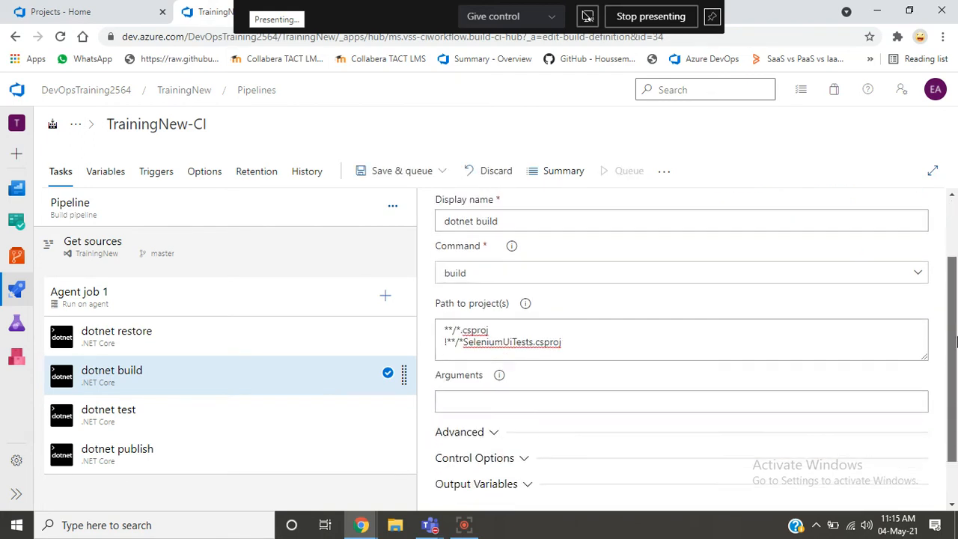
{"action": "left_click", "coordinate": [708, 21]}
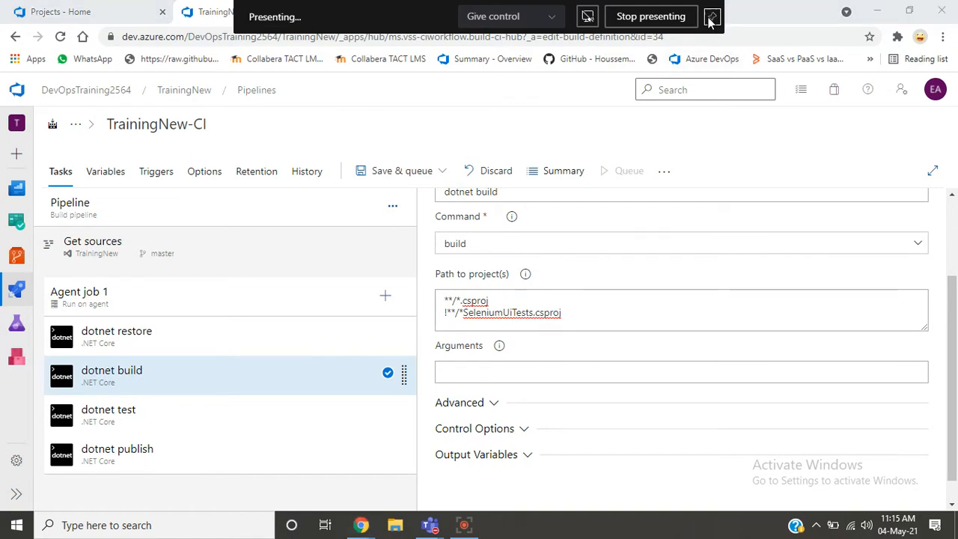
{"action": "left_click", "coordinate": [466, 19]}
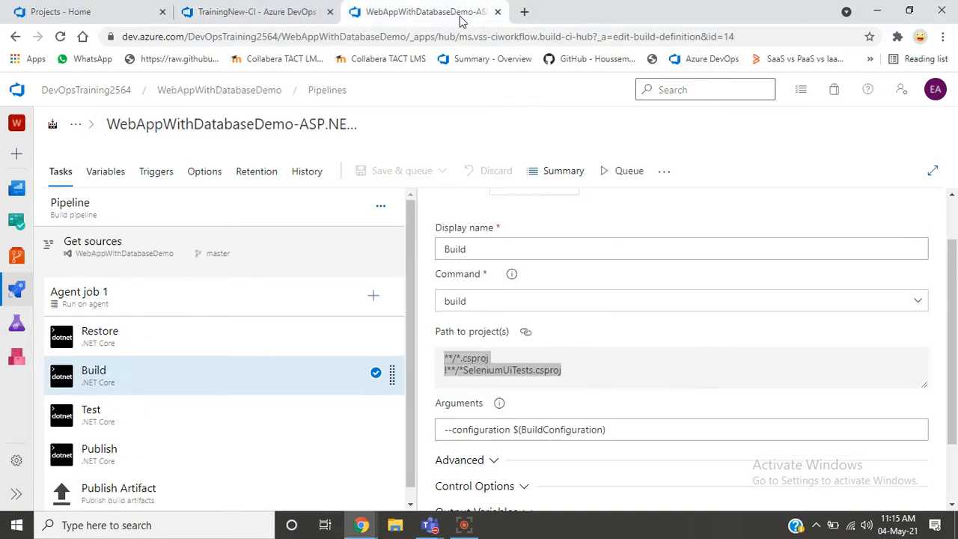
{"action": "left_click_drag", "start_coordinate": [956, 373], "coordinate": [956, 396]}
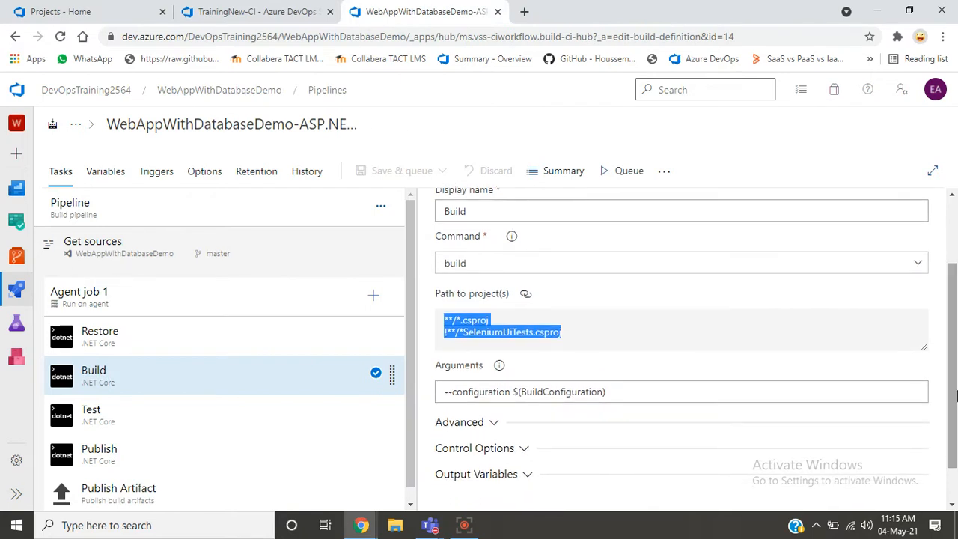
{"action": "left_click", "coordinate": [508, 389]}
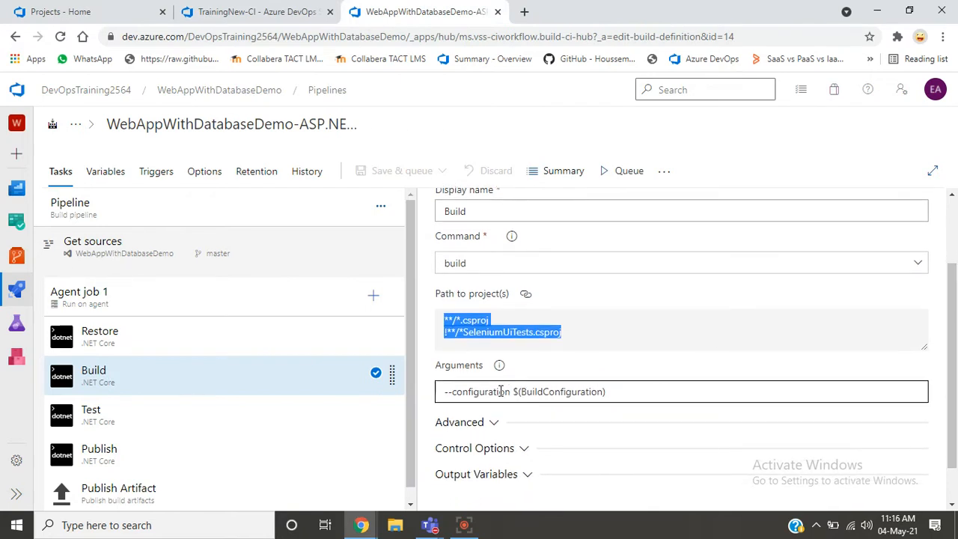
{"action": "left_click", "coordinate": [501, 392]}
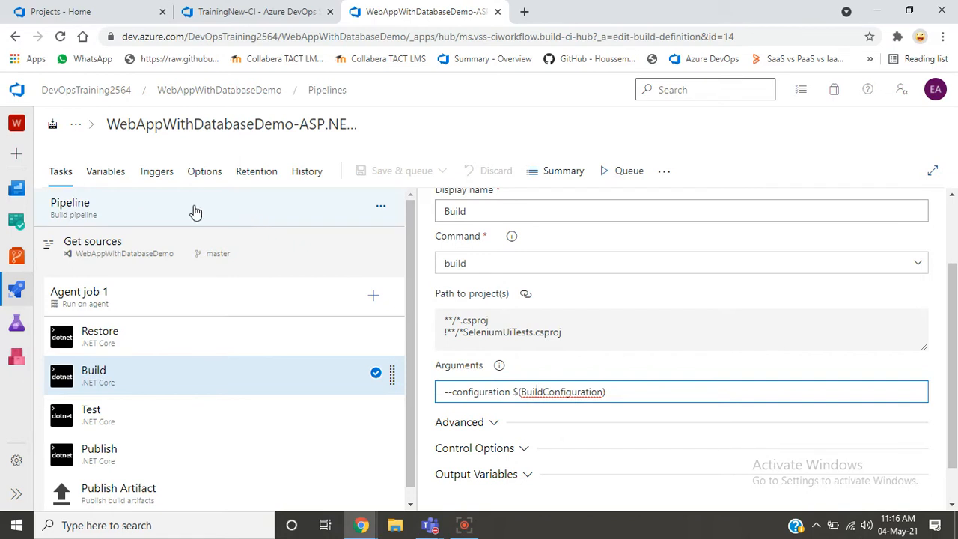
- Examine the name and value of the BuildConfiguration variable in the WebAppWithDatabaseDemo pipeline
{"action": "left_click", "coordinate": [95, 166]}
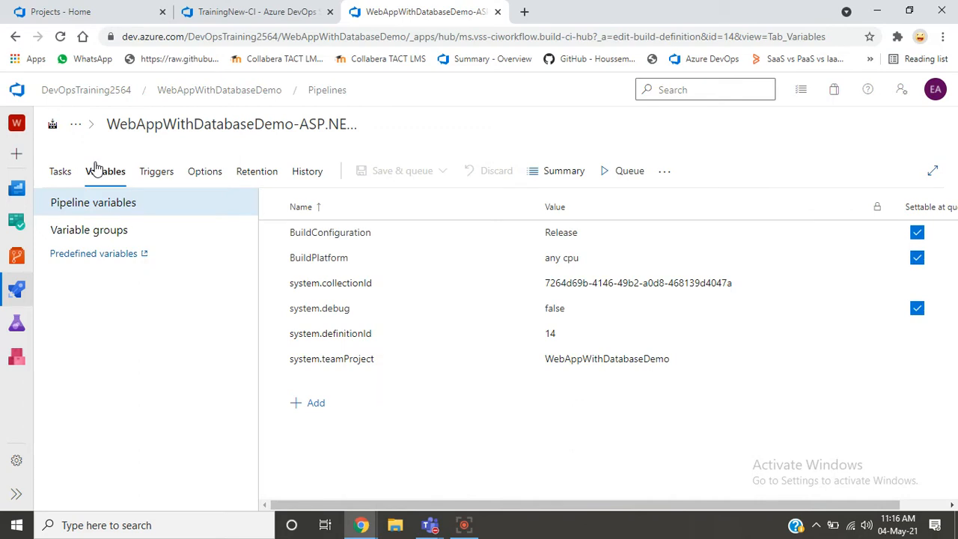
{"action": "left_click", "coordinate": [377, 235]}
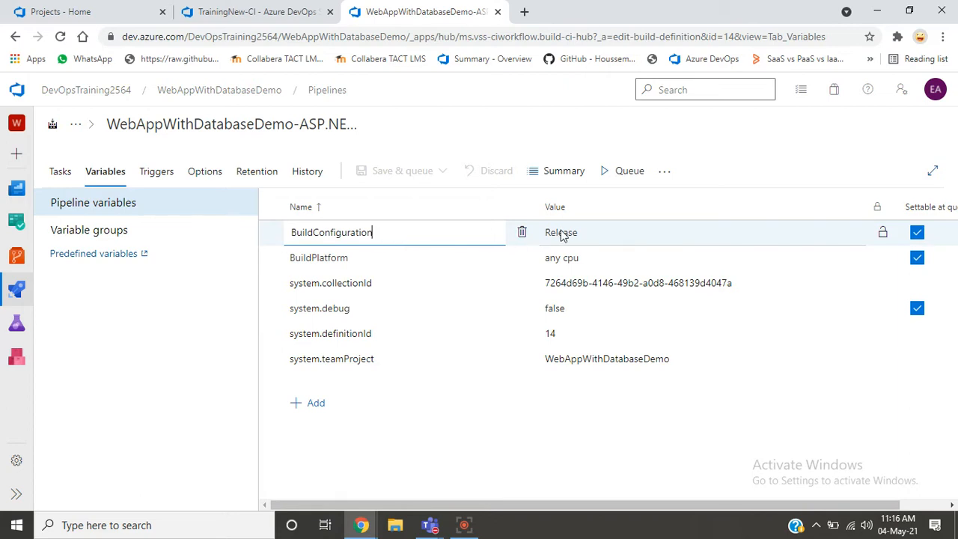
{"action": "left_click", "coordinate": [594, 232]}
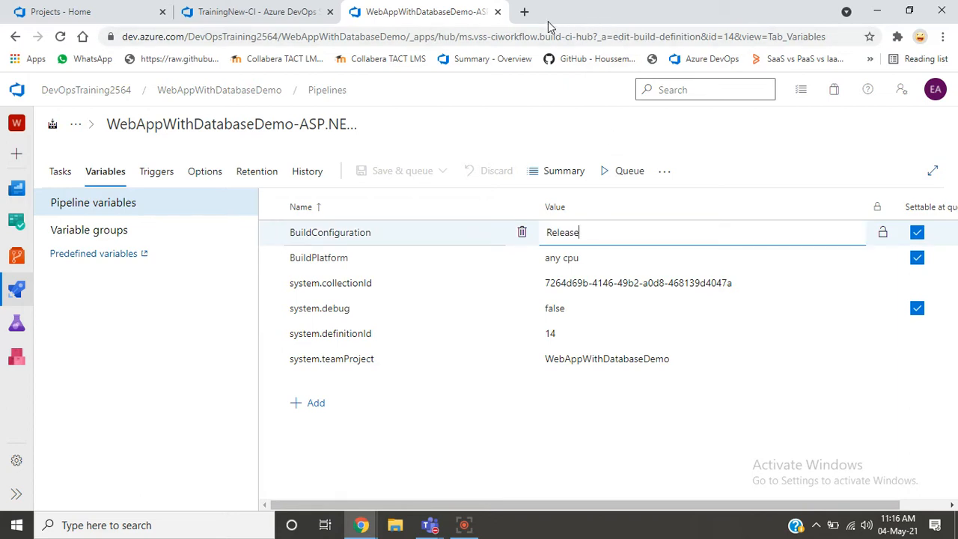
- Search Google in a new browser tab for "dotnet build configuration release" and look through the results
{"action": "left_click", "coordinate": [524, 11]}
{"action": "type", "text": "Build"}
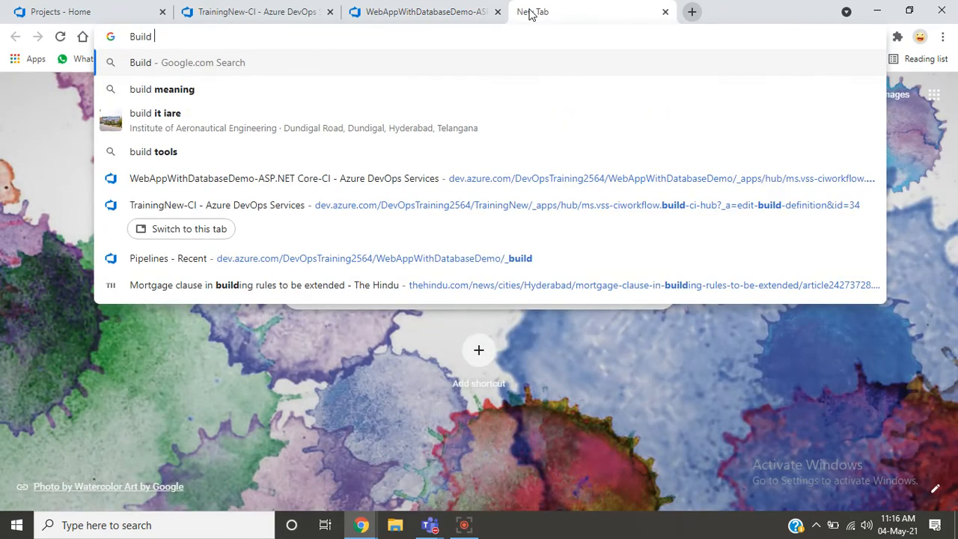
{"action": "type", "text": " Configy"}
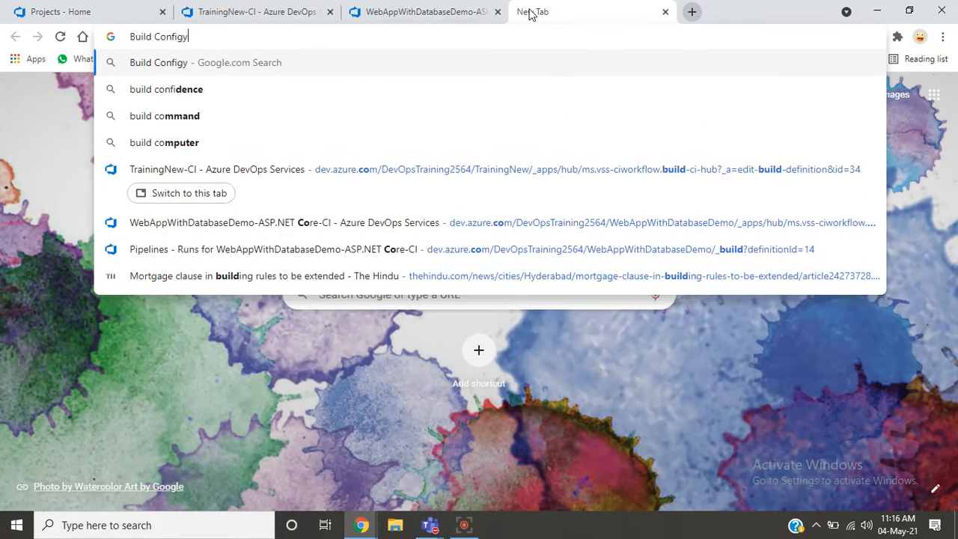
{"action": "key", "text": "BackSpace"}
{"action": "key", "text": "Down"}
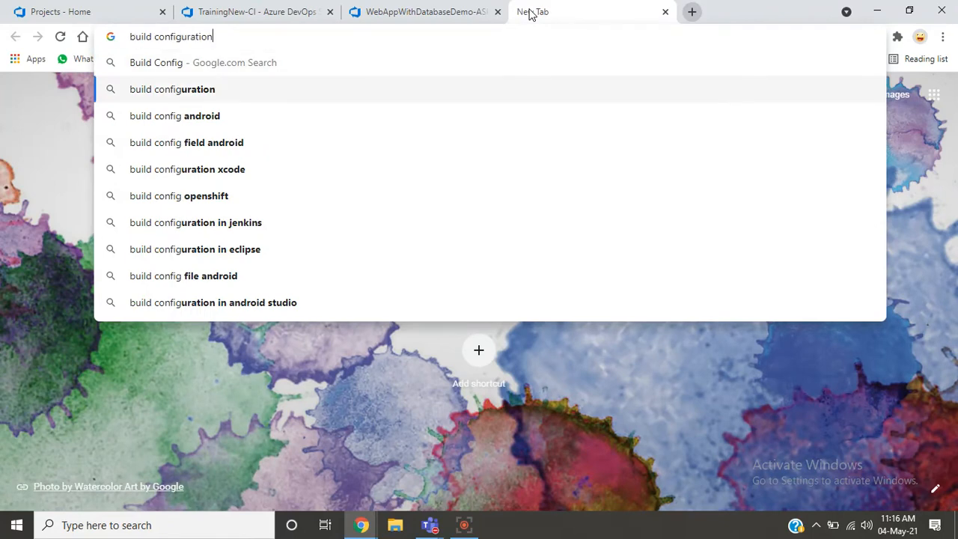
{"action": "key", "text": "Down"}
{"action": "key", "text": "Up"}
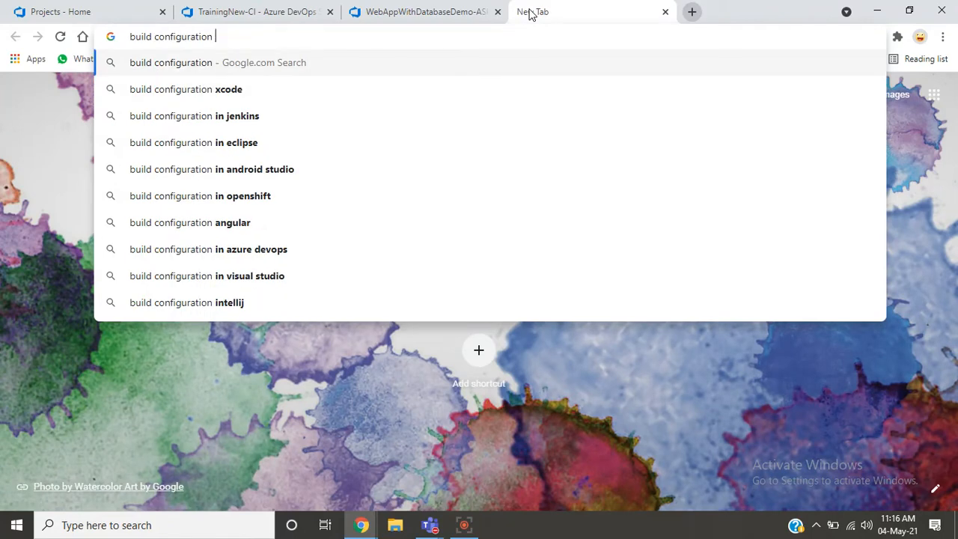
{"action": "type", "text": "re"}
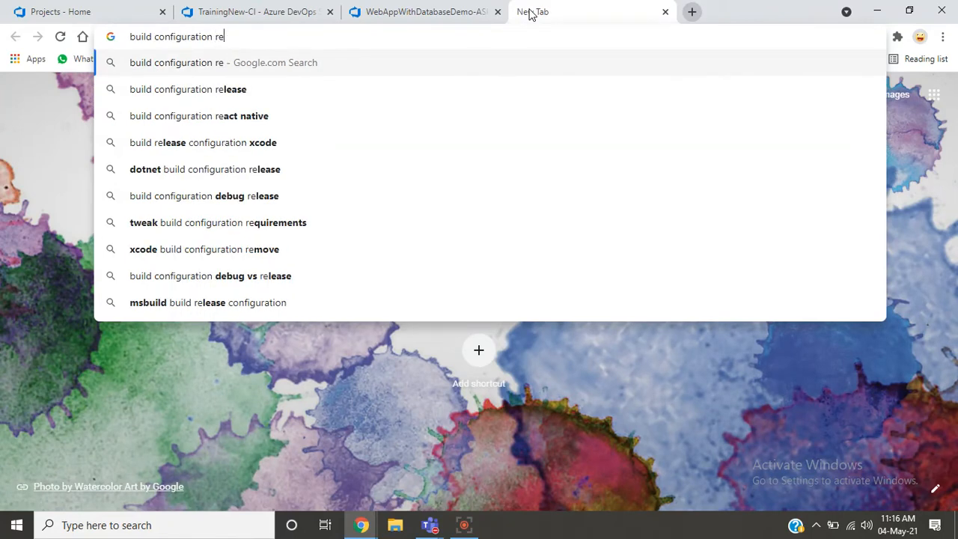
{"action": "type", "text": "lease"}
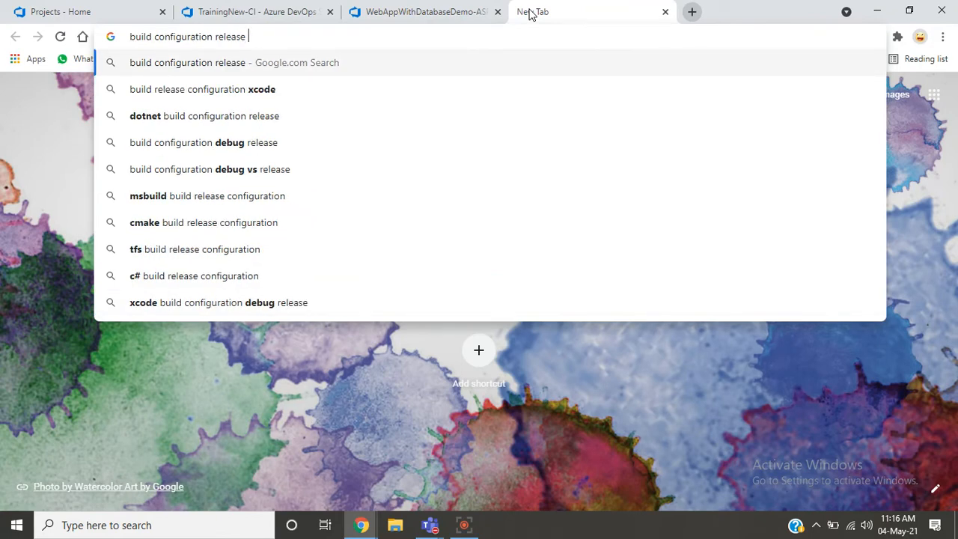
{"action": "key", "text": "Down"}
{"action": "key", "text": "Down"}
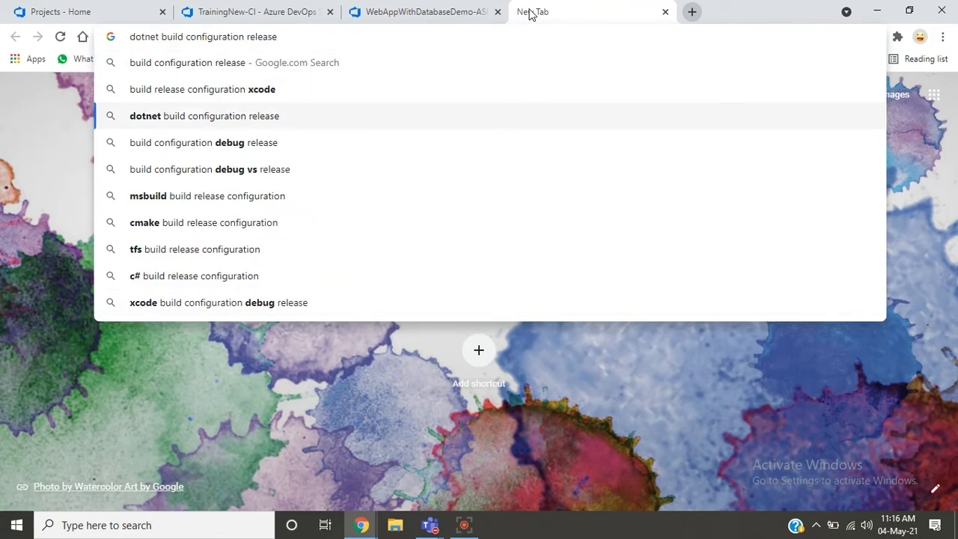
{"action": "key", "text": "Return"}
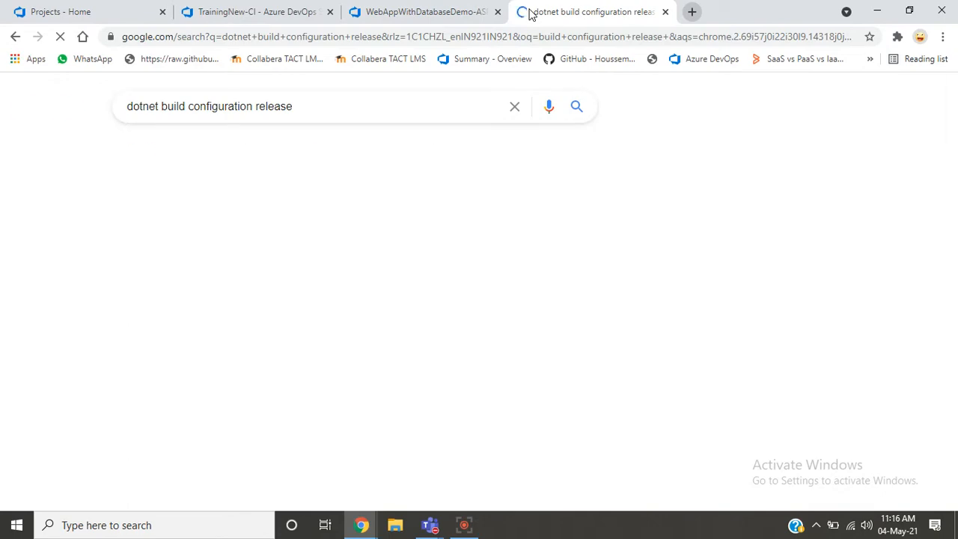
{"action": "key", "text": "Down"}
{"action": "key", "text": "Down"}
{"action": "key", "text": "Down"}
{"action": "key", "text": "Down"}
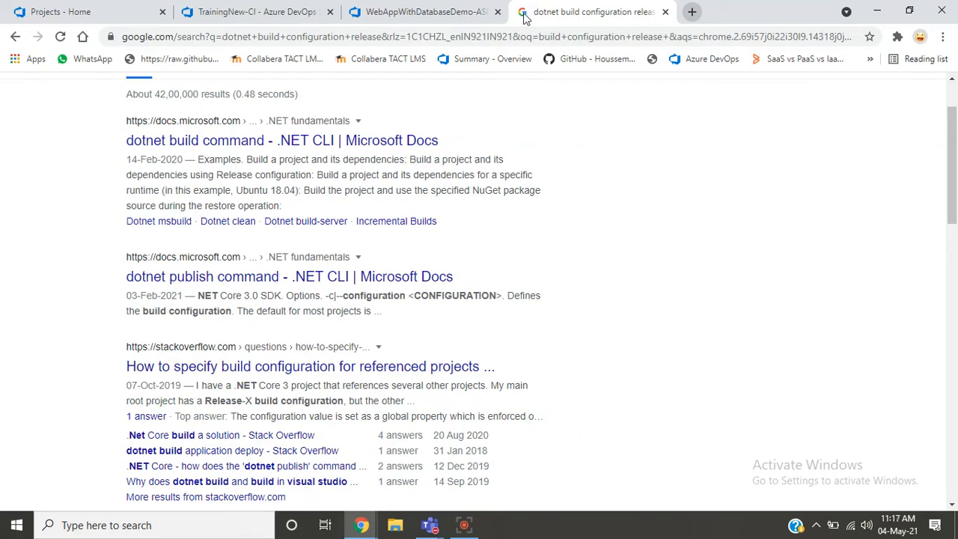
{"action": "scroll", "coordinate": [422, 96], "scroll_direction": "down", "scroll_amount": 3}
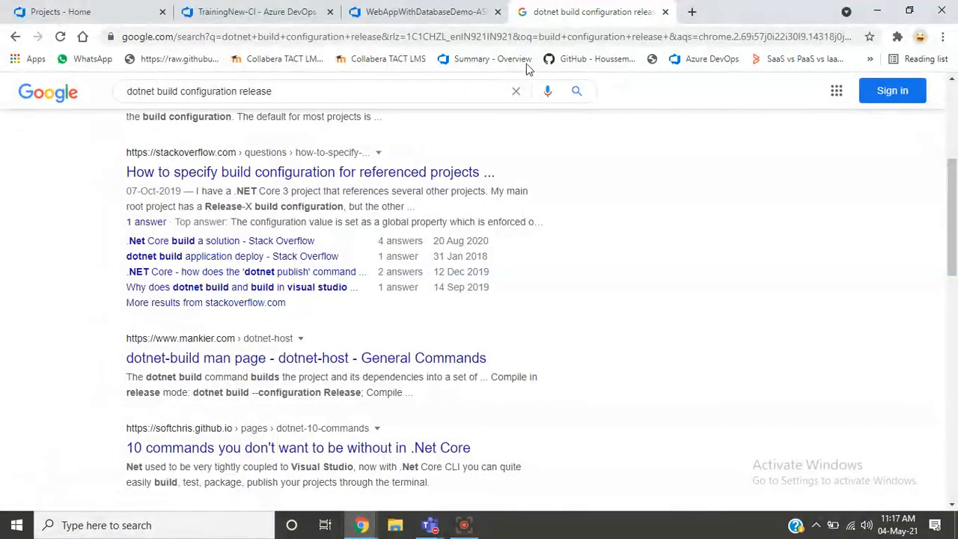
- Refine the web search to "dotnet build configuration release and debug" and look through the results
{"action": "left_click", "coordinate": [450, 89]}
{"action": "type", "text": "and"}
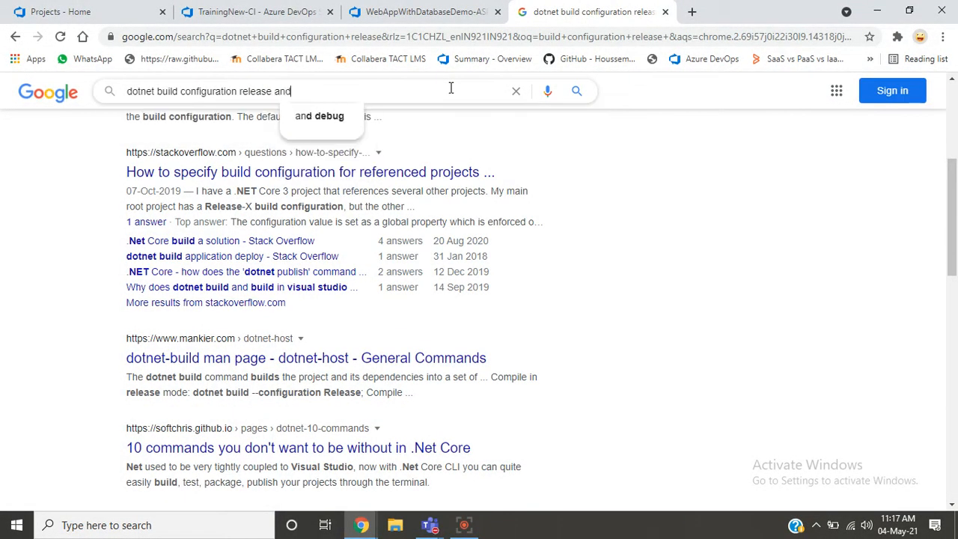
{"action": "type", "text": " d"}
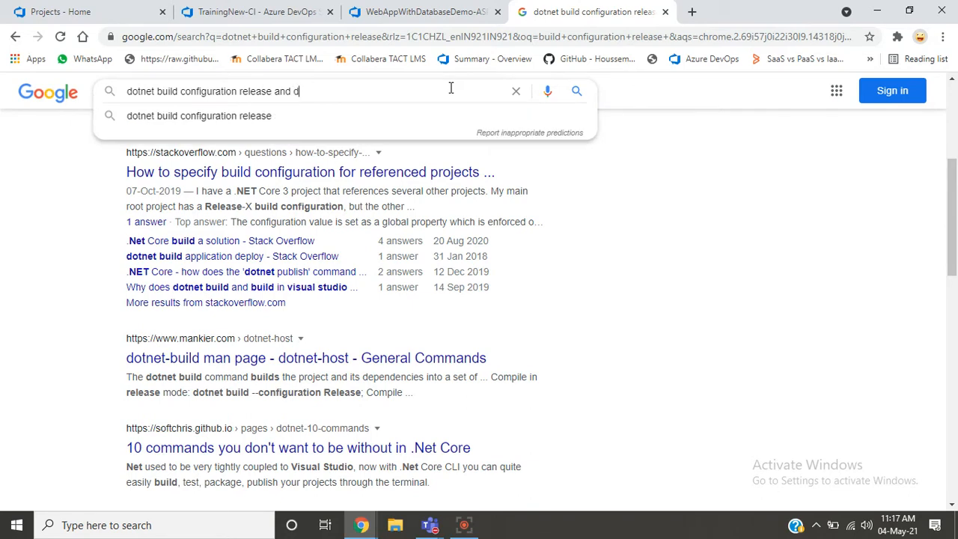
{"action": "type", "text": "ebug"}
{"action": "key", "text": "Return"}
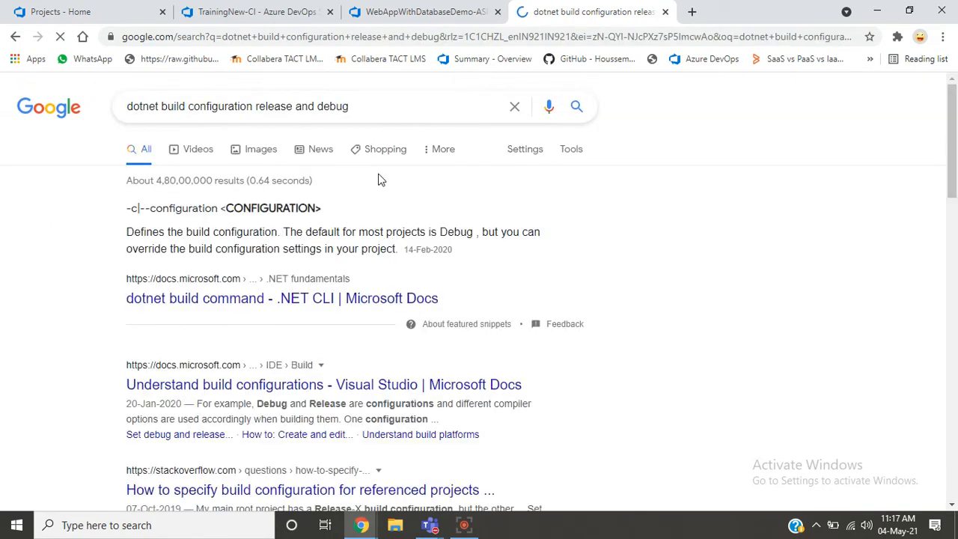
{"action": "scroll", "coordinate": [378, 180], "scroll_direction": "down", "scroll_amount": 1}
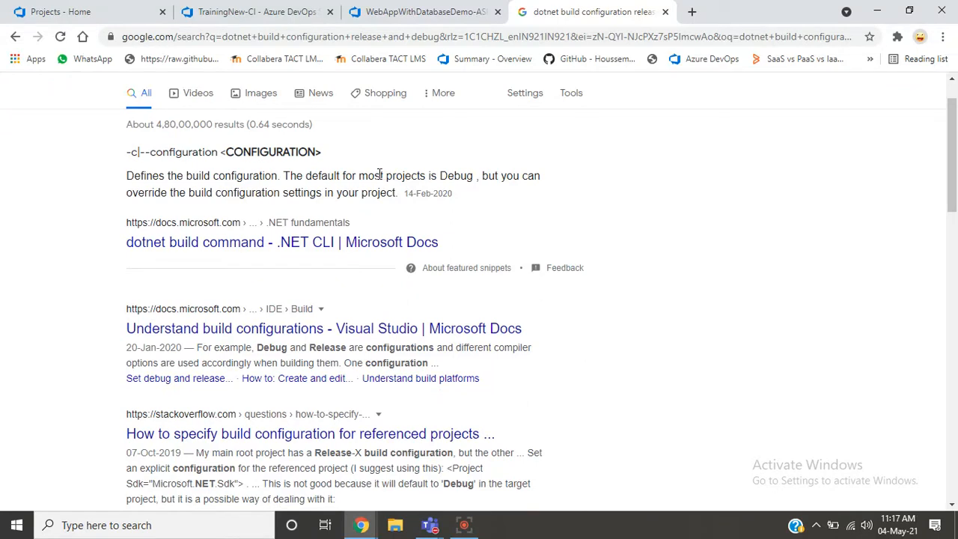
{"action": "scroll", "coordinate": [380, 176], "scroll_direction": "down", "scroll_amount": 1}
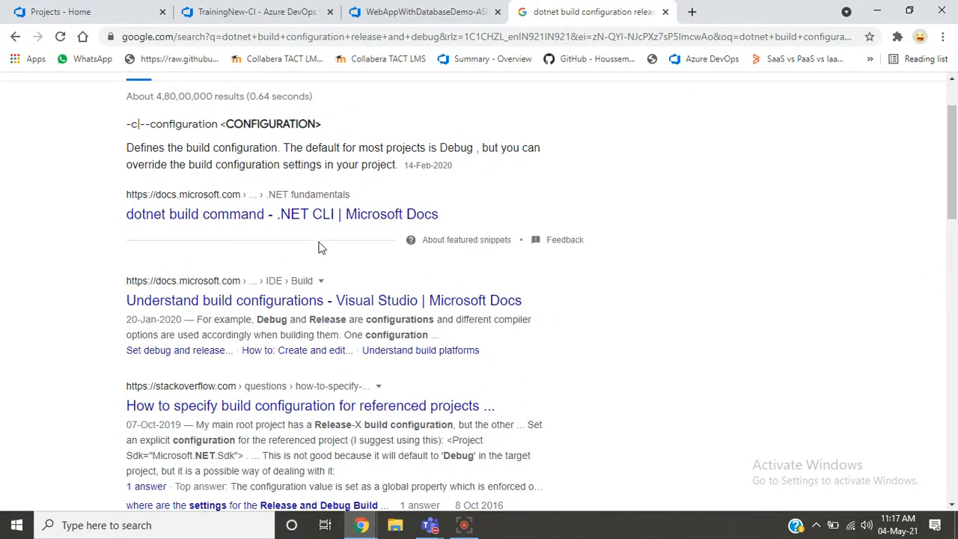
- Open the Microsoft Docs article on the dotnet build command in its own tab and read its synopsis and description
{"action": "middle_click", "coordinate": [286, 212]}
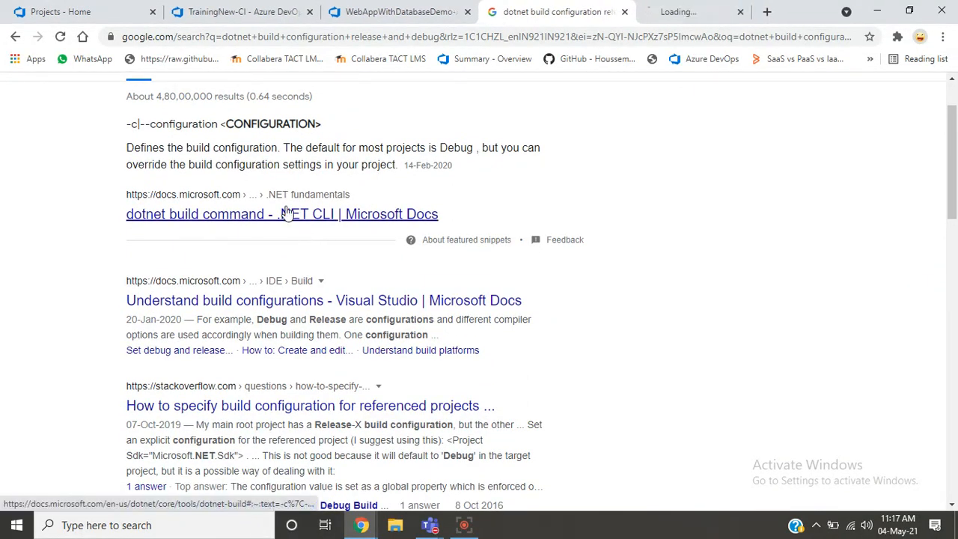
{"action": "left_click", "coordinate": [700, 11]}
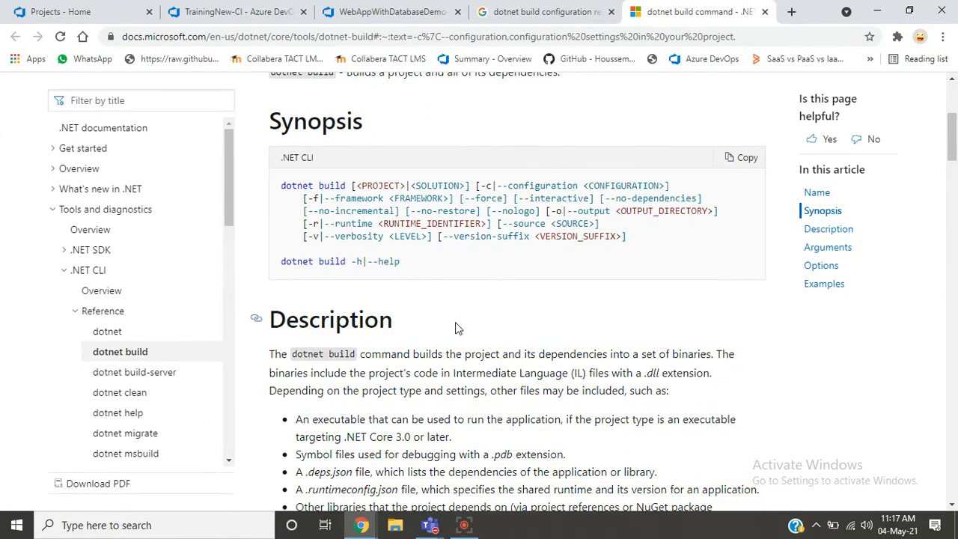
{"action": "scroll", "coordinate": [455, 328], "scroll_direction": "down", "scroll_amount": 3}
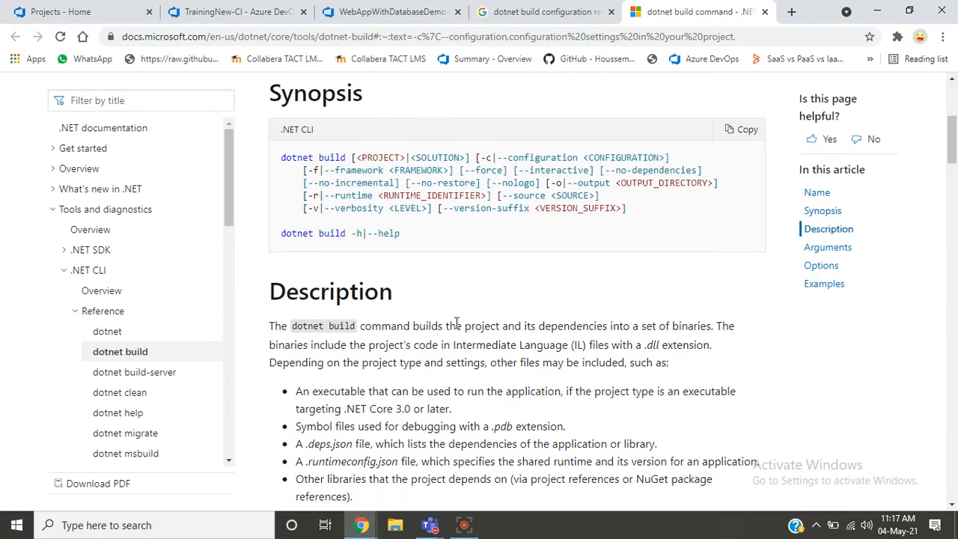
{"action": "scroll", "coordinate": [457, 323], "scroll_direction": "down", "scroll_amount": 5}
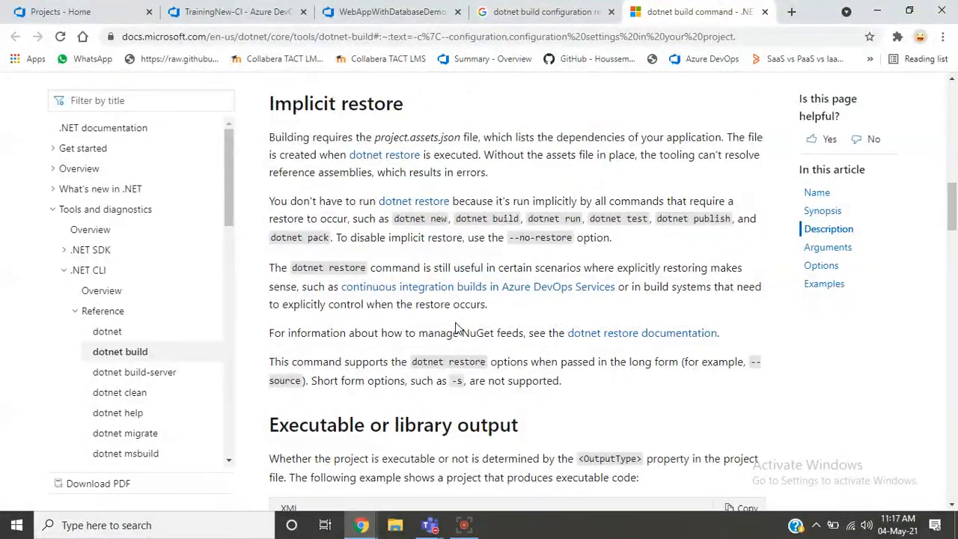
{"action": "scroll", "coordinate": [455, 328], "scroll_direction": "down", "scroll_amount": 2}
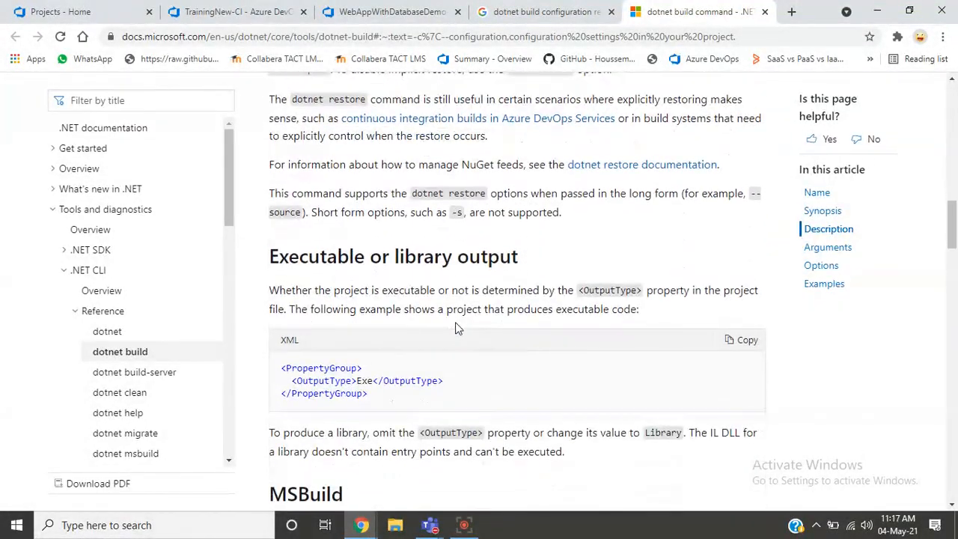
- Find the word "debug" in the dotnet build article and read the --configuration option's description
{"action": "key", "text": "ctrl+f"}
{"action": "type", "text": "debi"}
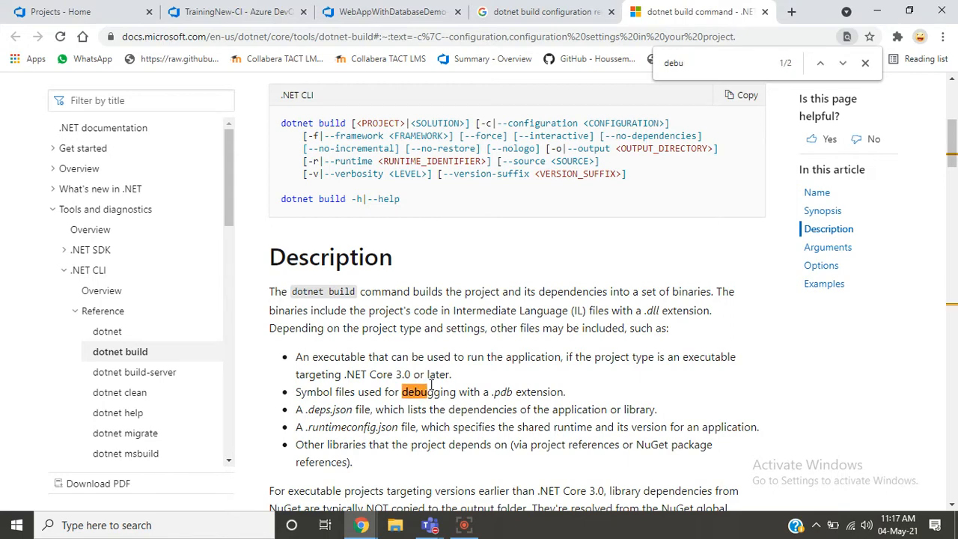
{"action": "type", "text": "g\\"}
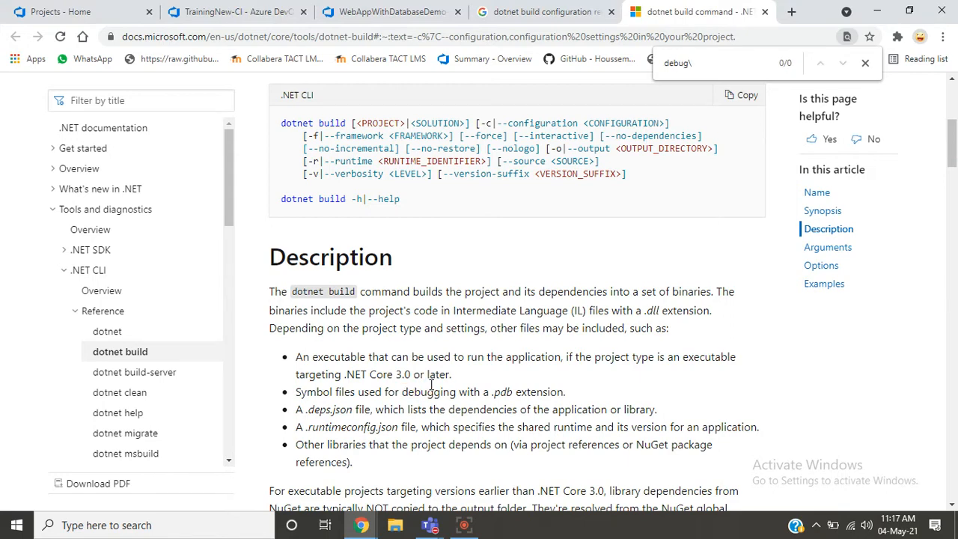
{"action": "key", "text": "BackSpace"}
{"action": "key", "text": "Return"}
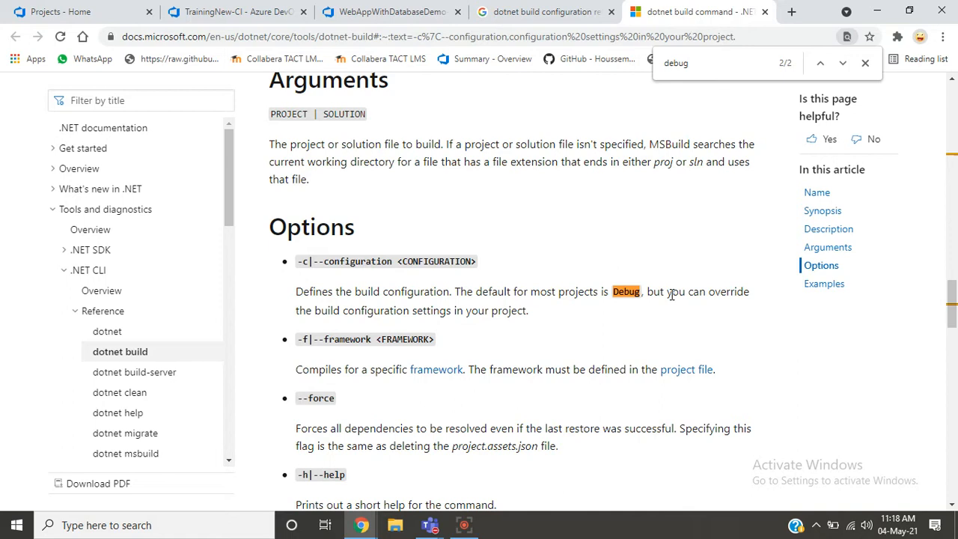
{"action": "scroll", "coordinate": [672, 294], "scroll_direction": "down", "scroll_amount": 1}
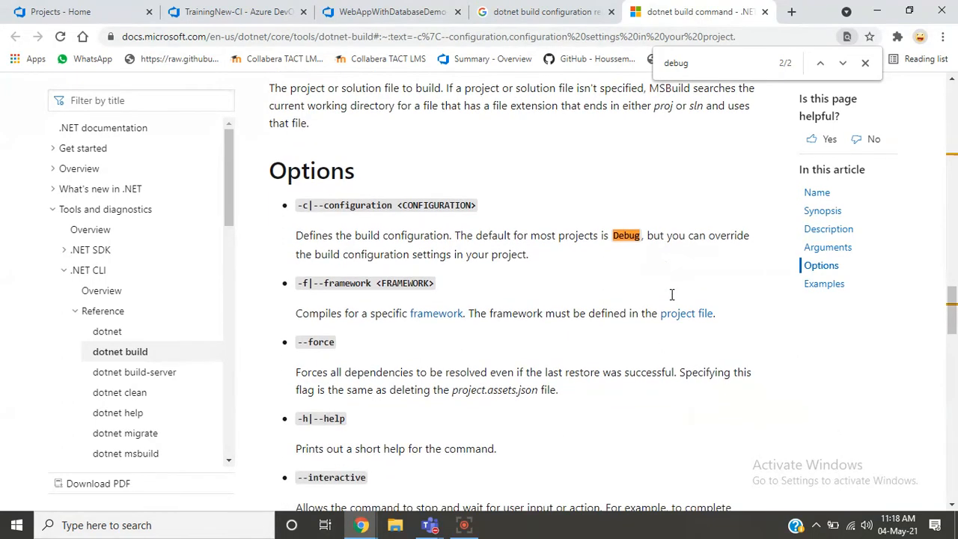
- Find the word "Release" in the dotnet build article and examine the Release configuration example
{"action": "key", "text": "BackSpace"}
{"action": "key", "text": "BackSpace"}
{"action": "key", "text": "BackSpace"}
{"action": "key", "text": "BackSpace"}
{"action": "key", "text": "BackSpace"}
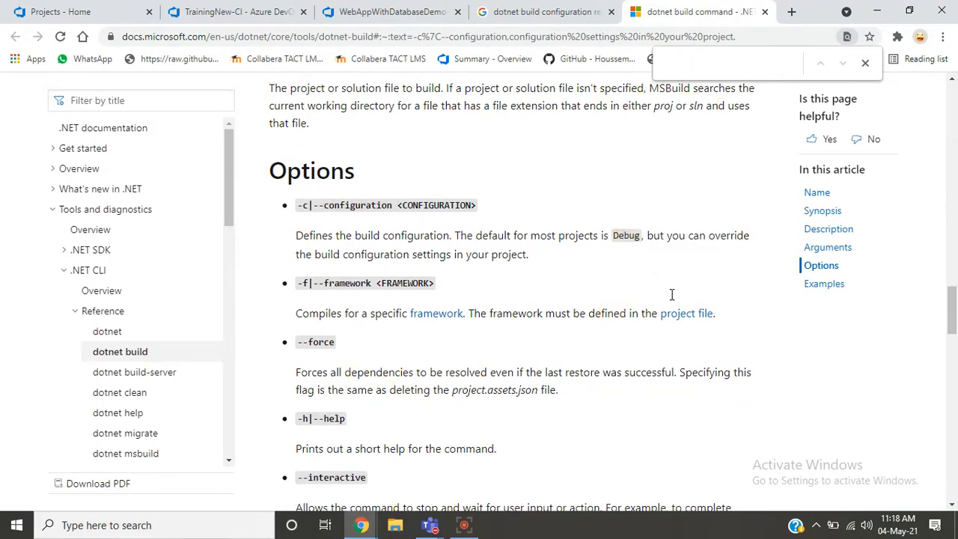
{"action": "type", "text": "Rele"}
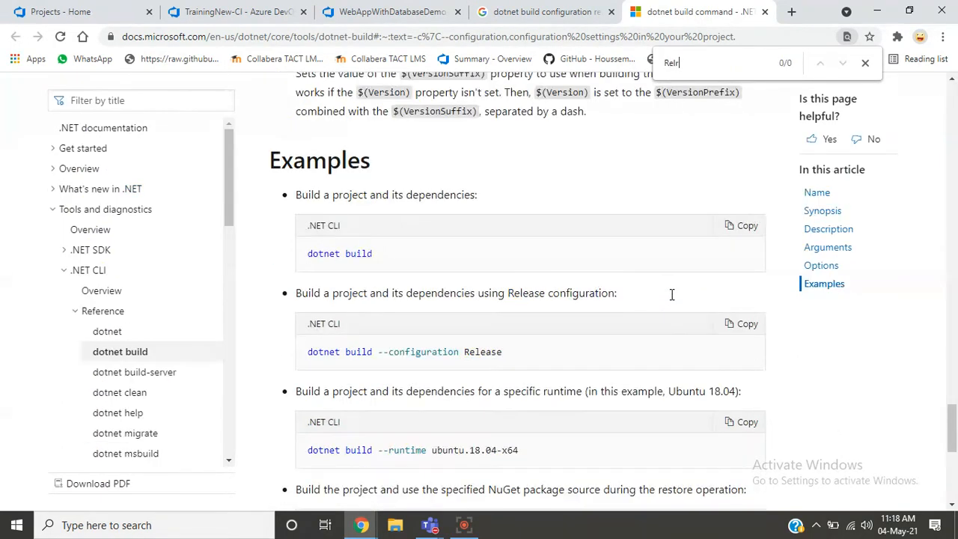
{"action": "type", "text": "ase"}
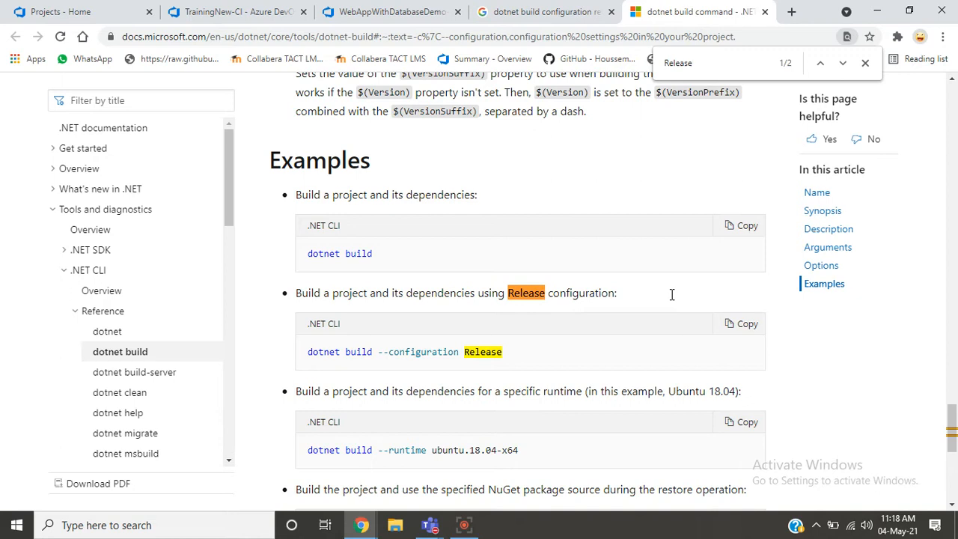
- Search the article for "Debug" and go to its mention under the --configuration option
{"action": "key", "text": "BackSpace"}
{"action": "key", "text": "BackSpace"}
{"action": "key", "text": "BackSpace"}
{"action": "key", "text": "BackSpace"}
{"action": "key", "text": "BackSpace"}
{"action": "key", "text": "BackSpace"}
{"action": "key", "text": "BackSpace"}
{"action": "type", "text": "Debug"}
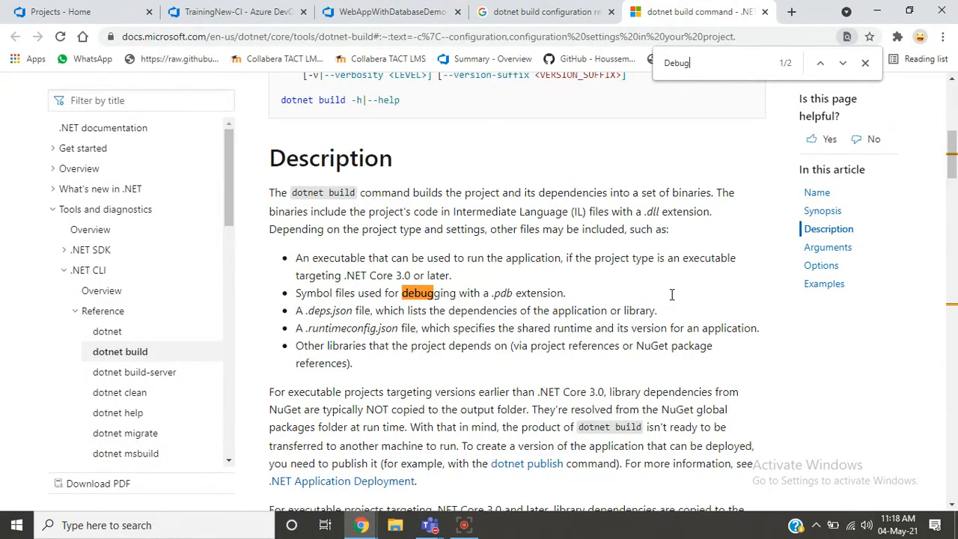
{"action": "key", "text": "Return"}
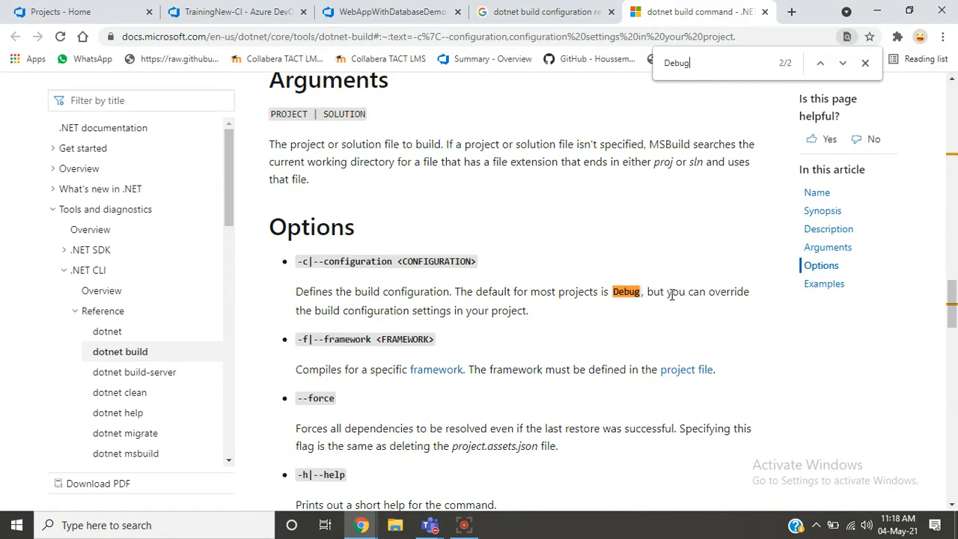
- Search the article for "Release" again to return to the dotnet build --configuration example
{"action": "key", "text": "BackSpace"}
{"action": "key", "text": "BackSpace"}
{"action": "key", "text": "BackSpace"}
{"action": "key", "text": "BackSpace"}
{"action": "key", "text": "BackSpace"}
{"action": "type", "text": "Re"}
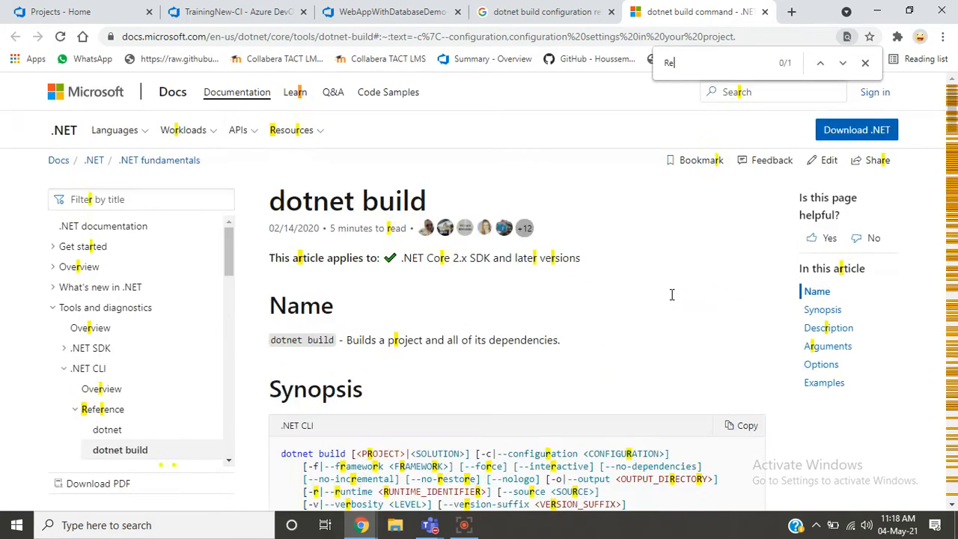
{"action": "type", "text": "lease]"}
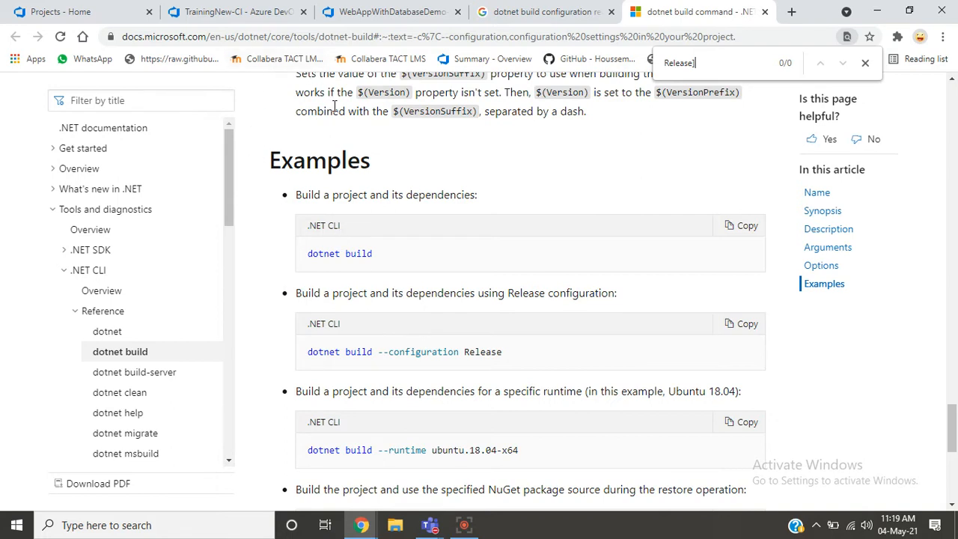
{"action": "key", "text": "BackSpace"}
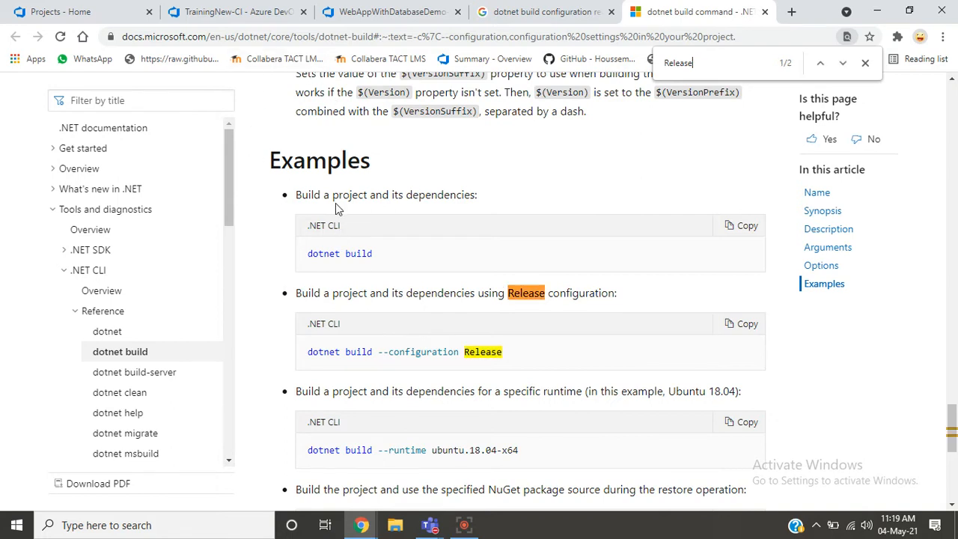
- Check the dotnet build task's arguments in TrainingNew-CI, and show the task list of the WebAppWithDatabaseDemo pipeline
{"action": "left_click", "coordinate": [219, 15]}
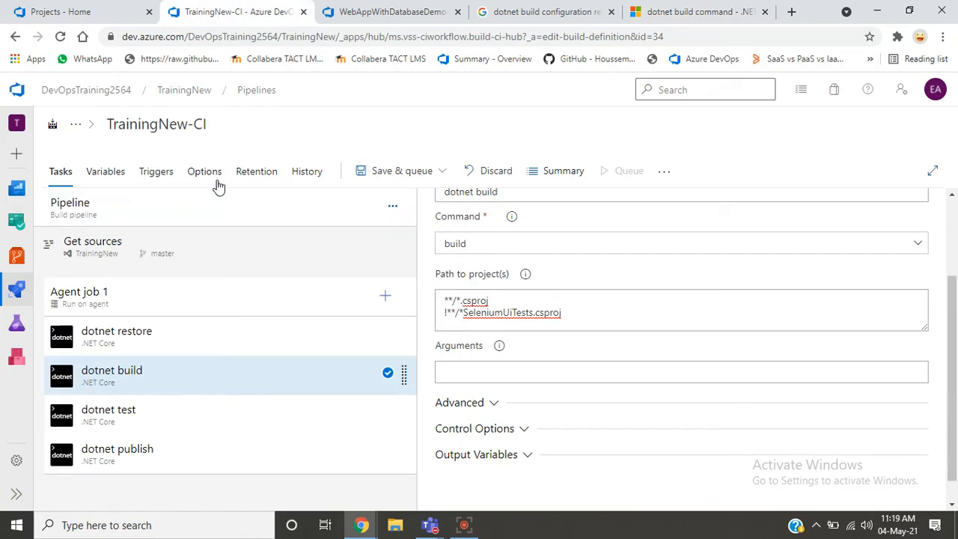
{"action": "left_click", "coordinate": [370, 23]}
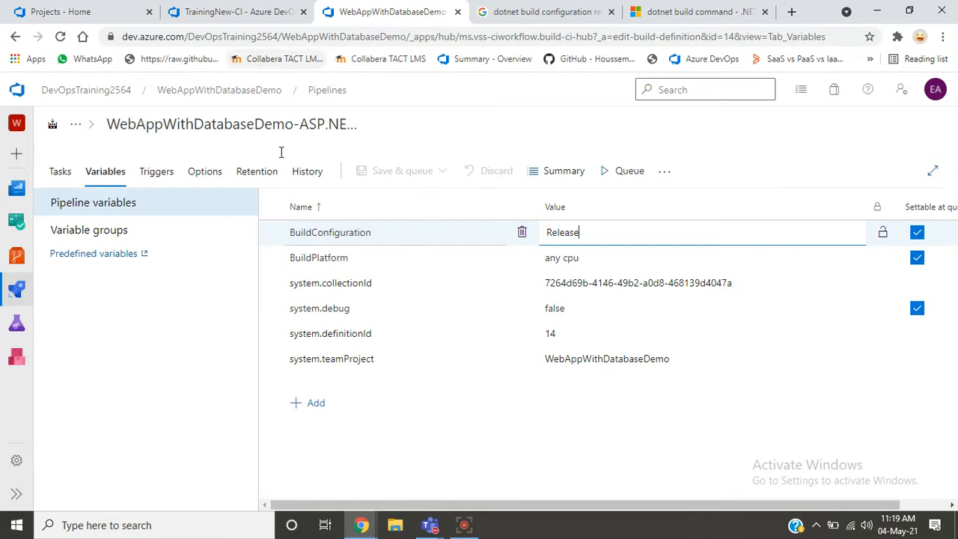
{"action": "left_click", "coordinate": [66, 180]}
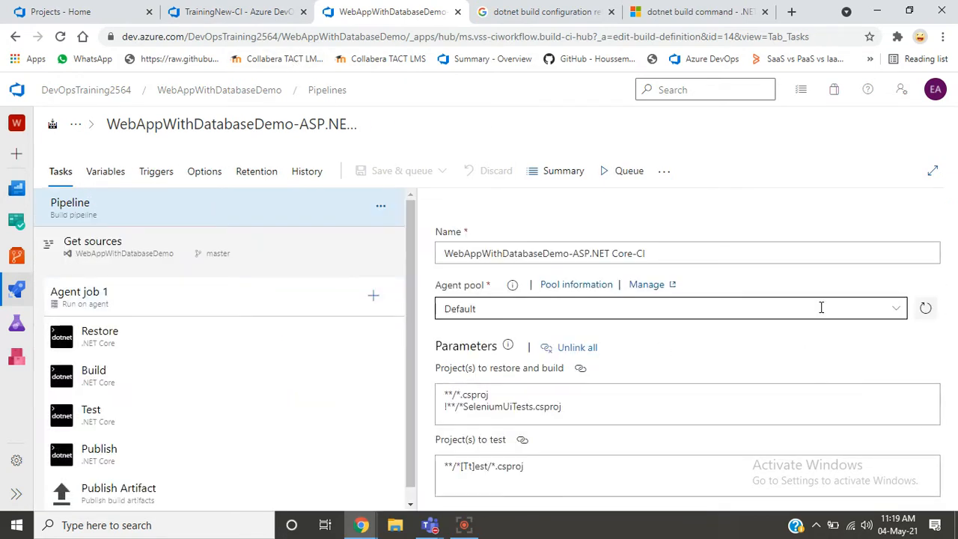
- Open the Build task of the WebAppWithDatabaseDemo pipeline and copy its full arguments text
{"action": "left_click", "coordinate": [232, 411]}
{"action": "left_click", "coordinate": [163, 383]}
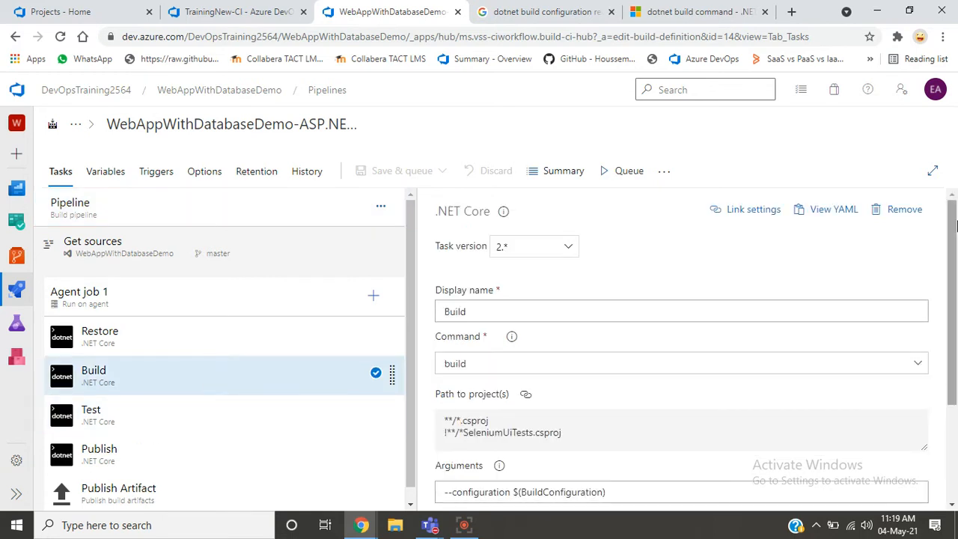
{"action": "scroll", "coordinate": [953, 229], "scroll_direction": "down", "scroll_amount": 2}
{"action": "left_click", "coordinate": [608, 344]}
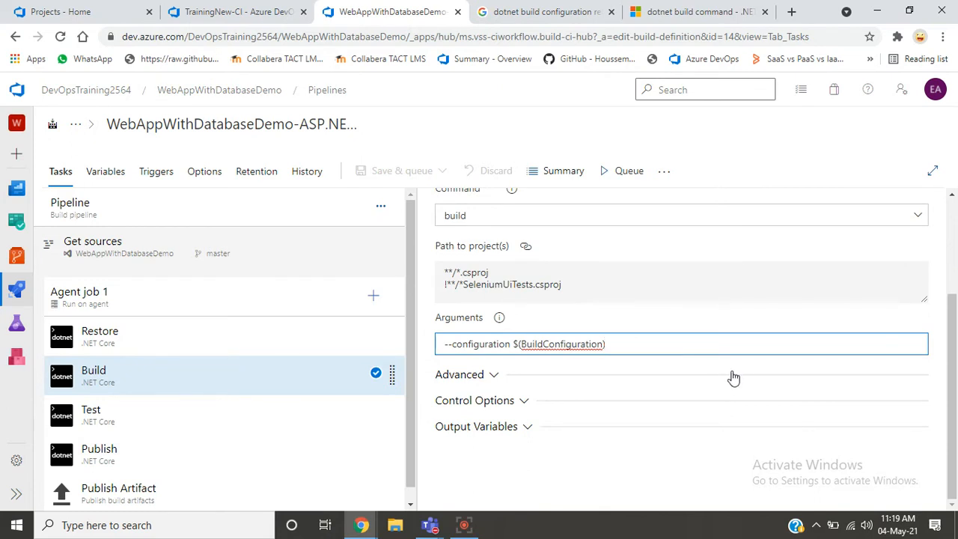
{"action": "key", "text": "ctrl+a"}
{"action": "key", "text": "ctrl+c"}
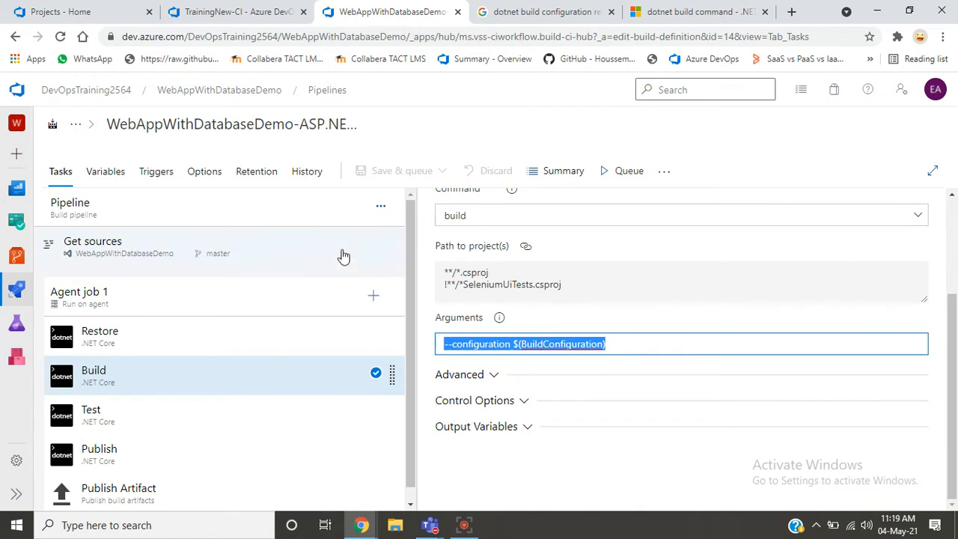
- Check the value of the BuildConfiguration variable among the WebAppWithDatabaseDemo pipeline's variables
{"action": "left_click", "coordinate": [106, 173]}
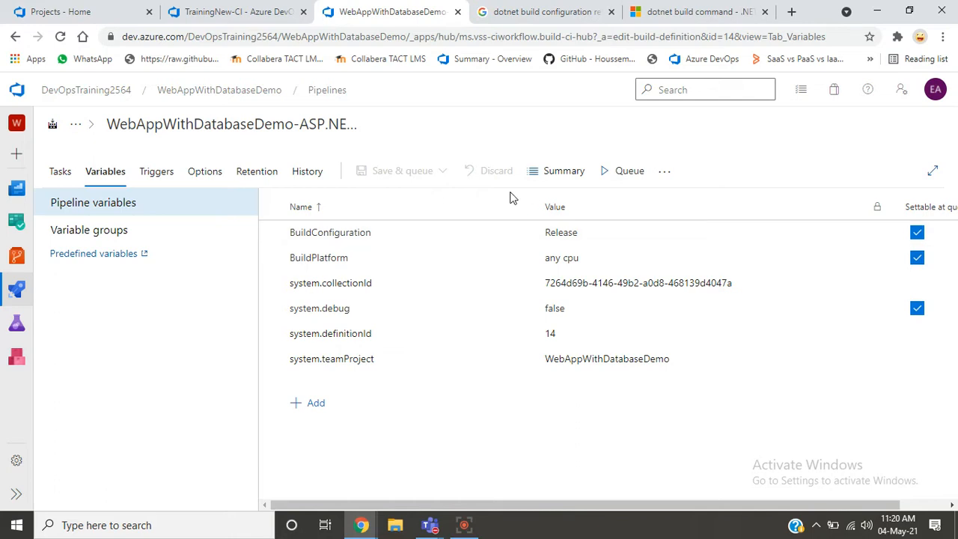
{"action": "left_click", "coordinate": [621, 231]}
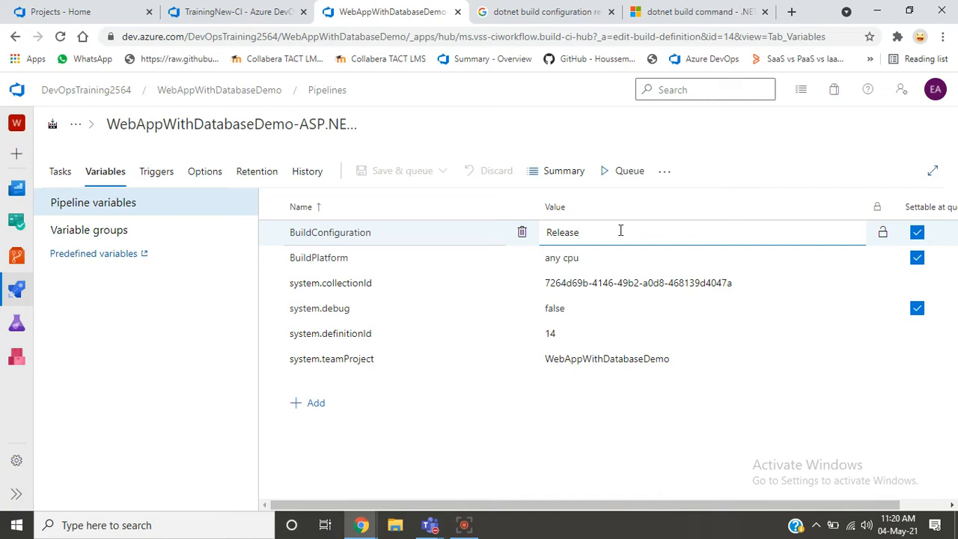
{"action": "left_click", "coordinate": [543, 452]}
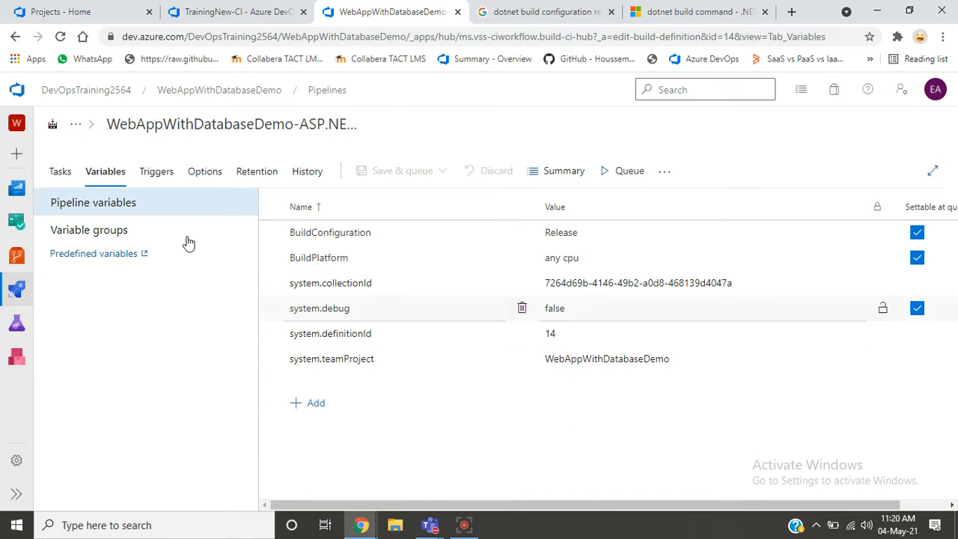
- Return to the WebAppWithDatabaseDemo Build task and examine its arguments and advanced options
{"action": "left_click", "coordinate": [63, 173]}
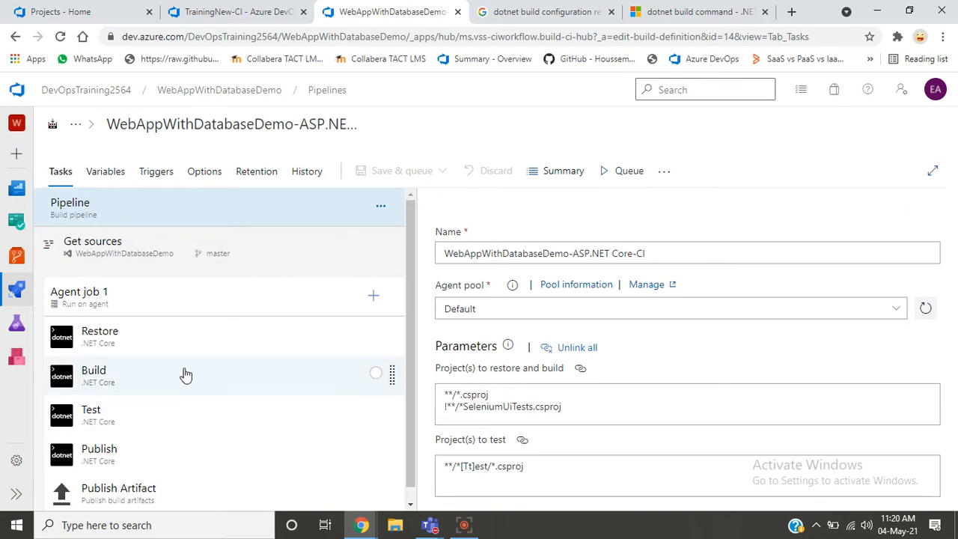
{"action": "left_click", "coordinate": [186, 374]}
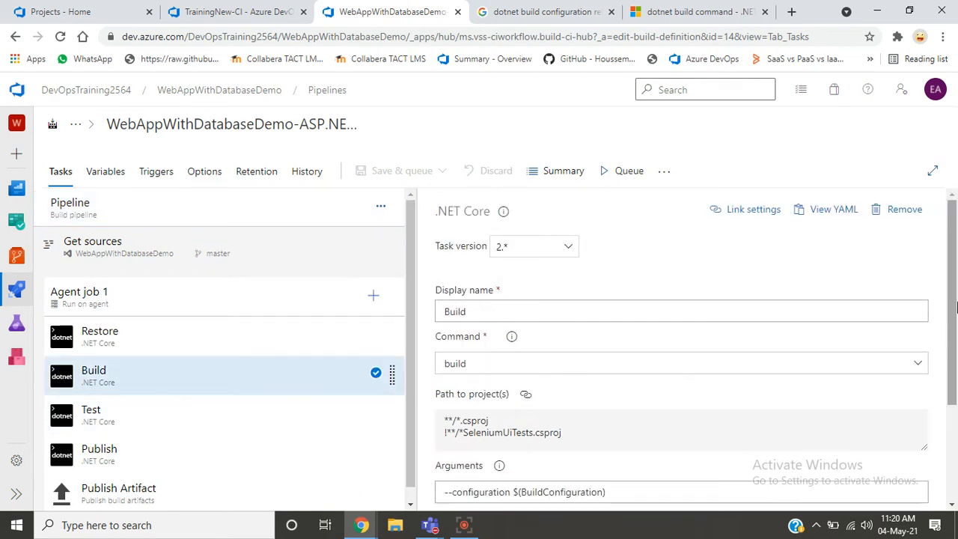
{"action": "scroll", "coordinate": [957, 320], "scroll_direction": "down", "scroll_amount": 2}
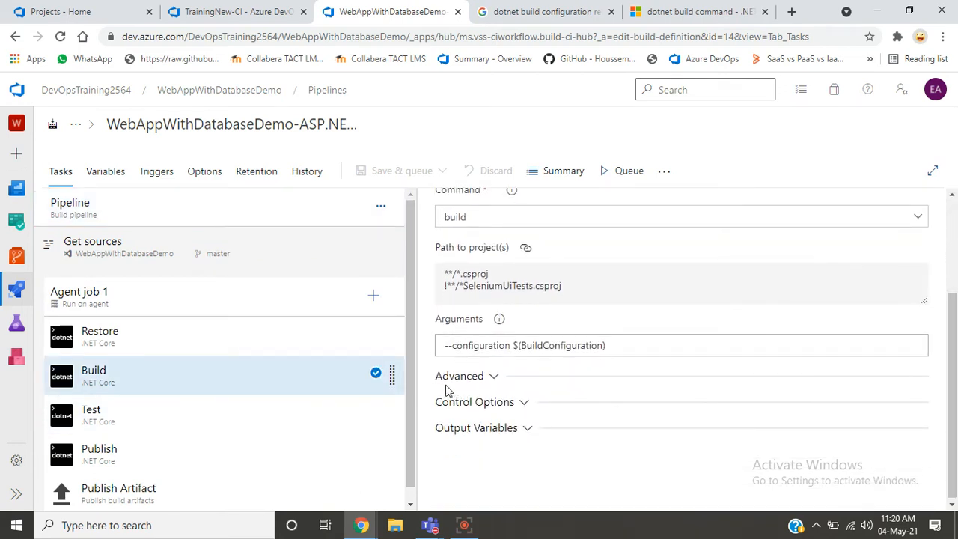
{"action": "left_click", "coordinate": [483, 377]}
{"action": "left_click", "coordinate": [482, 376]}
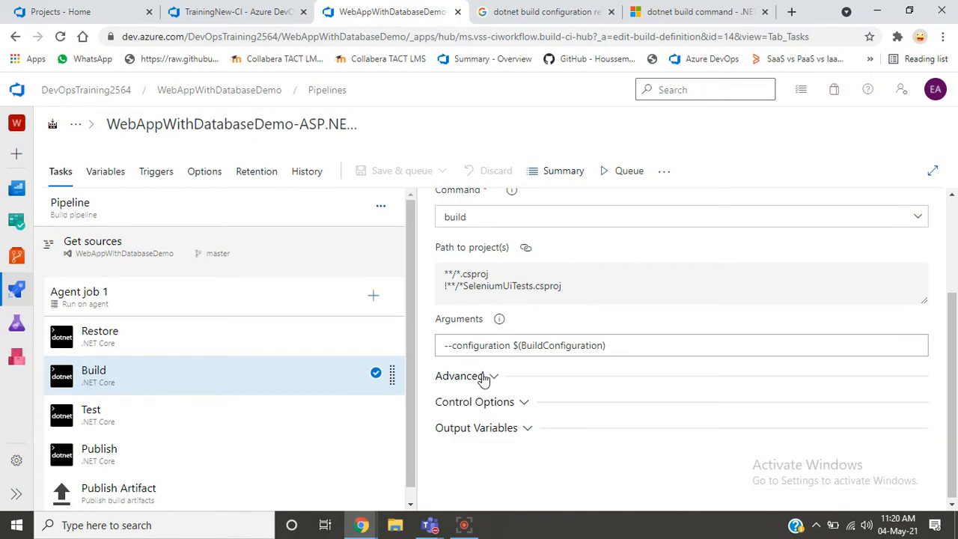
- Set the arguments of the dotnet build task in TrainingNew-CI to --configuration $(BuildConfiguration)
{"action": "left_click", "coordinate": [217, 12]}
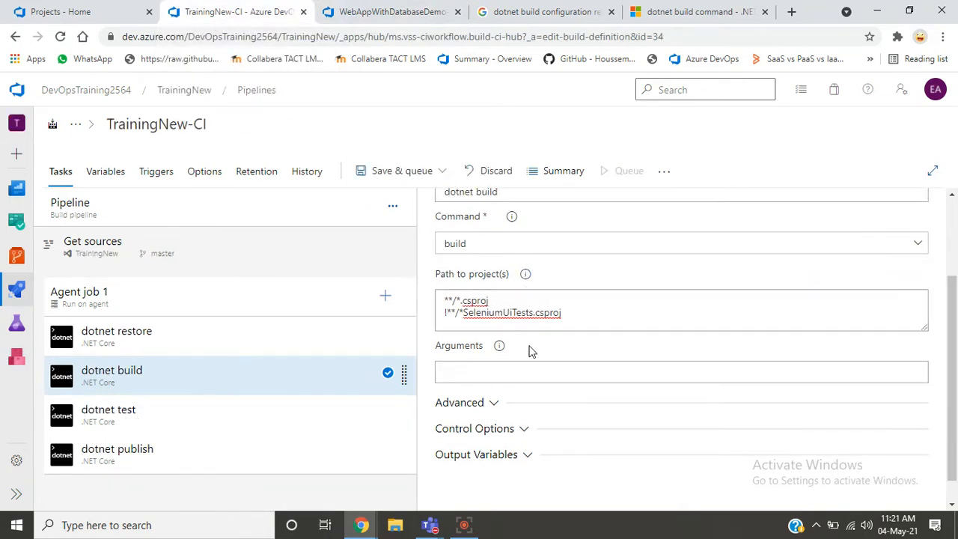
{"action": "left_click", "coordinate": [519, 366]}
{"action": "key", "text": "ctrl+v"}
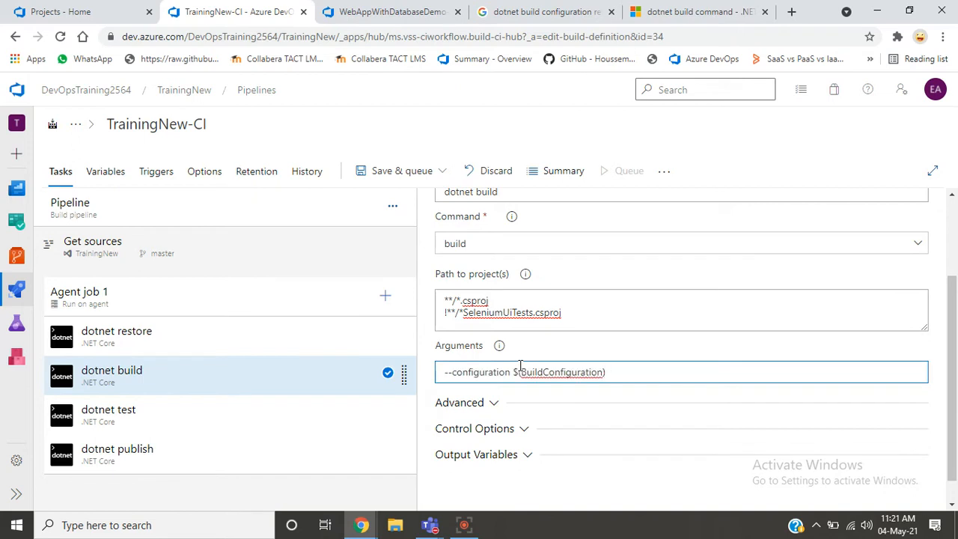
{"action": "left_click", "coordinate": [578, 343]}
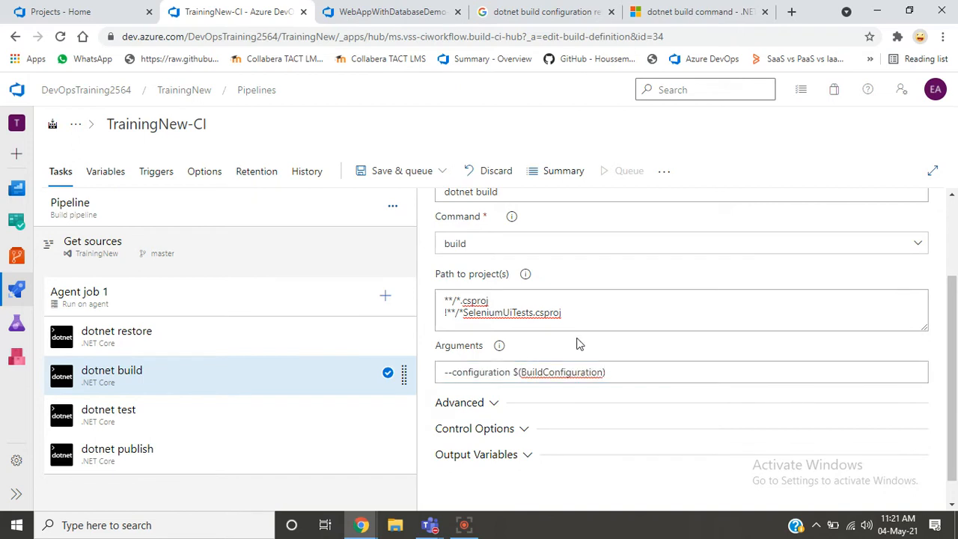
- Copy the variable name BuildConfiguration from the dotnet build task's arguments
{"action": "left_click", "coordinate": [548, 367]}
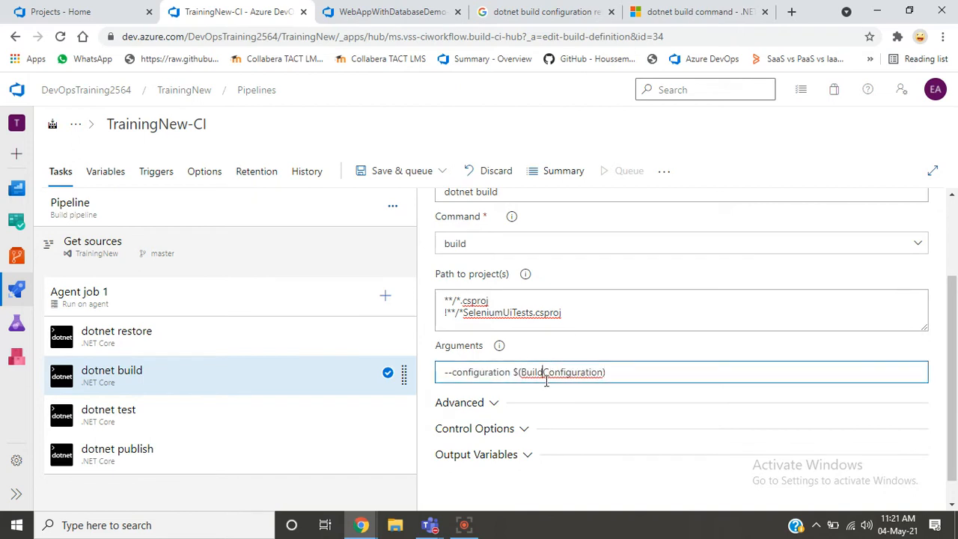
{"action": "key", "text": "shift+Right"}
{"action": "key", "text": "shift+Right"}
{"action": "key", "text": "shift+Right"}
{"action": "key", "text": "shift+Right"}
{"action": "key", "text": "shift+Right"}
{"action": "key", "text": "shift+Right"}
{"action": "key", "text": "shift+Right"}
{"action": "key", "text": "shift+Right"}
{"action": "key", "text": "shift+Right"}
{"action": "key", "text": "shift+Right"}
{"action": "key", "text": "shift+Right"}
{"action": "key", "text": "shift+Right"}
{"action": "key", "text": "shift+Right"}
{"action": "key", "text": "shift+Right"}
{"action": "key", "text": "shift+Right"}
{"action": "key", "text": "shift+Right"}
{"action": "key", "text": "shift+Right"}
{"action": "key", "text": "shift+Right"}
{"action": "key", "text": "ctrl+c"}
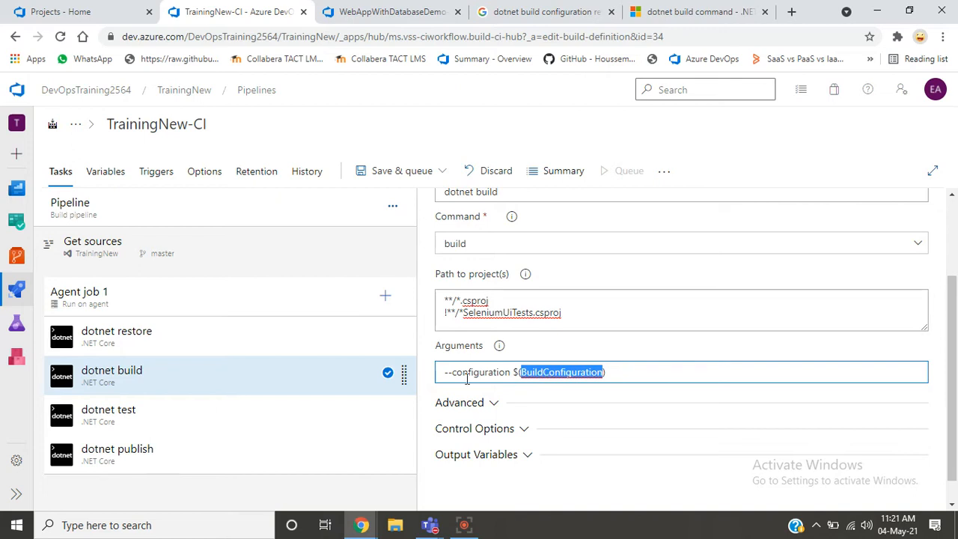
- Add a pipeline variable named BuildConfiguration with the value Release to TrainingNew-CI
{"action": "left_click", "coordinate": [111, 171]}
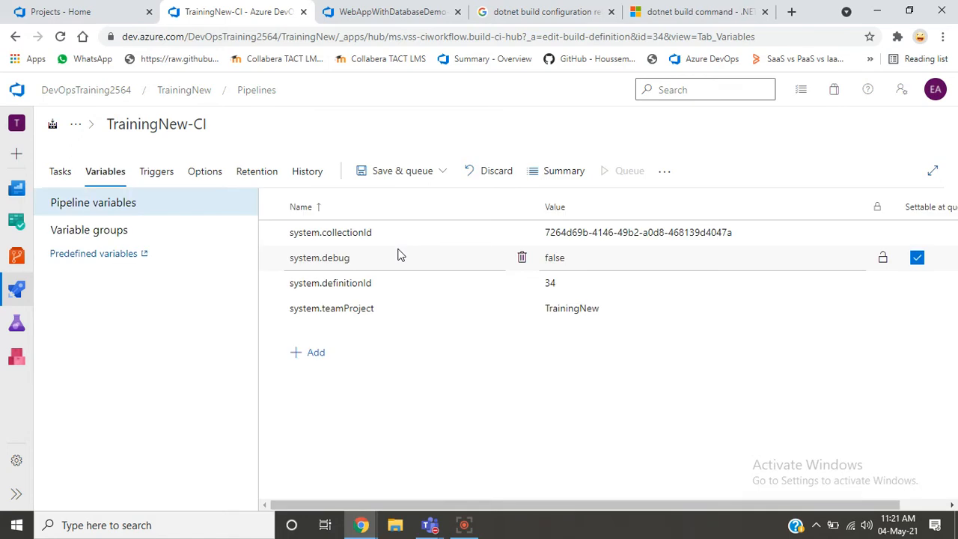
{"action": "left_click", "coordinate": [309, 361]}
{"action": "key", "text": "ctrl+v"}
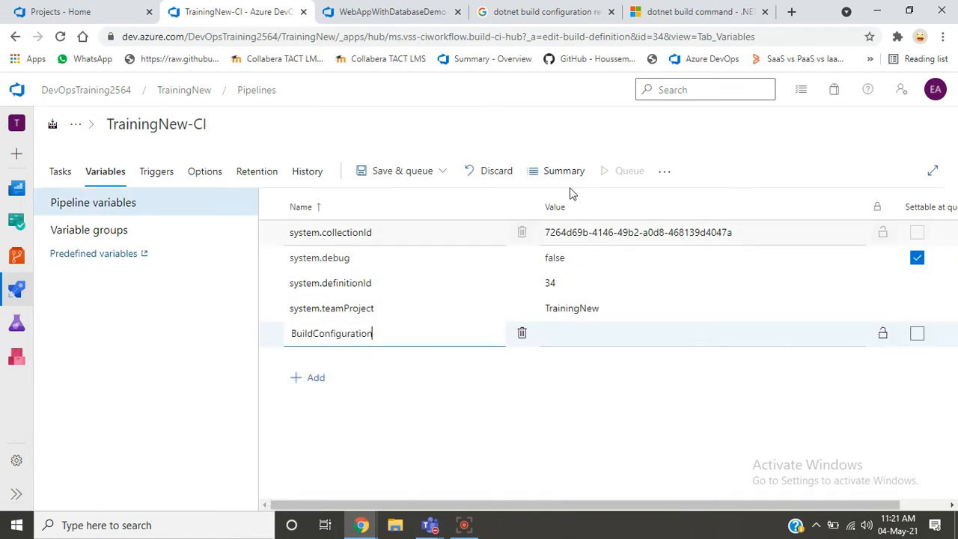
{"action": "left_click", "coordinate": [587, 334]}
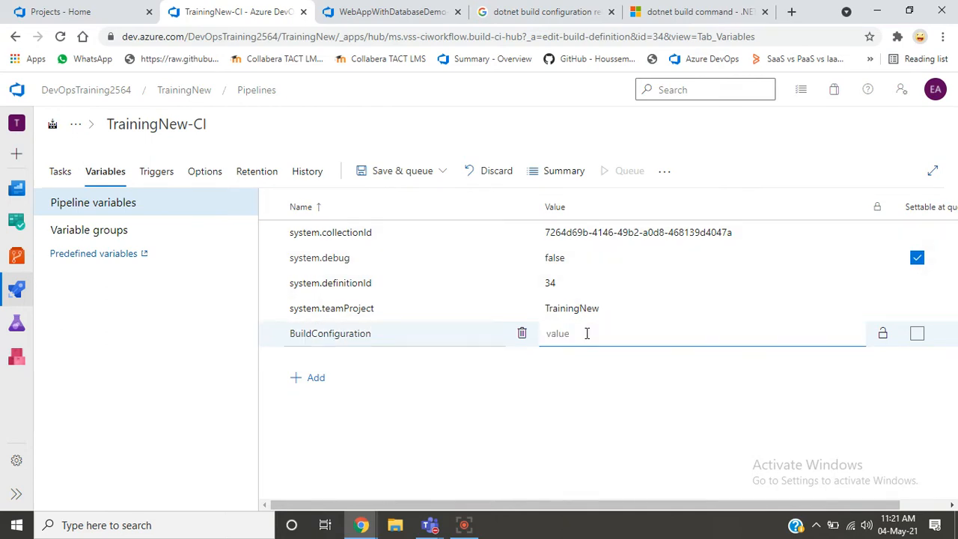
{"action": "type", "text": "Release"}
{"action": "left_click", "coordinate": [508, 413]}
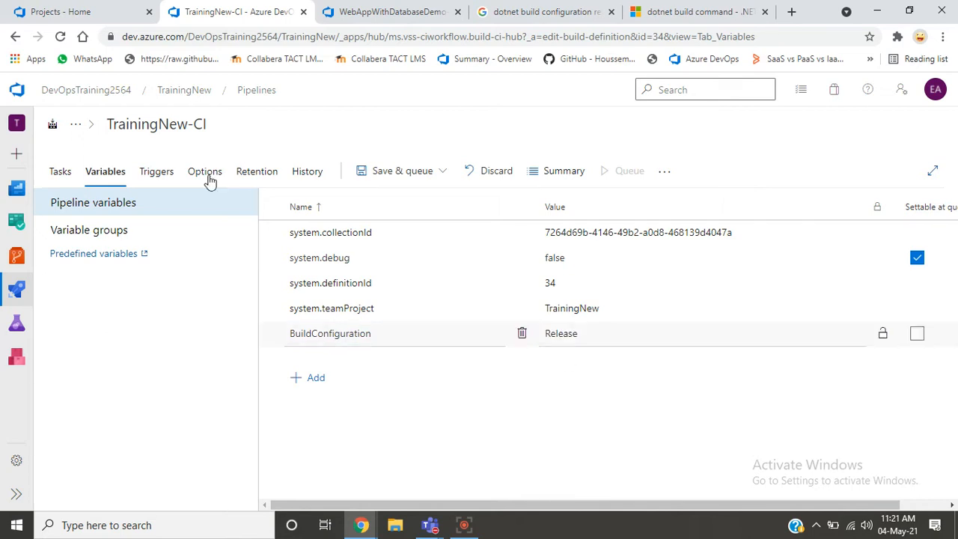
- Review the dotnet build task's arguments in TrainingNew-CI, and show the dotnet test task's project path and arguments
{"action": "left_click", "coordinate": [65, 181]}
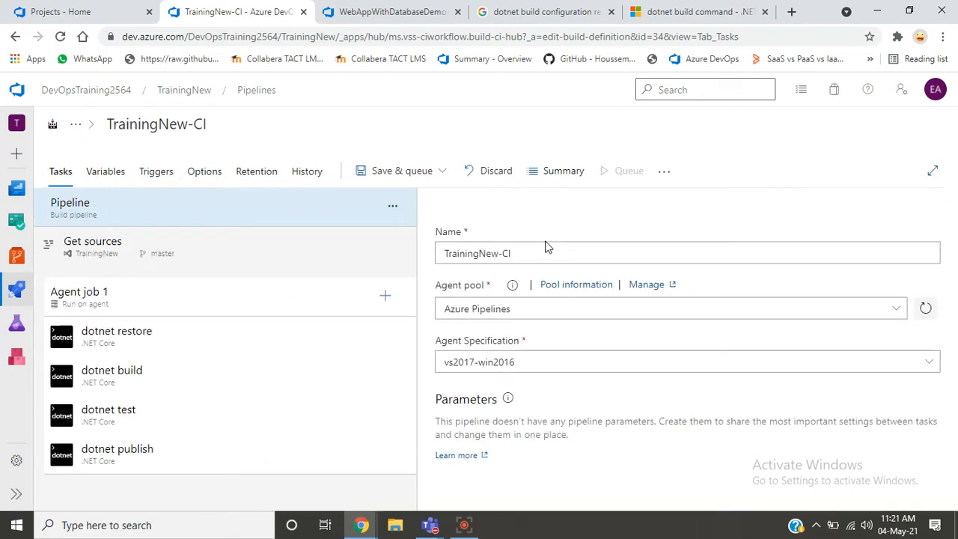
{"action": "left_click", "coordinate": [275, 386]}
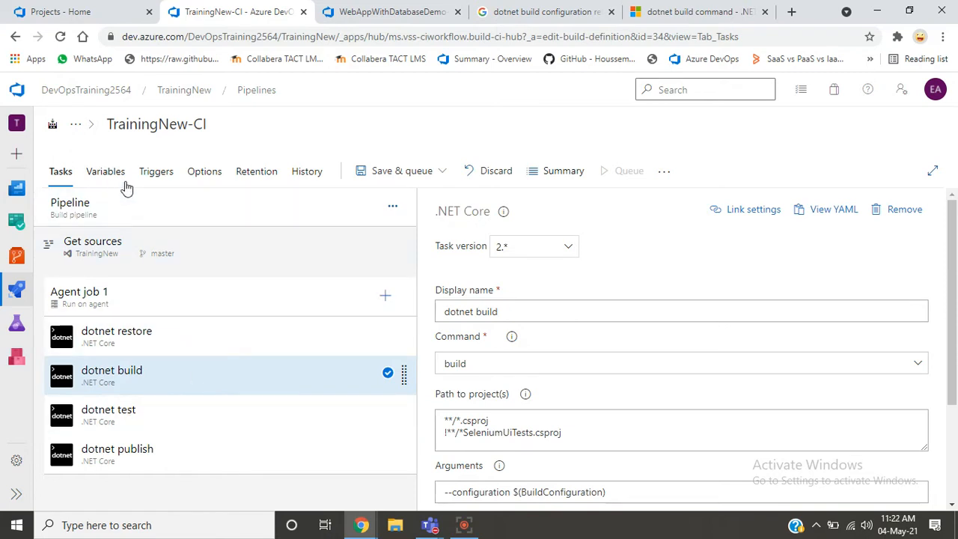
{"action": "left_click", "coordinate": [137, 230]}
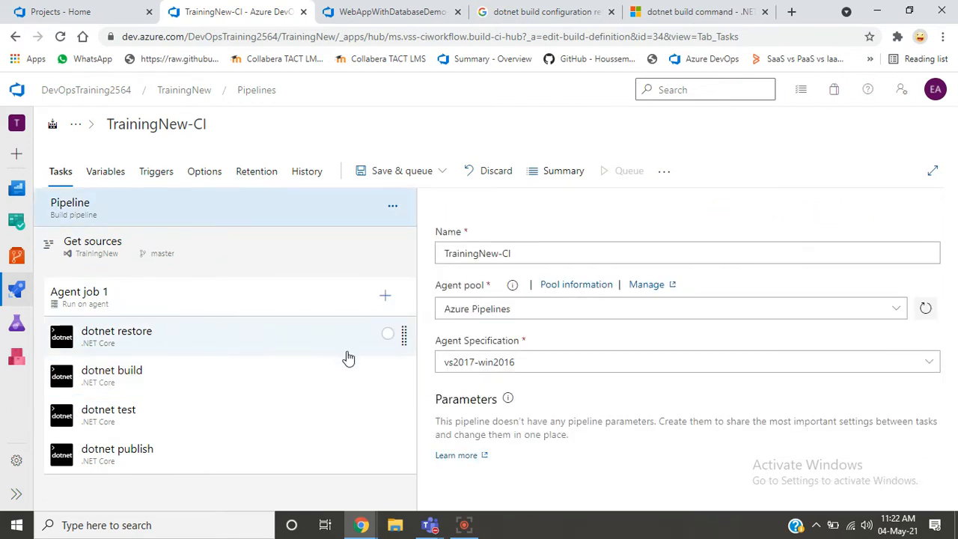
{"action": "left_click", "coordinate": [211, 391]}
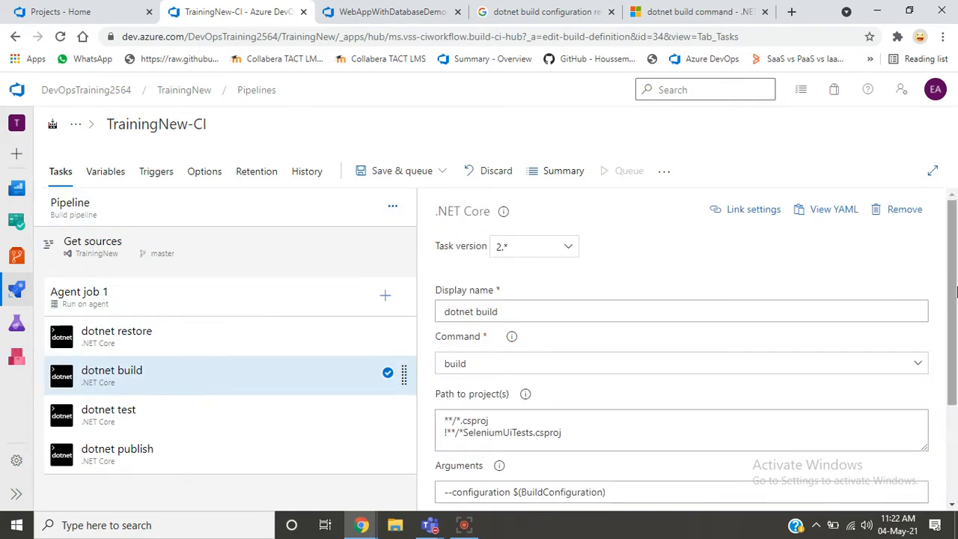
{"action": "left_click_drag", "start_coordinate": [955, 292], "coordinate": [956, 350]}
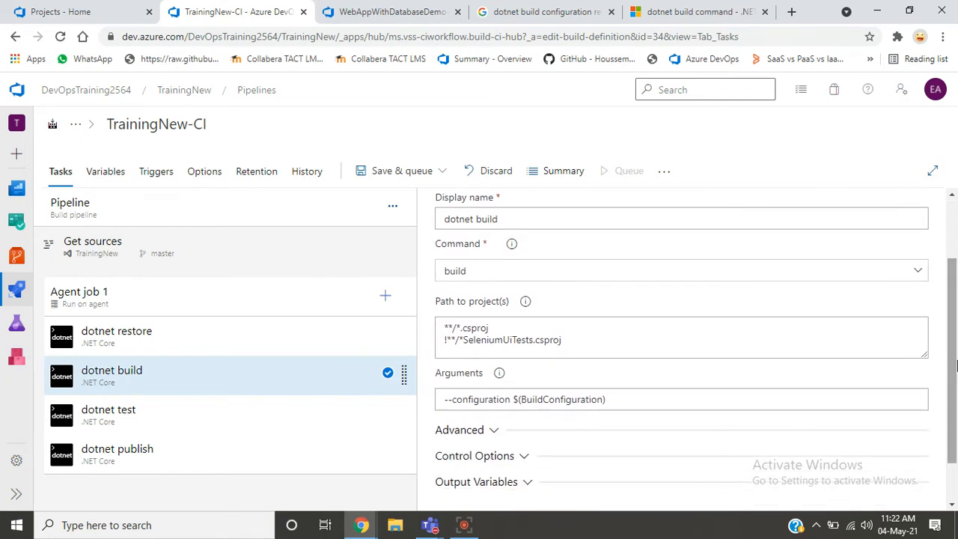
{"action": "left_click", "coordinate": [198, 416]}
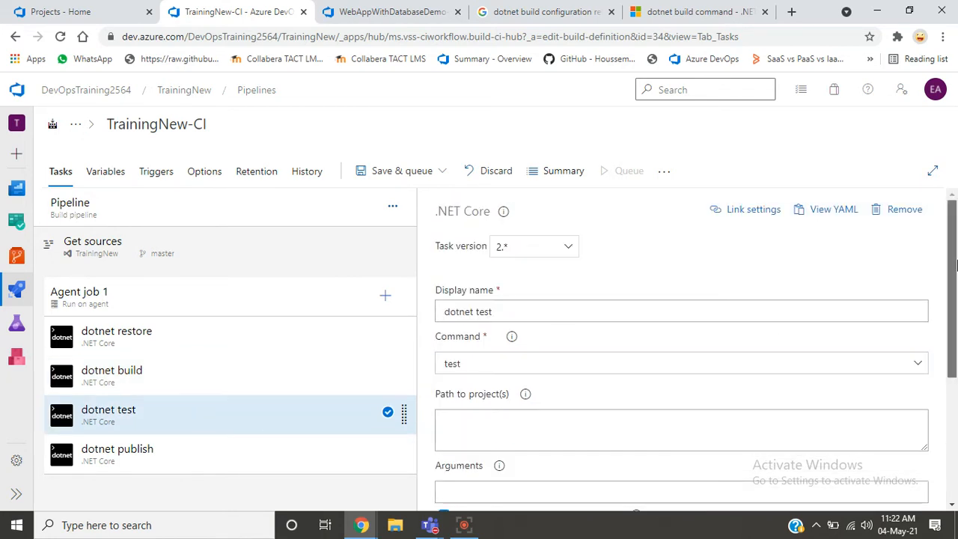
{"action": "left_click_drag", "start_coordinate": [955, 266], "coordinate": [955, 308]}
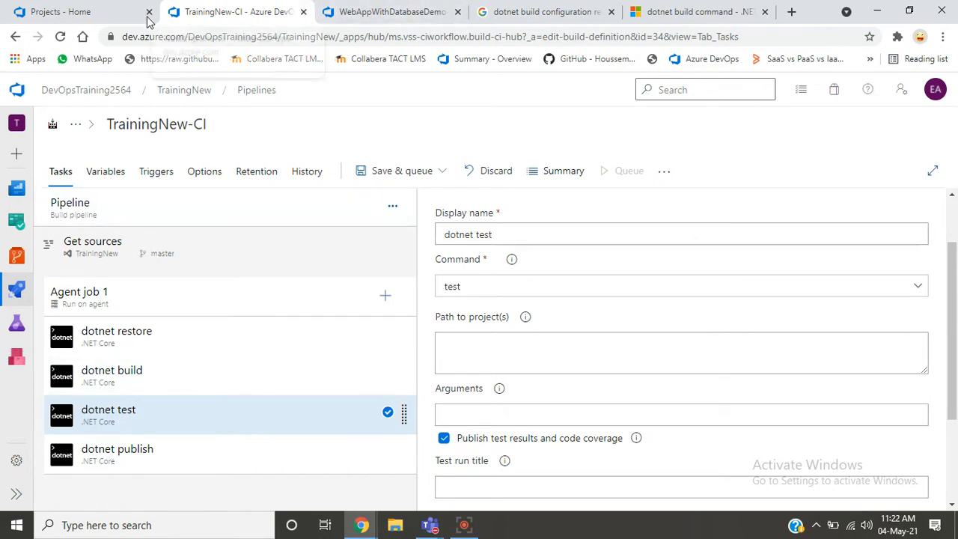
- Open WebApp.UnitTest.csproj from the WebApp.UnitTest folder of the TrainingNew repository and highlight its file name
{"action": "left_click", "coordinate": [113, 15]}
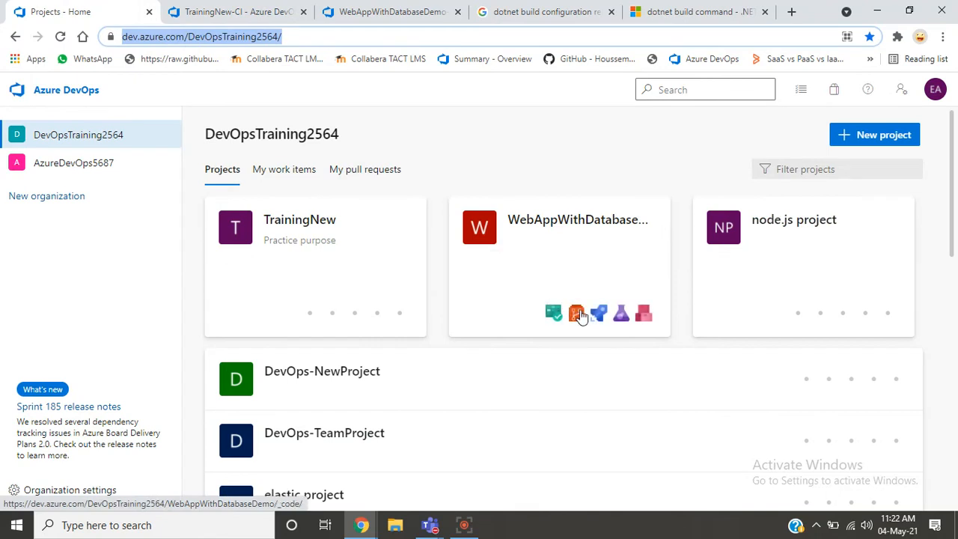
{"action": "left_click", "coordinate": [332, 315]}
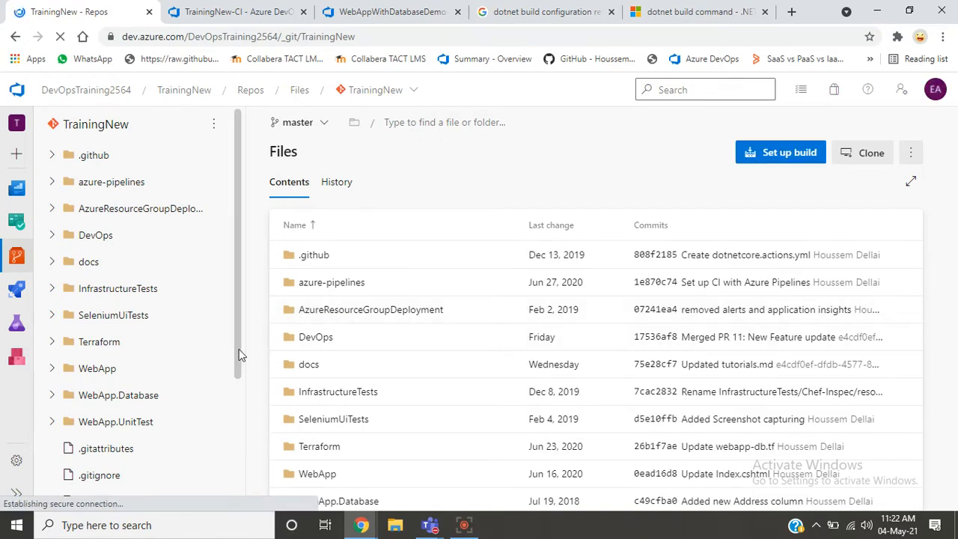
{"action": "left_click_drag", "start_coordinate": [239, 348], "coordinate": [235, 427]}
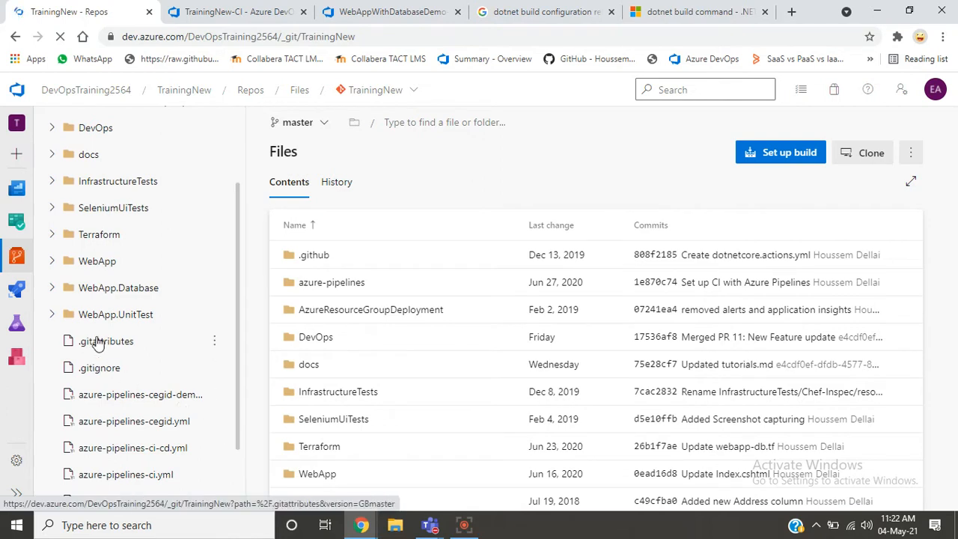
{"action": "left_click", "coordinate": [51, 315]}
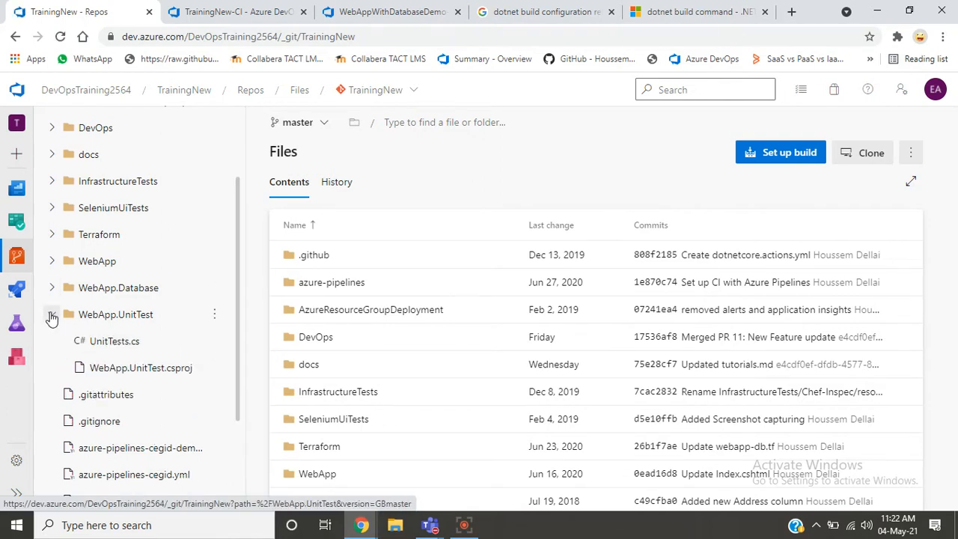
{"action": "left_click", "coordinate": [168, 367]}
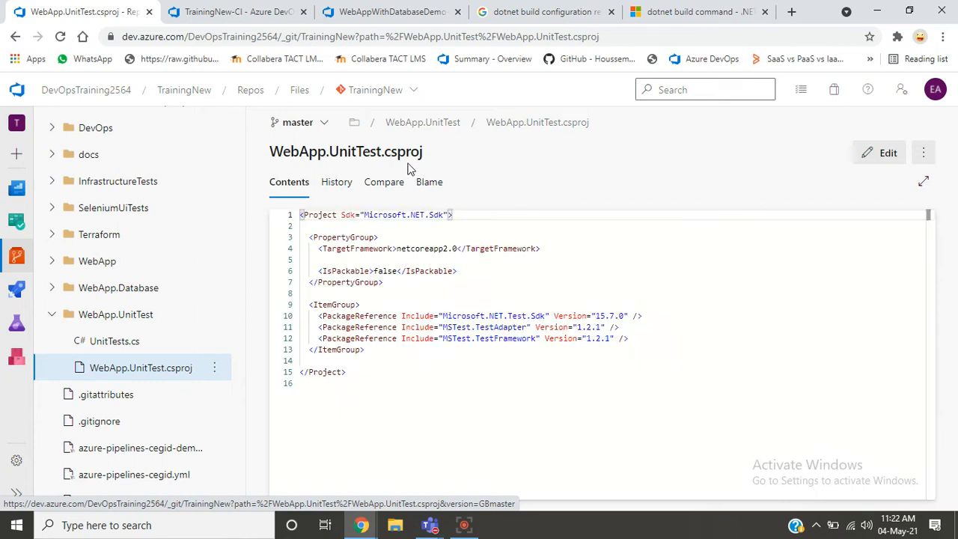
{"action": "double_click", "coordinate": [349, 151]}
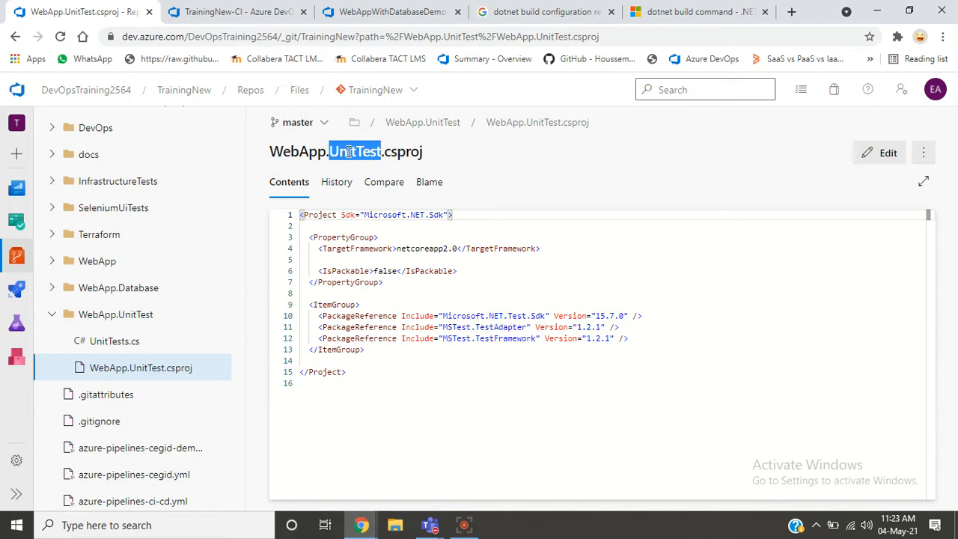
{"action": "triple_click", "coordinate": [349, 152]}
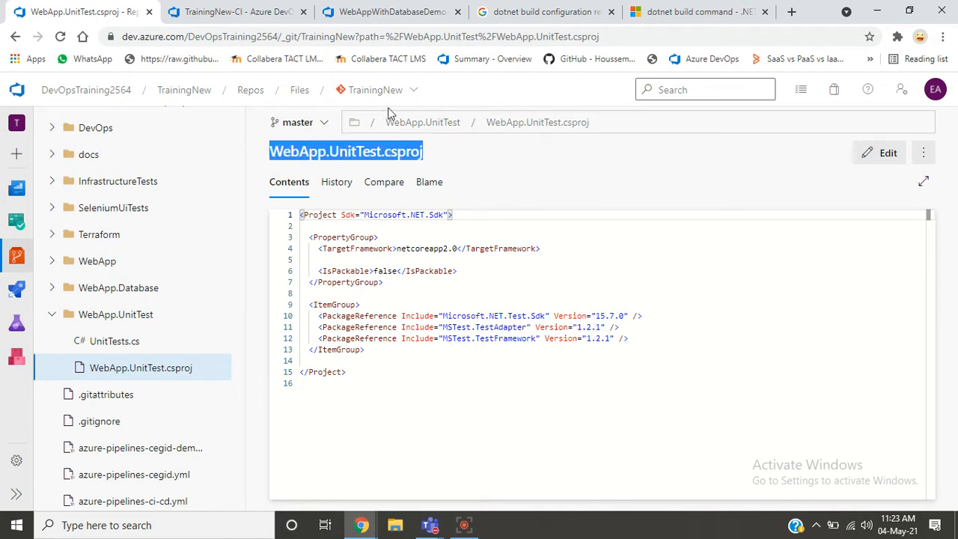
- Examine the project path and arguments of the Test task in the WebAppWithDatabaseDemo pipeline
{"action": "left_click", "coordinate": [365, 21]}
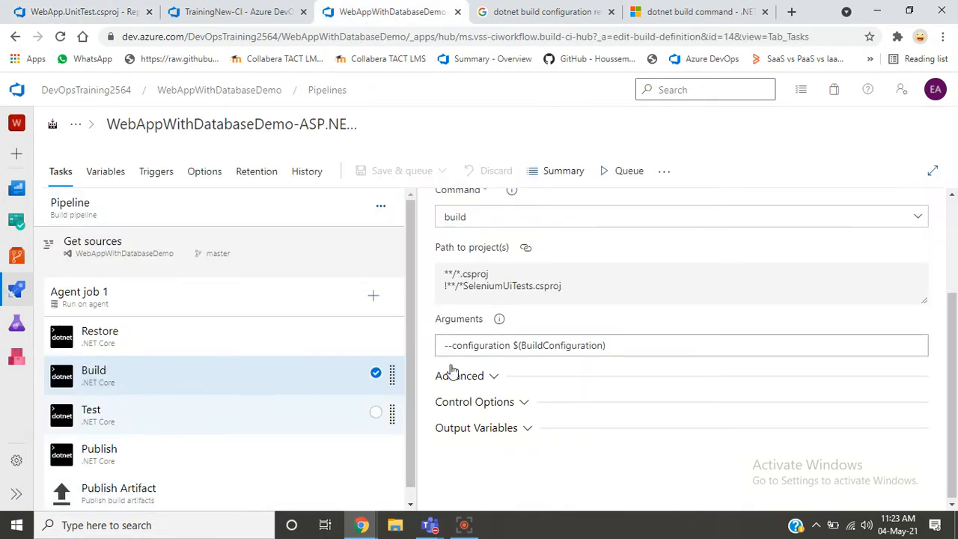
{"action": "left_click", "coordinate": [285, 414]}
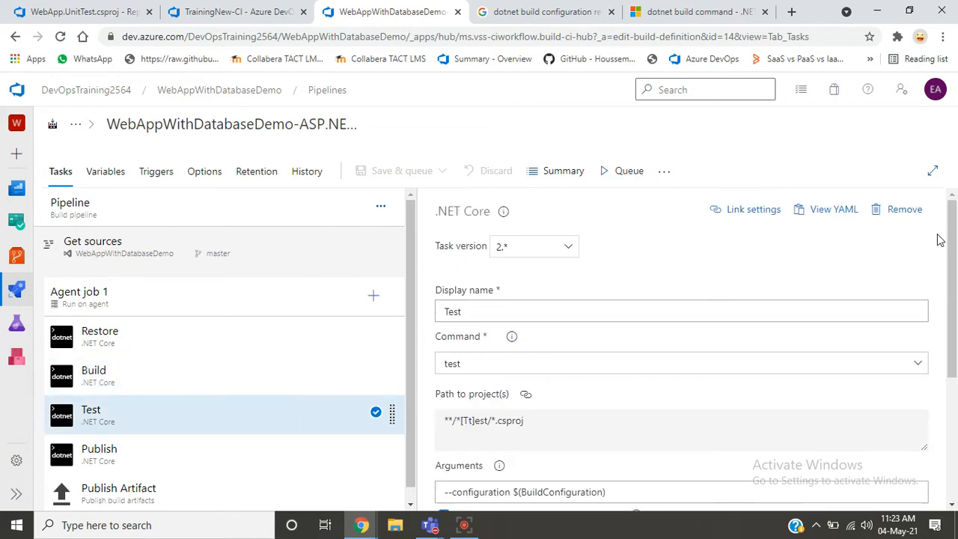
{"action": "scroll", "coordinate": [956, 300], "scroll_direction": "down", "scroll_amount": 1}
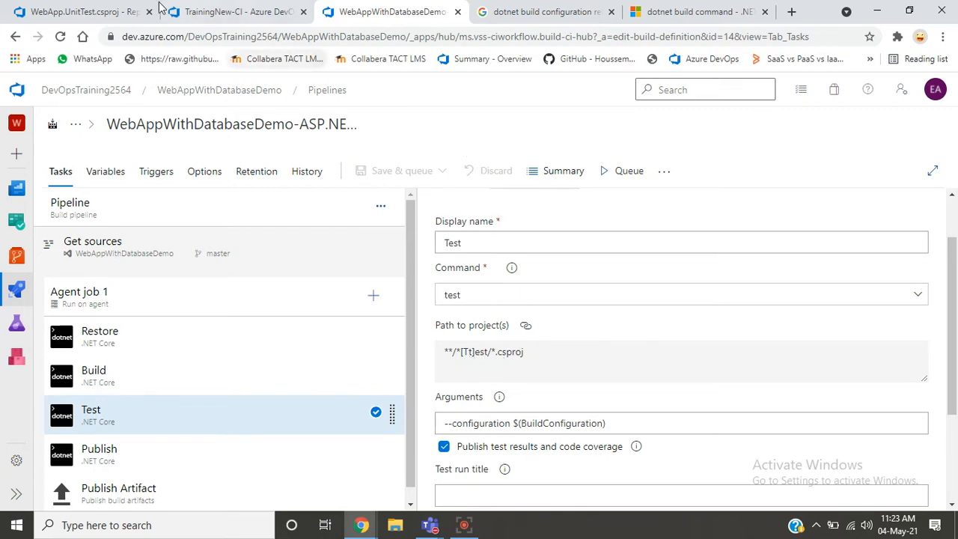
- Return to the TrainingNew repository, view the WebApp.UnitTest folder's contents, and reopen WebApp.UnitTest.csproj from it
{"action": "left_click", "coordinate": [94, 10]}
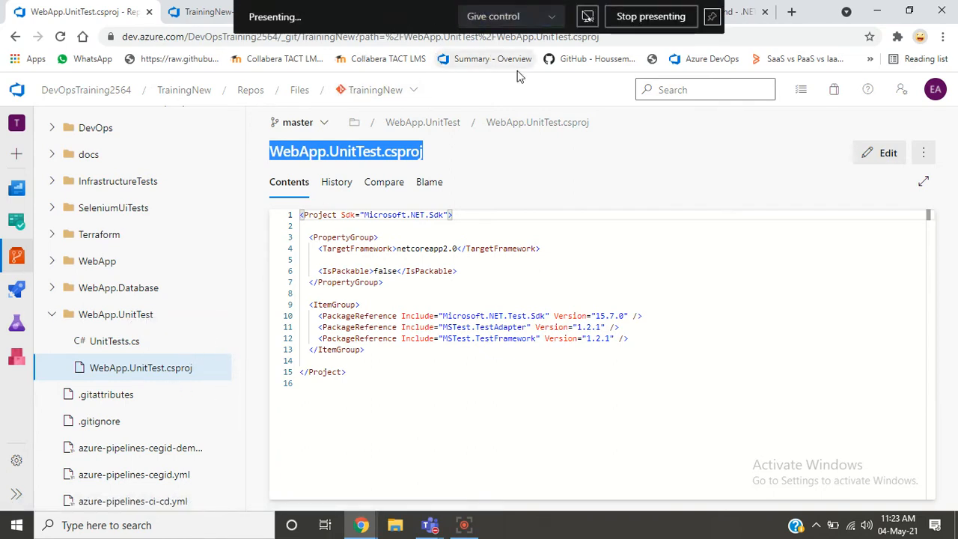
{"action": "left_click", "coordinate": [713, 18]}
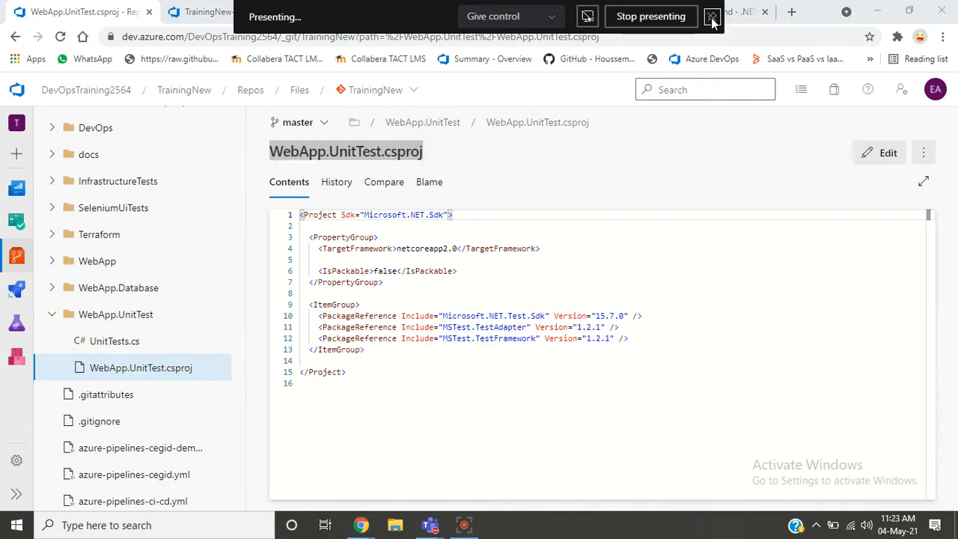
{"action": "left_click", "coordinate": [713, 21]}
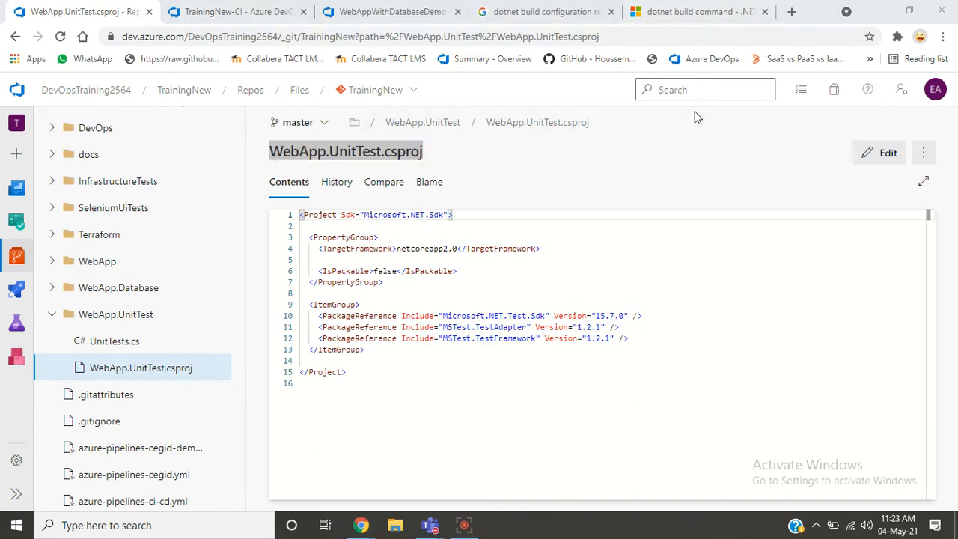
{"action": "left_click", "coordinate": [157, 238]}
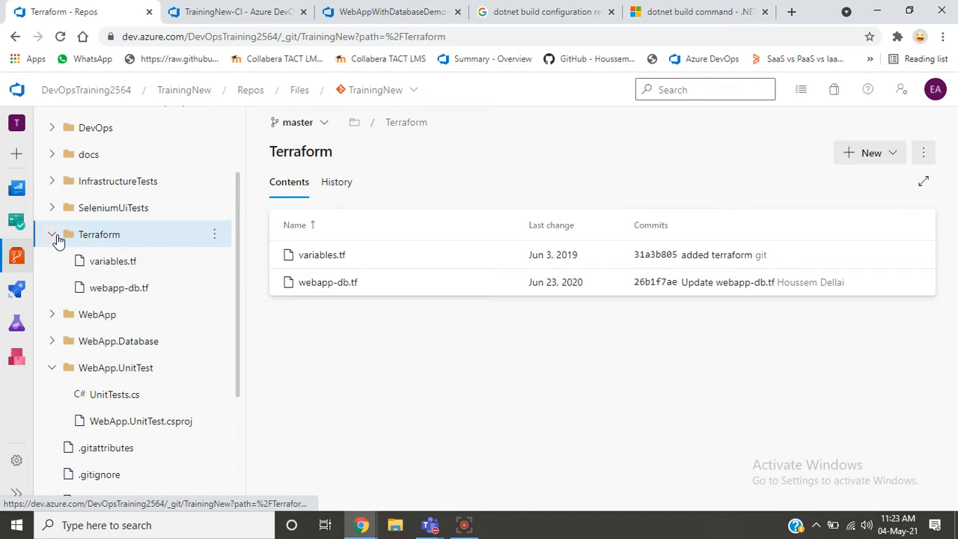
{"action": "left_click", "coordinate": [58, 239]}
{"action": "left_click", "coordinate": [126, 316]}
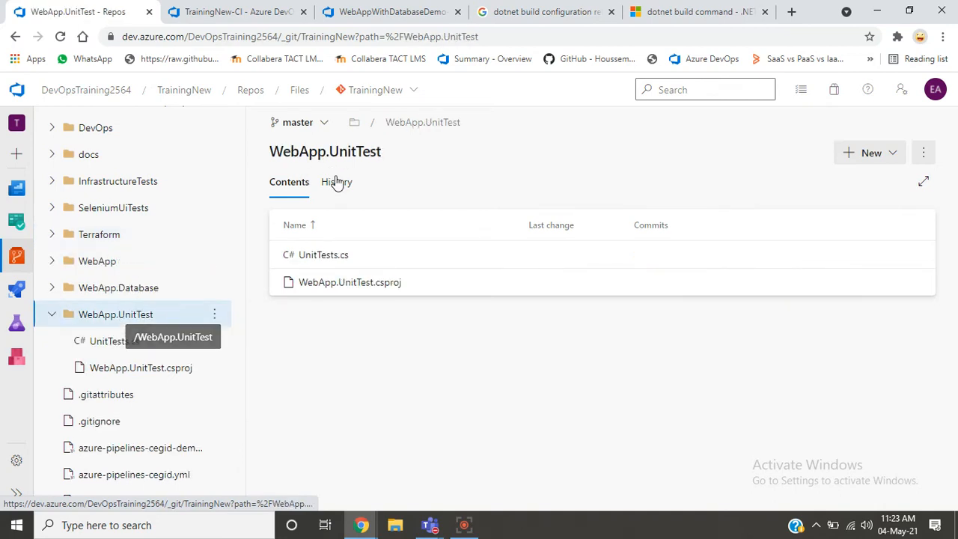
{"action": "left_click", "coordinate": [164, 377]}
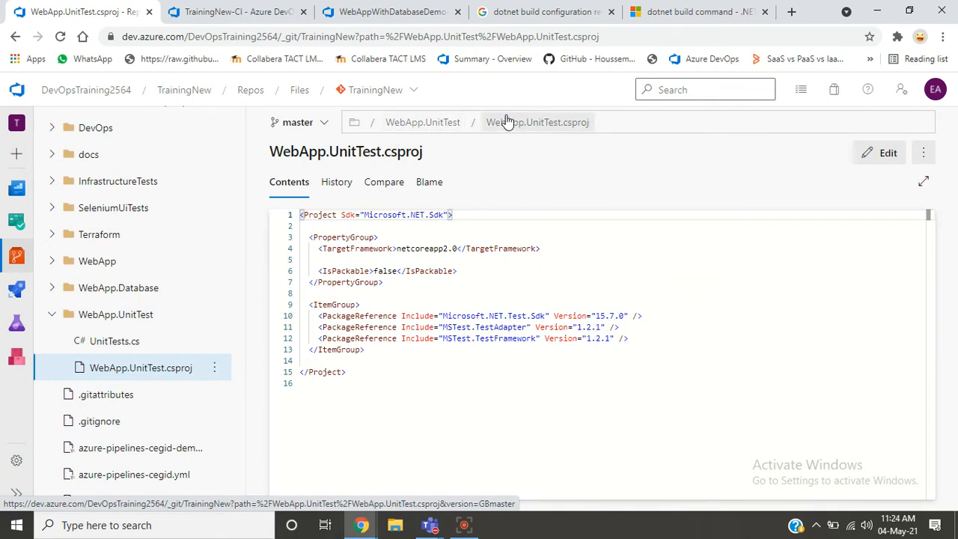
- Highlight the project path pattern in the WebAppWithDatabaseDemo pipeline's Test task
{"action": "left_click", "coordinate": [378, 15]}
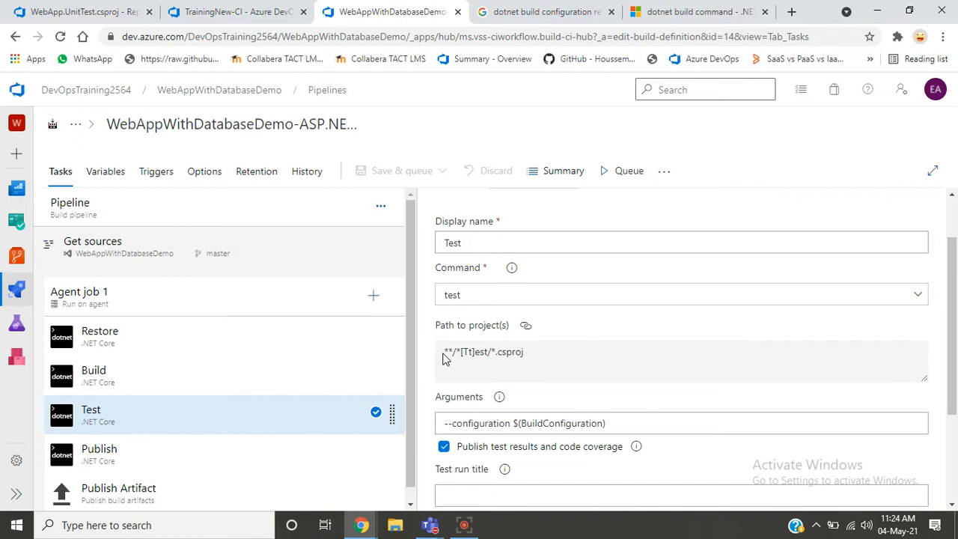
{"action": "left_click_drag", "start_coordinate": [443, 359], "coordinate": [536, 360]}
{"action": "left_click", "coordinate": [525, 358]}
{"action": "left_click_drag", "start_coordinate": [445, 353], "coordinate": [548, 357]}
- Look through the TrainingNew repository's folder tree to relate its folders to the test project pattern
{"action": "left_click", "coordinate": [84, 14]}
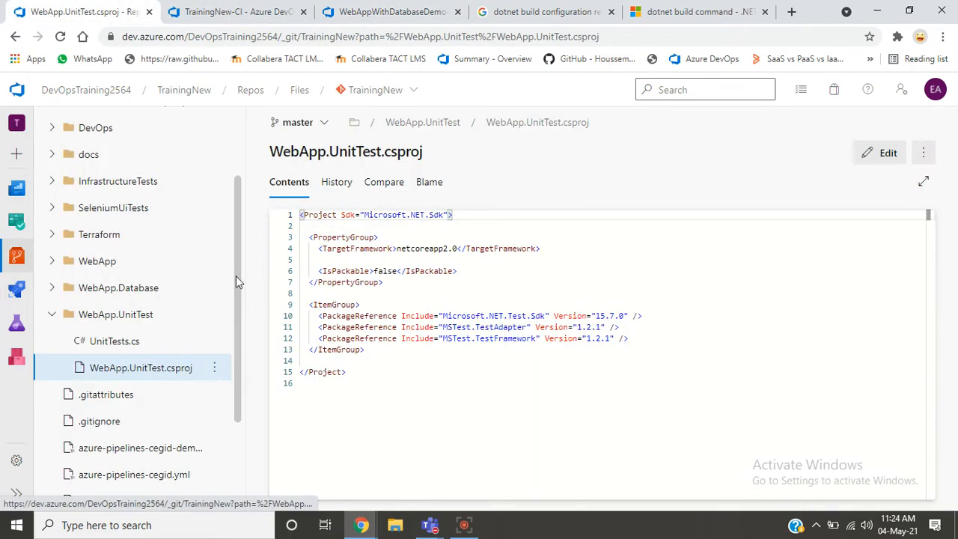
{"action": "scroll", "coordinate": [235, 271], "scroll_direction": "up", "scroll_amount": 2}
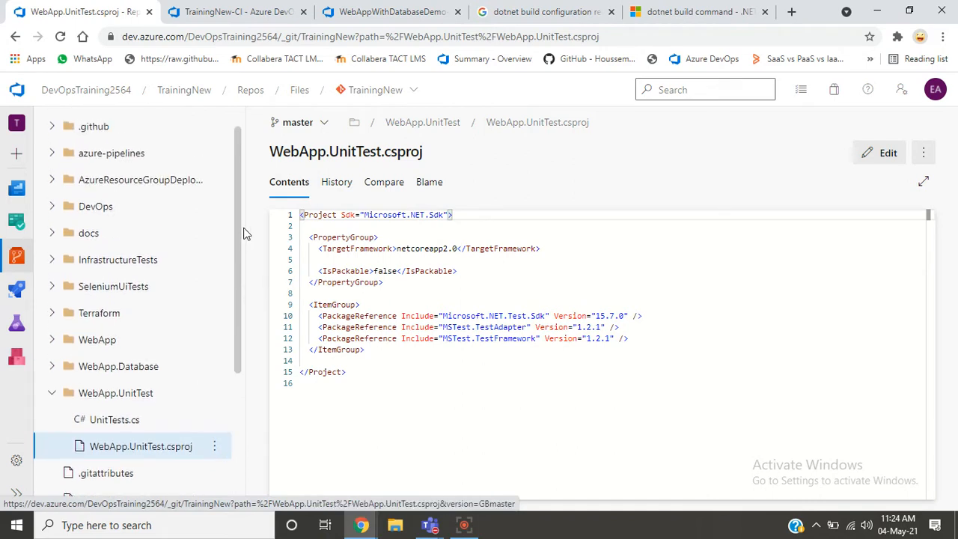
{"action": "scroll", "coordinate": [242, 237], "scroll_direction": "down", "scroll_amount": 1}
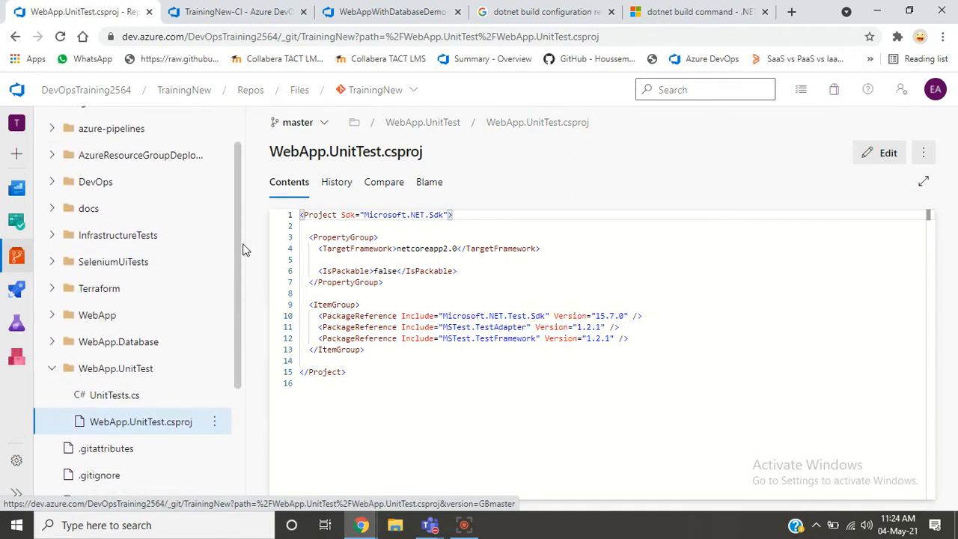
{"action": "scroll", "coordinate": [242, 272], "scroll_direction": "down", "scroll_amount": 3}
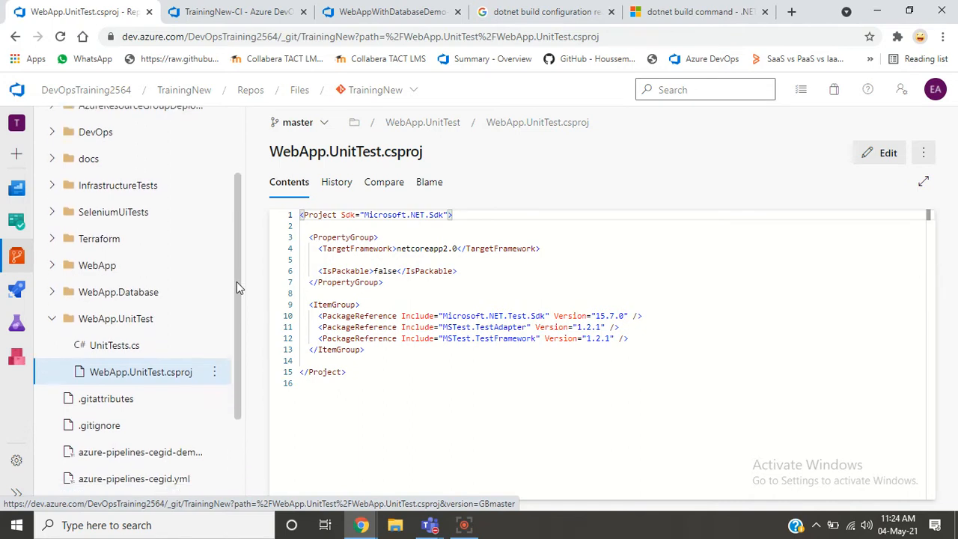
{"action": "scroll", "coordinate": [242, 304], "scroll_direction": "up", "scroll_amount": 2}
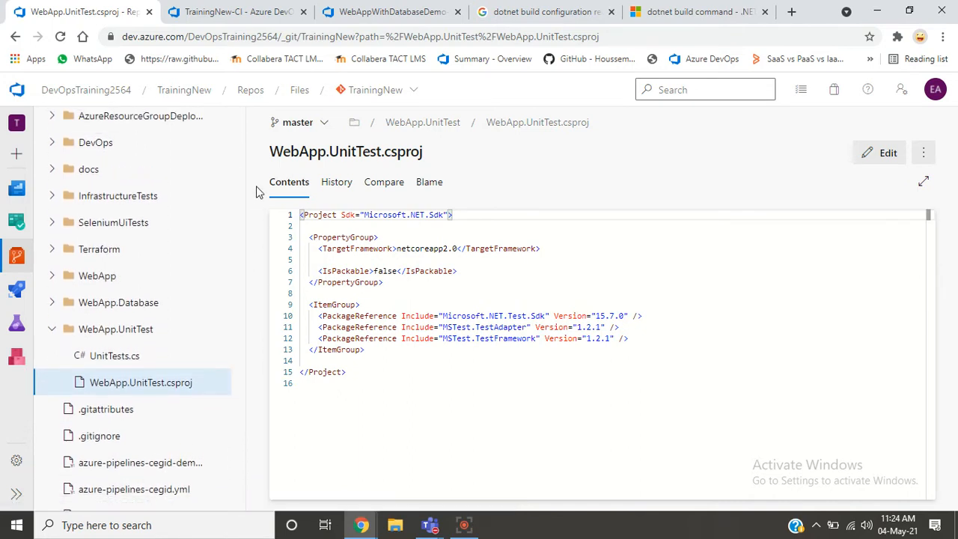
- Copy the arguments --configuration $(BuildConfiguration) from the WebAppWithDatabaseDemo Test task into the dotnet test task of TrainingNew-CI
{"action": "left_click", "coordinate": [352, 22]}
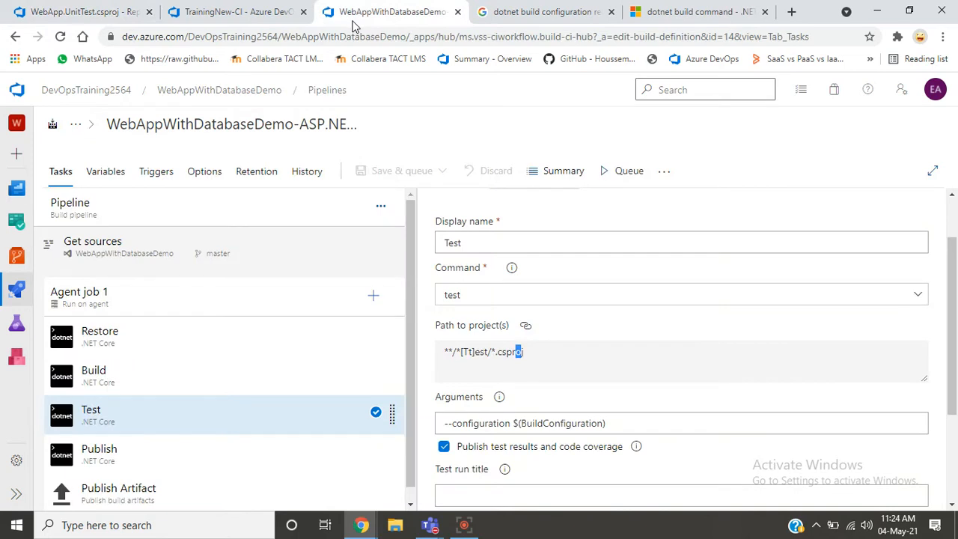
{"action": "left_click", "coordinate": [602, 380]}
{"action": "scroll", "coordinate": [956, 352], "scroll_direction": "down", "scroll_amount": 1}
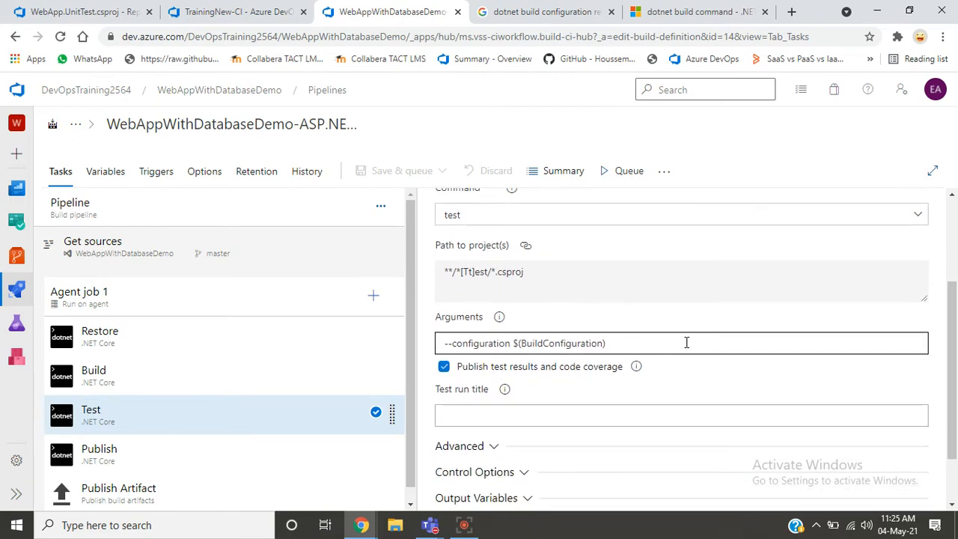
{"action": "left_click", "coordinate": [687, 343]}
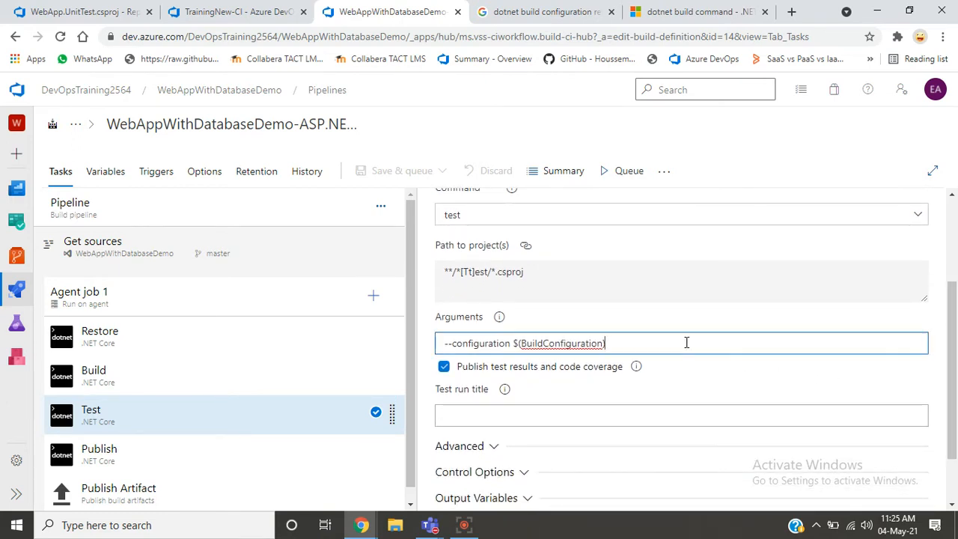
{"action": "key", "text": "ctrl+a"}
{"action": "key", "text": "ctrl+c"}
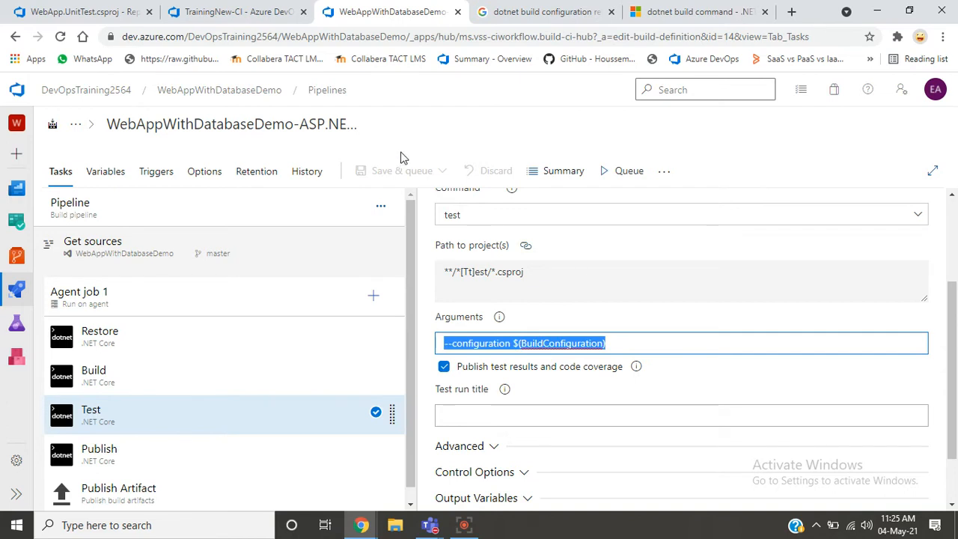
{"action": "left_click", "coordinate": [78, 12]}
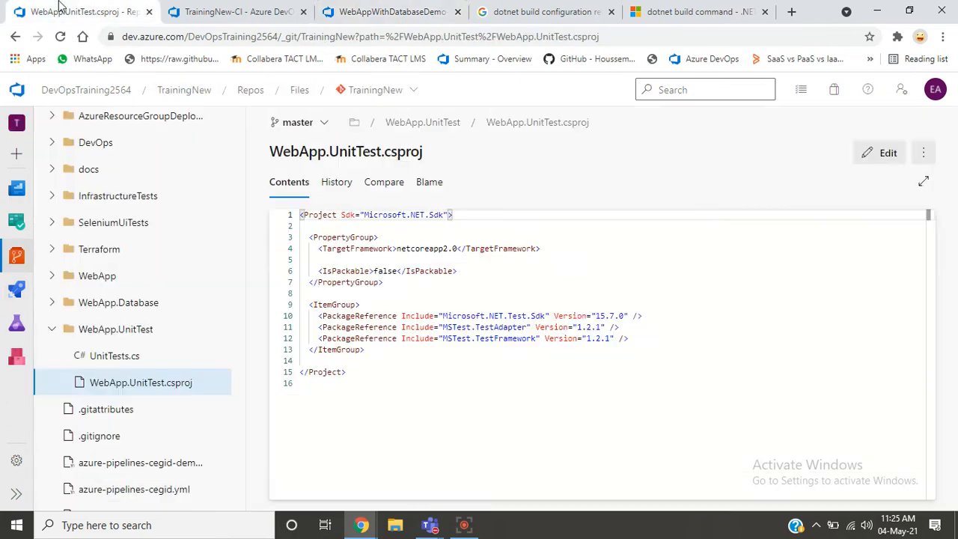
{"action": "left_click", "coordinate": [200, 20]}
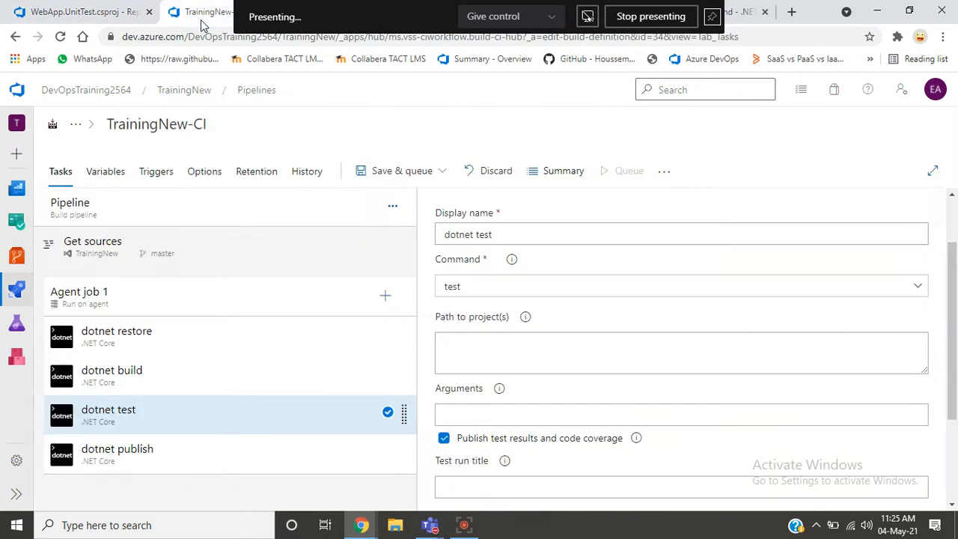
{"action": "left_click", "coordinate": [497, 418]}
{"action": "key", "text": "ctrl+v"}
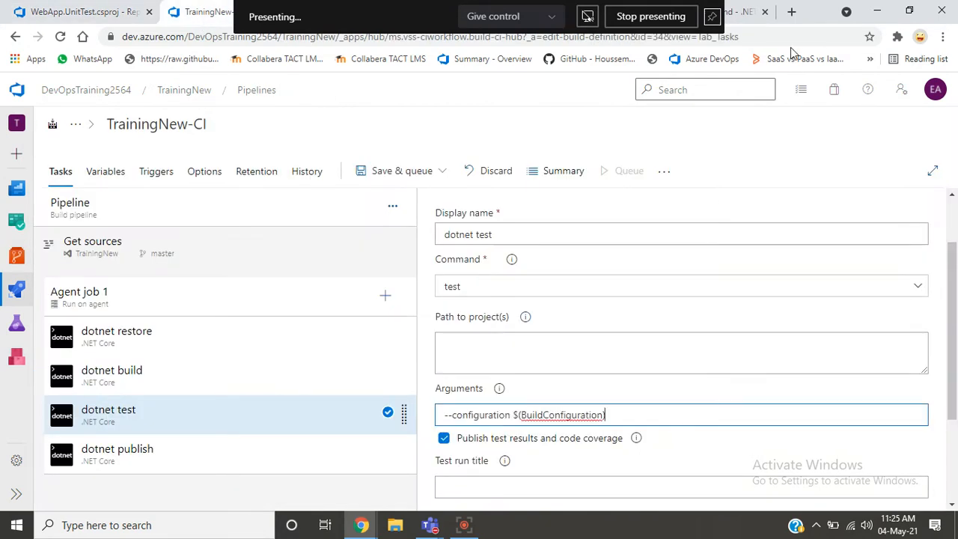
{"action": "left_click", "coordinate": [706, 18]}
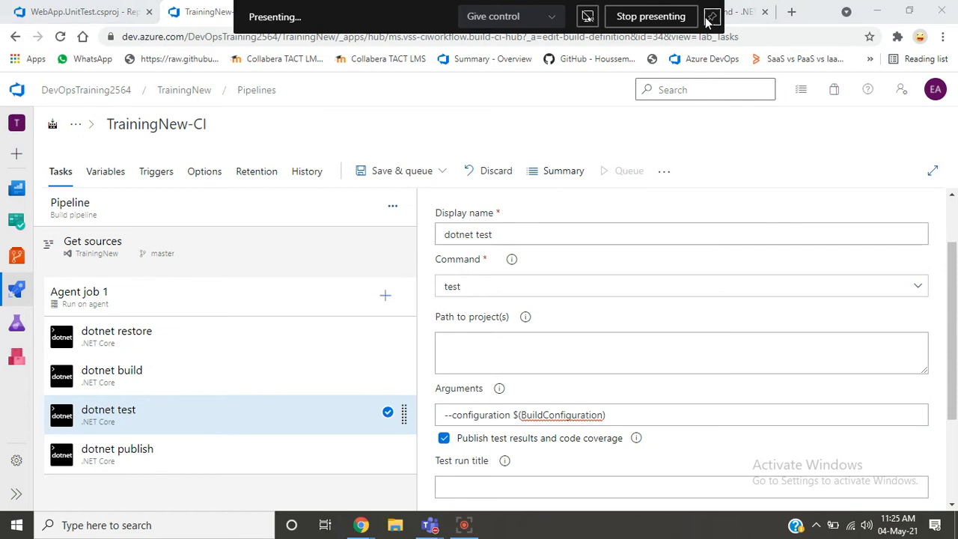
- Review the WebAppWithDatabaseDemo Test task again, and highlight Sdk in the first line of WebApp.UnitTest.csproj
{"action": "left_click", "coordinate": [389, 12]}
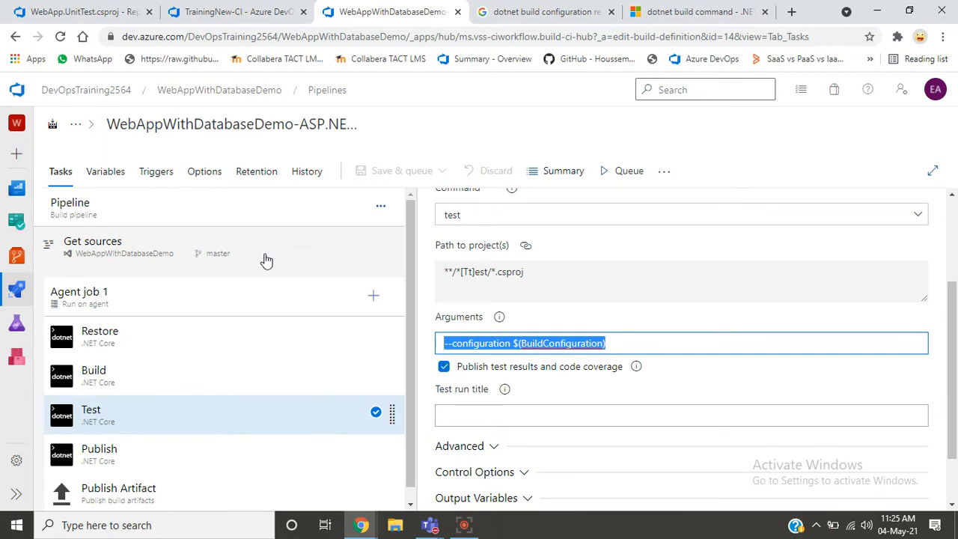
{"action": "left_click", "coordinate": [43, 10]}
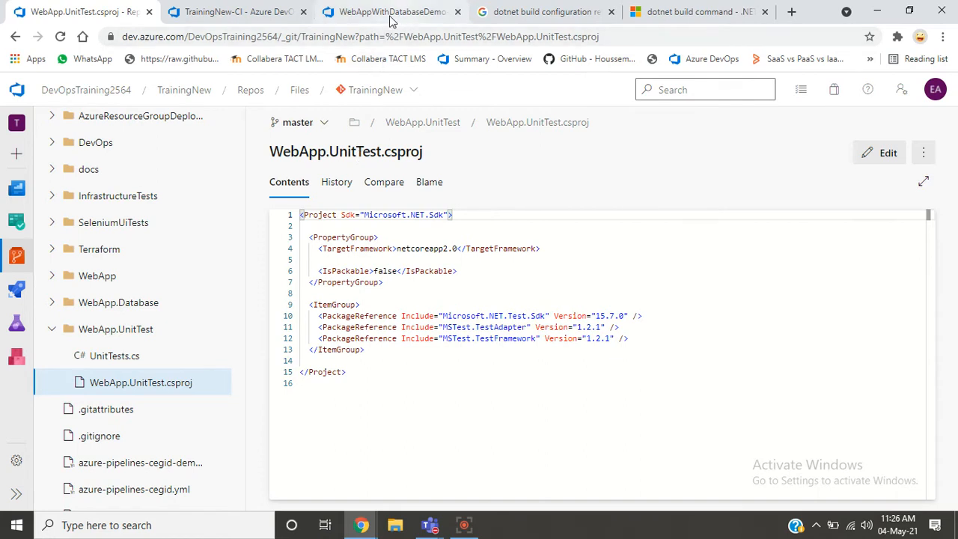
{"action": "double_click", "coordinate": [442, 215]}
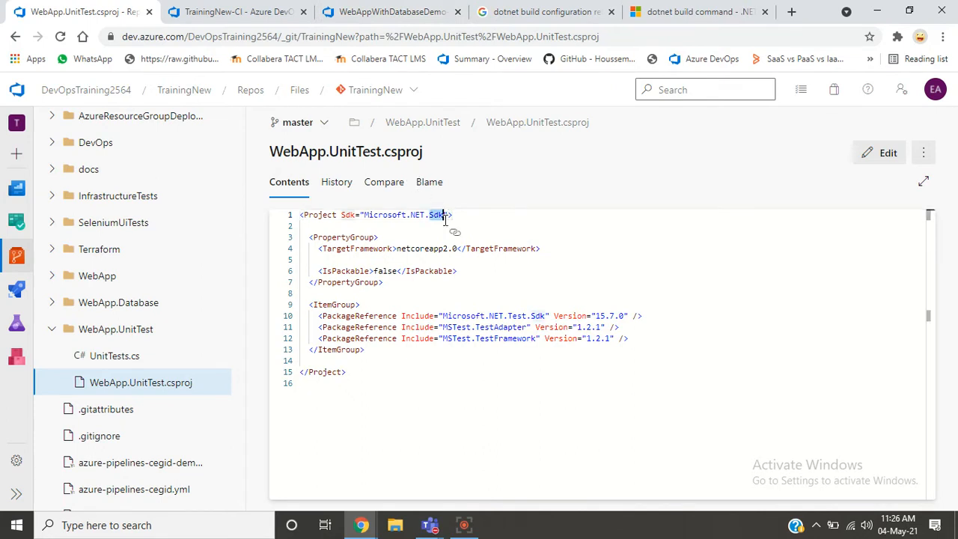
- Set the TrainingNew-CI dotnet test task's project path to **/*[Tt]est/*.csproj, copied from the WebAppWithDatabaseDemo Test task
{"action": "left_click", "coordinate": [241, 12]}
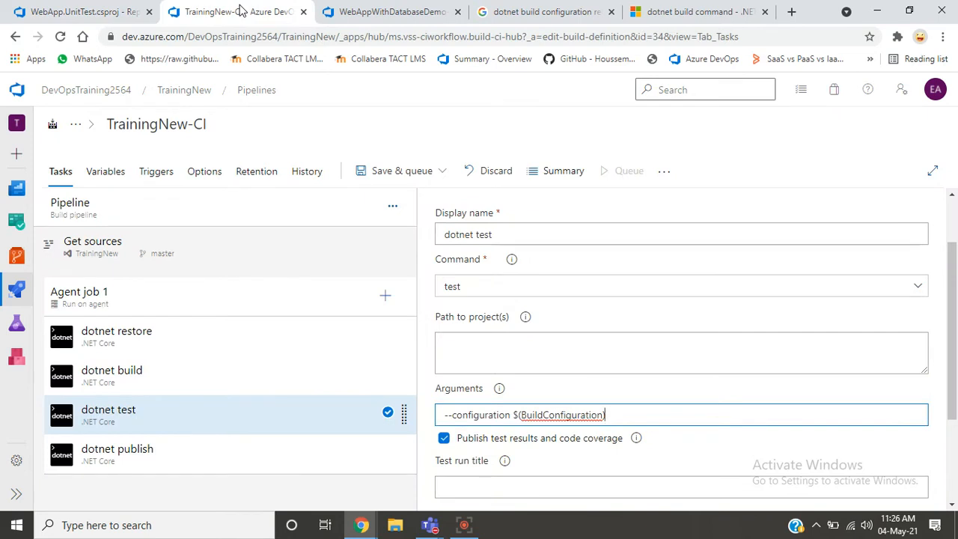
{"action": "left_click", "coordinate": [482, 338]}
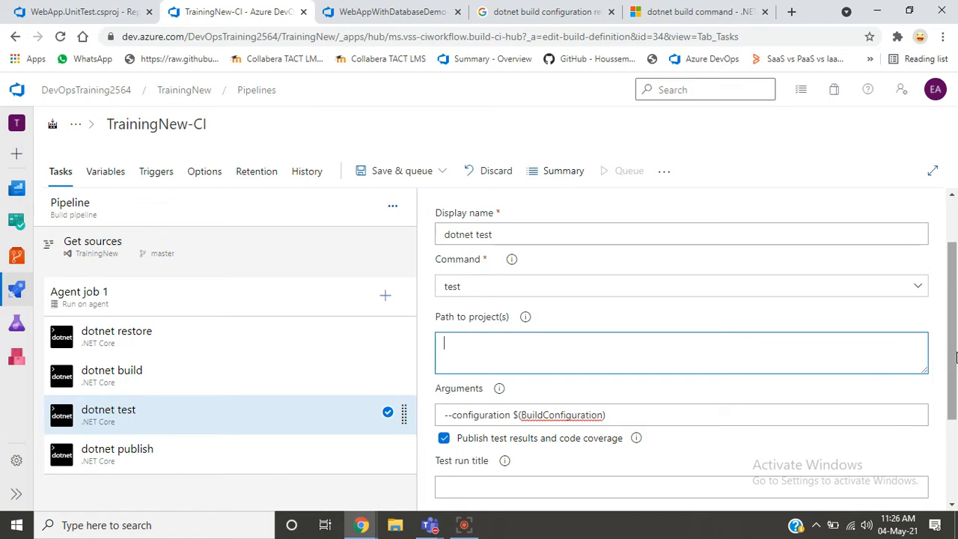
{"action": "left_click_drag", "start_coordinate": [956, 357], "coordinate": [956, 350]}
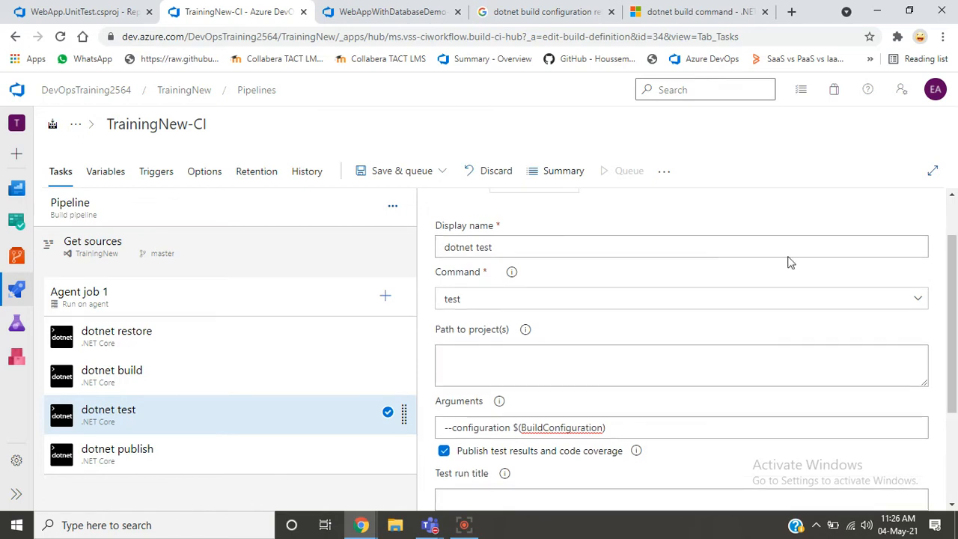
{"action": "left_click", "coordinate": [442, 17]}
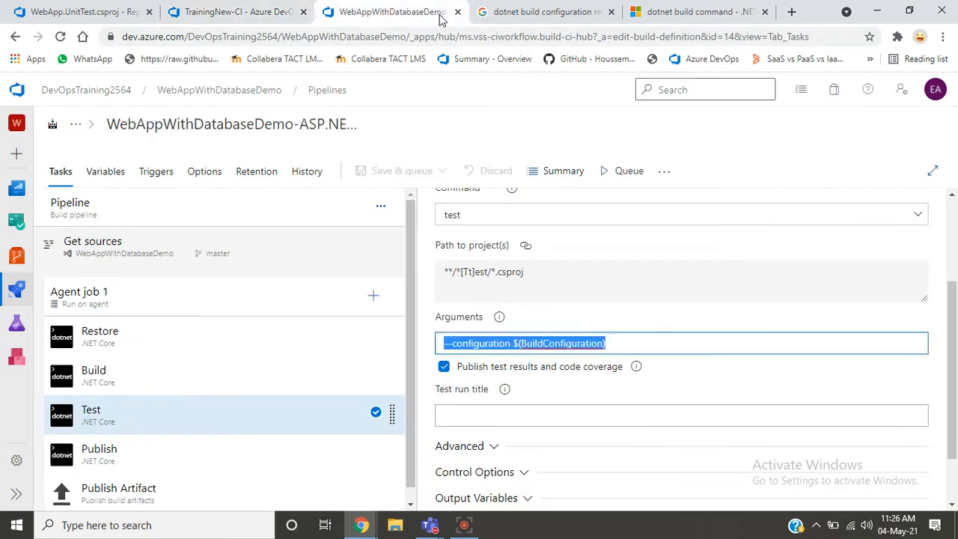
{"action": "left_click", "coordinate": [583, 275]}
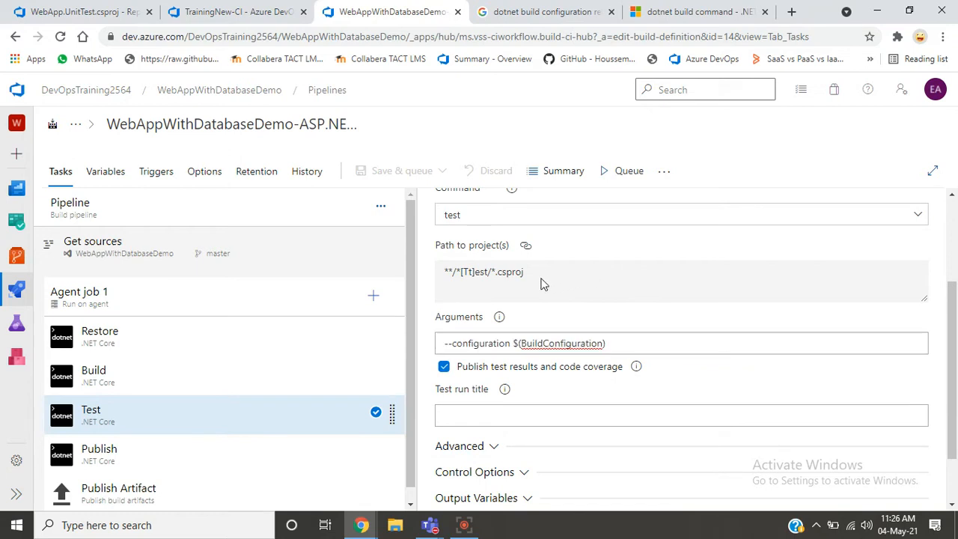
{"action": "left_click_drag", "start_coordinate": [509, 283], "coordinate": [442, 290]}
{"action": "key", "text": "ctrl+c"}
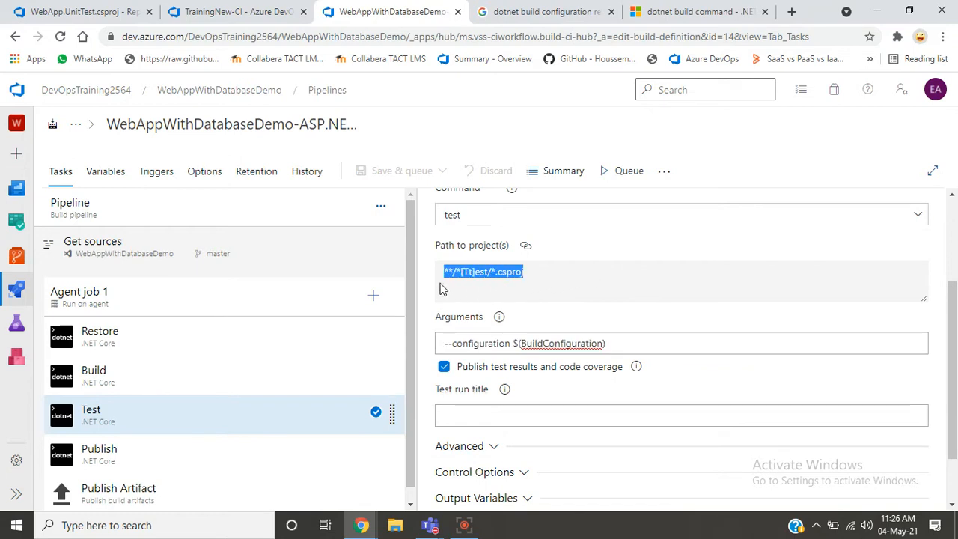
{"action": "left_click", "coordinate": [212, 13]}
{"action": "left_click", "coordinate": [478, 368]}
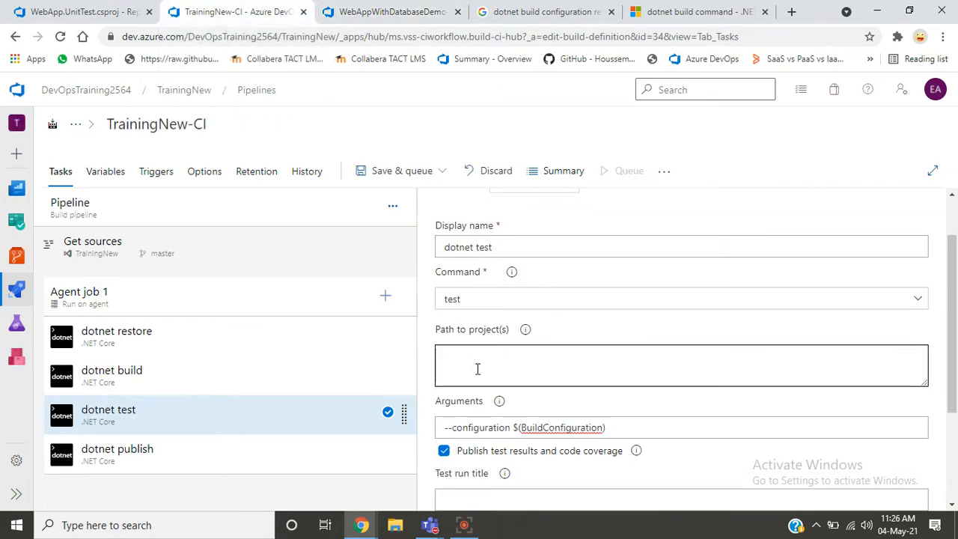
{"action": "key", "text": "ctrl+v"}
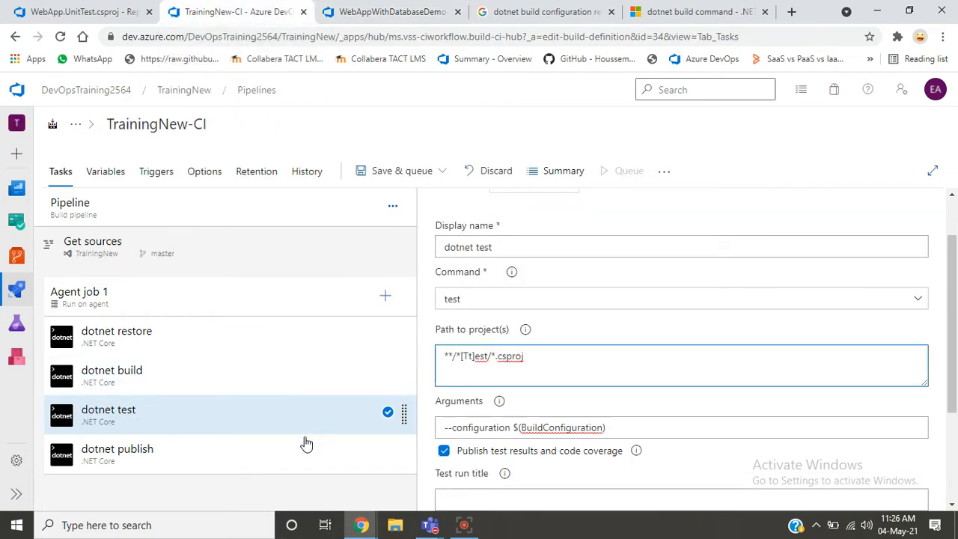
- Check the remaining dotnet test settings in TrainingNew-CI, and open the dotnet publish task to view its settings
{"action": "scroll", "coordinate": [955, 345], "scroll_direction": "down", "scroll_amount": 3}
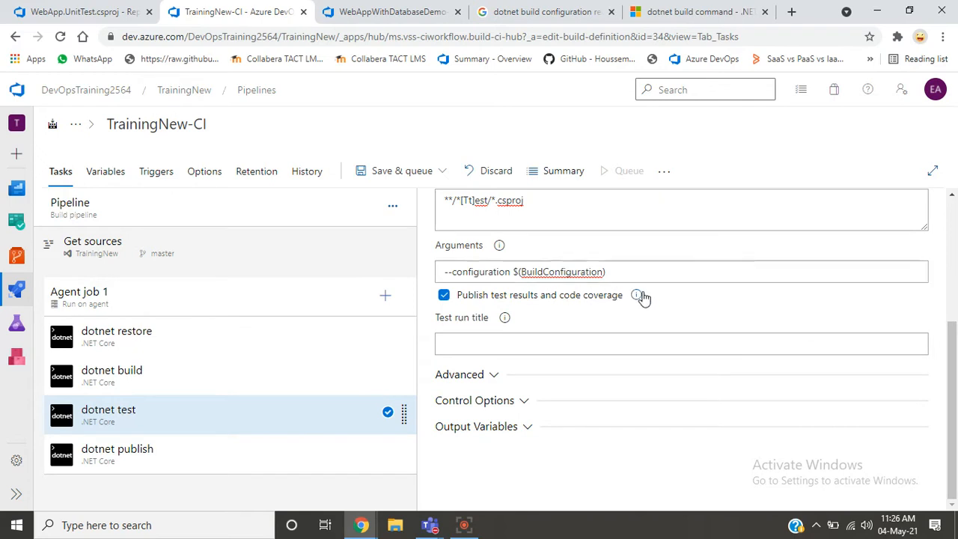
{"action": "left_click", "coordinate": [206, 458]}
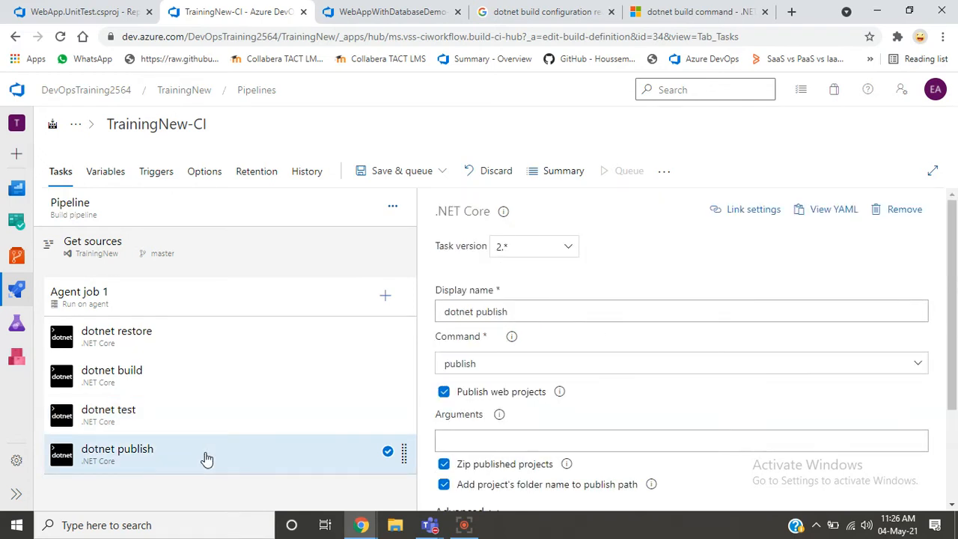
{"action": "scroll", "coordinate": [956, 405], "scroll_direction": "down", "scroll_amount": 2}
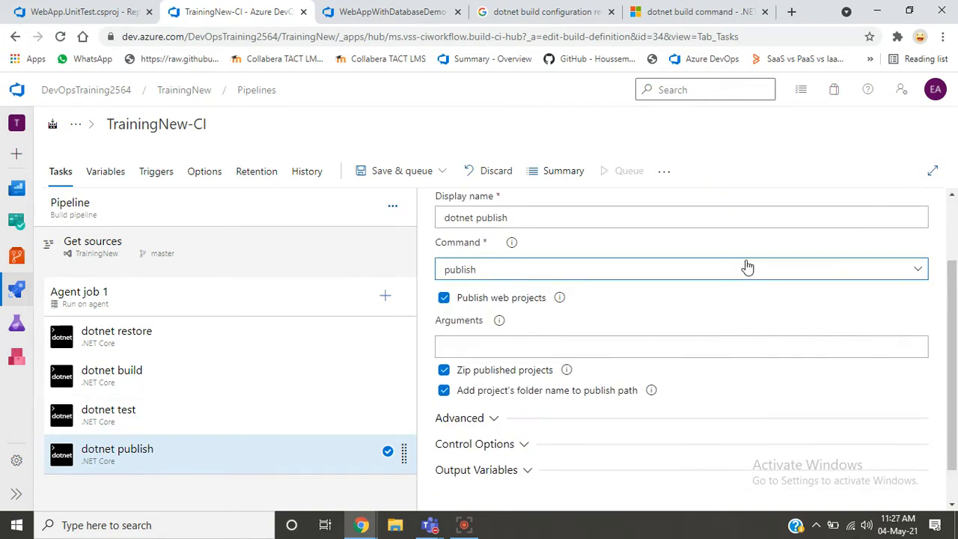
{"action": "left_click", "coordinate": [66, 12]}
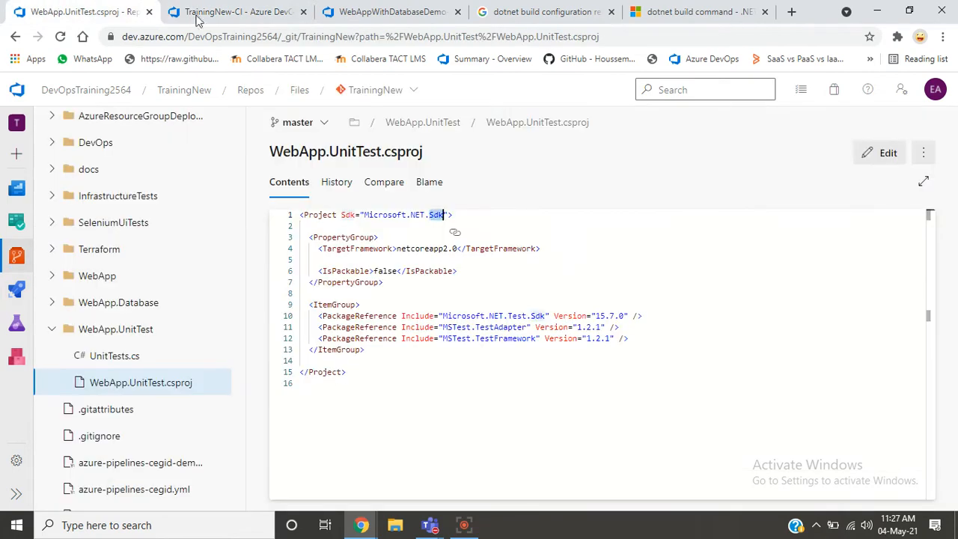
{"action": "left_click", "coordinate": [198, 15]}
- Review the WebAppWithDatabaseDemo Publish task's settings as the reference for the dotnet publish task in TrainingNew-CI
{"action": "left_click", "coordinate": [359, 14]}
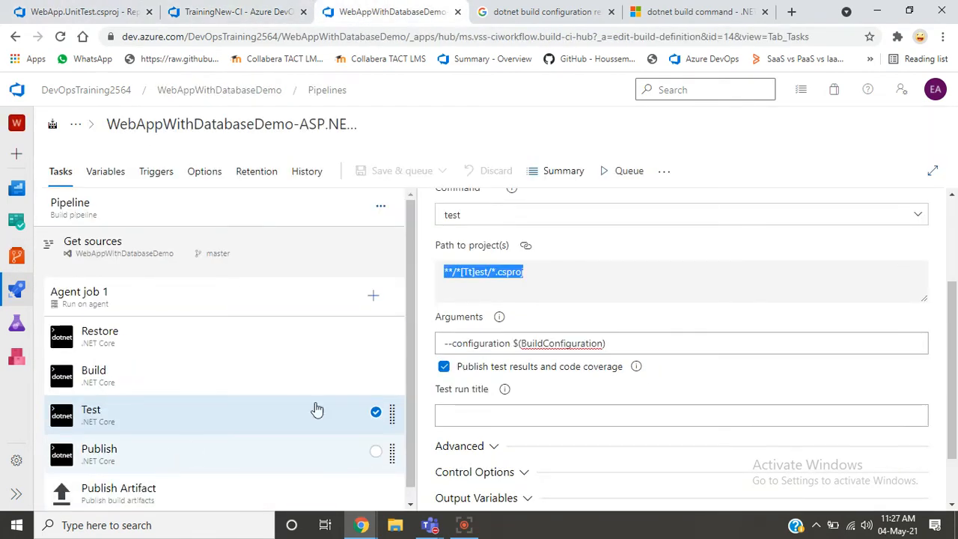
{"action": "left_click", "coordinate": [370, 461]}
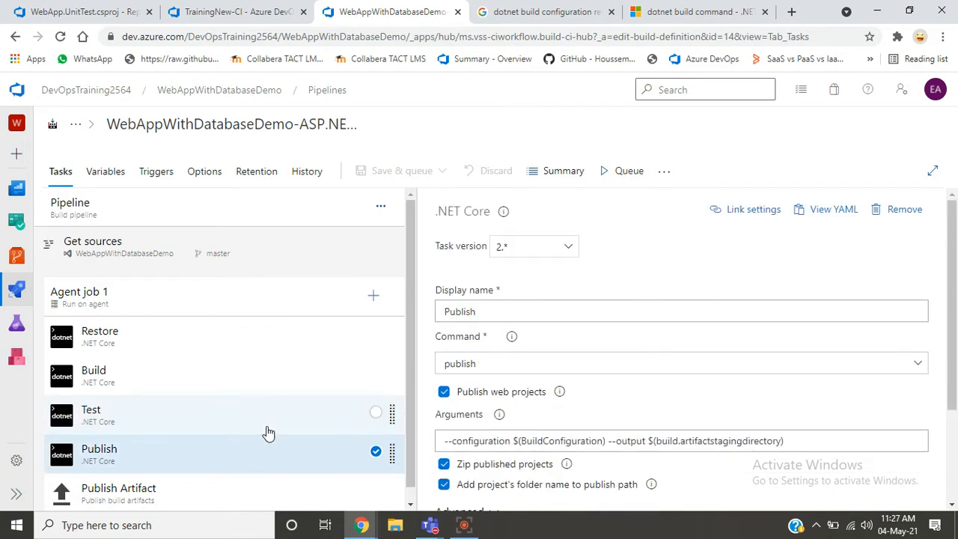
{"action": "left_click", "coordinate": [268, 434]}
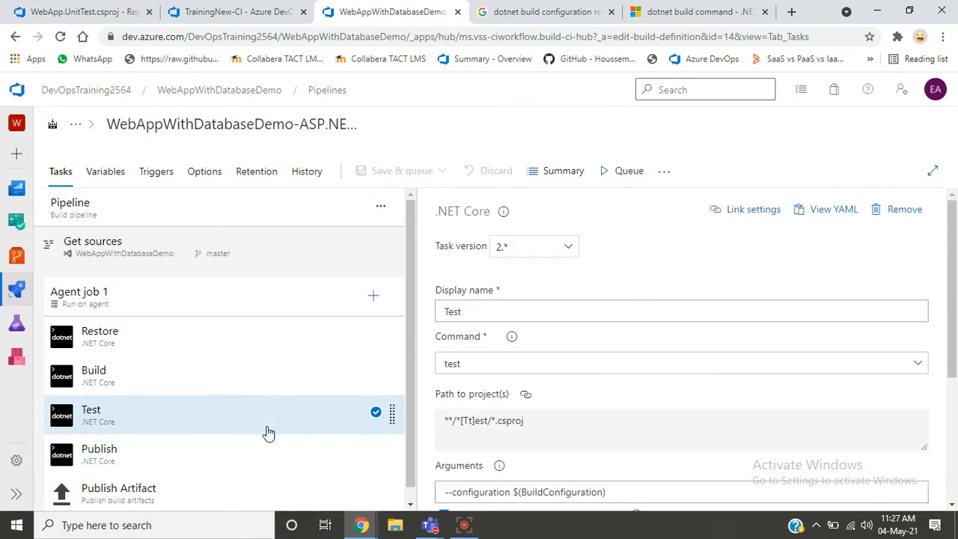
{"action": "left_click", "coordinate": [257, 454]}
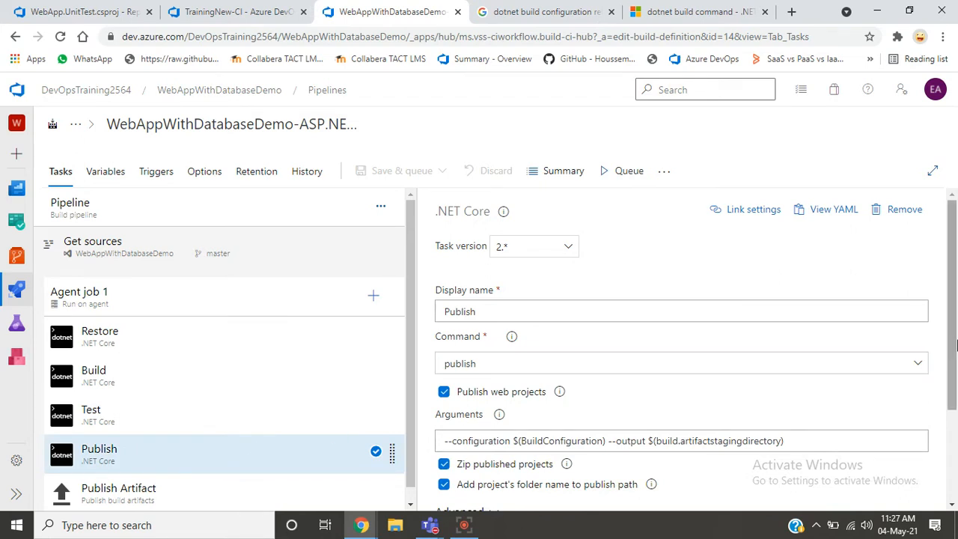
{"action": "left_click_drag", "start_coordinate": [956, 344], "coordinate": [953, 381]}
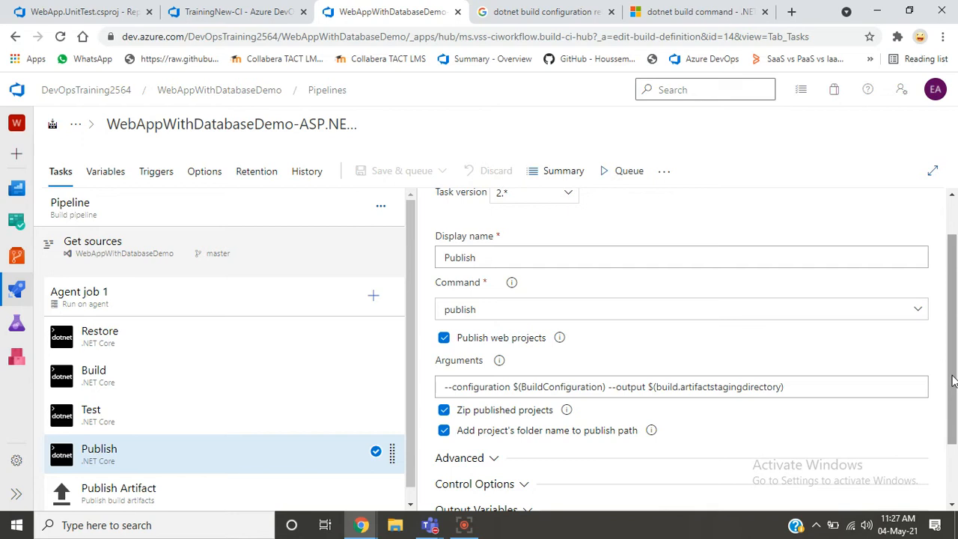
{"action": "left_click", "coordinate": [225, 11]}
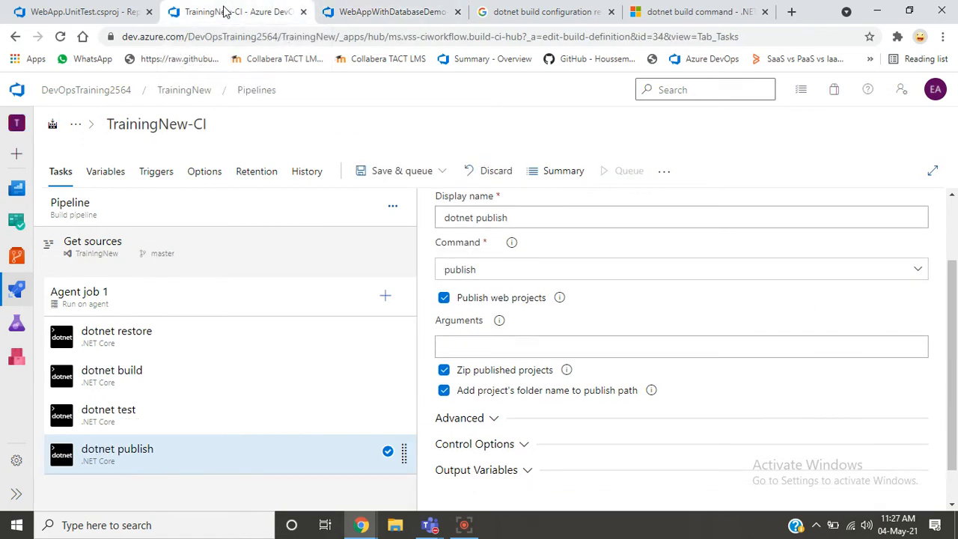
- Examine the arguments of the WebAppWithDatabaseDemo Publish task, highlighting BuildConfiguration and looking at the --output option
{"action": "left_click", "coordinate": [376, 12]}
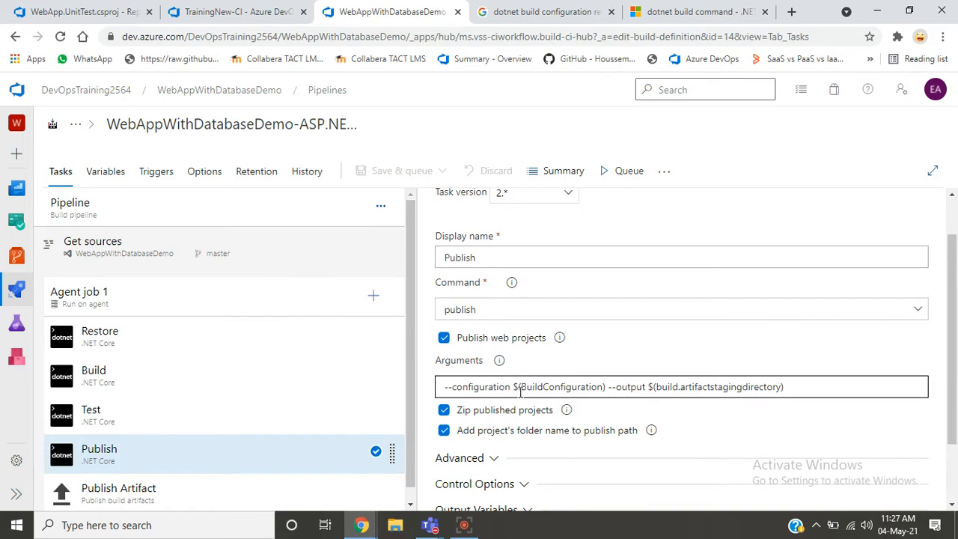
{"action": "double_click", "coordinate": [544, 387]}
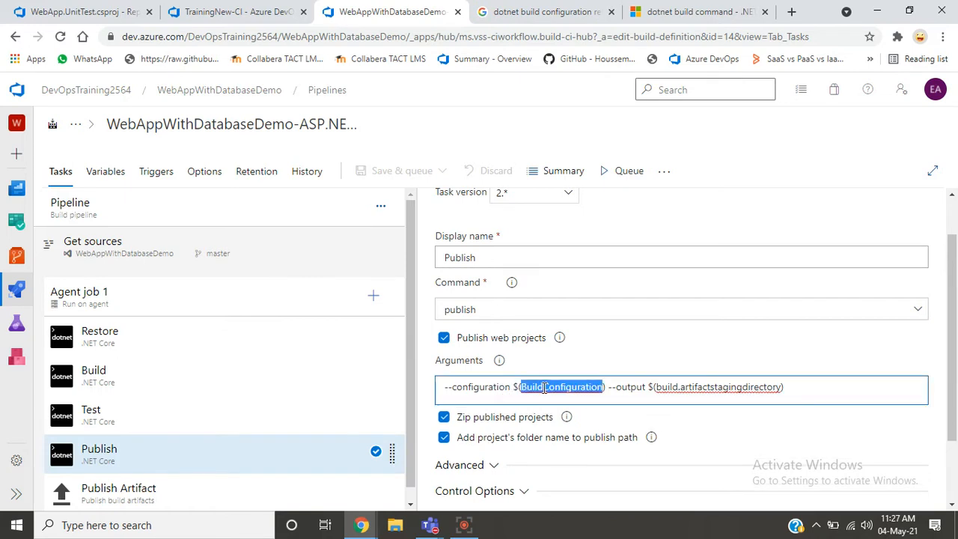
{"action": "left_click", "coordinate": [624, 388]}
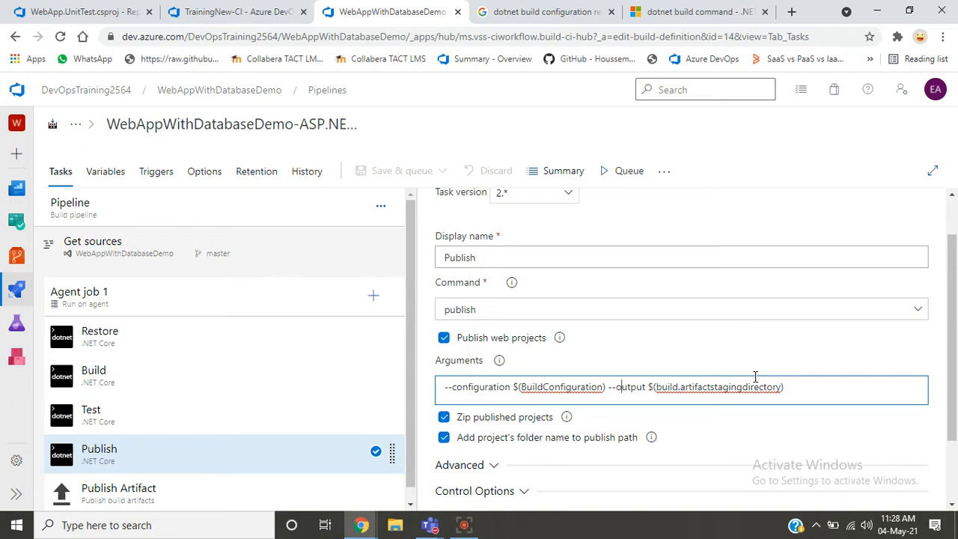
- Read the help on the Publish web projects option, and look in the TrainingNew repository's WebApp folder for the wwwroot folder
{"action": "key", "text": "XF86AudioRaiseVolume"}
{"action": "left_click", "coordinate": [559, 338]}
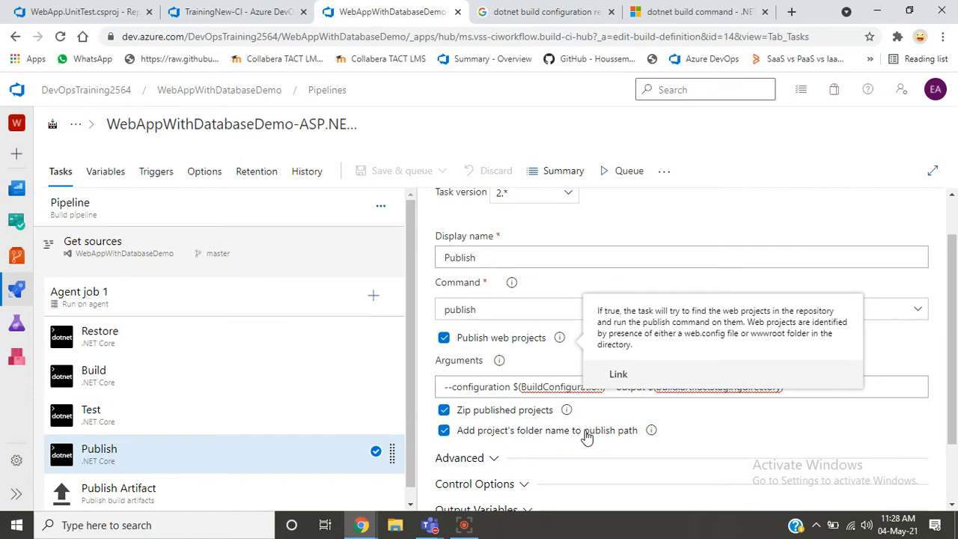
{"action": "left_click", "coordinate": [72, 11]}
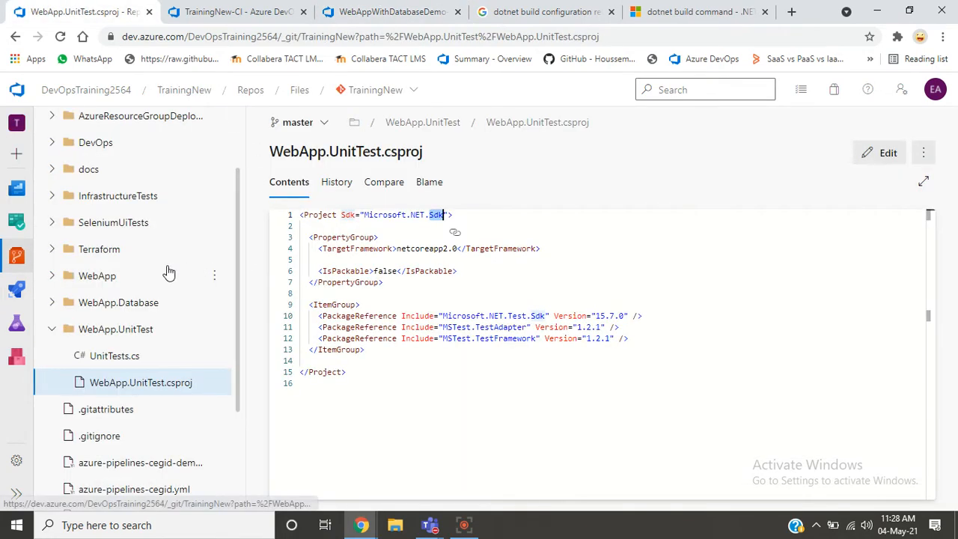
{"action": "left_click", "coordinate": [93, 286]}
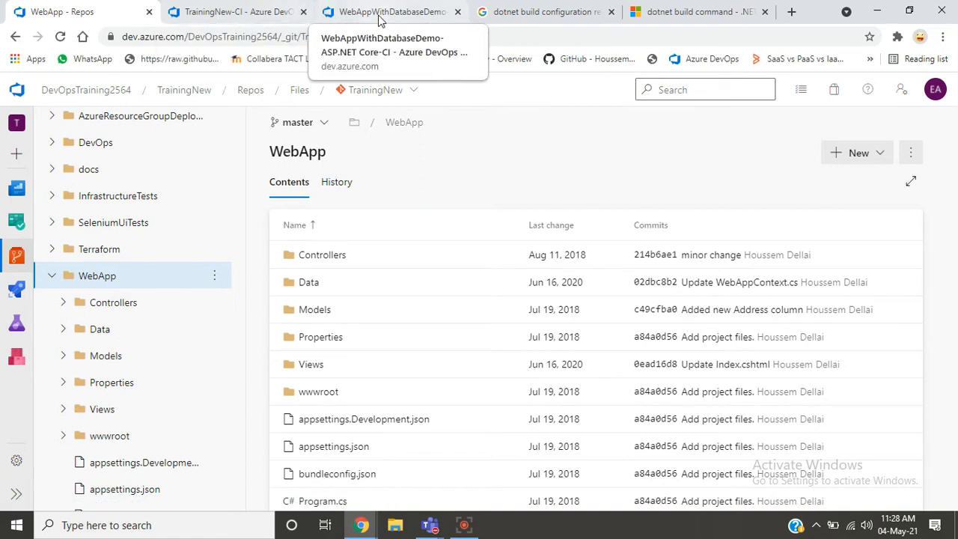
{"action": "left_click", "coordinate": [241, 12]}
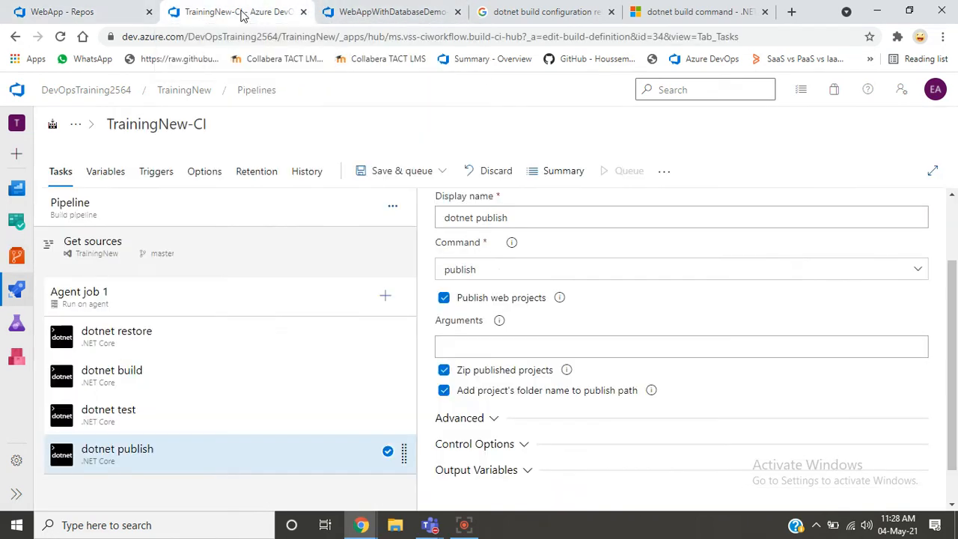
{"action": "left_click", "coordinate": [610, 345]}
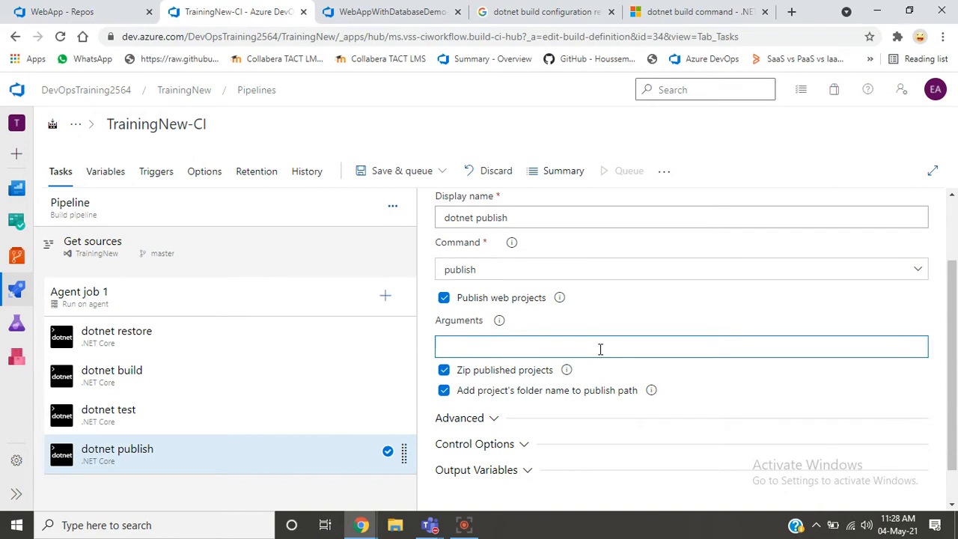
{"action": "type", "text": "**/*[Tt]est/*.cspro"}
{"action": "key", "text": "ctrl+a"}
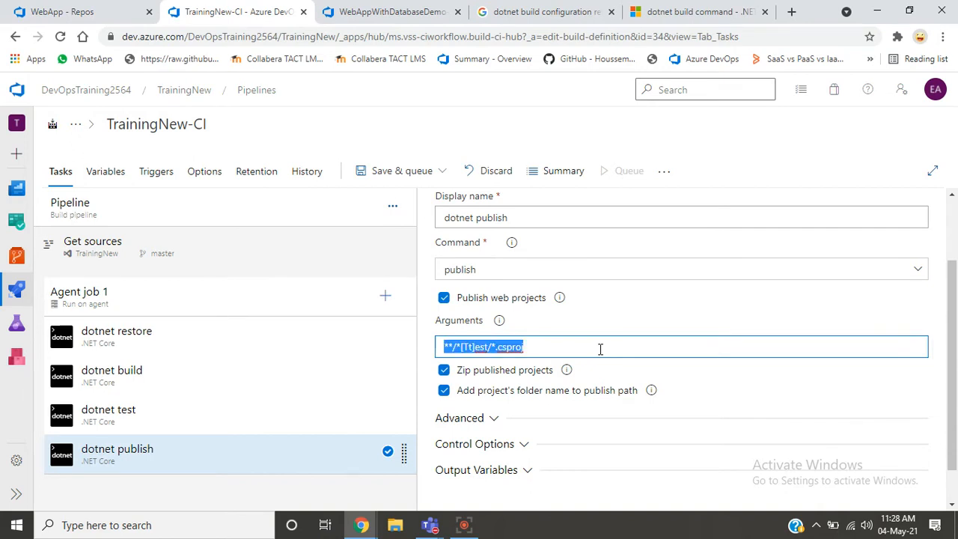
{"action": "key", "text": "BackSpace"}
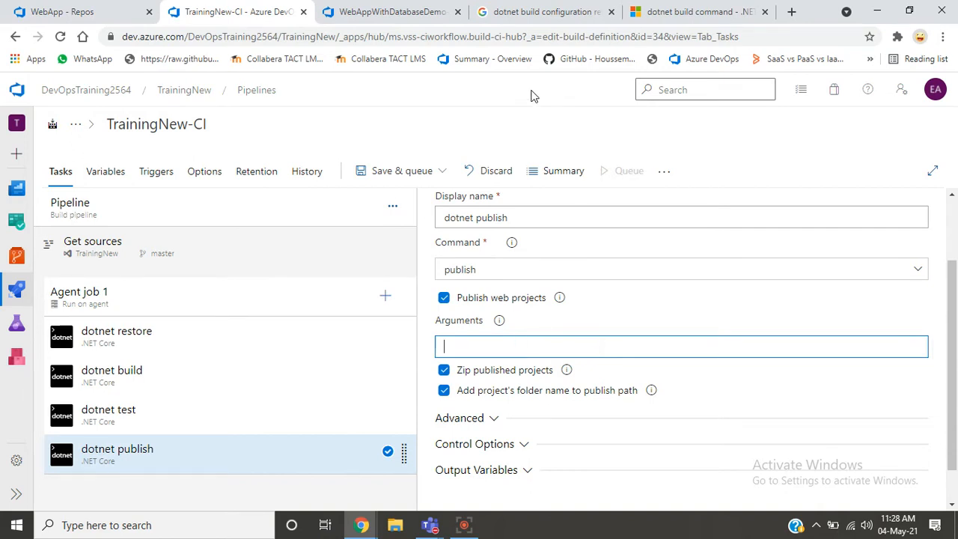
- Copy the arguments --configuration $(BuildConfiguration) --output $(build.artifactstagingdirectory) from the WebAppWithDatabaseDemo Publish task into the TrainingNew-CI dotnet publish task
{"action": "left_click", "coordinate": [423, 14]}
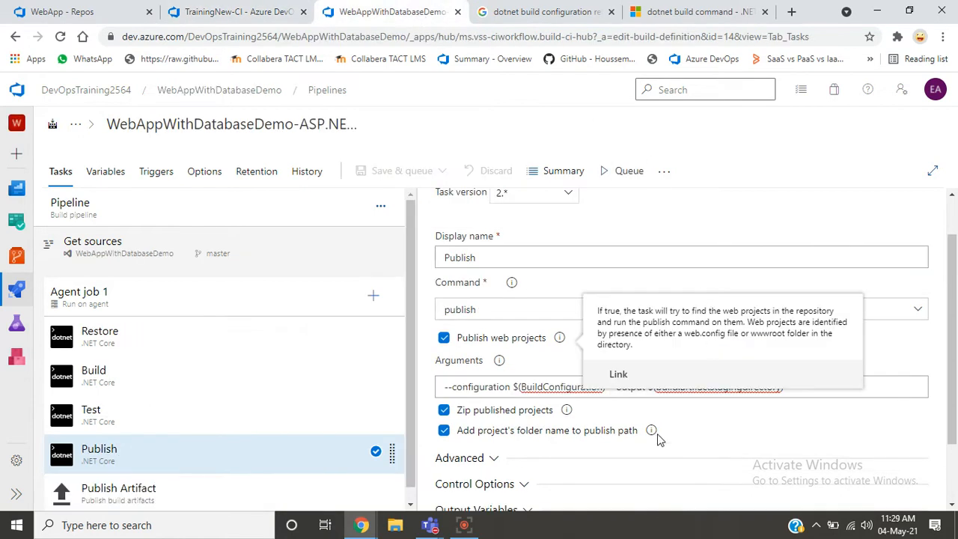
{"action": "left_click", "coordinate": [527, 387]}
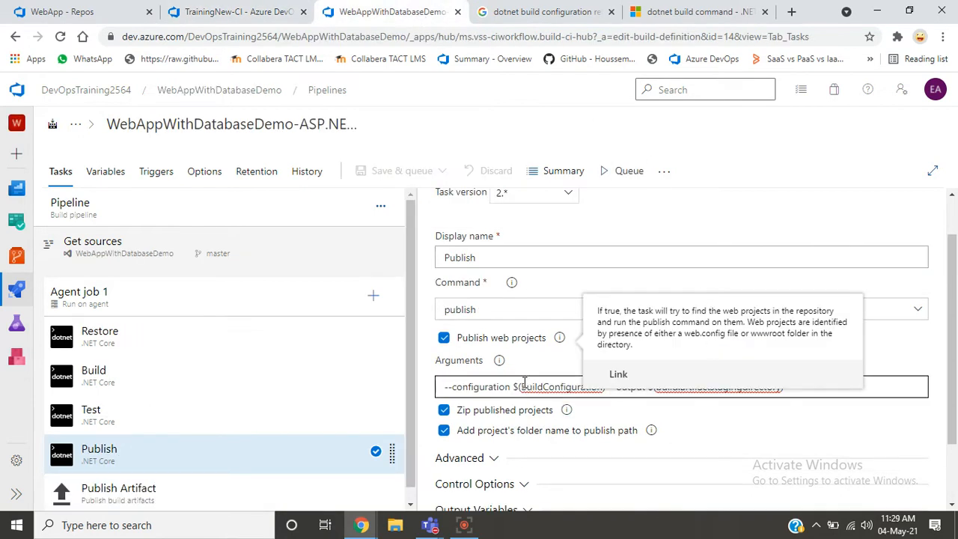
{"action": "left_click", "coordinate": [728, 387]}
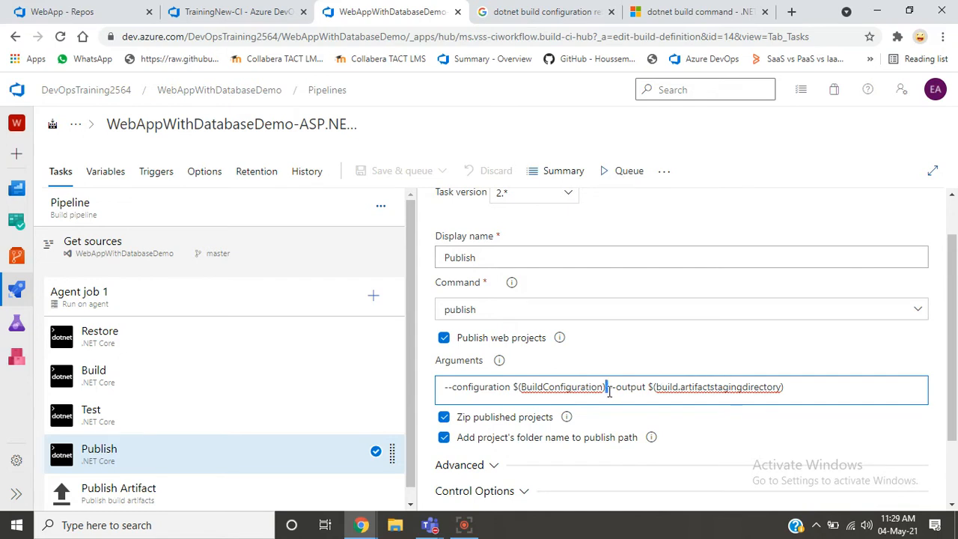
{"action": "left_click_drag", "start_coordinate": [605, 389], "coordinate": [801, 394]}
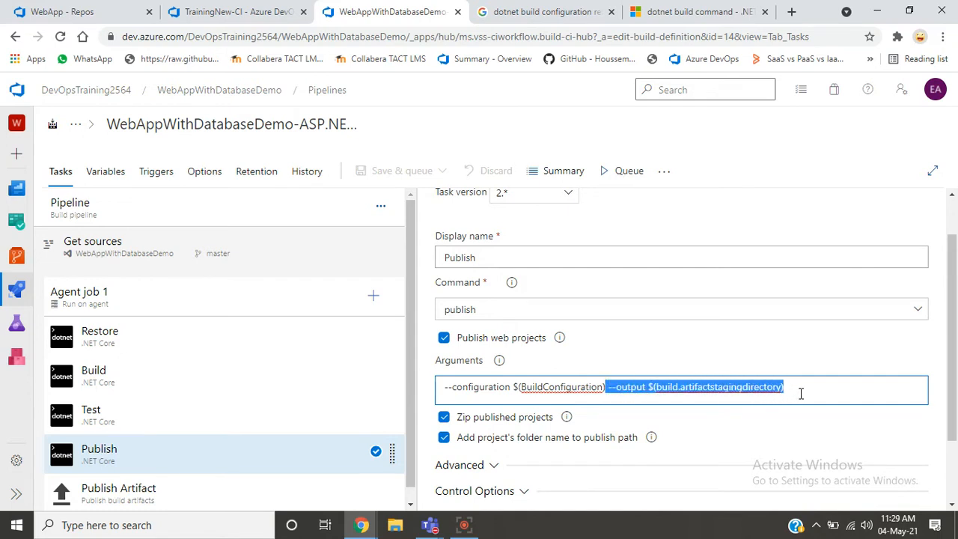
{"action": "left_click", "coordinate": [801, 394]}
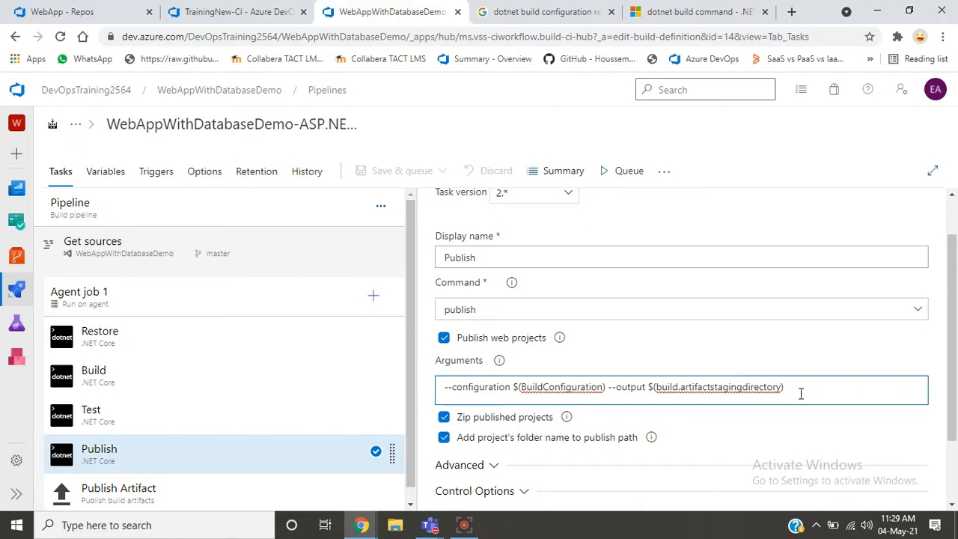
{"action": "key", "text": "ctrl+a"}
{"action": "key", "text": "ctrl+c"}
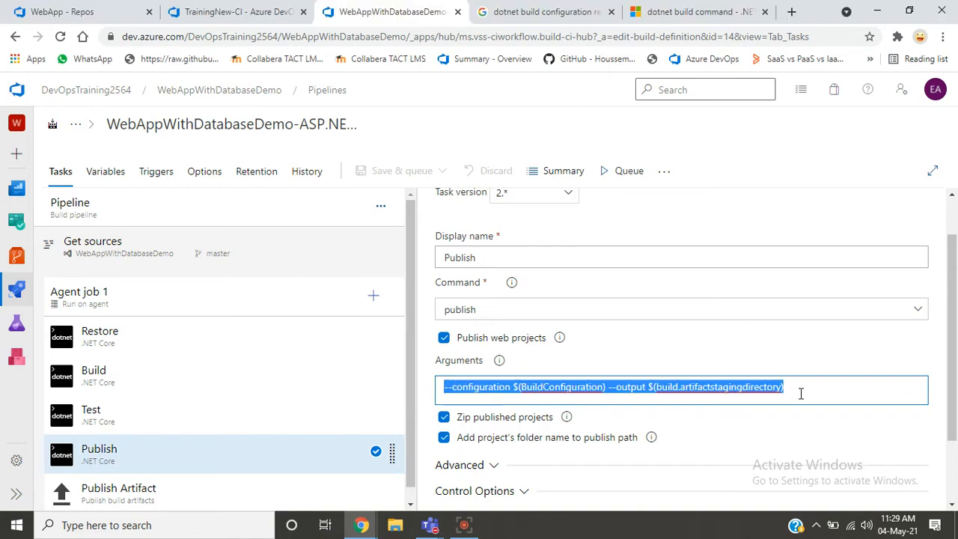
{"action": "left_click", "coordinate": [247, 12]}
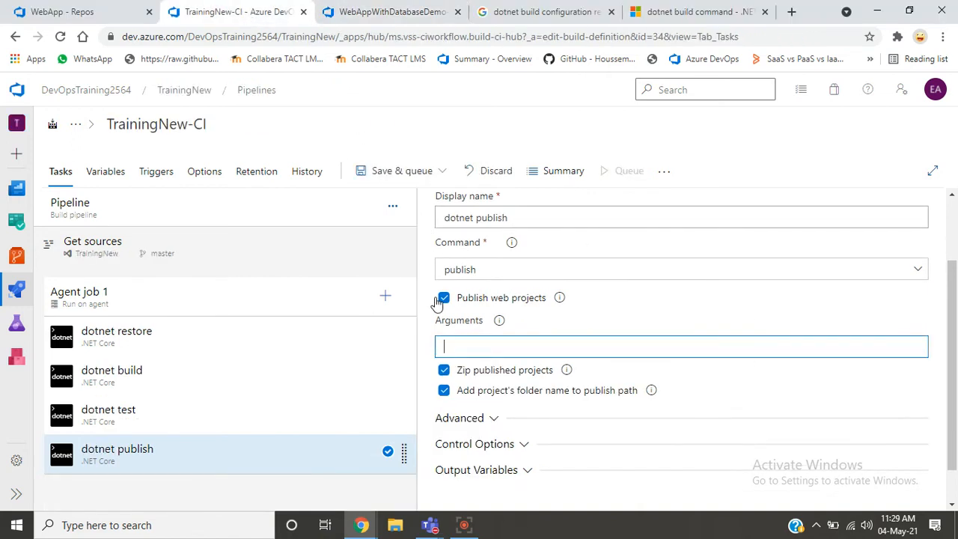
{"action": "key", "text": "ctrl+v"}
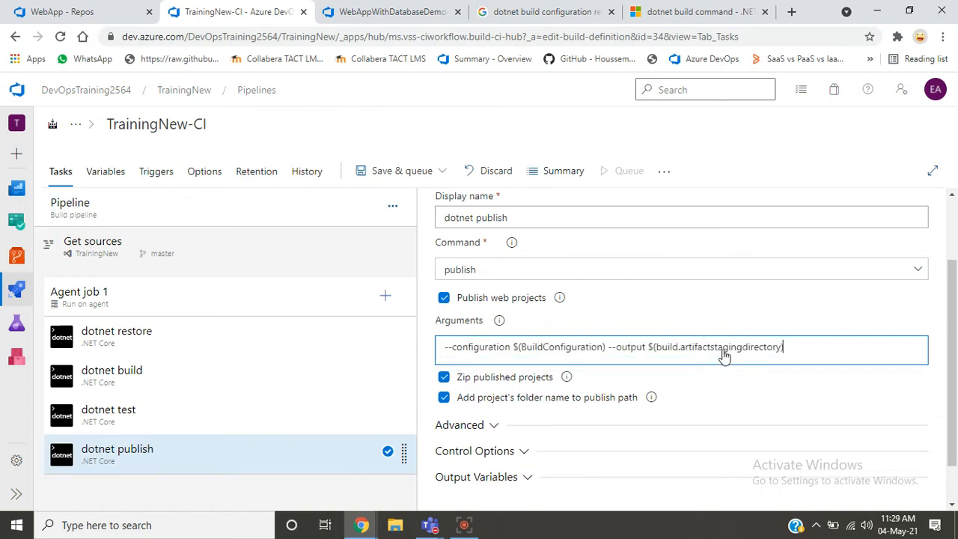
{"action": "left_click", "coordinate": [707, 317]}
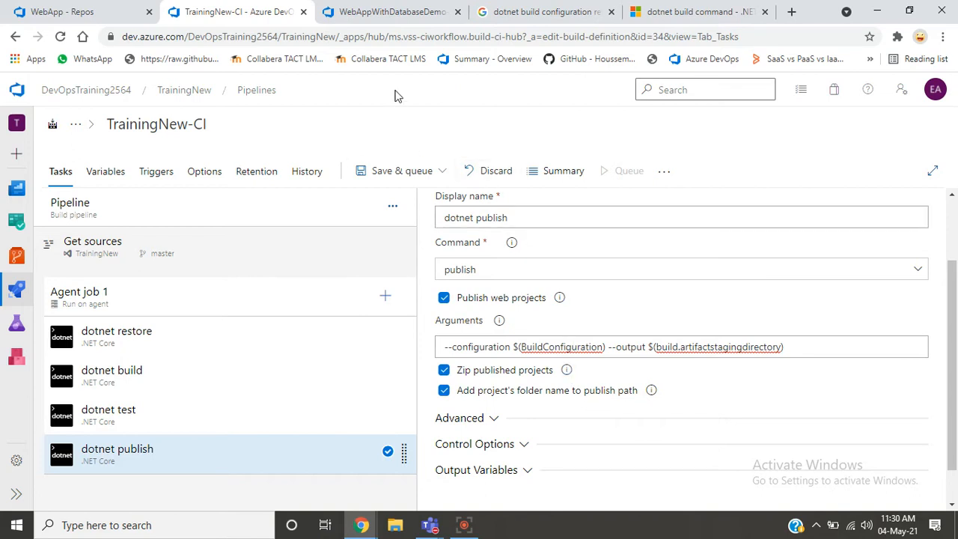
- Highlight output and artifactstagingdirectory in the arguments of the WebAppWithDatabaseDemo Publish task
{"action": "left_click", "coordinate": [385, 14]}
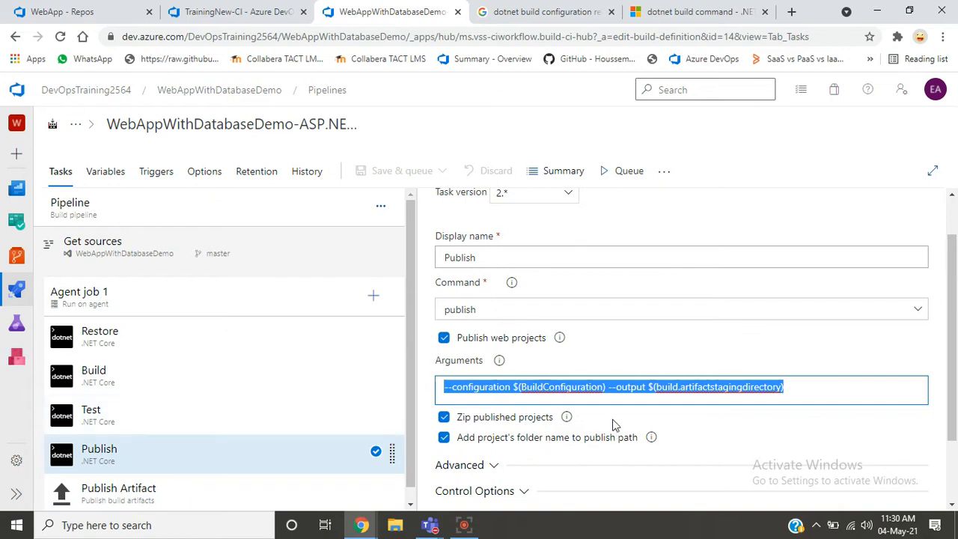
{"action": "double_click", "coordinate": [622, 386]}
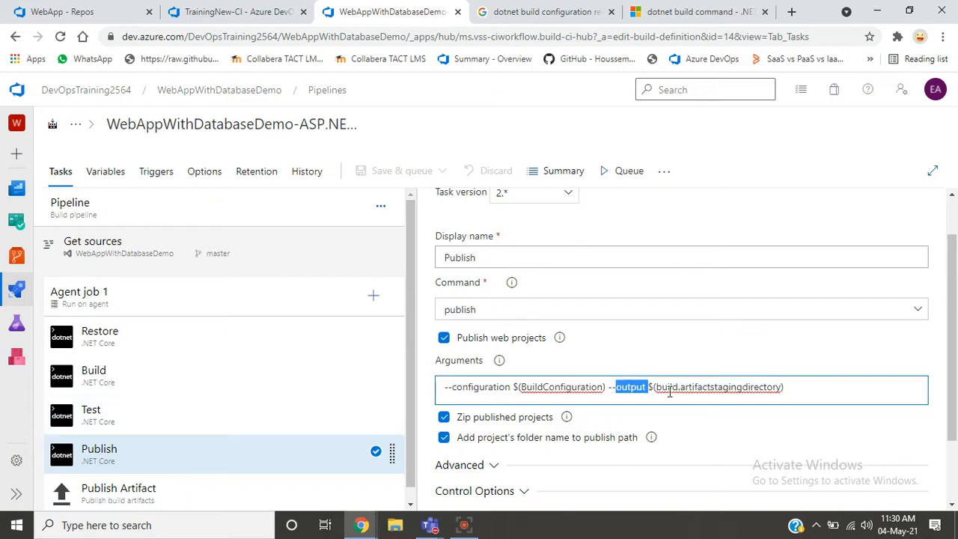
{"action": "double_click", "coordinate": [690, 388]}
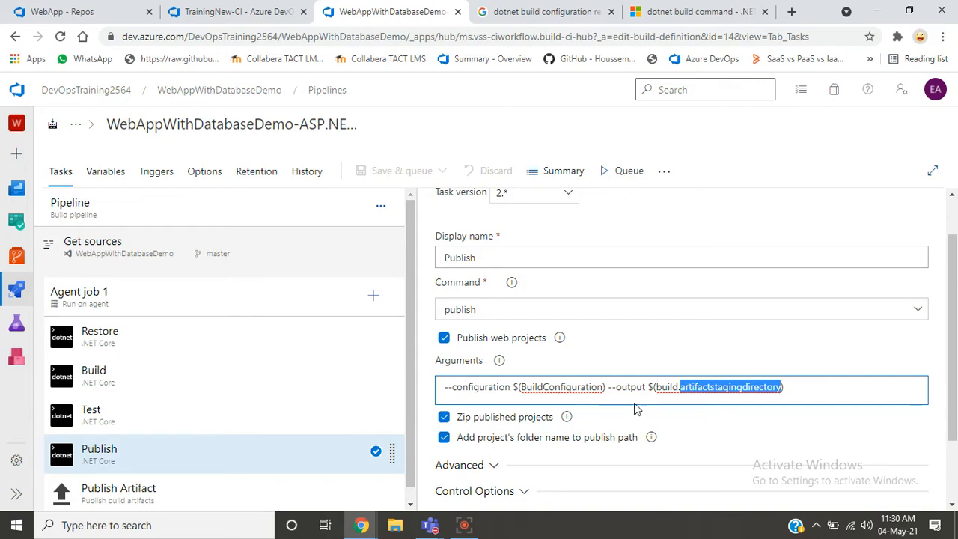
{"action": "left_click", "coordinate": [729, 386]}
{"action": "double_click", "coordinate": [729, 386]}
- Examine the WebAppWithDatabaseDemo Publish Artifact task, searching the page for artifactstagingdirectory and checking the artifact name
{"action": "left_click", "coordinate": [185, 495]}
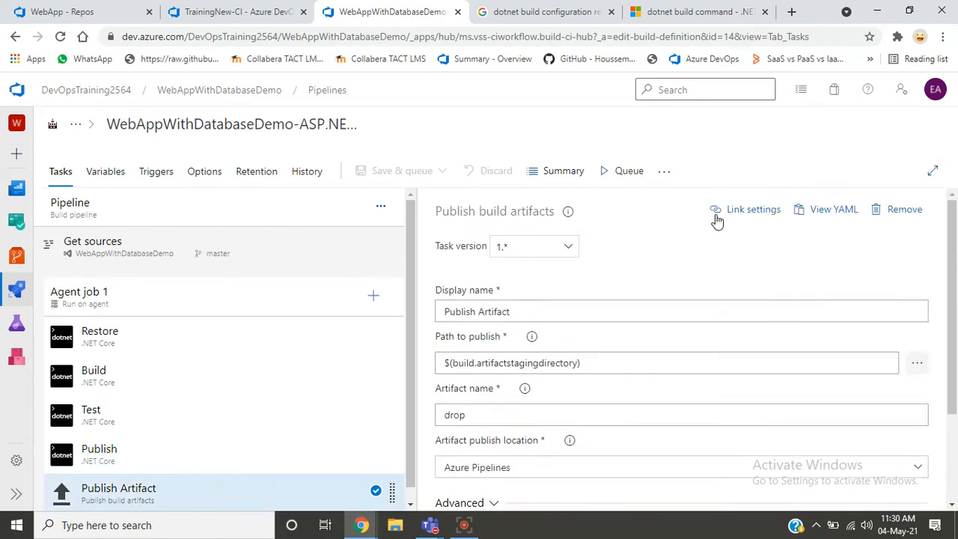
{"action": "key", "text": "ctrl+f"}
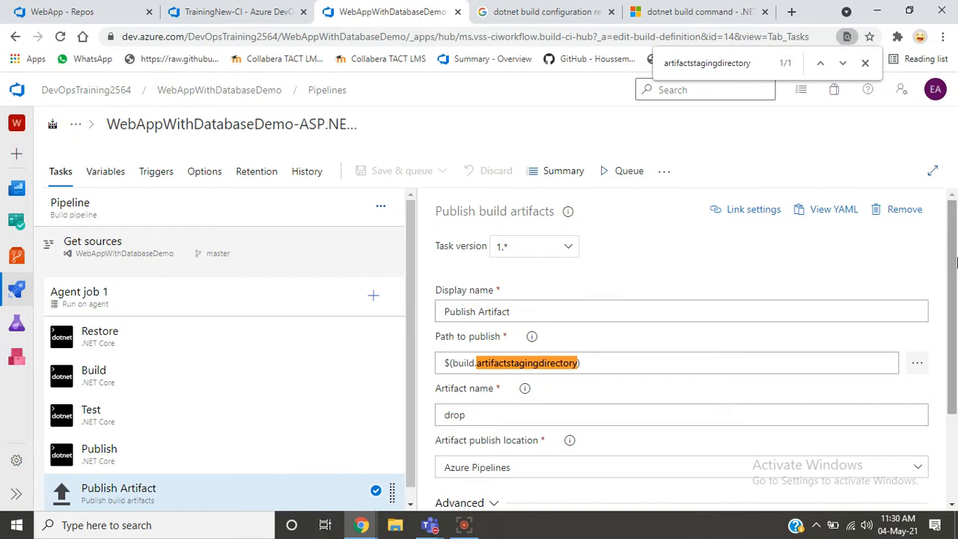
{"action": "left_click_drag", "start_coordinate": [956, 259], "coordinate": [945, 296]}
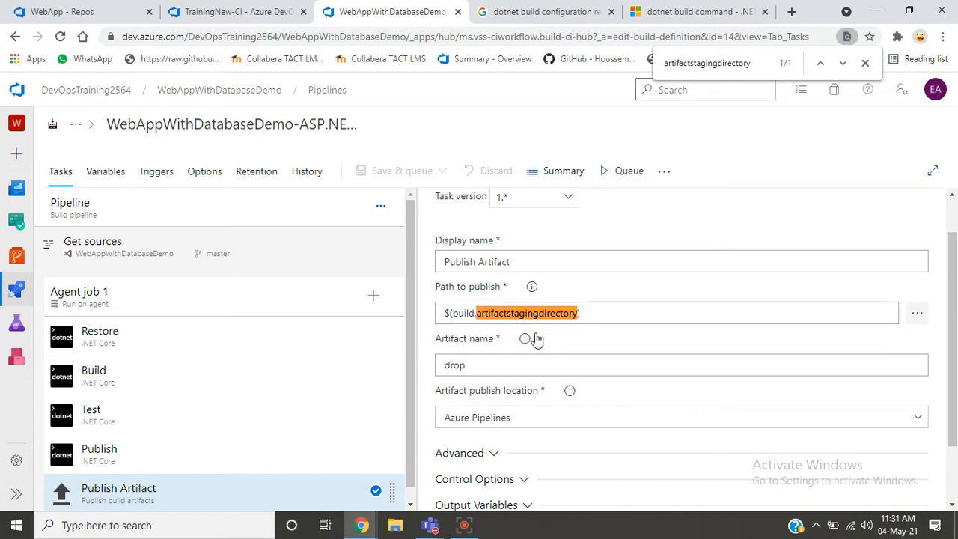
{"action": "left_click", "coordinate": [489, 365]}
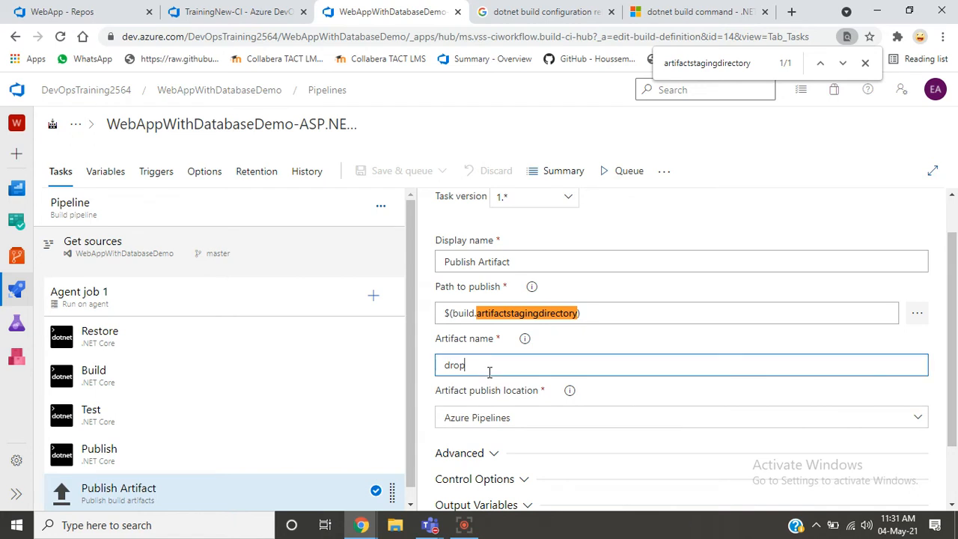
- Switch the WebAppWithDatabaseDemo Publish Artifact task's publish location to A file share and examine its file share path and advanced options
{"action": "key", "text": "ctrl+a"}
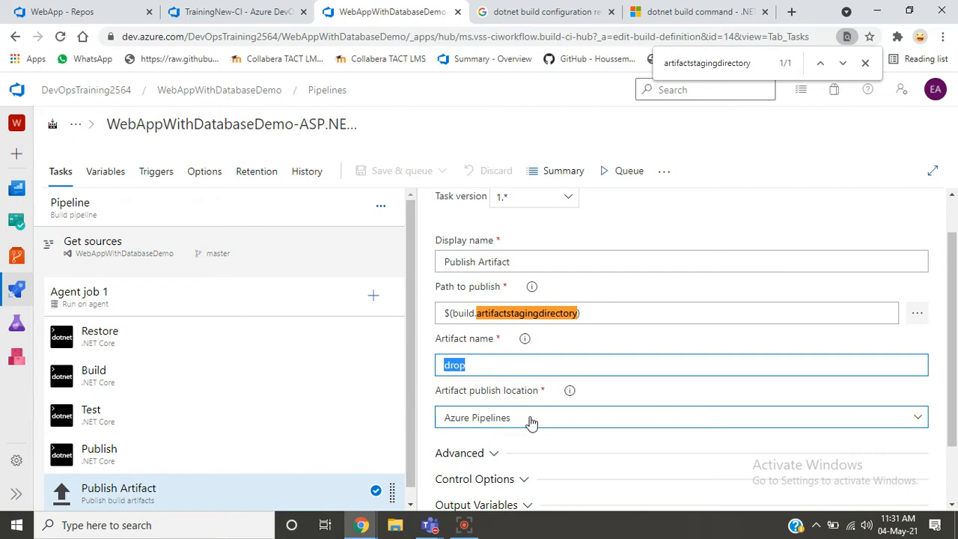
{"action": "left_click_drag", "start_coordinate": [954, 303], "coordinate": [954, 383]}
{"action": "left_click", "coordinate": [918, 348]}
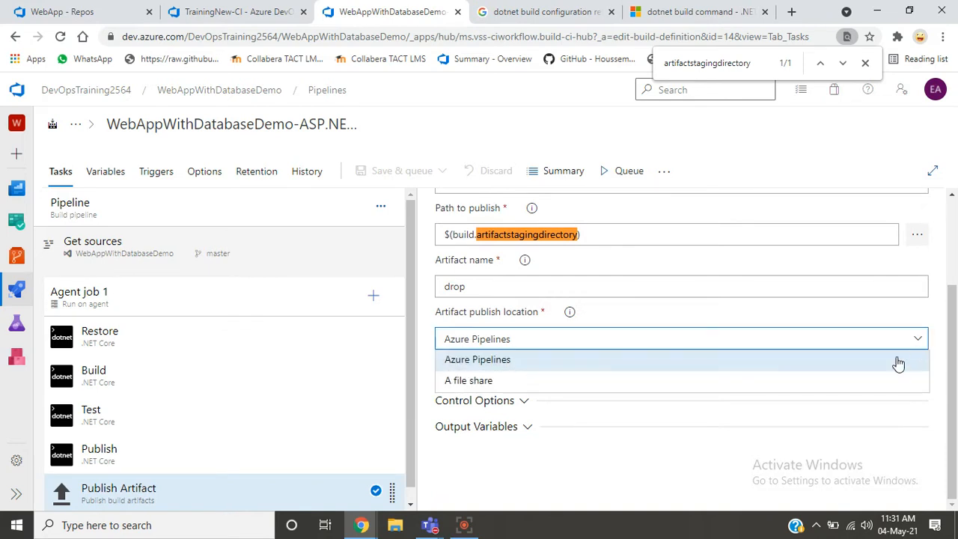
{"action": "left_click", "coordinate": [838, 382]}
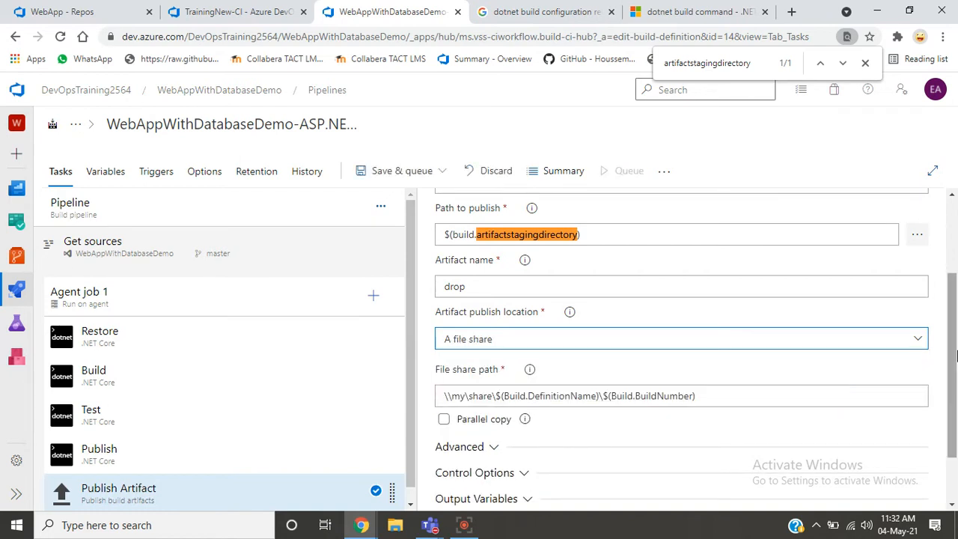
{"action": "scroll", "coordinate": [956, 355], "scroll_direction": "down", "scroll_amount": 1}
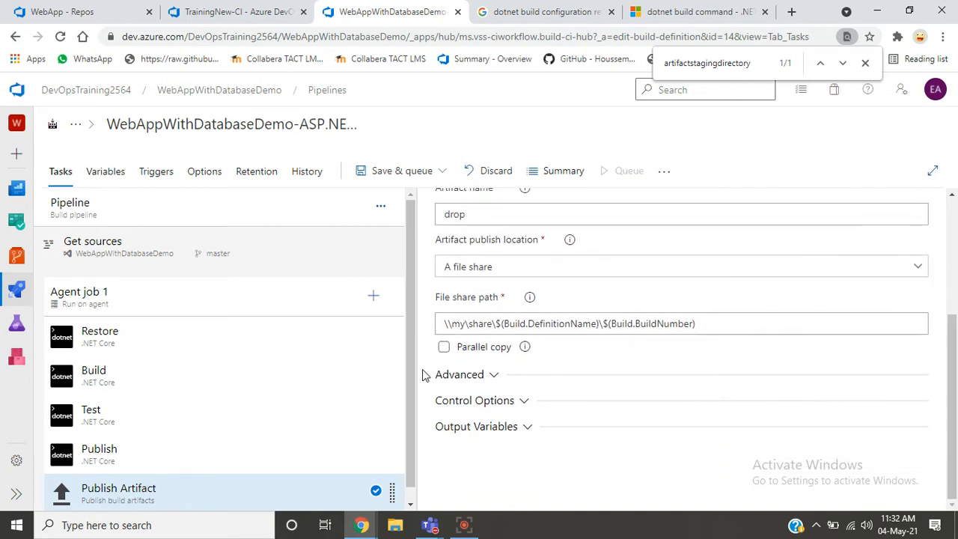
{"action": "left_click", "coordinate": [470, 380]}
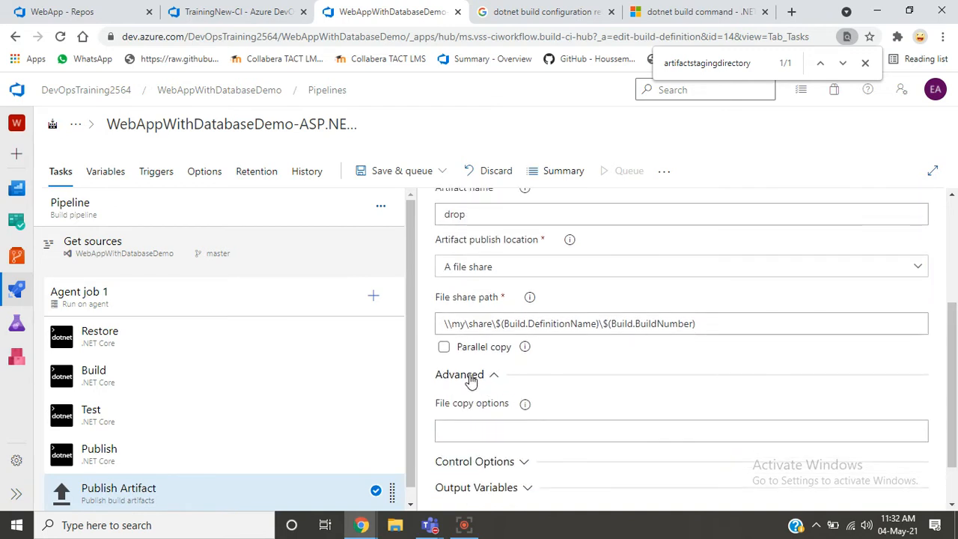
{"action": "left_click", "coordinate": [470, 380]}
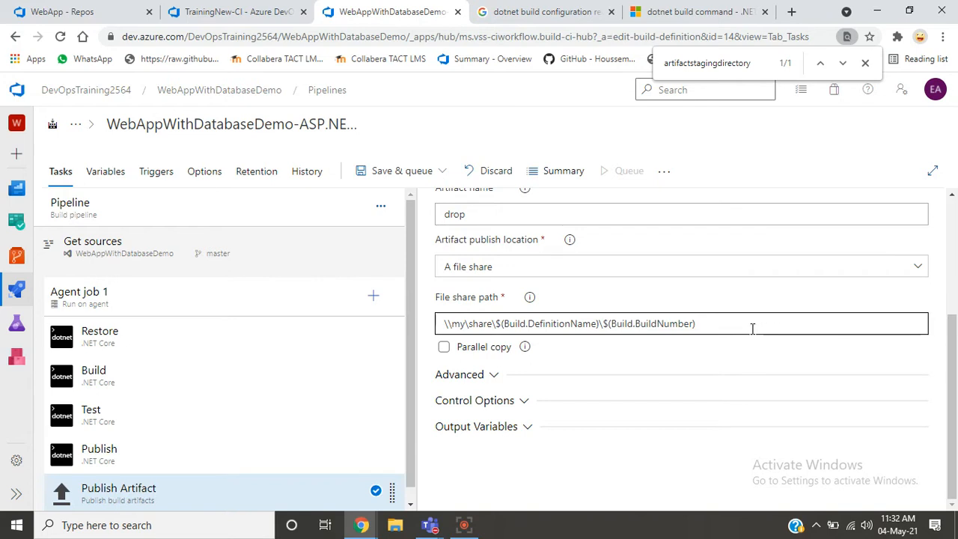
- Set the artifact publish location of the WebAppWithDatabaseDemo Publish Artifact task back to Azure Pipelines
{"action": "left_click", "coordinate": [918, 267]}
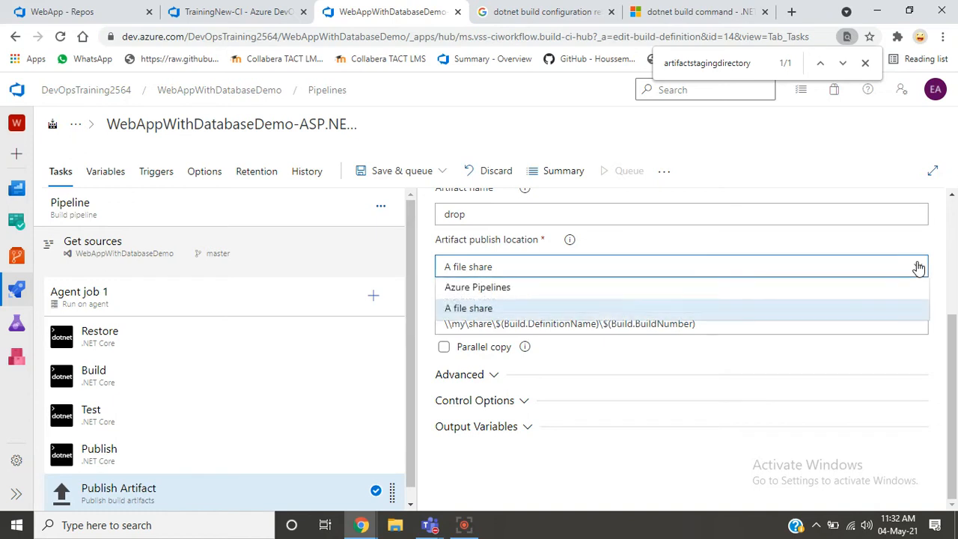
{"action": "left_click", "coordinate": [816, 287]}
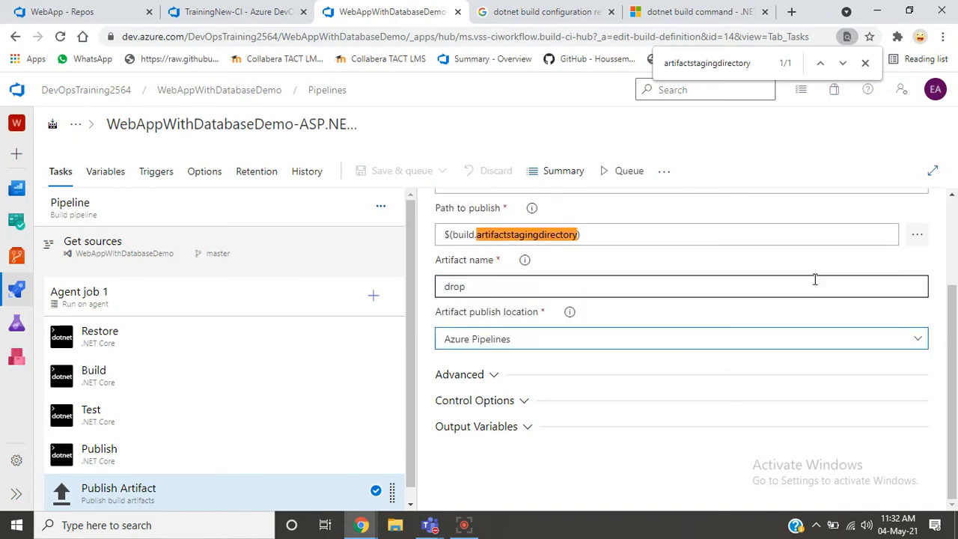
{"action": "left_click", "coordinate": [806, 319]}
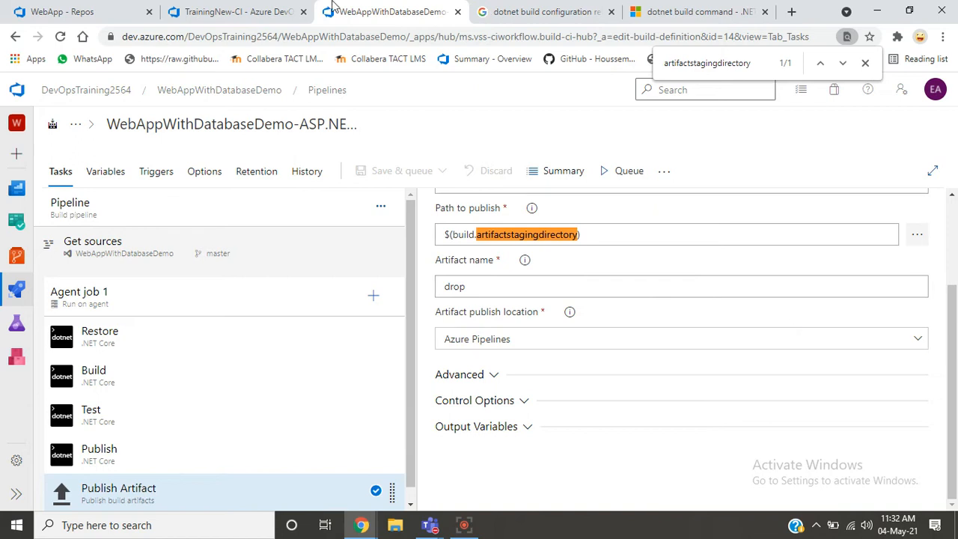
- Add a Publish build artifacts task to Agent job 1 in the TrainingNew-CI pipeline, searching the tasks for Publish Artif
{"action": "left_click", "coordinate": [231, 22]}
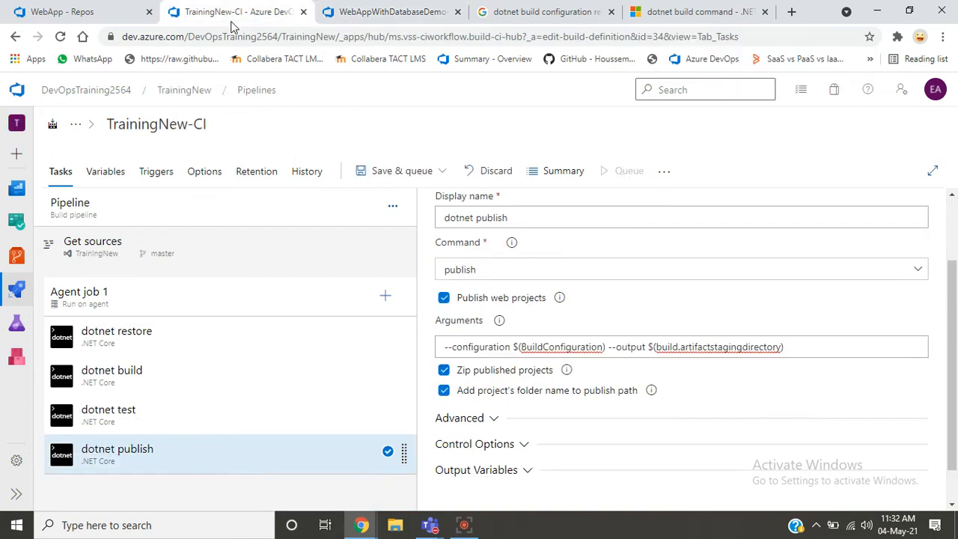
{"action": "left_click", "coordinate": [386, 297]}
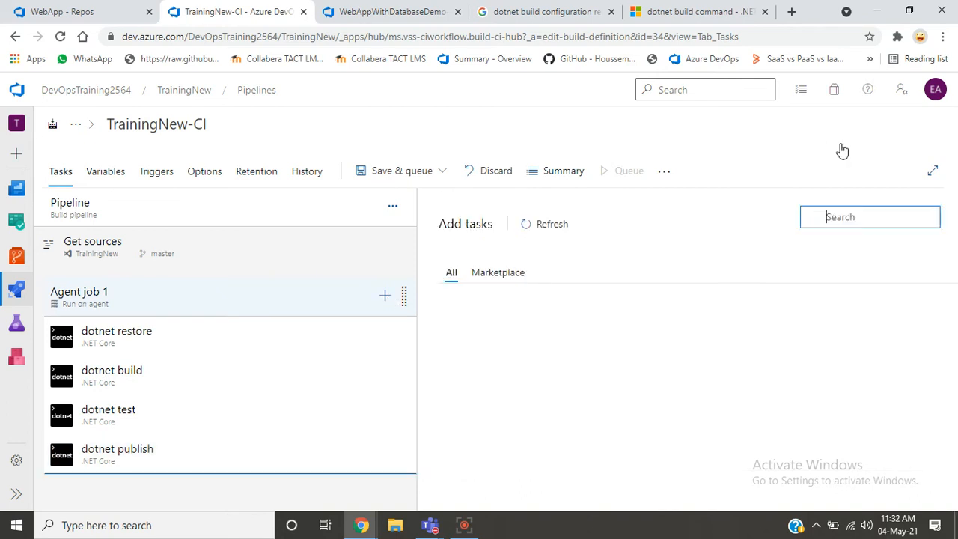
{"action": "type", "text": "Publish"}
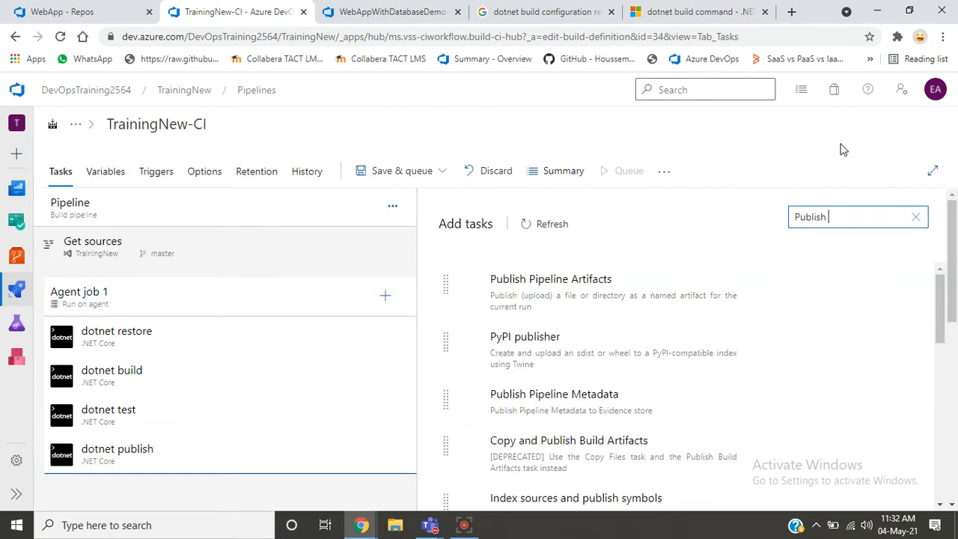
{"action": "type", "text": " Artif"}
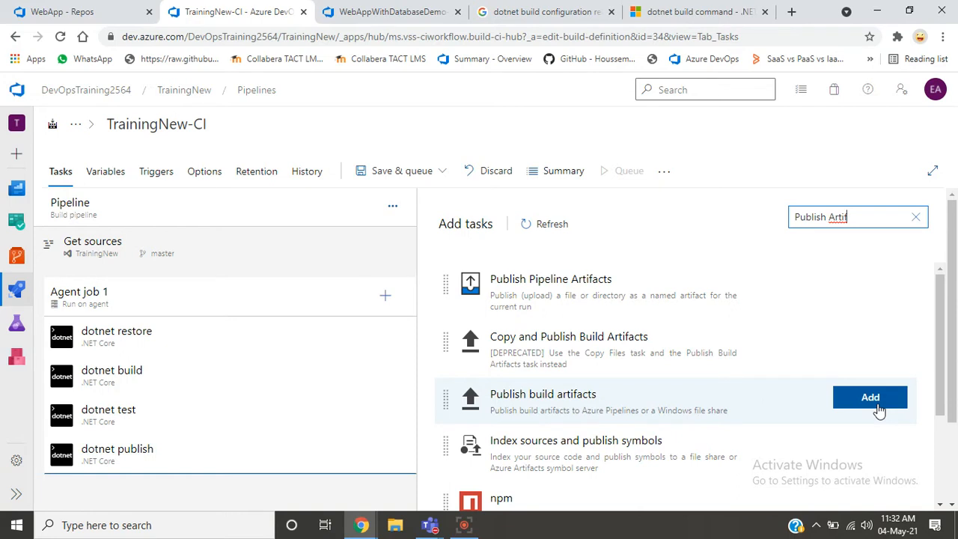
{"action": "left_click", "coordinate": [880, 409]}
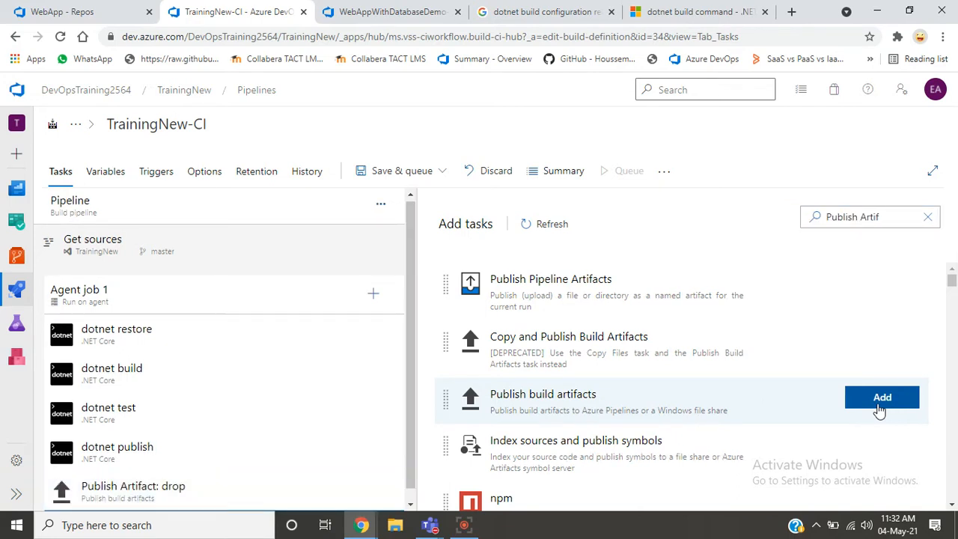
- Copy Build.ArtifactStagingDirectory from the path to publish of the TrainingNew-CI Publish Artifact: drop task
{"action": "left_click", "coordinate": [322, 500]}
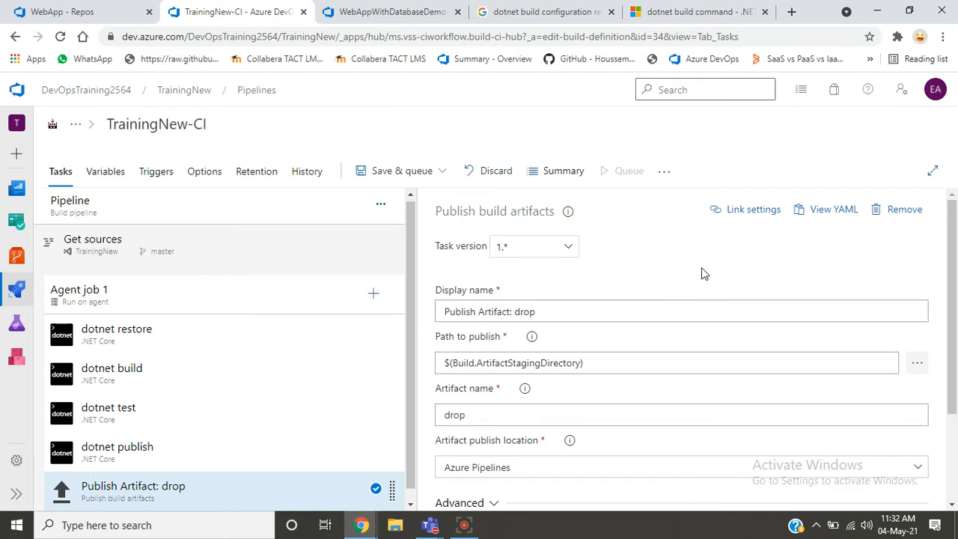
{"action": "scroll", "coordinate": [924, 274], "scroll_direction": "down", "scroll_amount": 1}
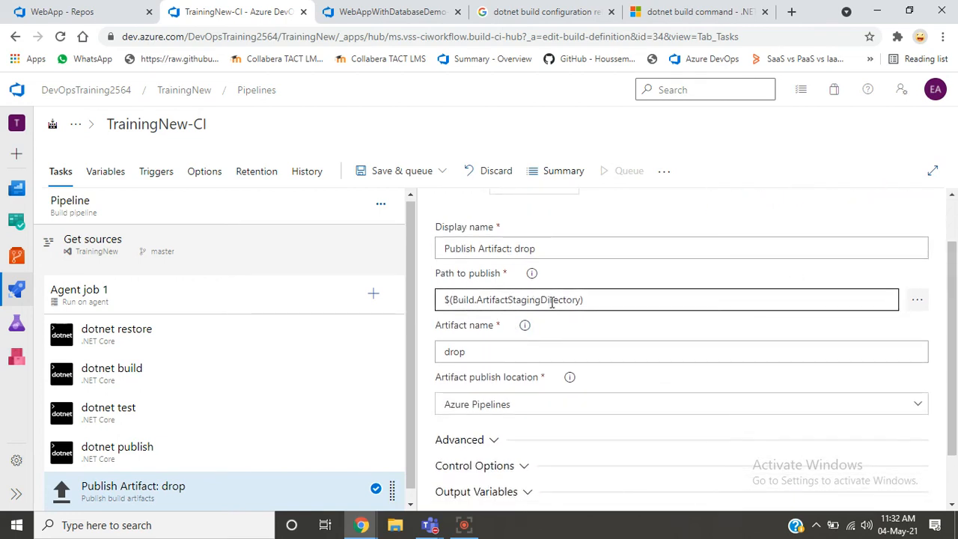
{"action": "left_click", "coordinate": [582, 299]}
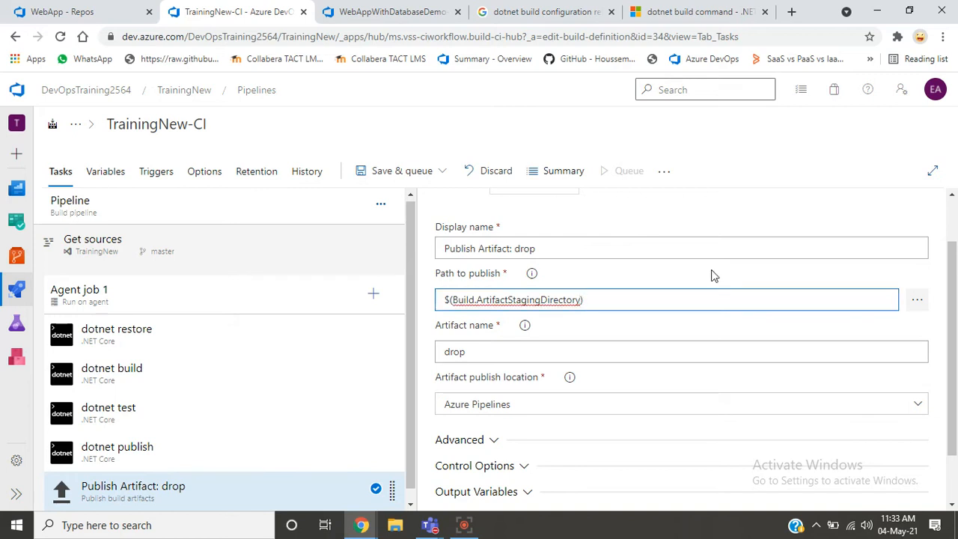
{"action": "key", "text": "shift+Left"}
{"action": "key", "text": "shift+Left"}
{"action": "key", "text": "shift+Left"}
{"action": "key", "text": "shift+Left"}
{"action": "key", "text": "shift+Left"}
{"action": "key", "text": "shift+Left"}
{"action": "key", "text": "shift+Left"}
{"action": "key", "text": "shift+Left"}
{"action": "key", "text": "shift+Left"}
{"action": "key", "text": "shift+Left"}
{"action": "key", "text": "shift+Left"}
{"action": "key", "text": "shift+Left"}
{"action": "key", "text": "shift+Left"}
{"action": "key", "text": "shift+Left"}
{"action": "key", "text": "shift+Left"}
{"action": "key", "text": "shift+Left"}
{"action": "key", "text": "shift+Left"}
{"action": "key", "text": "shift+Left"}
{"action": "key", "text": "shift+Left"}
{"action": "key", "text": "shift+Left"}
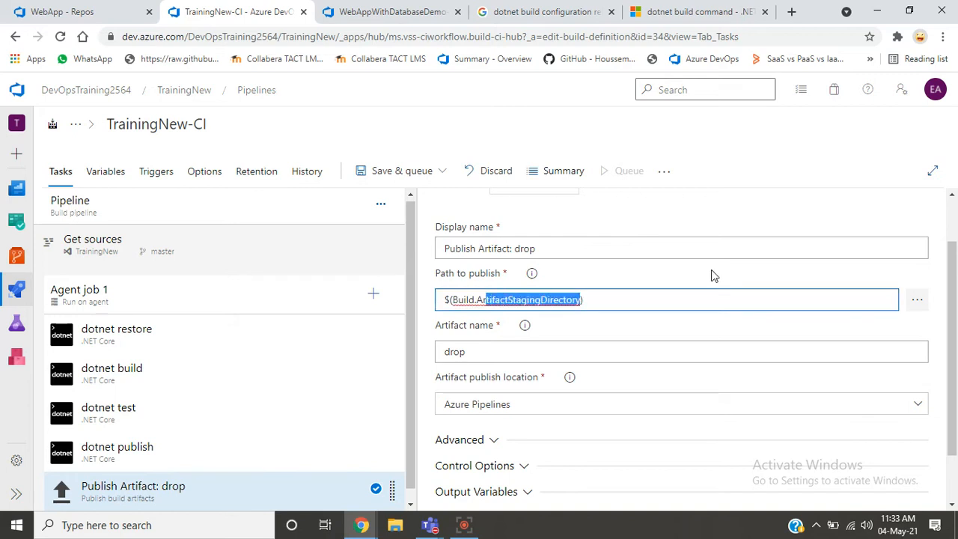
{"action": "key", "text": "shift+Left"}
{"action": "key", "text": "shift+Left"}
{"action": "key", "text": "shift+Left"}
{"action": "key", "text": "shift+Left"}
{"action": "key", "text": "shift+Left"}
{"action": "key", "text": "ctrl+c"}
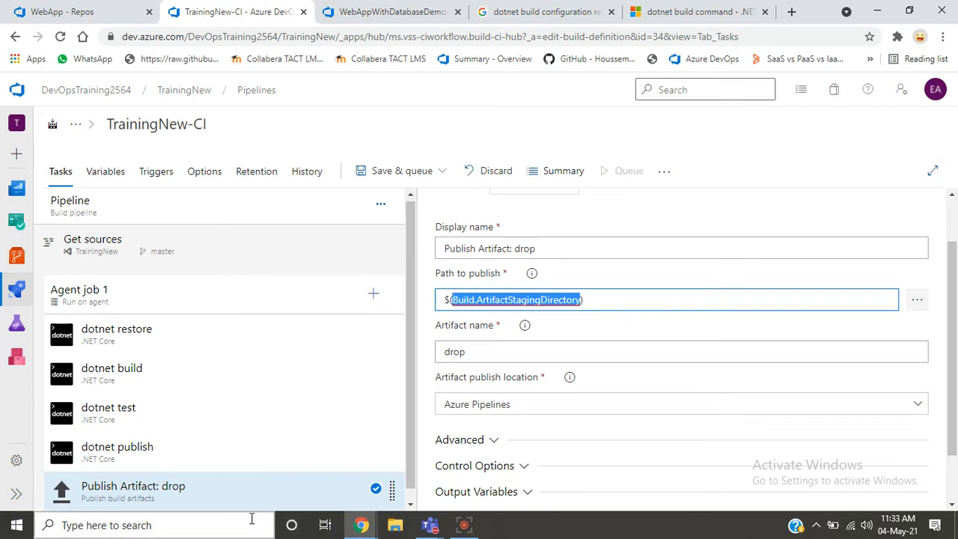
- Replace the output variable name in the dotnet publish task's arguments with the copied Build.ArtifactStagingDirectory
{"action": "left_click", "coordinate": [219, 466]}
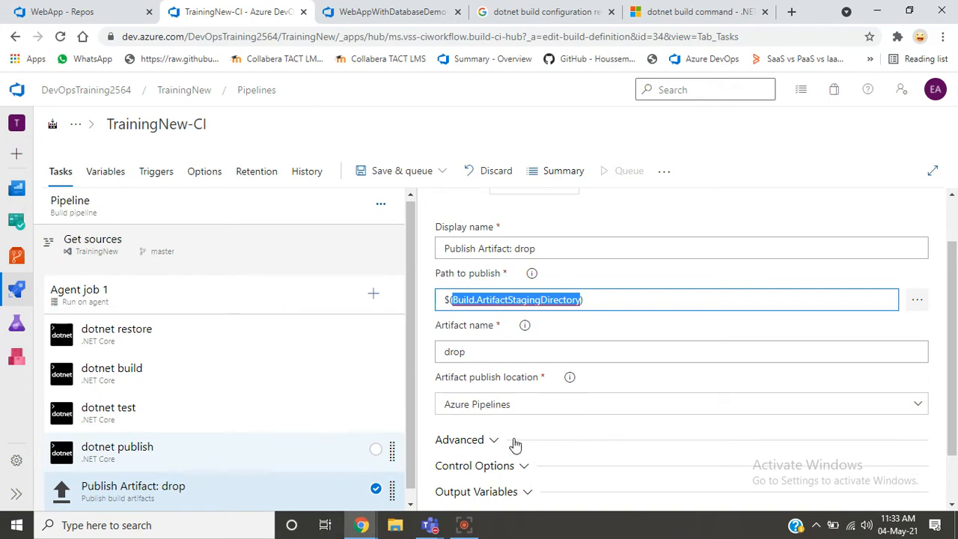
{"action": "left_click", "coordinate": [656, 441]}
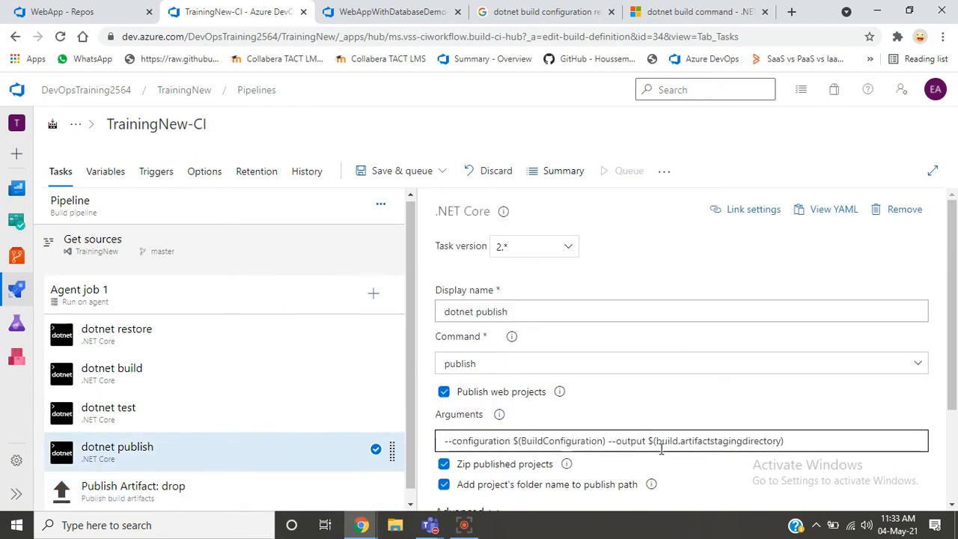
{"action": "key", "text": "shift+Right"}
{"action": "key", "text": "shift+Right"}
{"action": "key", "text": "shift+Right"}
{"action": "key", "text": "shift+Right"}
{"action": "key", "text": "shift+Right"}
{"action": "key", "text": "shift+Right"}
{"action": "key", "text": "shift+Right"}
{"action": "key", "text": "shift+Right"}
{"action": "key", "text": "shift+Right"}
{"action": "key", "text": "shift+Right"}
{"action": "key", "text": "shift+Right"}
{"action": "key", "text": "shift+Right"}
{"action": "key", "text": "shift+Right"}
{"action": "key", "text": "shift+Right"}
{"action": "key", "text": "shift+Right"}
{"action": "key", "text": "shift+Right"}
{"action": "key", "text": "shift+Right"}
{"action": "key", "text": "shift+Right"}
{"action": "key", "text": "shift+Right"}
{"action": "key", "text": "shift+Right"}
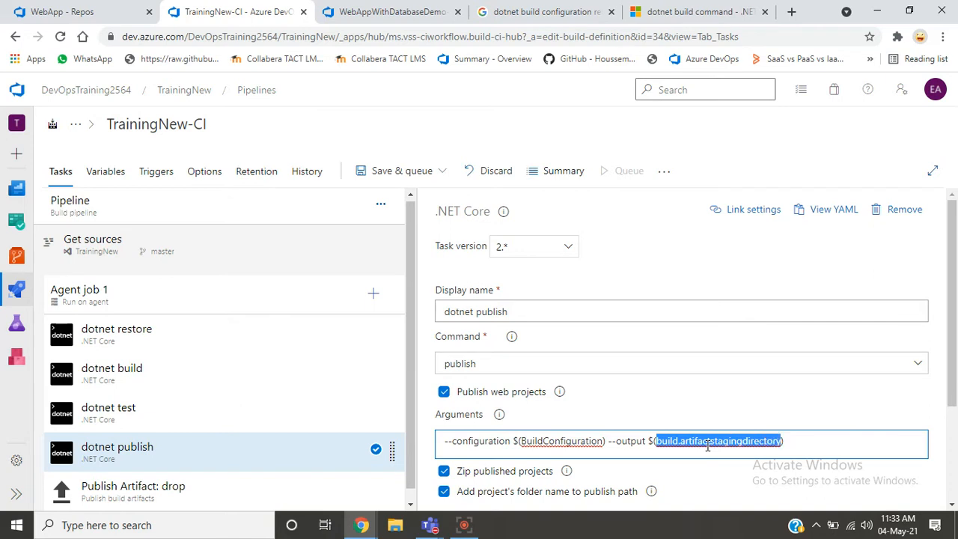
{"action": "key", "text": "ctrl+v"}
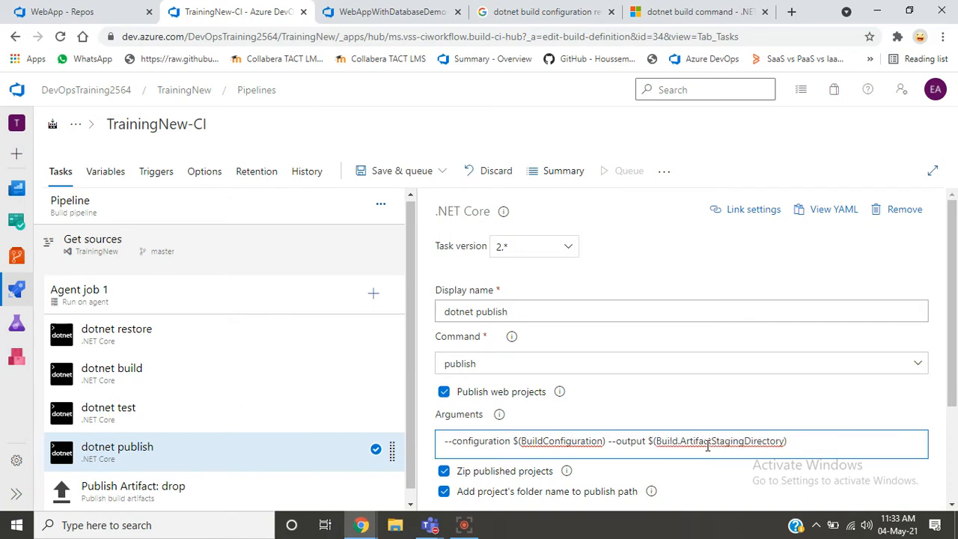
- Review the Publish Artifact: drop task's settings and save the TrainingNew-CI pipeline without a comment or queuing a run
{"action": "left_click", "coordinate": [286, 487]}
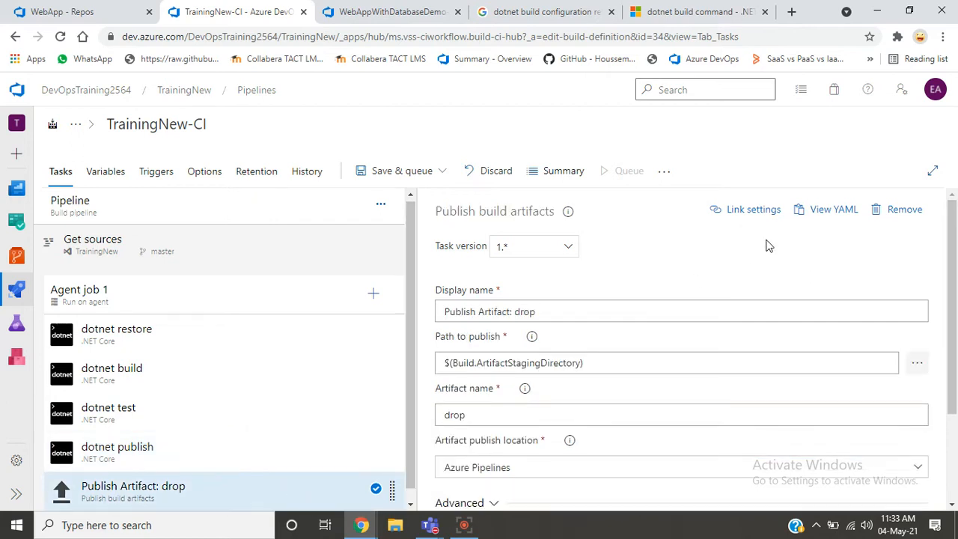
{"action": "scroll", "coordinate": [726, 313], "scroll_direction": "down", "scroll_amount": 1}
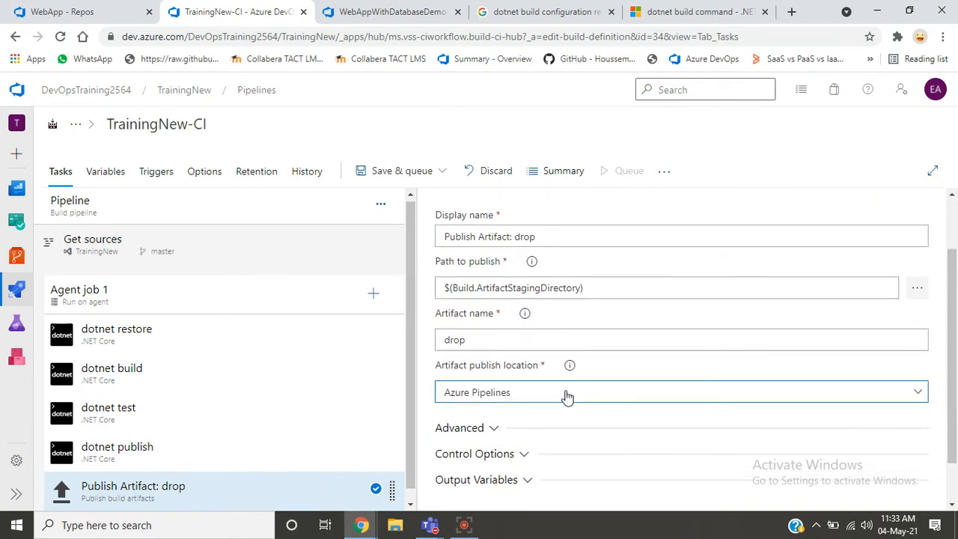
{"action": "left_click", "coordinate": [416, 174]}
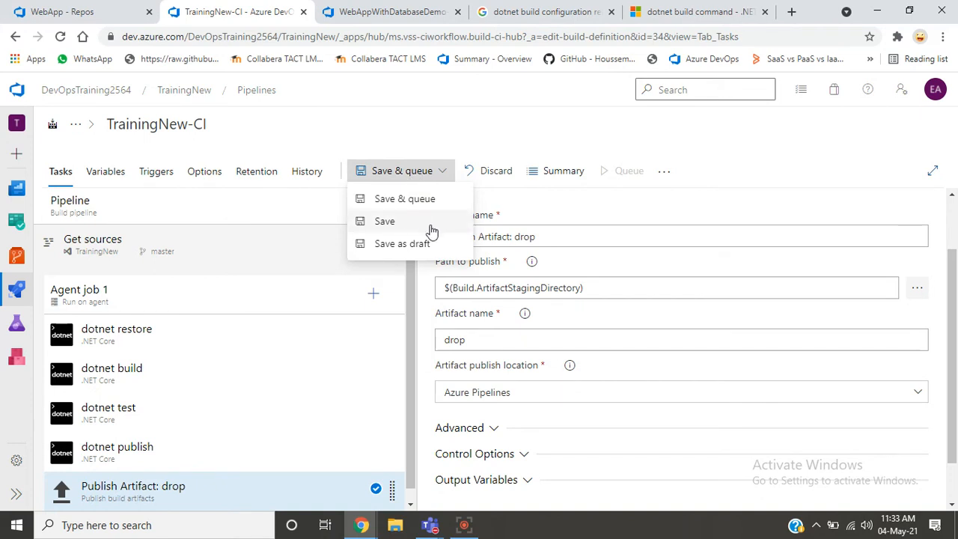
{"action": "left_click", "coordinate": [427, 223]}
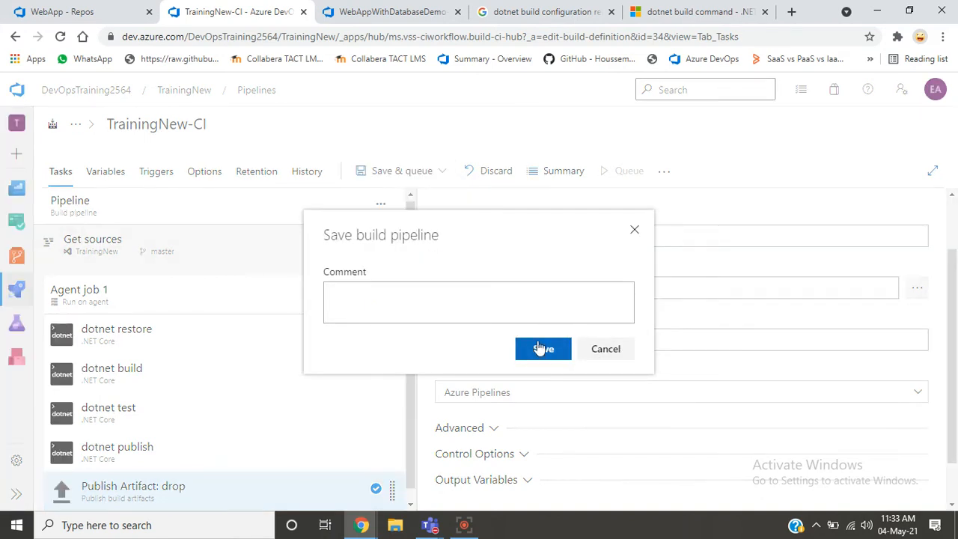
{"action": "left_click", "coordinate": [539, 349]}
{"action": "left_click", "coordinate": [539, 339]}
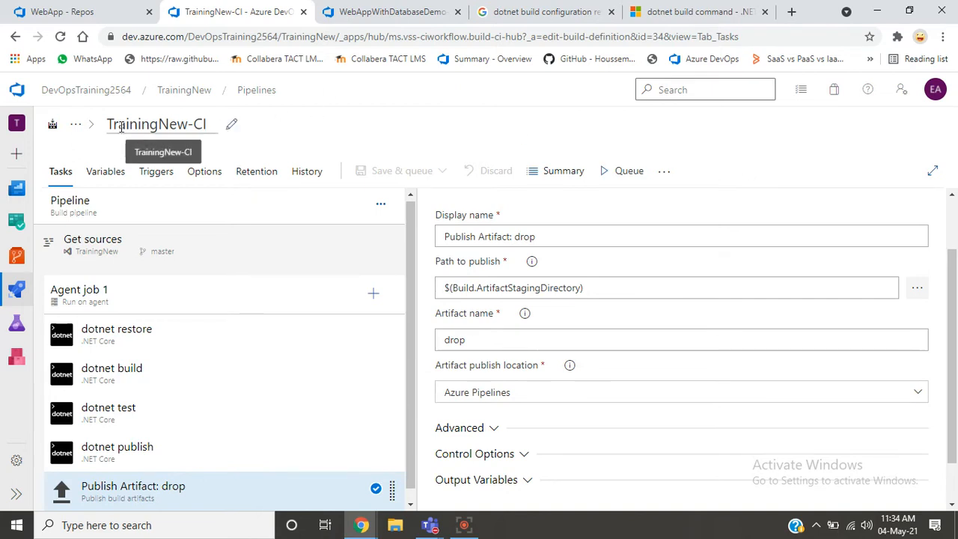
- Import a build pipeline into the TrainingNew project from the downloaded file WebAppWithDatabaseDemo-ASP.NET Core-CI (7).json
{"action": "left_click", "coordinate": [245, 89]}
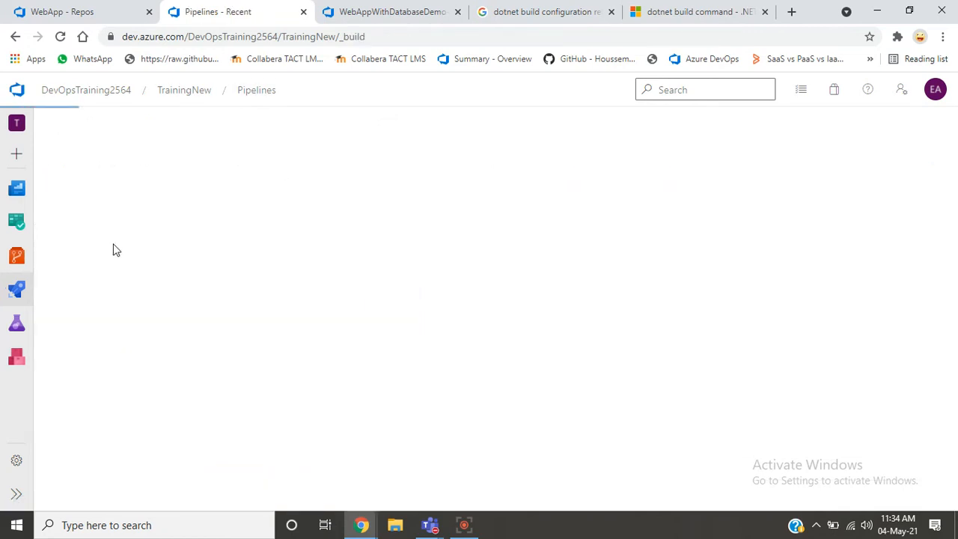
{"action": "mouse_move", "coordinate": [17, 301]}
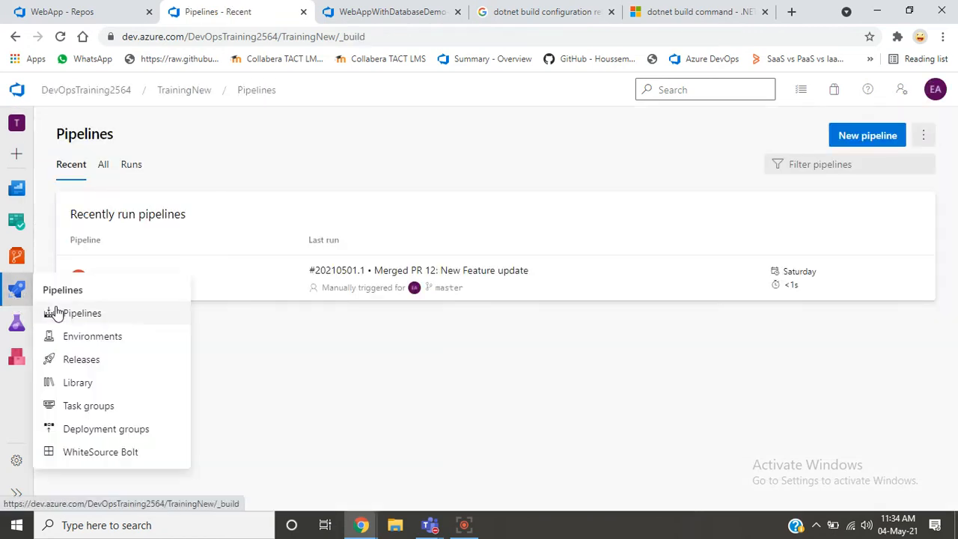
{"action": "left_click", "coordinate": [57, 313]}
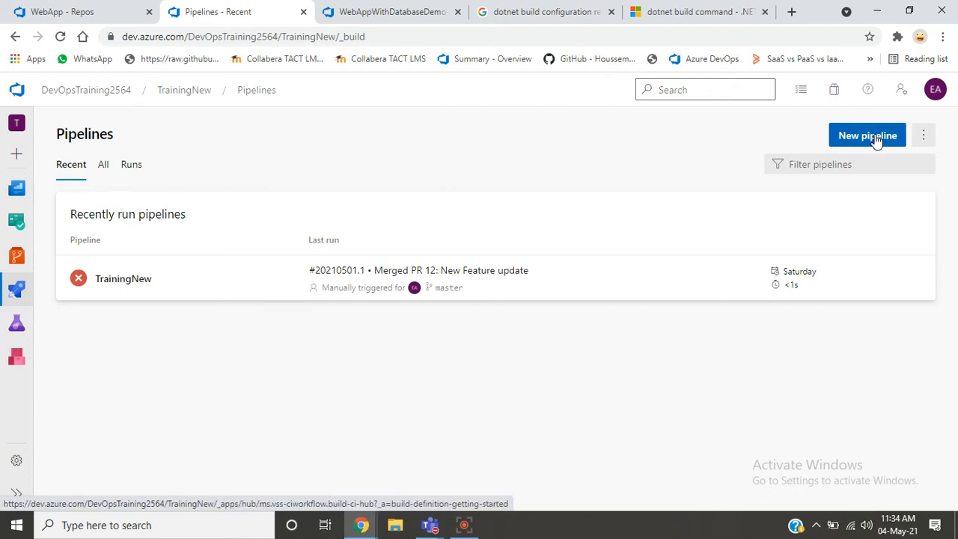
{"action": "left_click", "coordinate": [922, 145]}
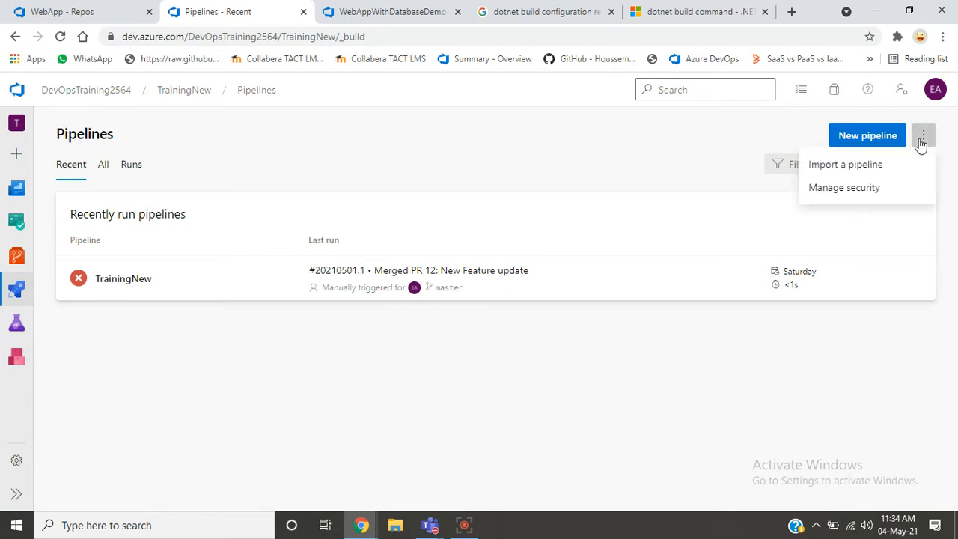
{"action": "left_click", "coordinate": [859, 167]}
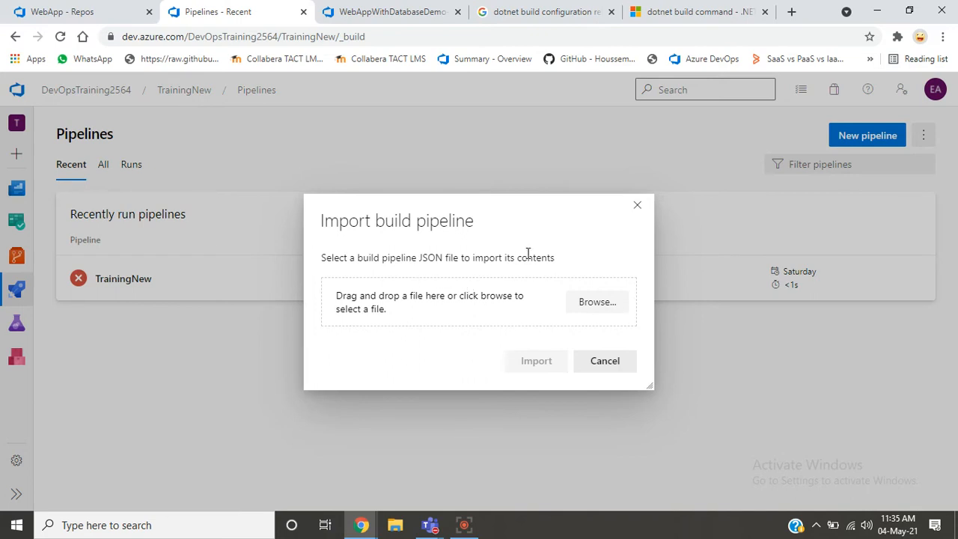
{"action": "left_click", "coordinate": [595, 303]}
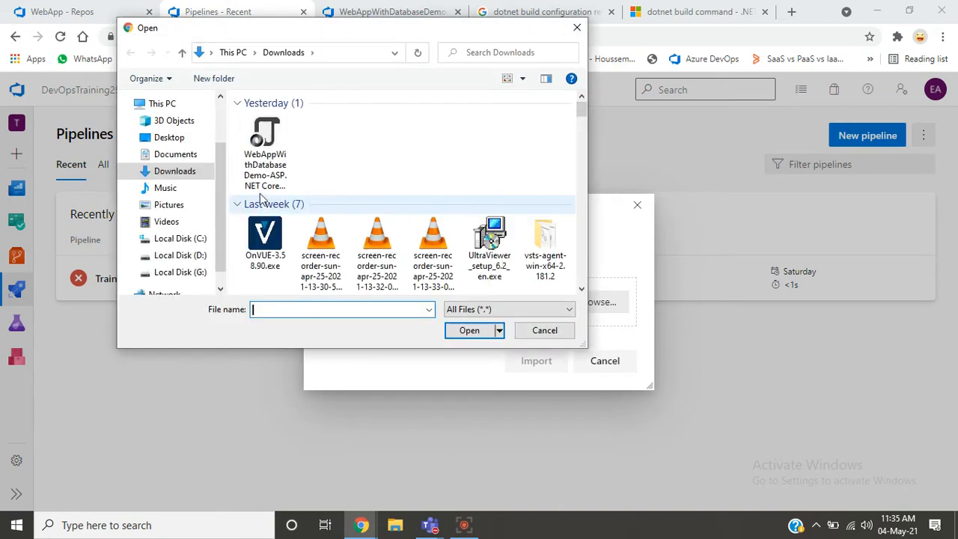
{"action": "left_click", "coordinate": [255, 157]}
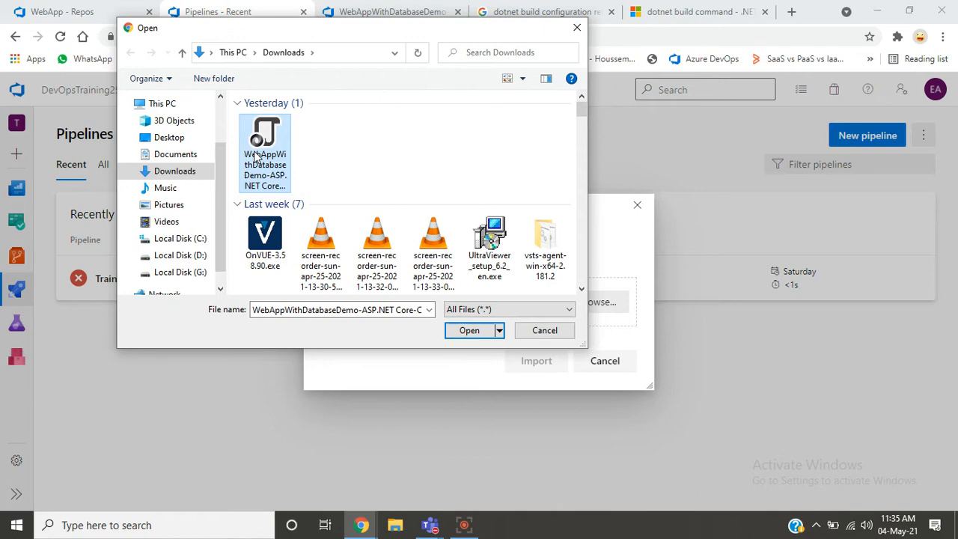
{"action": "double_click", "coordinate": [255, 156]}
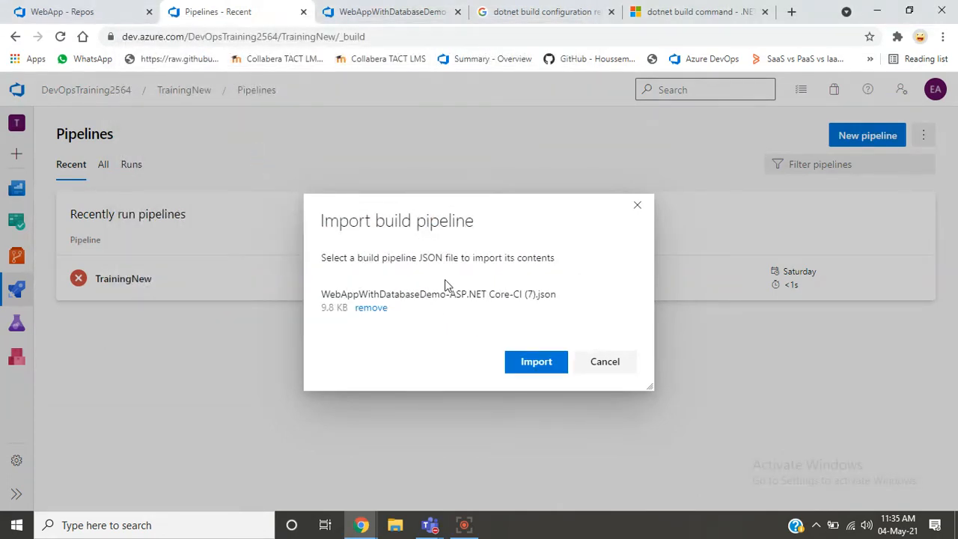
{"action": "left_click", "coordinate": [526, 361]}
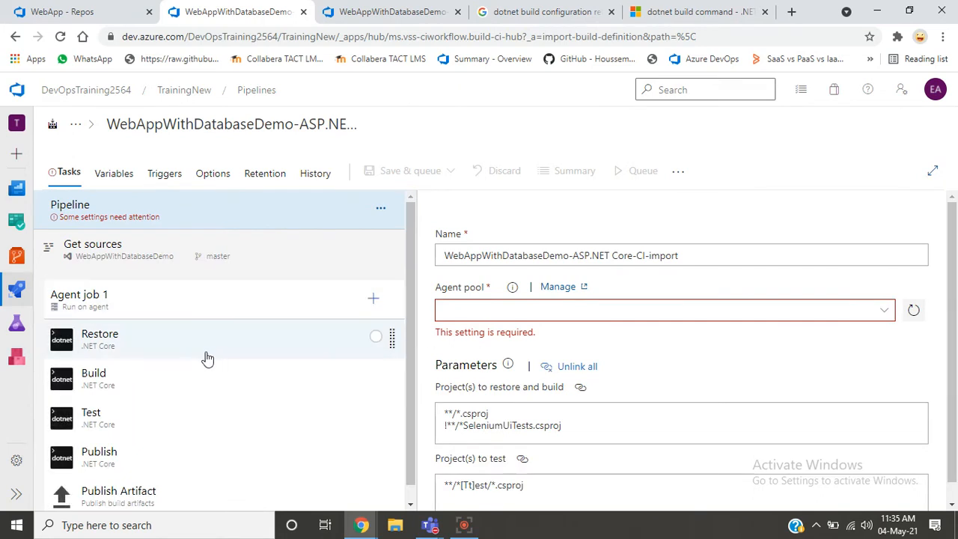
- Review the imported pipeline's Build and Test tasks, and return to the project's pipelines without saving the import
{"action": "left_click", "coordinate": [208, 358]}
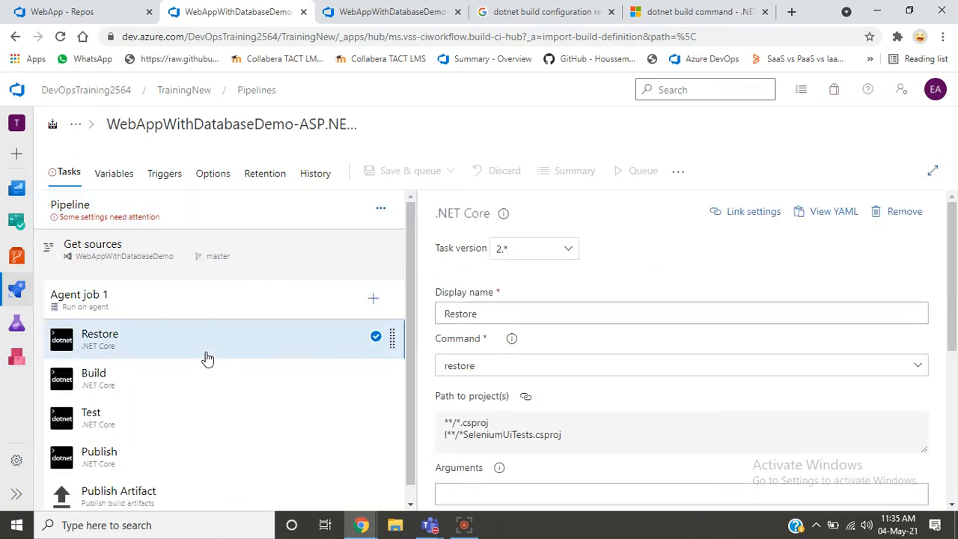
{"action": "left_click", "coordinate": [185, 414]}
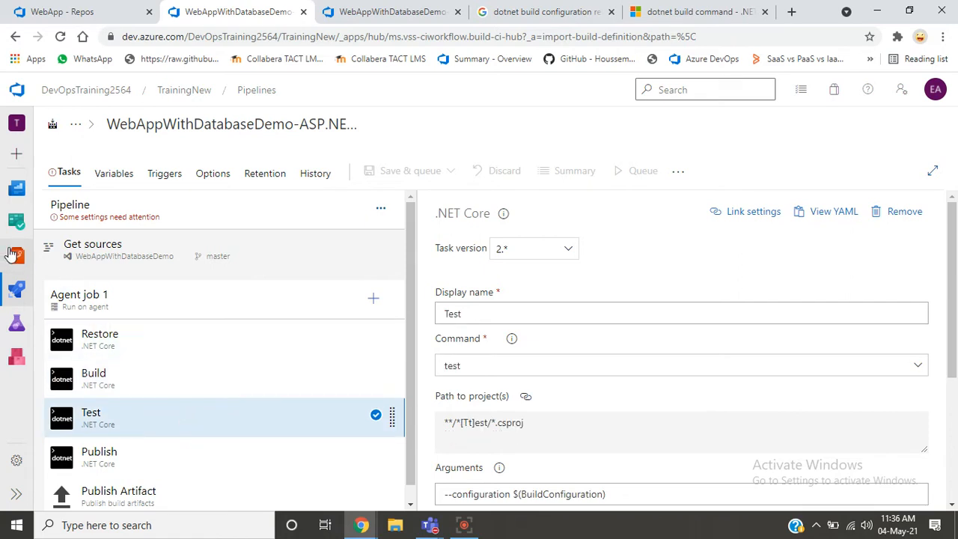
{"action": "mouse_move", "coordinate": [23, 290]}
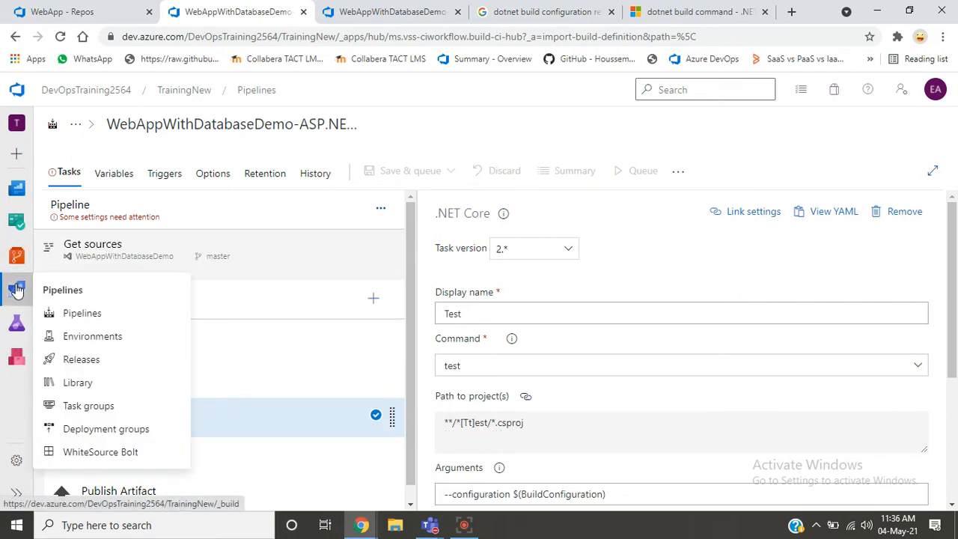
{"action": "left_click", "coordinate": [63, 313]}
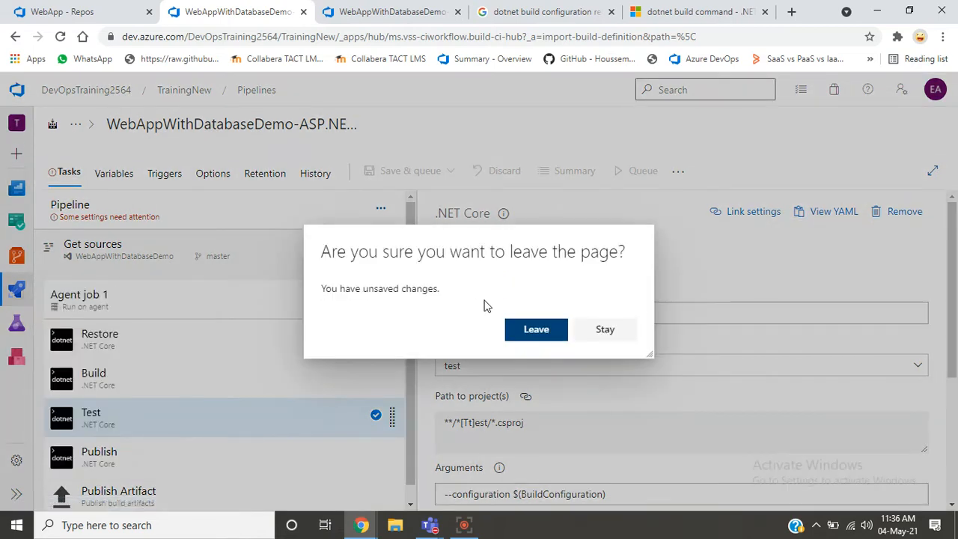
{"action": "left_click", "coordinate": [555, 331]}
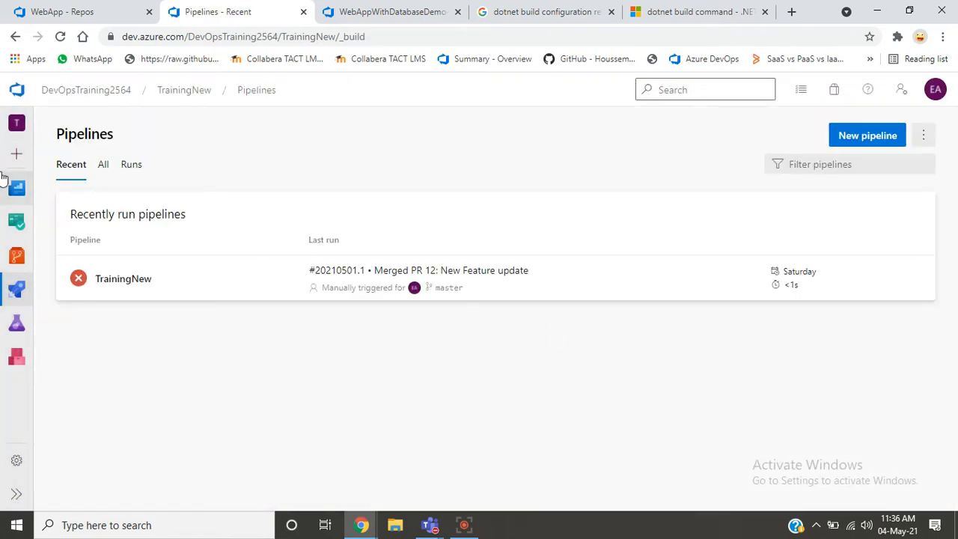
- Open the TrainingNew-CI pipeline for editing from the list of all pipelines
{"action": "left_click", "coordinate": [103, 166]}
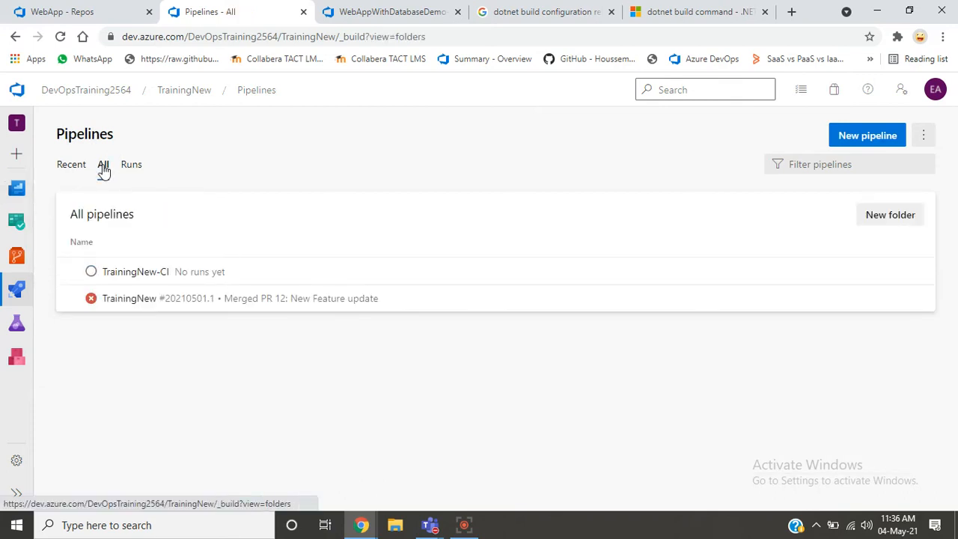
{"action": "left_click", "coordinate": [128, 279]}
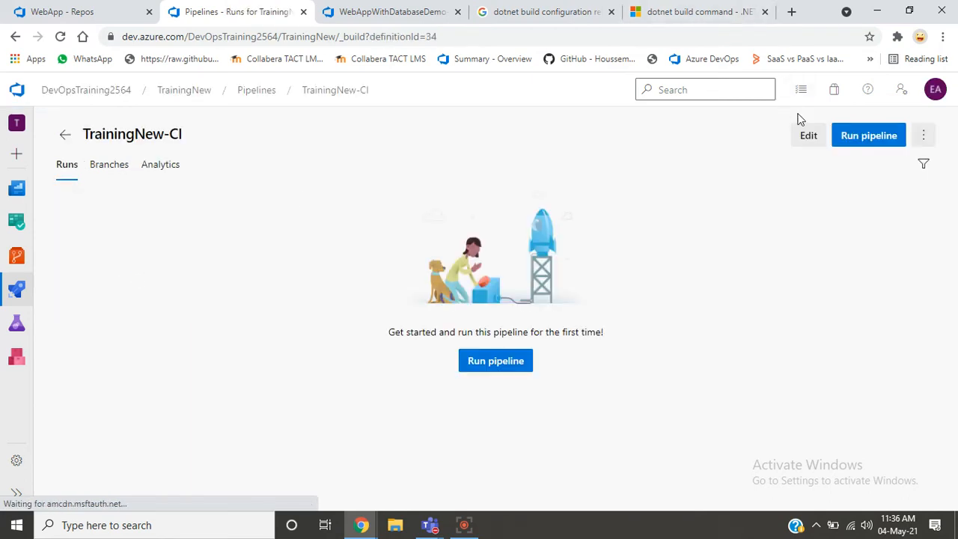
{"action": "left_click", "coordinate": [806, 137]}
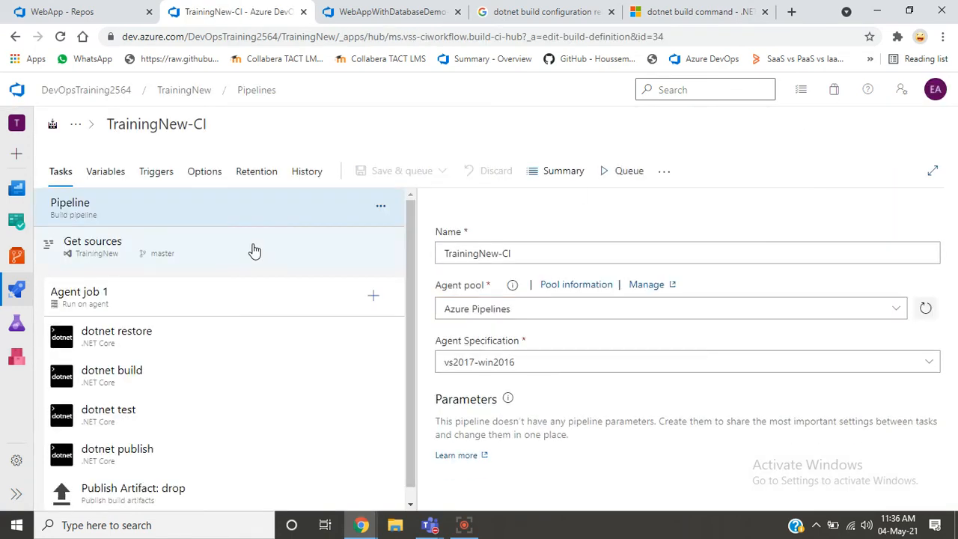
- Examine TrainingNew-CI's source and agent settings and compare them with the WebAppWithDatabaseDemo pipeline's agent pool and parameters
{"action": "left_click", "coordinate": [117, 243]}
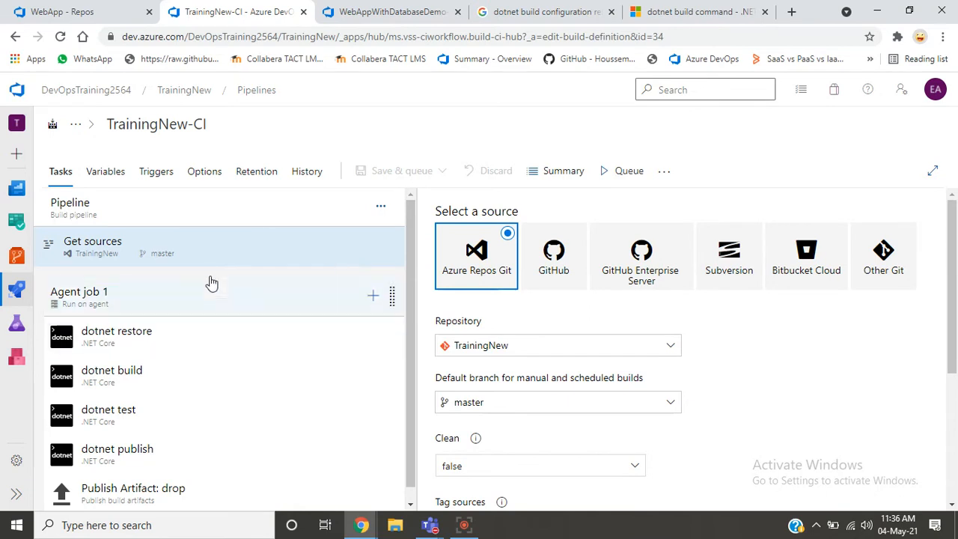
{"action": "left_click", "coordinate": [176, 205]}
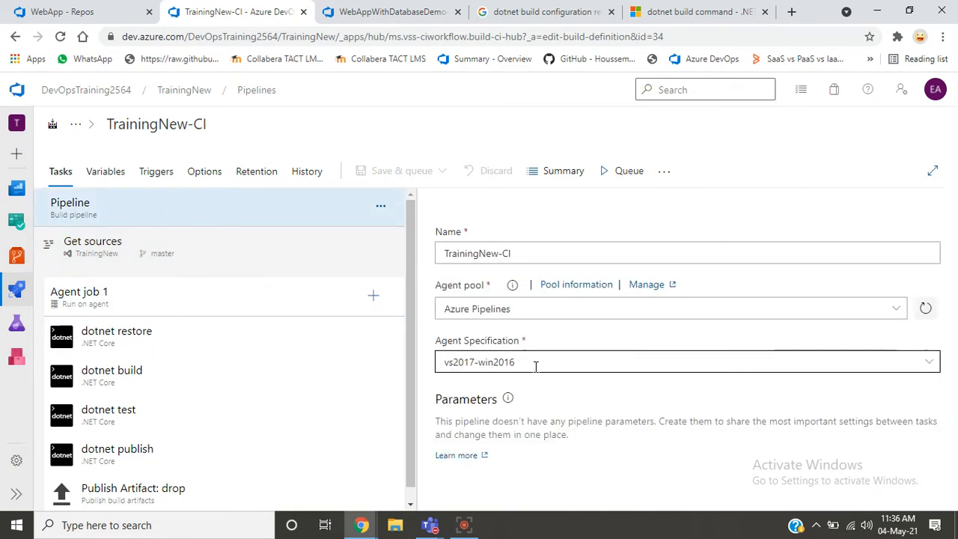
{"action": "left_click", "coordinate": [424, 17]}
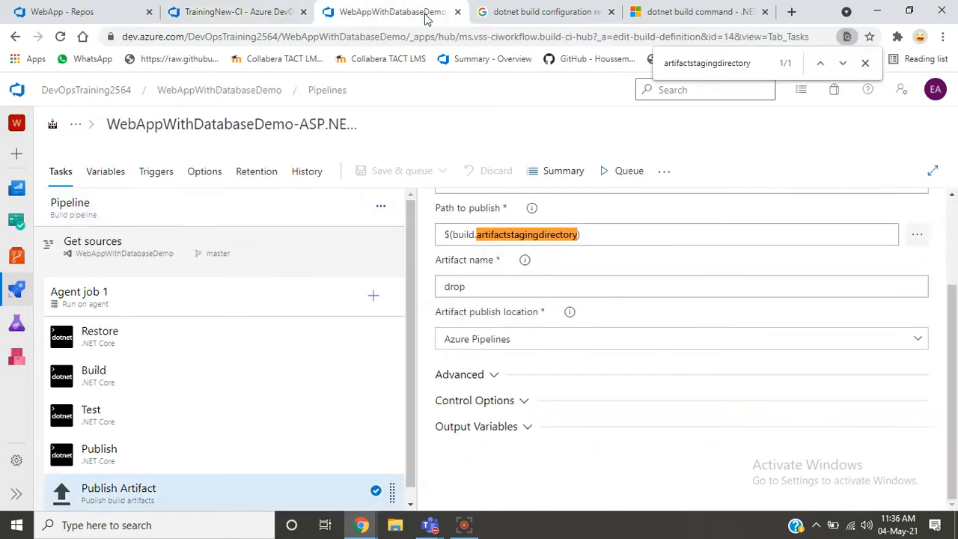
{"action": "left_click", "coordinate": [243, 209]}
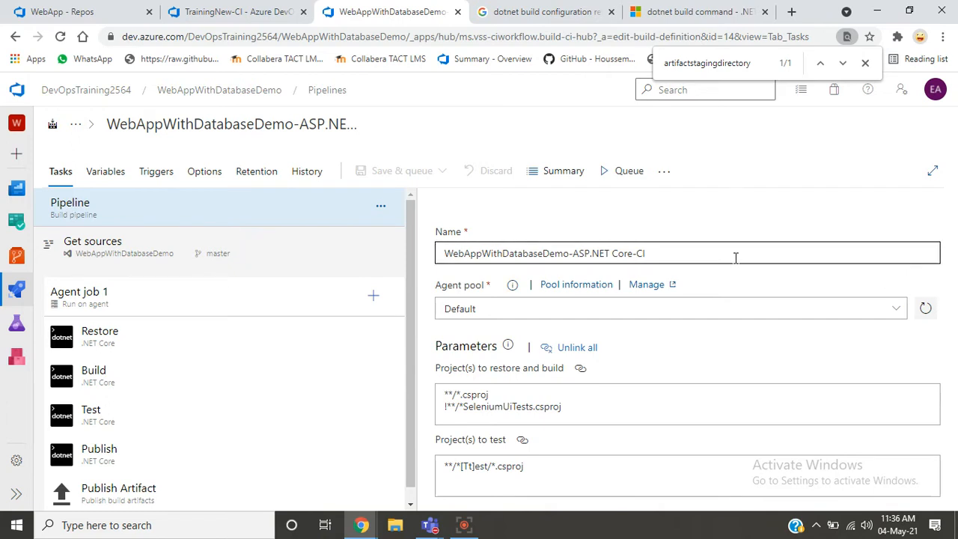
- Queue a TrainingNew-CI run from master on the Azure Pipelines pool with vs2017-win2016, and open its Agent job 1 logs
{"action": "left_click", "coordinate": [268, 16]}
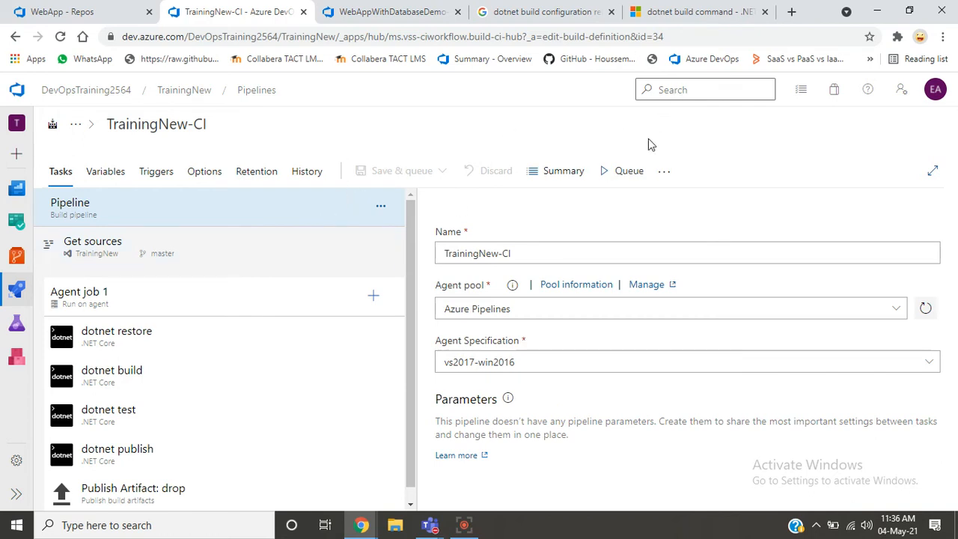
{"action": "left_click", "coordinate": [621, 173]}
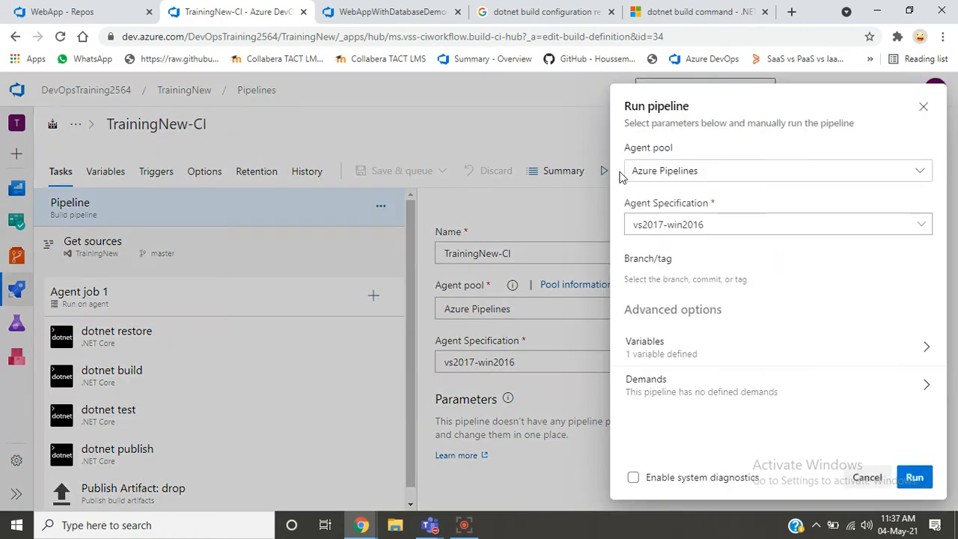
{"action": "left_click", "coordinate": [916, 477]}
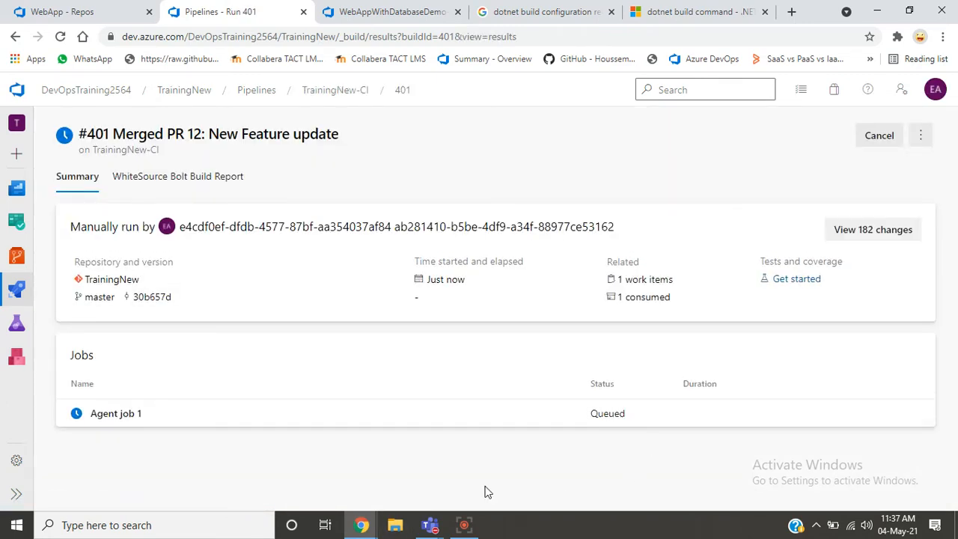
{"action": "left_click", "coordinate": [104, 424]}
{"action": "left_click", "coordinate": [105, 416]}
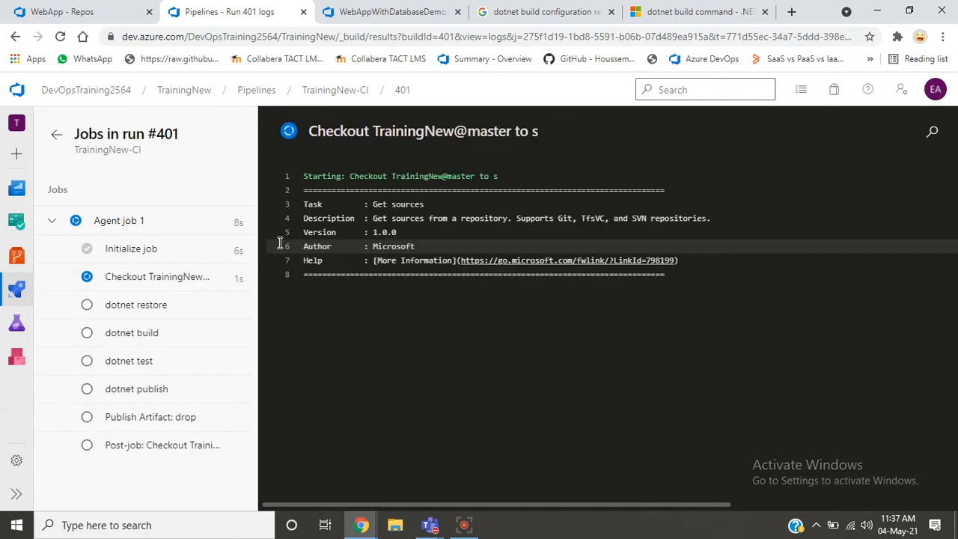
- Examine the run's Initialize job, Checkout and dotnet restore logs, highlighting the NuGet service index error line
{"action": "left_click", "coordinate": [125, 257]}
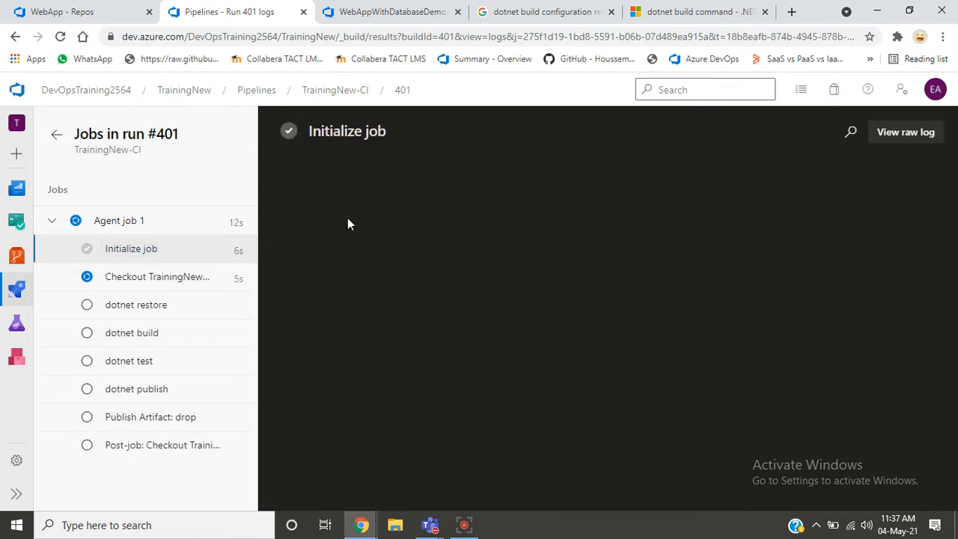
{"action": "left_click", "coordinate": [185, 277]}
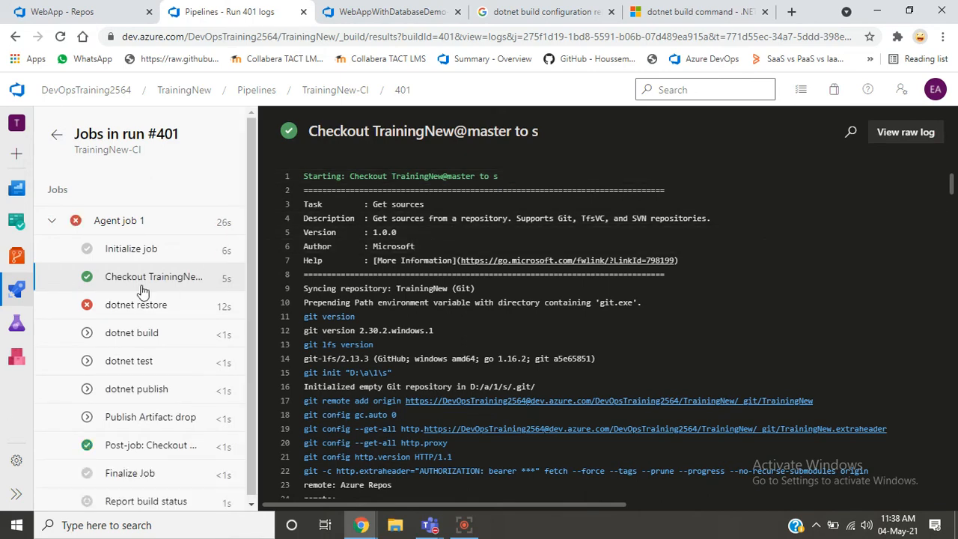
{"action": "left_click", "coordinate": [117, 307]}
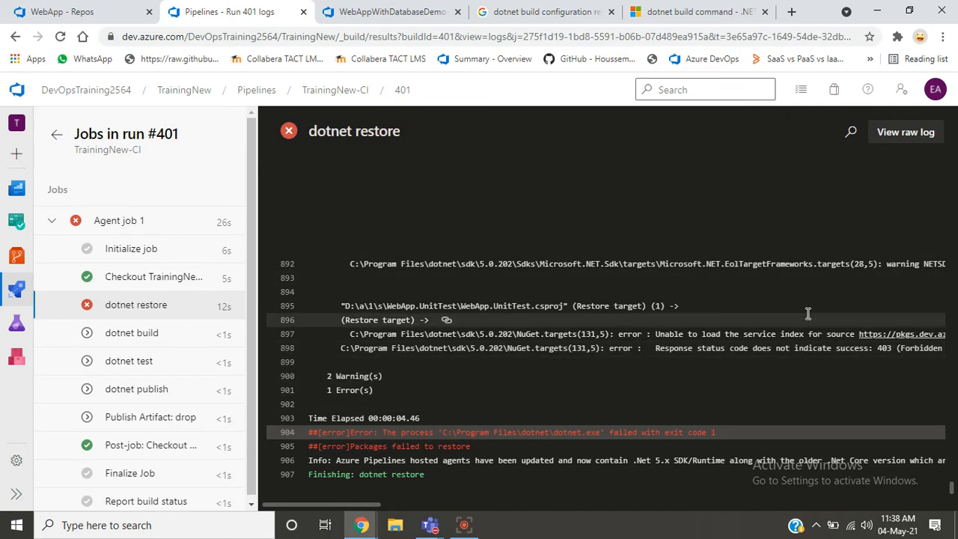
{"action": "triple_click", "coordinate": [689, 336]}
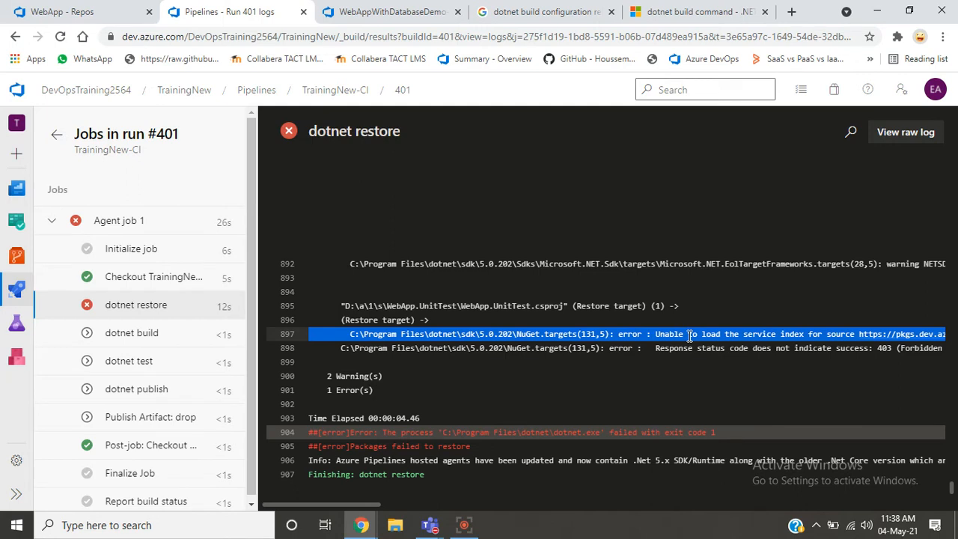
- Run TrainingNew-CI again with the agent specification windows-2019 on master, and open the new run's Agent job 1 logs
{"action": "left_click", "coordinate": [327, 96]}
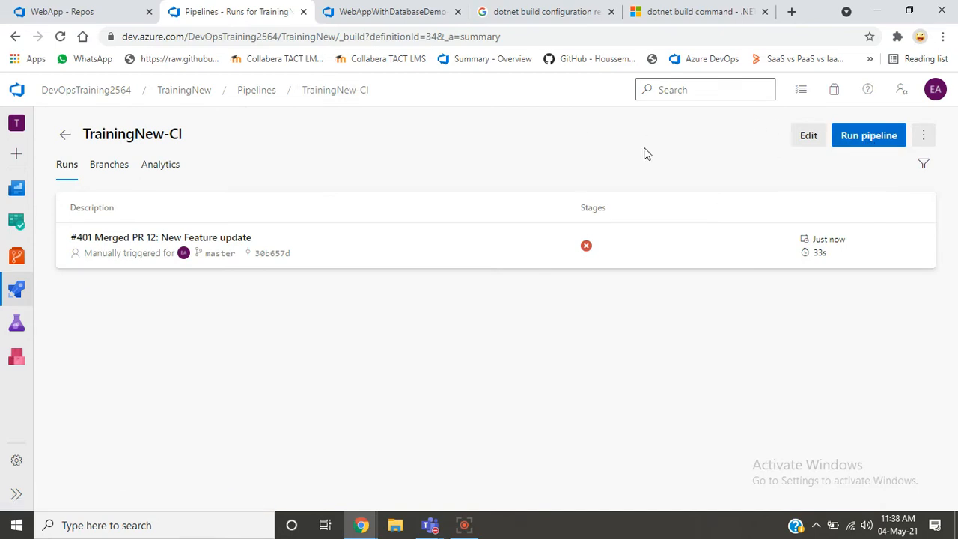
{"action": "left_click", "coordinate": [868, 138]}
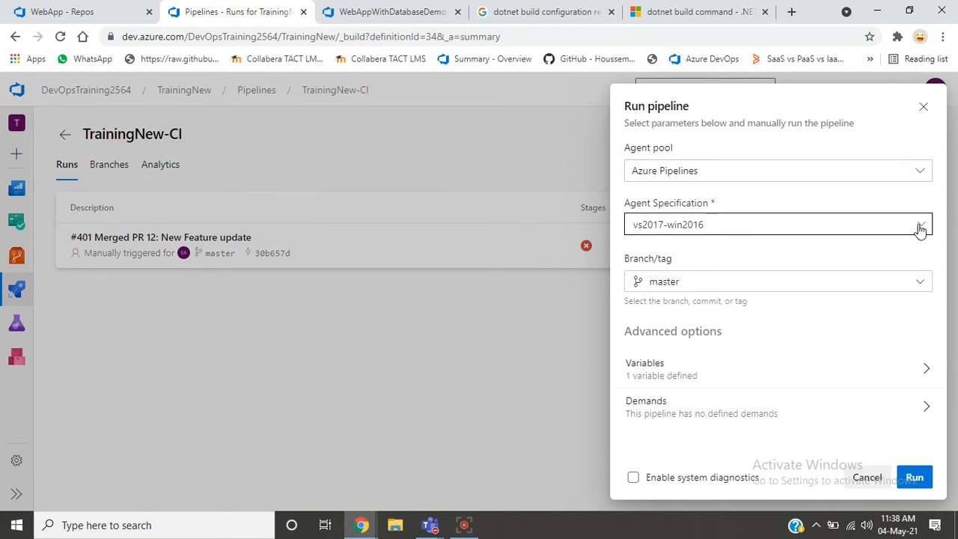
{"action": "left_click", "coordinate": [920, 229]}
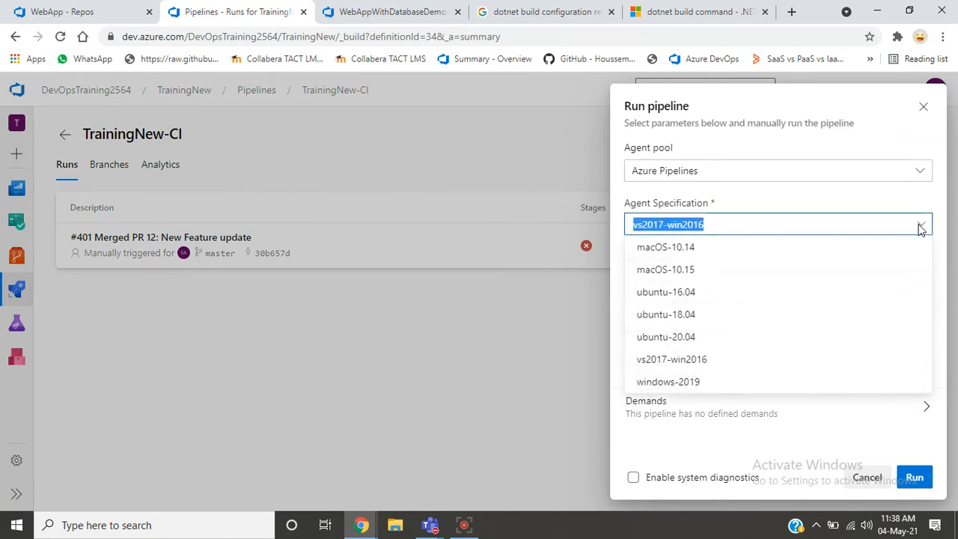
{"action": "left_click", "coordinate": [778, 382]}
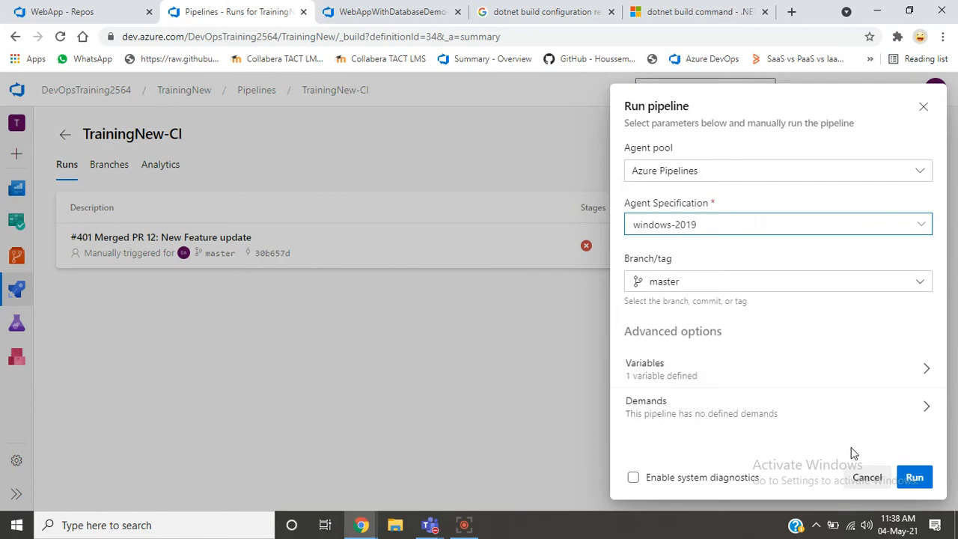
{"action": "left_click", "coordinate": [914, 477]}
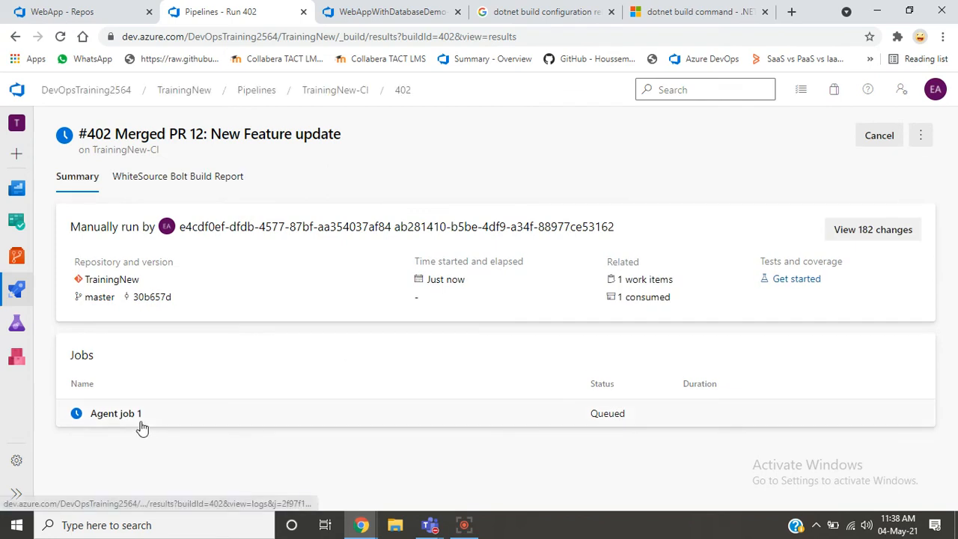
{"action": "left_click", "coordinate": [142, 425]}
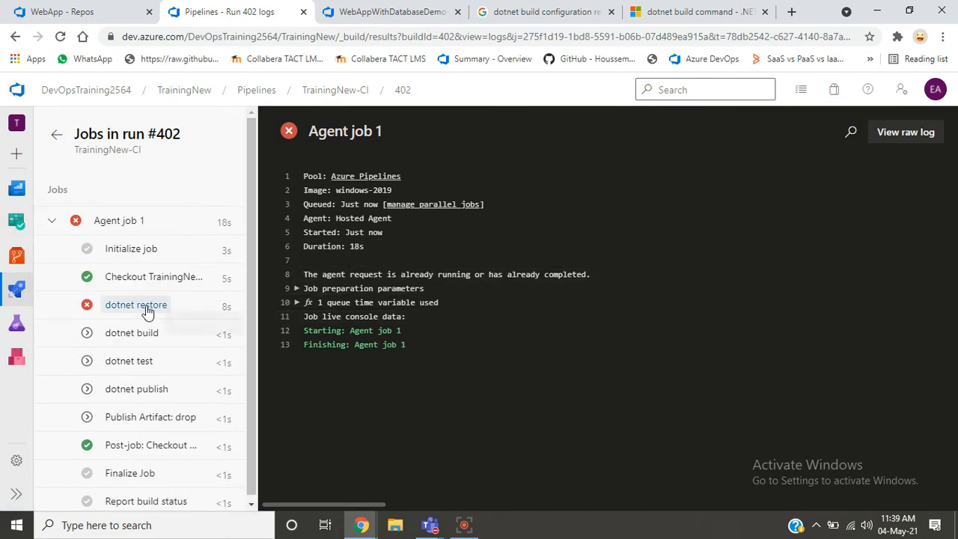
- Examine the error lines at the end of the dotnet restore log in TrainingNew-CI run #402
{"action": "left_click", "coordinate": [177, 308]}
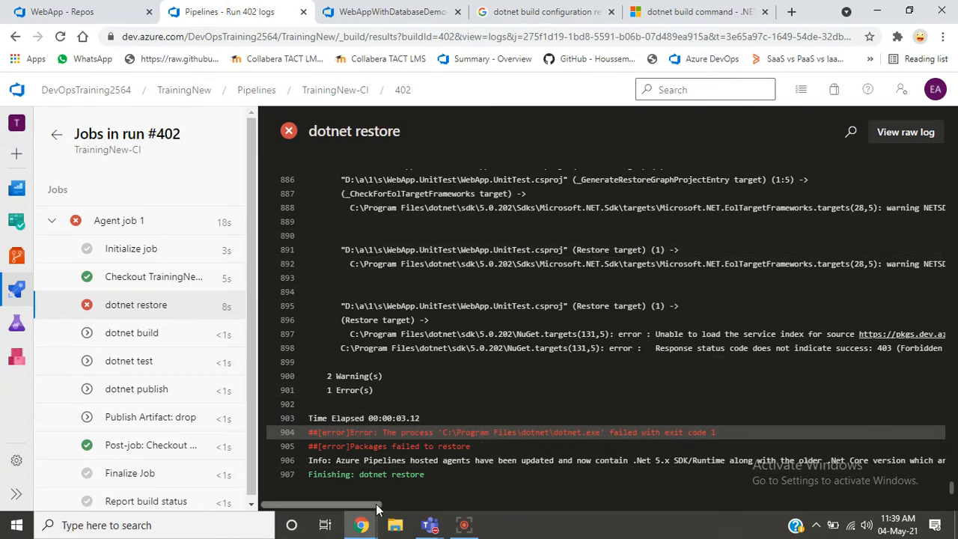
{"action": "left_click_drag", "start_coordinate": [367, 509], "coordinate": [438, 506]}
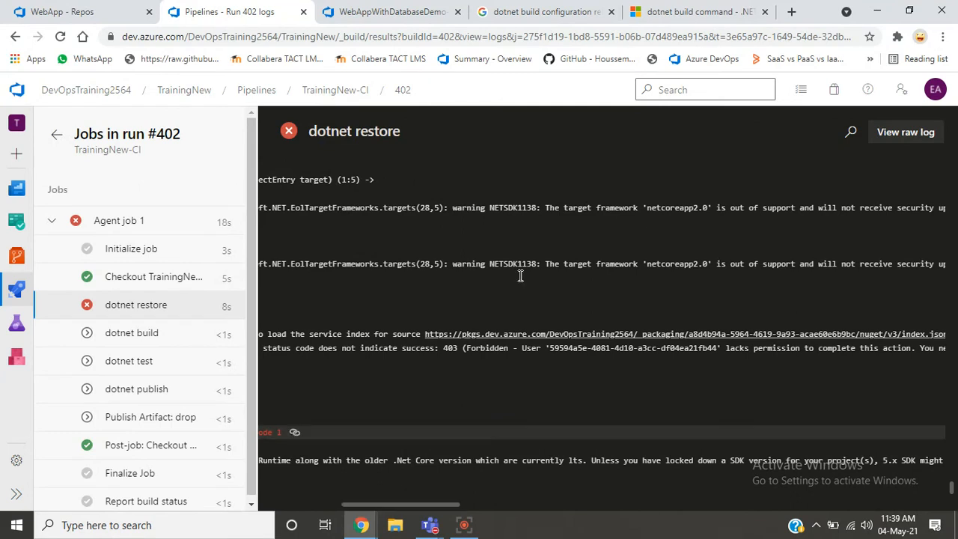
- Queue a run of the WebAppWithDatabaseDemo-ASP.NET Core-CI pipeline from master on the Default agent pool, and open its Agent job 1 logs
{"action": "left_click", "coordinate": [385, 14]}
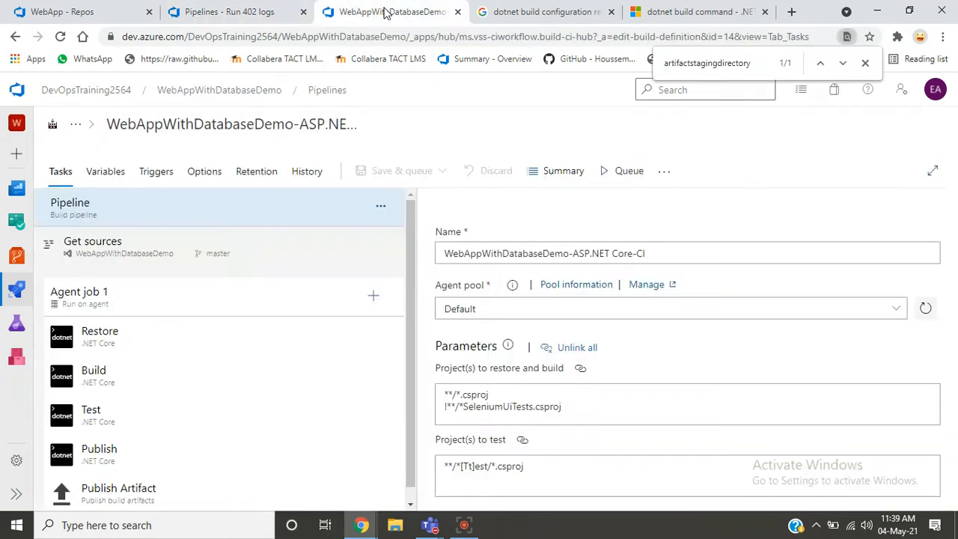
{"action": "left_click", "coordinate": [624, 167]}
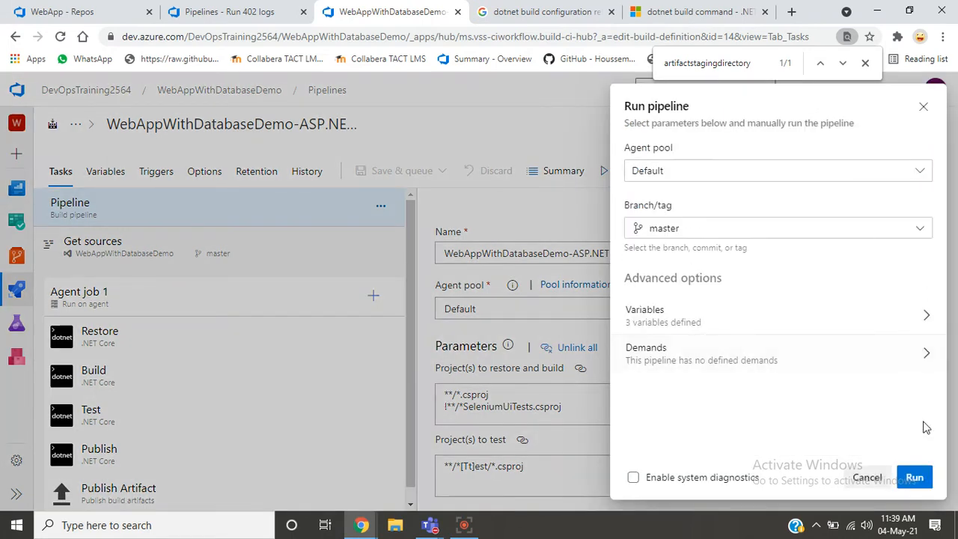
{"action": "left_click", "coordinate": [917, 482]}
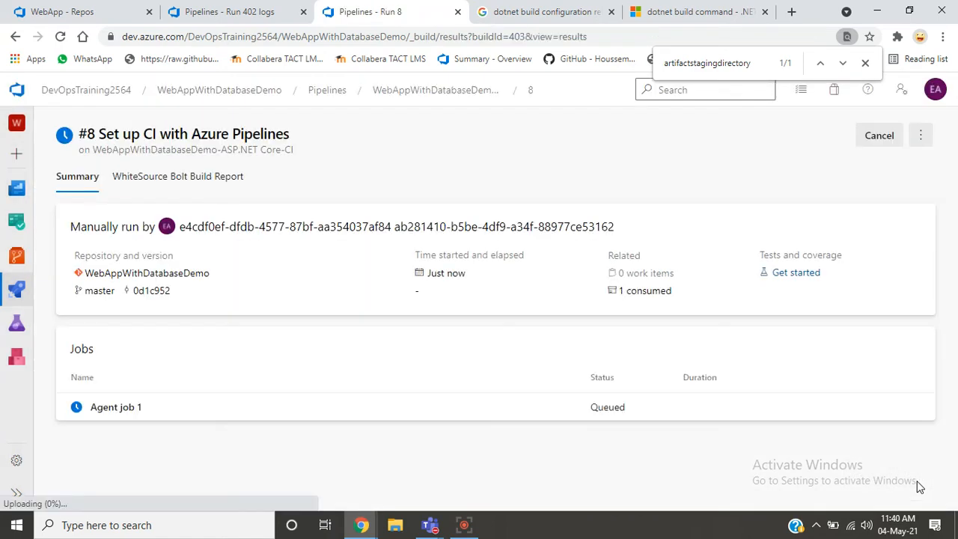
{"action": "left_click", "coordinate": [307, 414]}
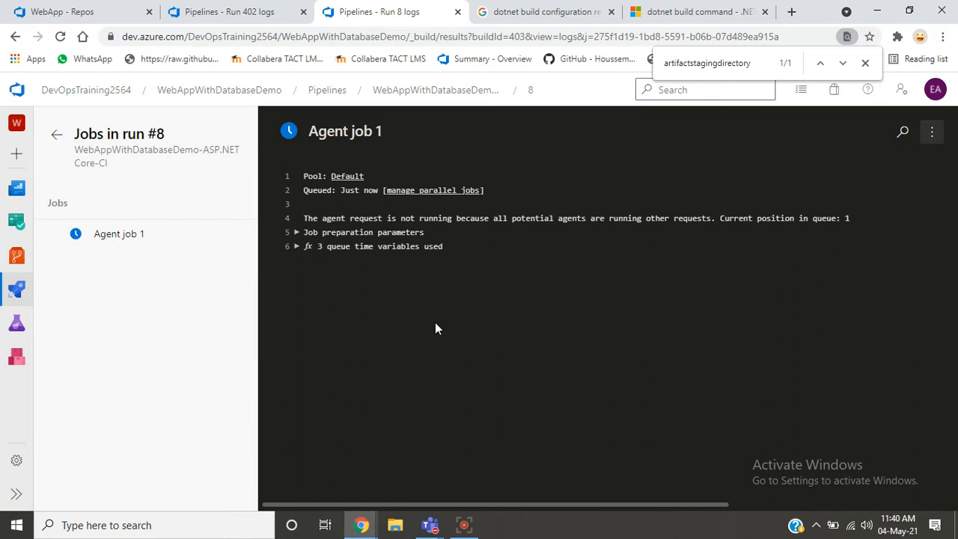
- Highlight the agent request line in the Agent job 1 log, check run #8's summary, and reopen the job's log
{"action": "triple_click", "coordinate": [432, 218]}
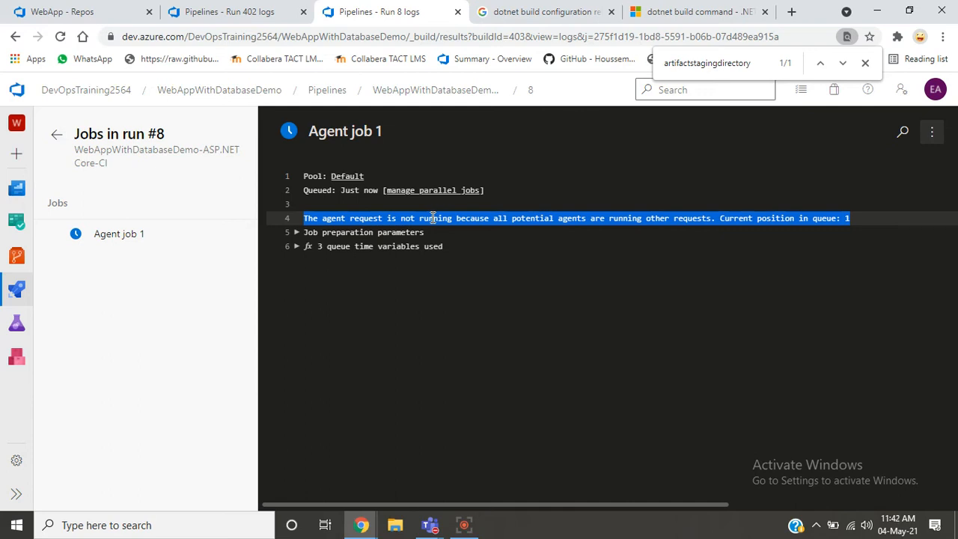
{"action": "left_click", "coordinate": [533, 90]}
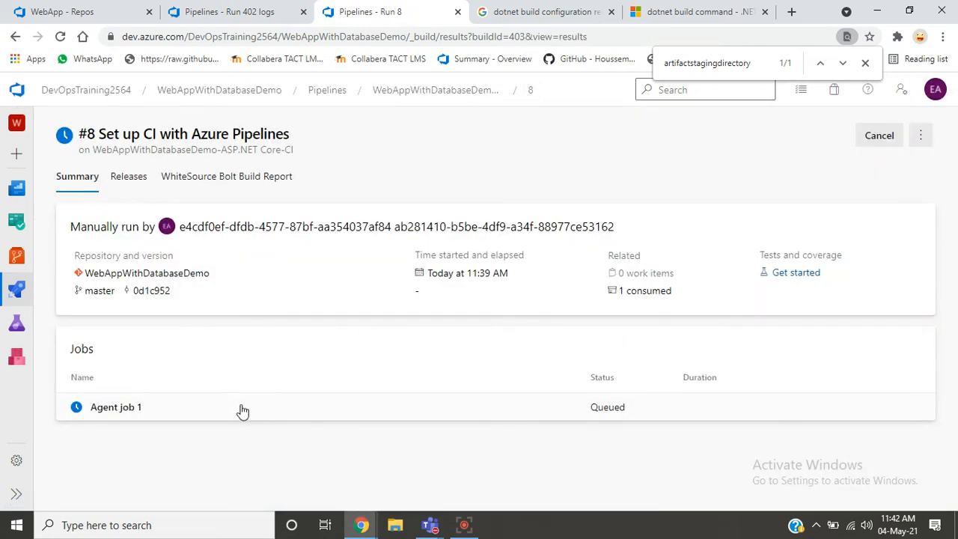
{"action": "left_click", "coordinate": [240, 408]}
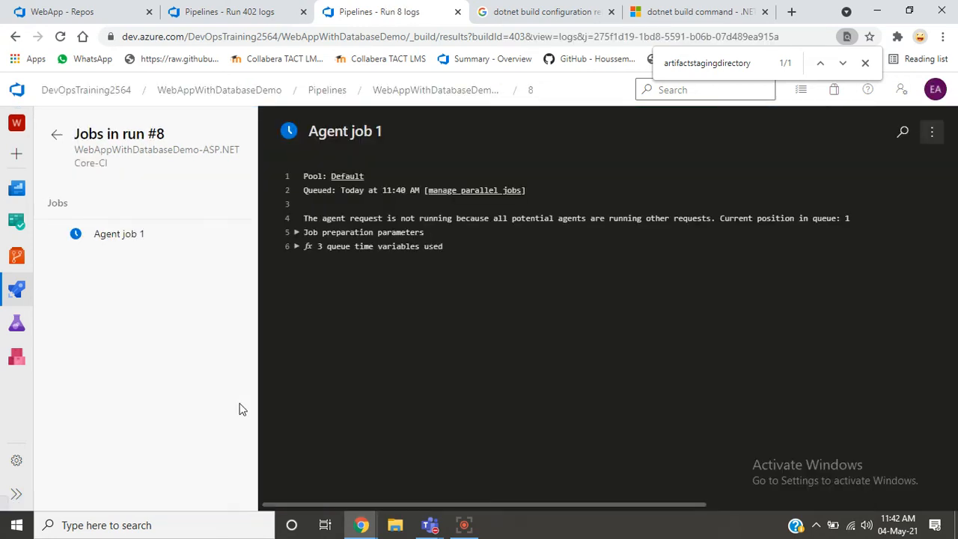
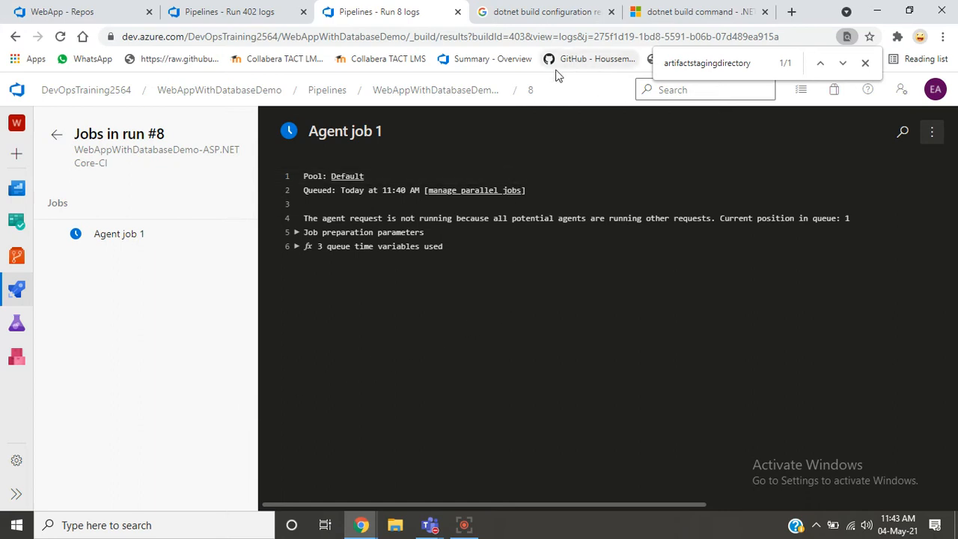
- Open the TrainingNew-CI pipeline from run #402 for editing and display its pipeline variables
{"action": "left_click", "coordinate": [530, 91]}
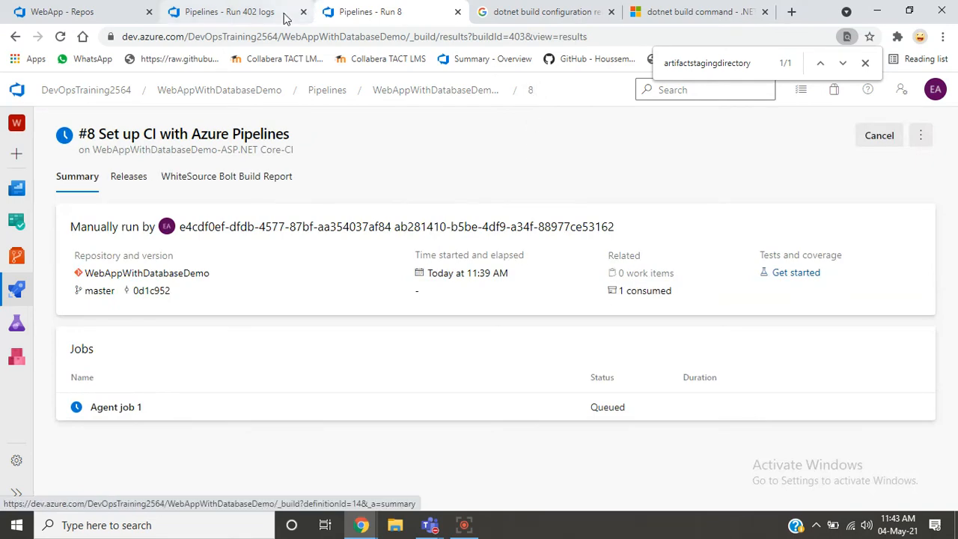
{"action": "left_click", "coordinate": [241, 15]}
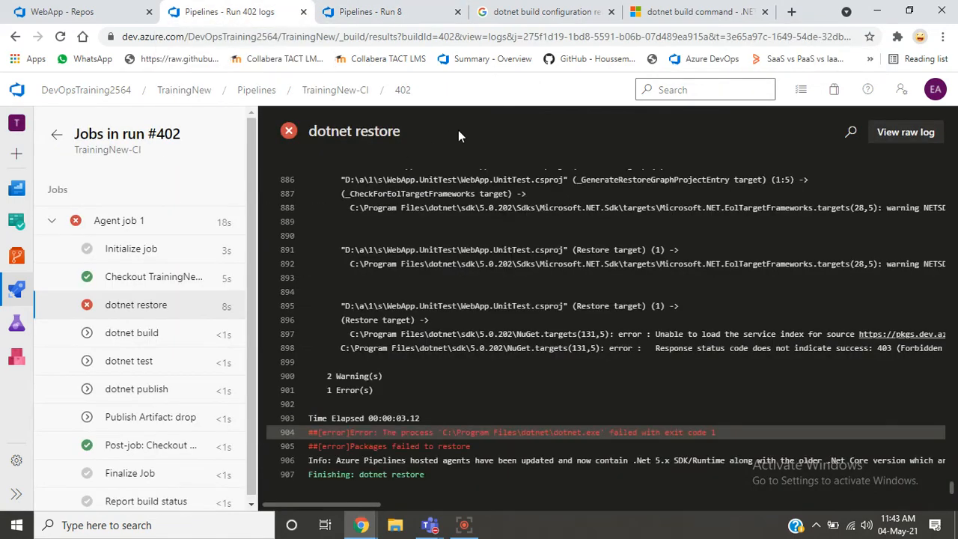
{"action": "left_click", "coordinate": [332, 91]}
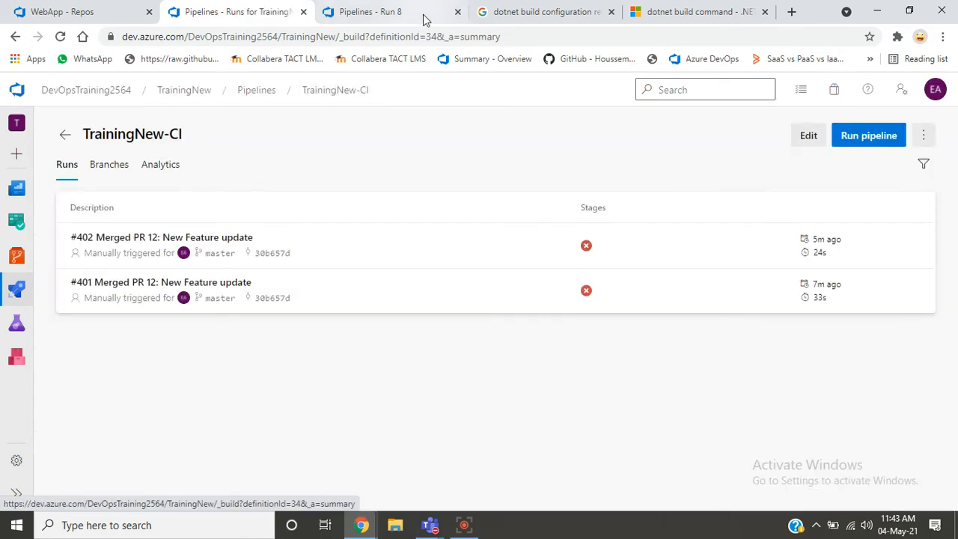
{"action": "left_click", "coordinate": [808, 143]}
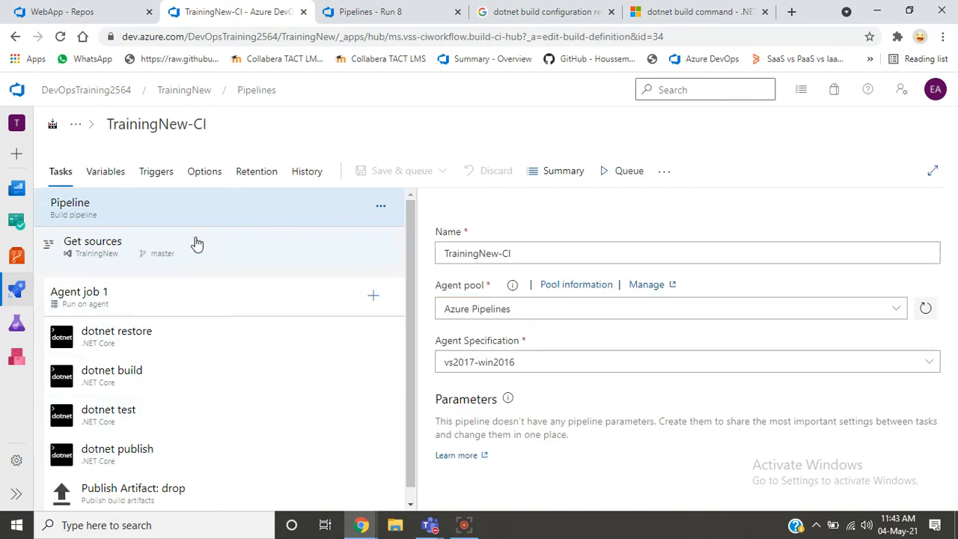
{"action": "left_click", "coordinate": [108, 171]}
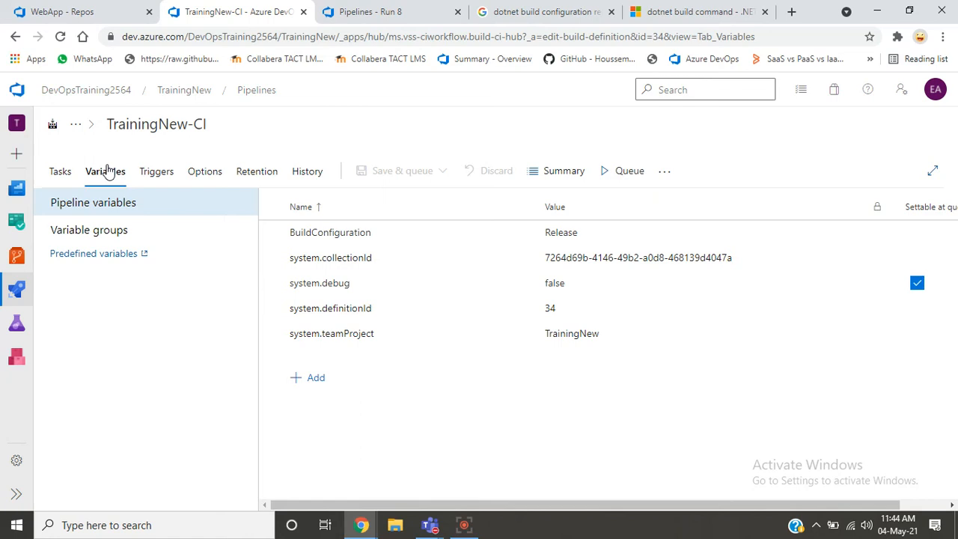
- Open the WebAppWithDatabaseDemo-ASP.NET Core-CI pipeline of run #8 for editing, and inspect the BuildPlatform entry in its pipeline variables
{"action": "left_click", "coordinate": [391, 9]}
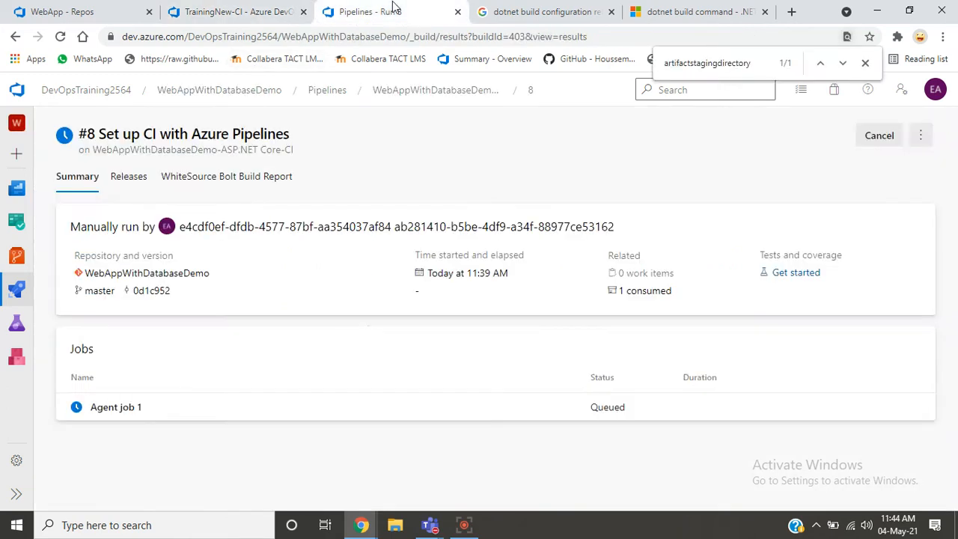
{"action": "left_click", "coordinate": [921, 135]}
{"action": "left_click", "coordinate": [827, 187], "text": "ctrl"}
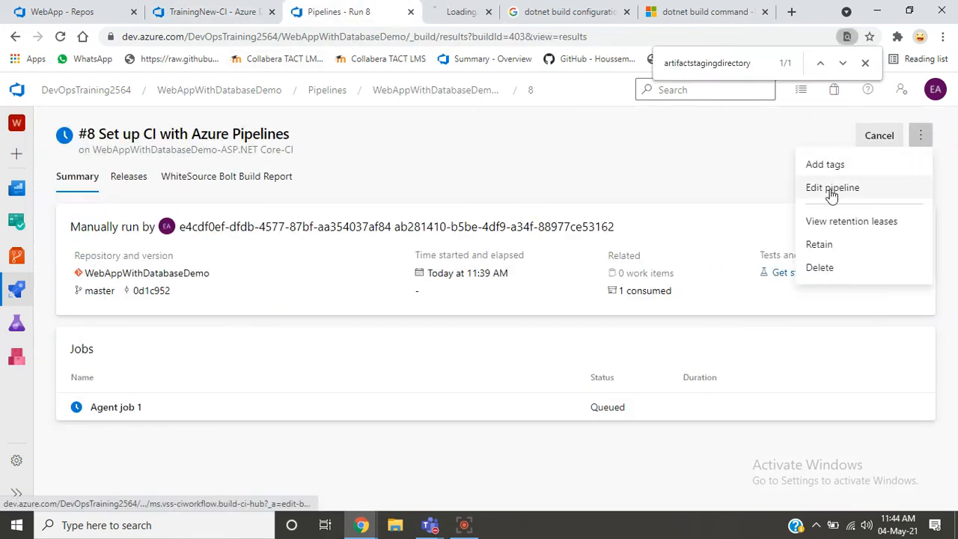
{"action": "left_click", "coordinate": [455, 11]}
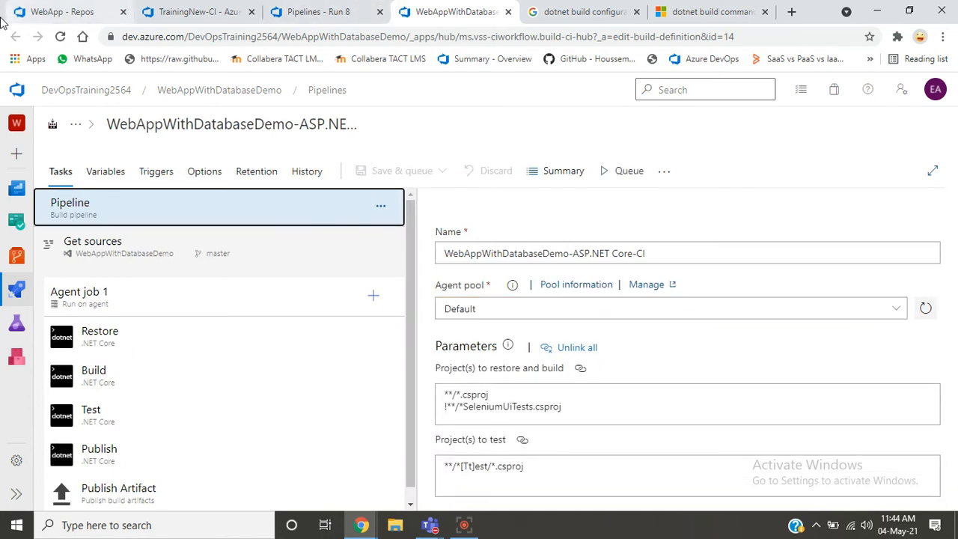
{"action": "left_click", "coordinate": [93, 170]}
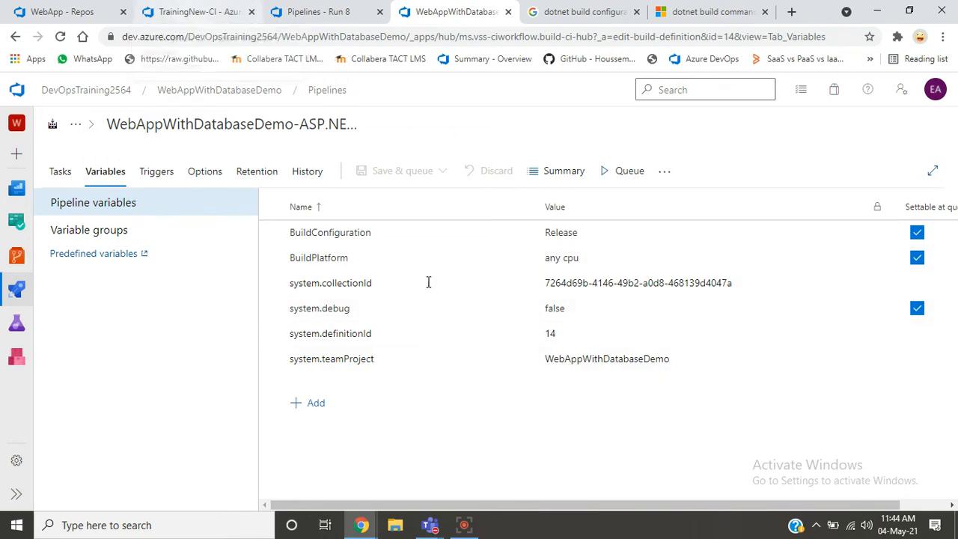
{"action": "left_click", "coordinate": [385, 257]}
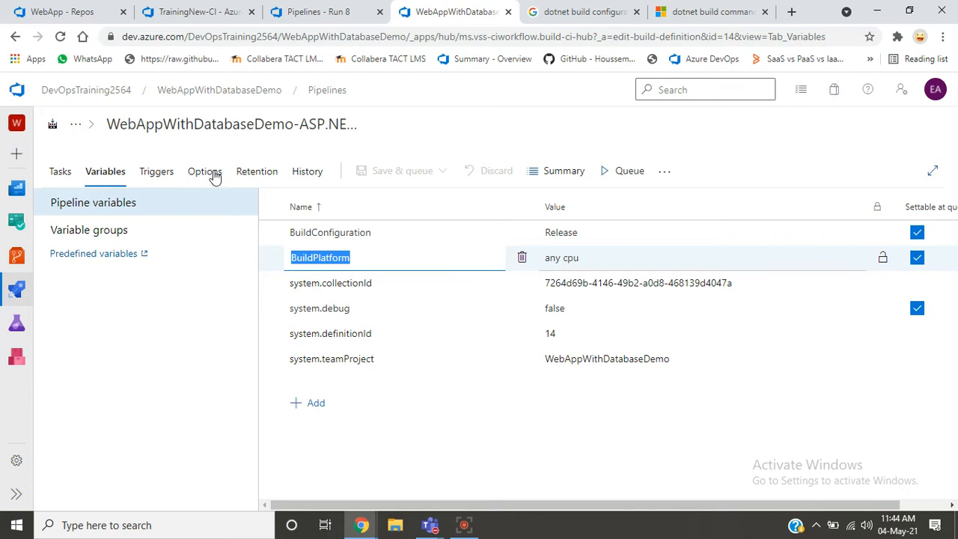
- Examine the Agent job 1 settings and its Restore, Build and Test tasks in the WebAppWithDatabaseDemo pipeline
{"action": "left_click", "coordinate": [63, 179]}
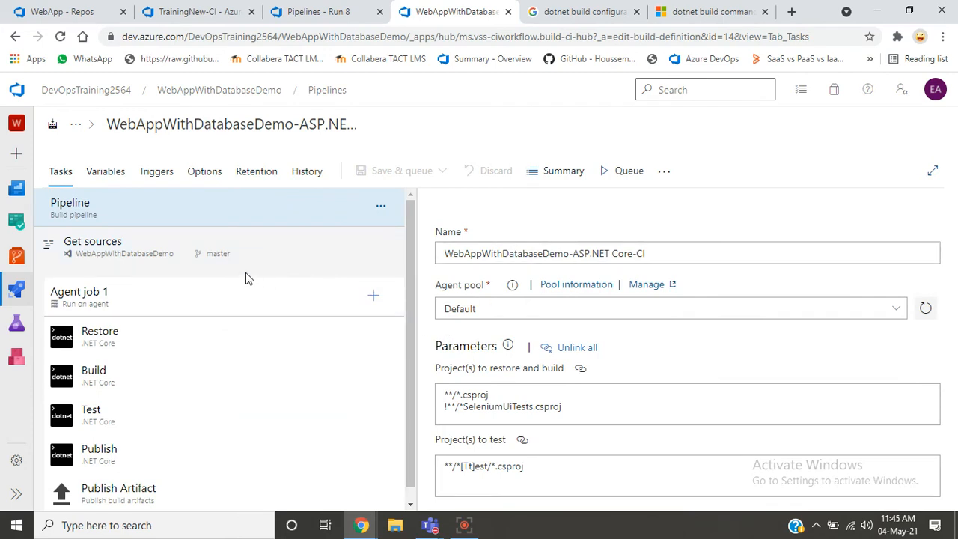
{"action": "left_click", "coordinate": [162, 314]}
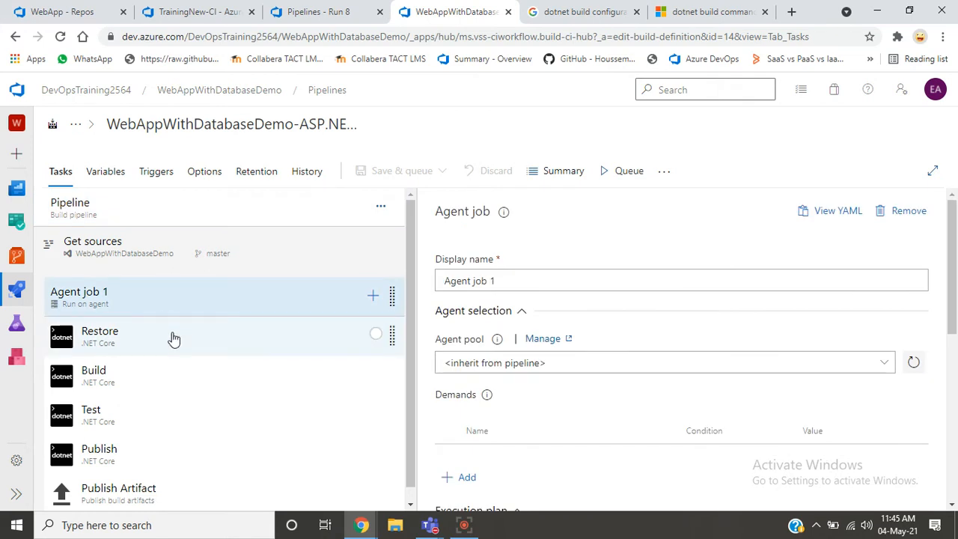
{"action": "left_click", "coordinate": [173, 338]}
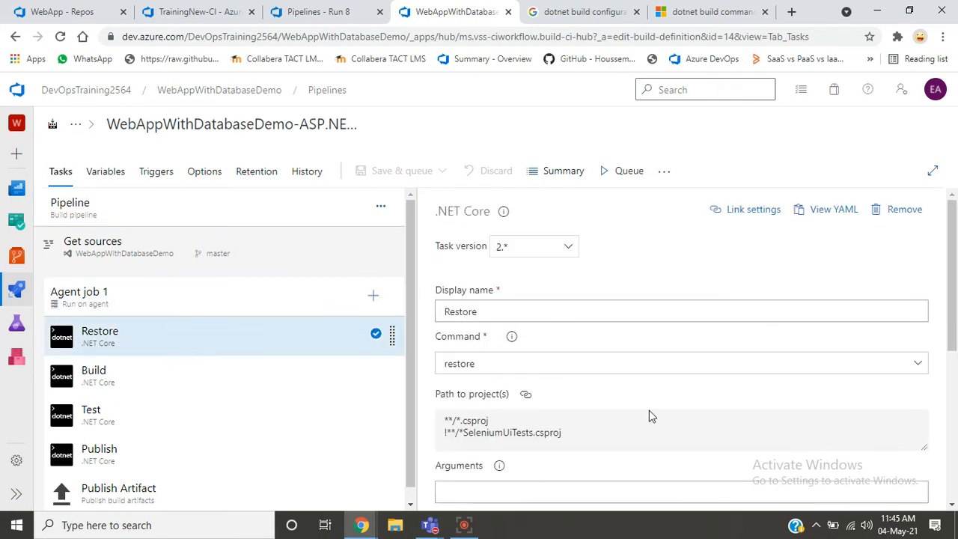
{"action": "scroll", "coordinate": [955, 371], "scroll_direction": "down", "scroll_amount": 1}
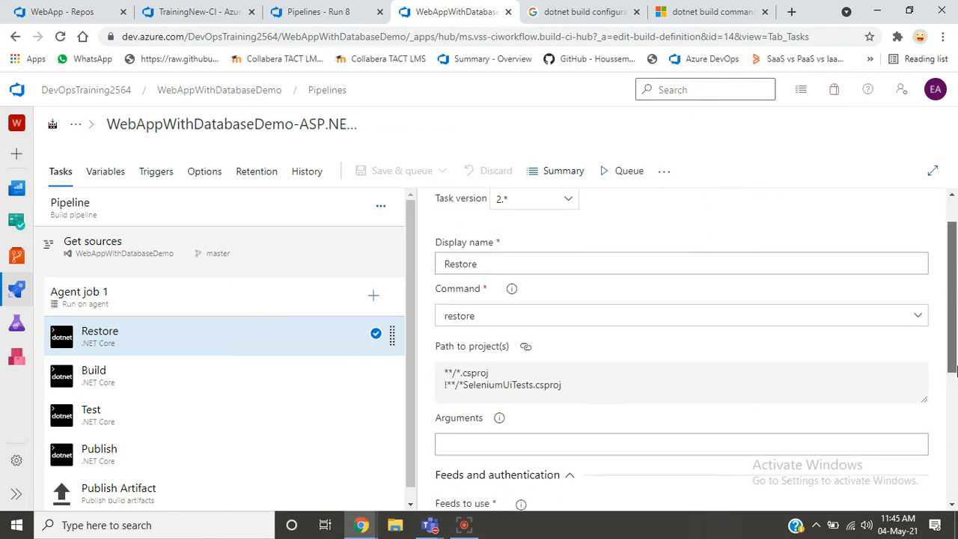
{"action": "scroll", "coordinate": [956, 370], "scroll_direction": "down", "scroll_amount": 3}
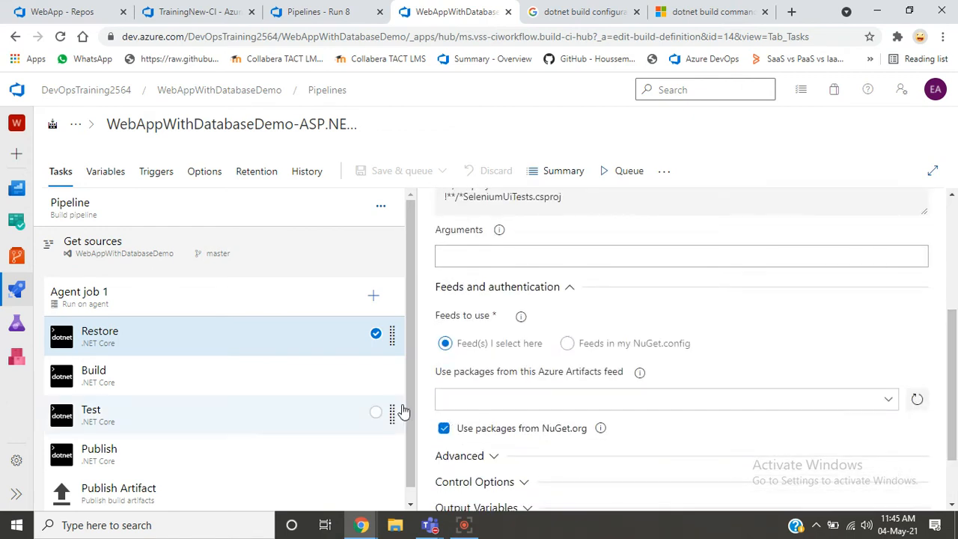
{"action": "left_click", "coordinate": [263, 381]}
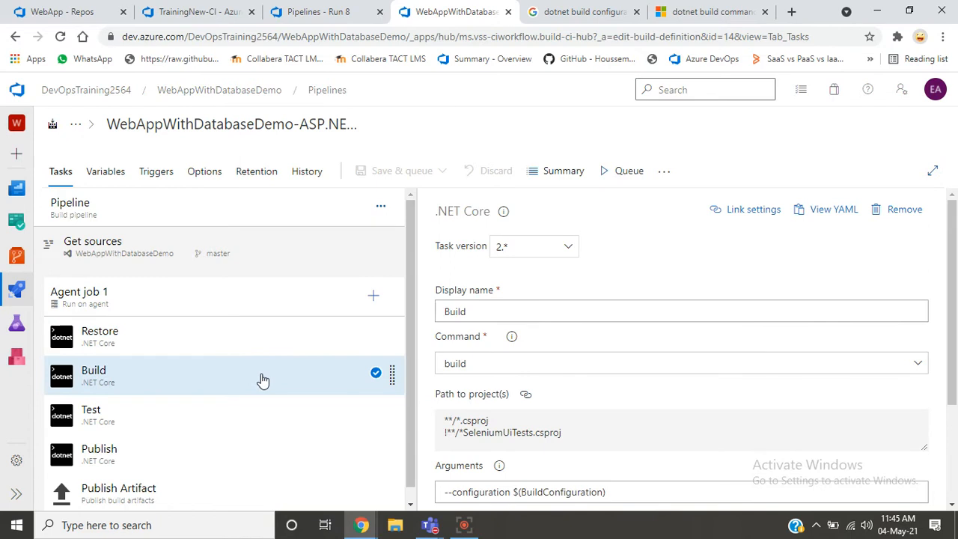
{"action": "scroll", "coordinate": [738, 267], "scroll_direction": "down", "scroll_amount": 2}
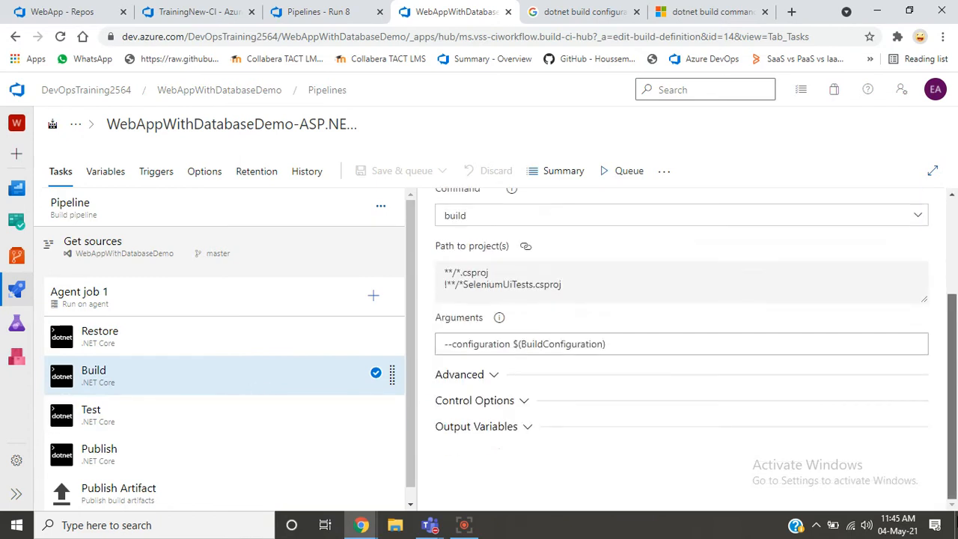
{"action": "left_click", "coordinate": [238, 408]}
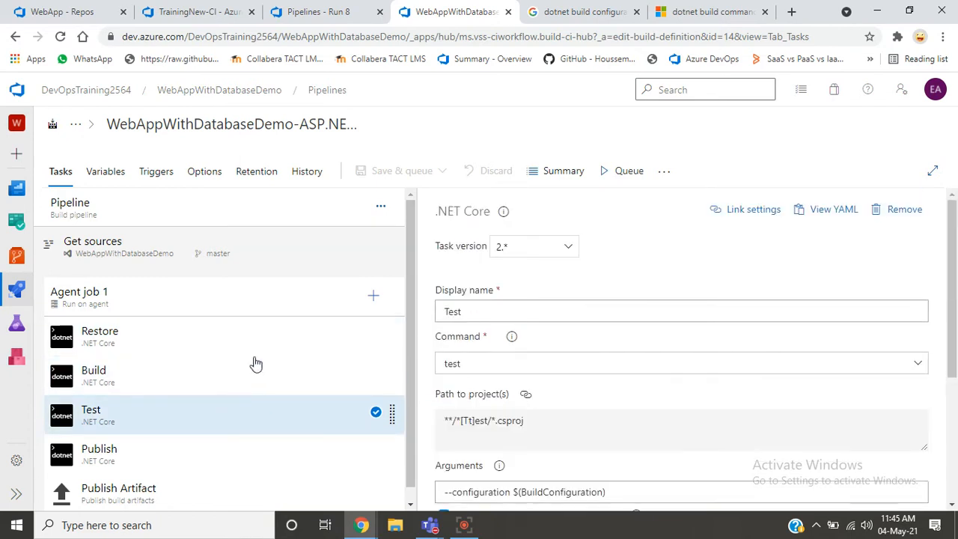
- Recheck the WebAppWithDatabaseDemo pipeline's variables and examine the arguments of its Publish task
{"action": "left_click", "coordinate": [109, 173]}
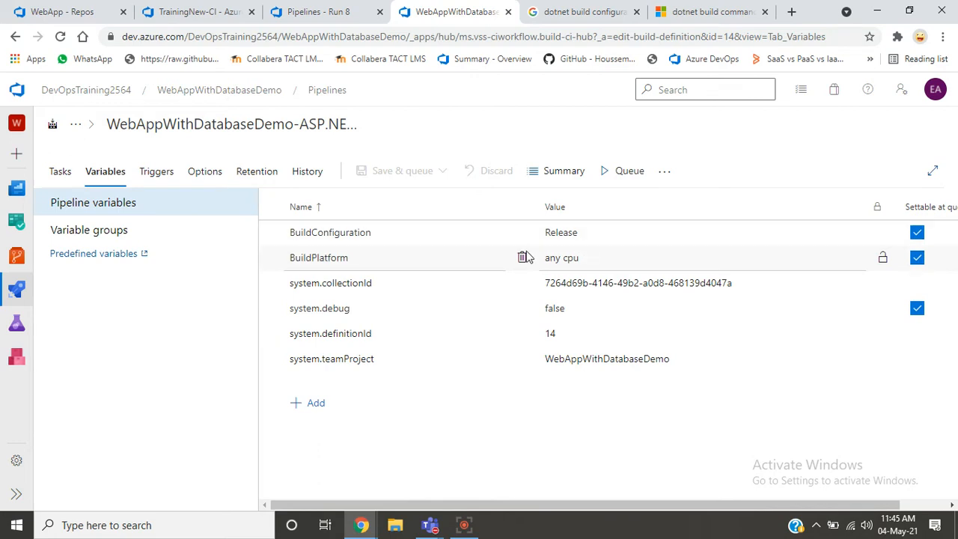
{"action": "left_click", "coordinate": [65, 169]}
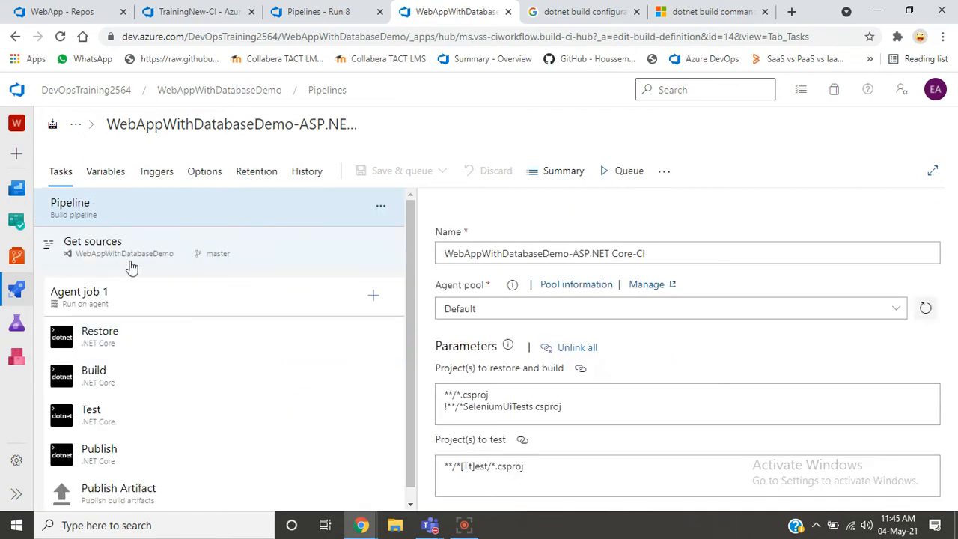
{"action": "left_click_drag", "start_coordinate": [412, 364], "coordinate": [415, 437]}
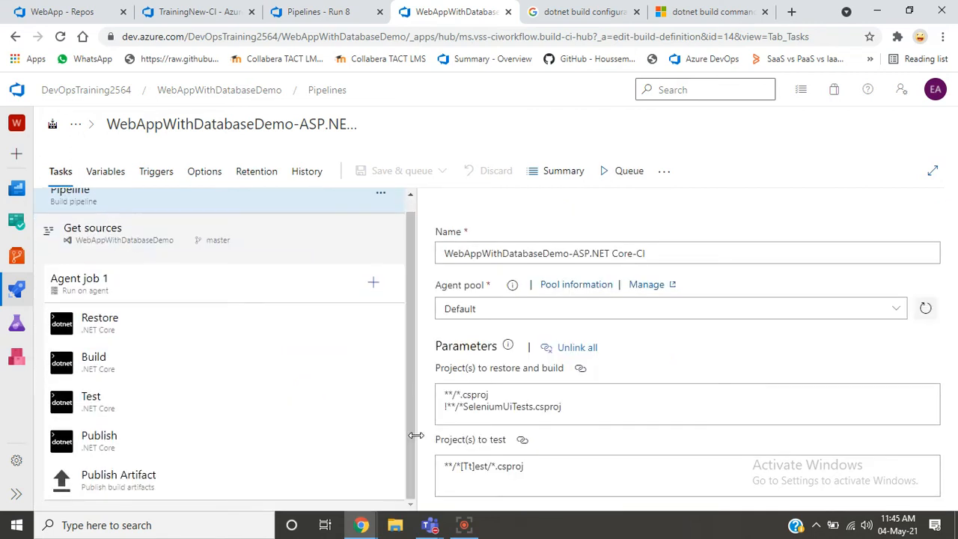
{"action": "left_click", "coordinate": [233, 442]}
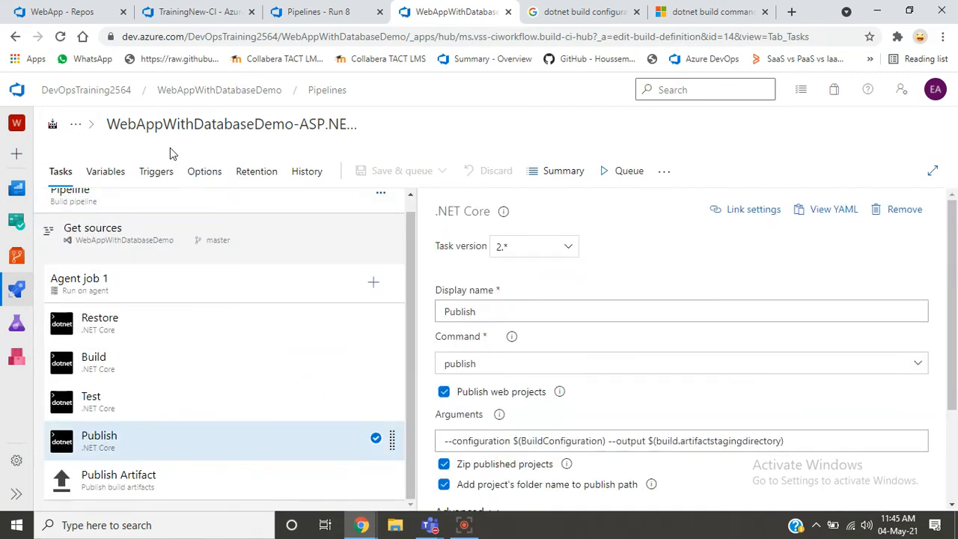
- View WebApp.csproj and appsettings.json in the WebApp folder of the TrainingNew repository, and highlight the appsettings.json title
{"action": "left_click", "coordinate": [48, 15]}
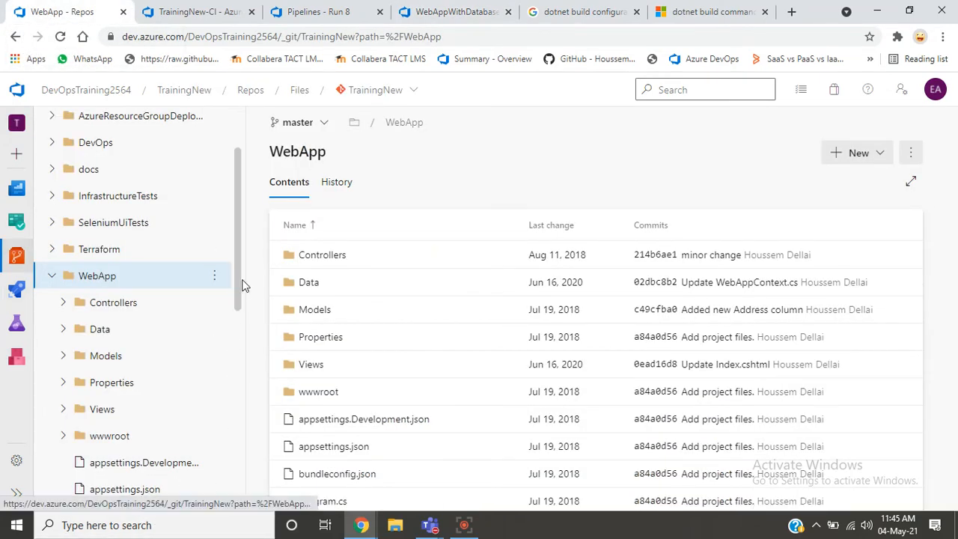
{"action": "scroll", "coordinate": [242, 284], "scroll_direction": "down", "scroll_amount": 3}
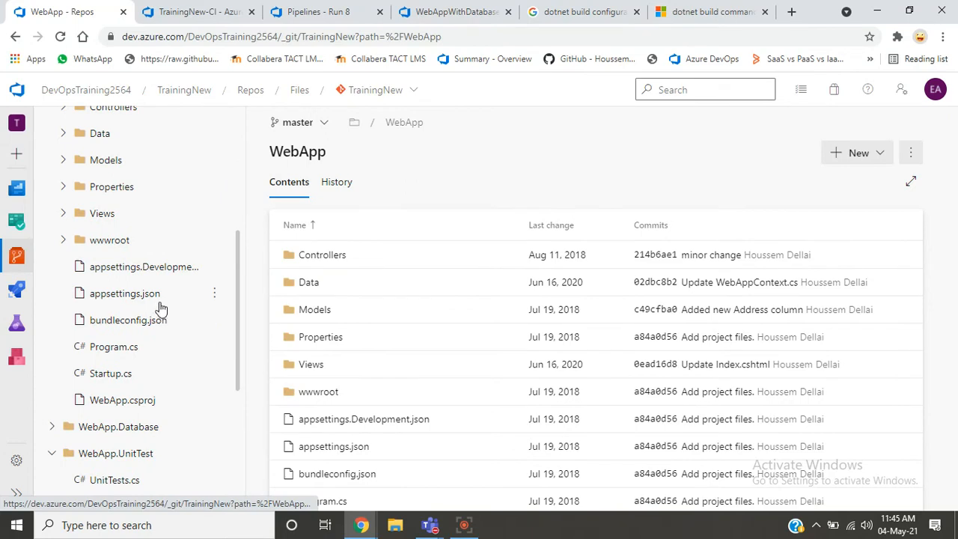
{"action": "left_click", "coordinate": [162, 404]}
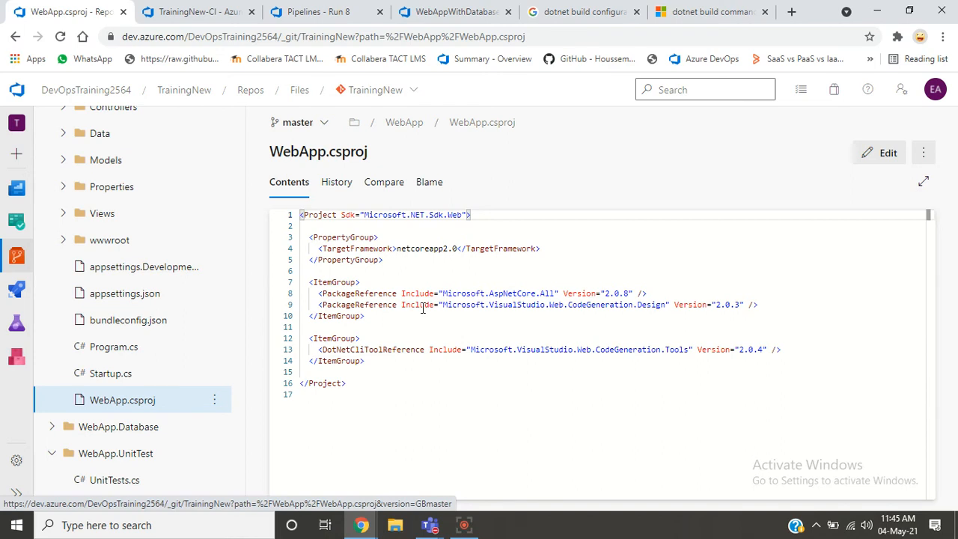
{"action": "left_click", "coordinate": [144, 291]}
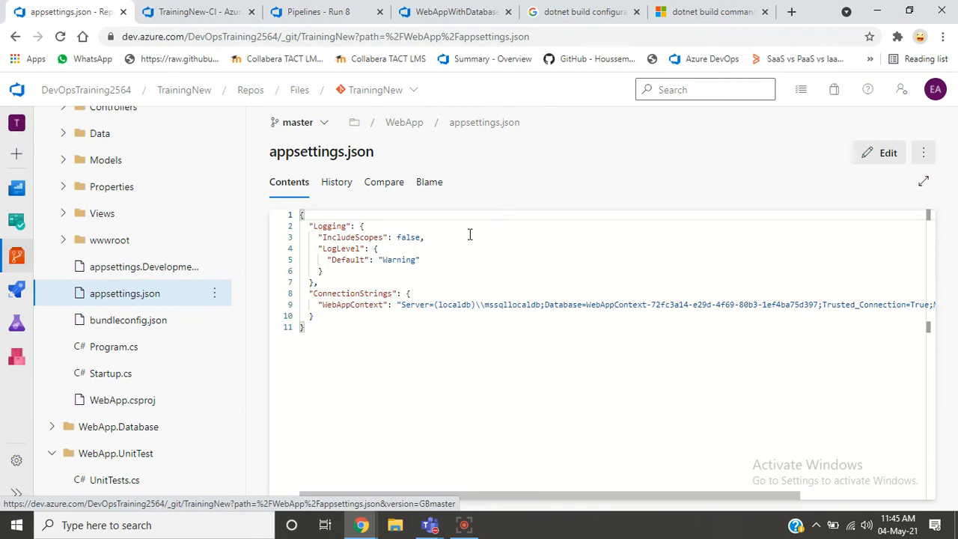
{"action": "double_click", "coordinate": [316, 155]}
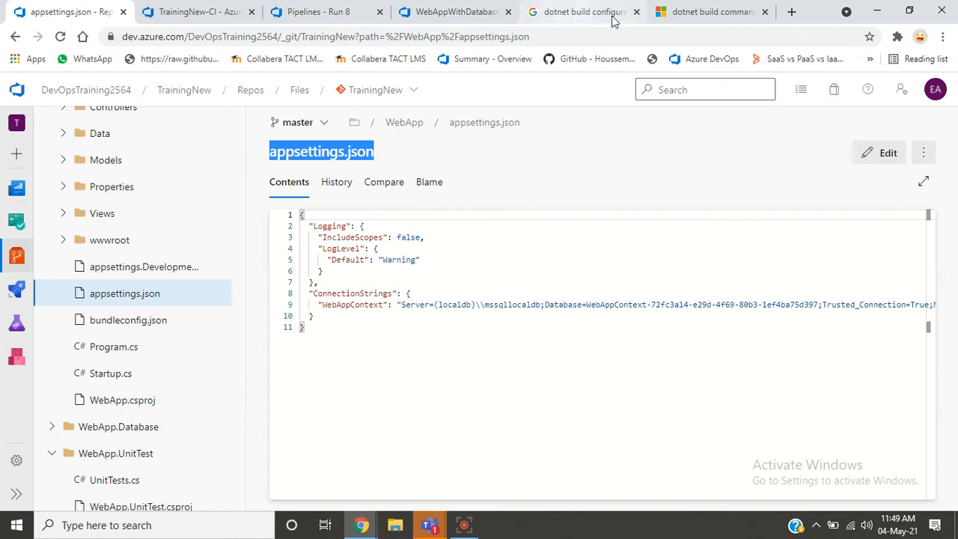
- Inspect the BuildConfiguration variable's name and value in TrainingNew-CI, check its variable groups, and return to the pipeline variables
{"action": "left_click", "coordinate": [208, 13]}
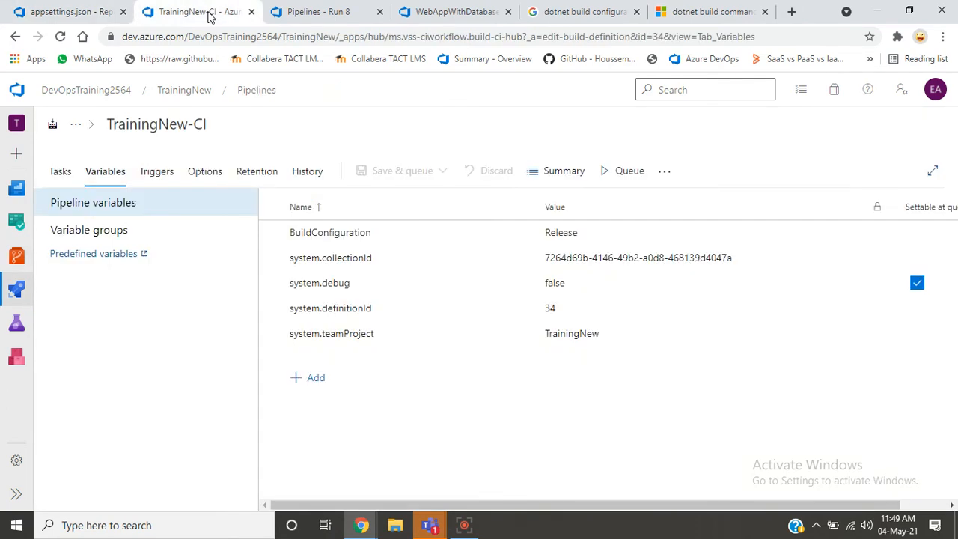
{"action": "left_click", "coordinate": [407, 233]}
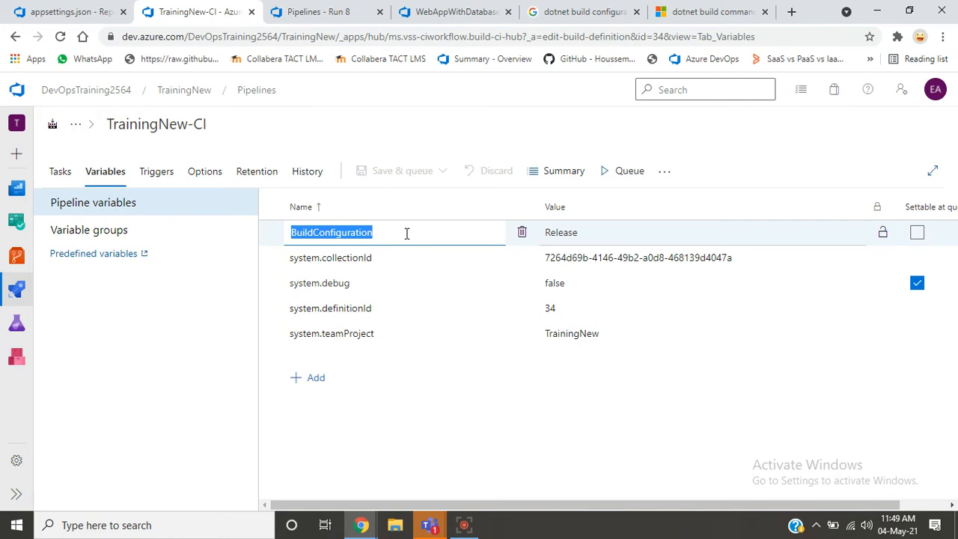
{"action": "left_click", "coordinate": [623, 229]}
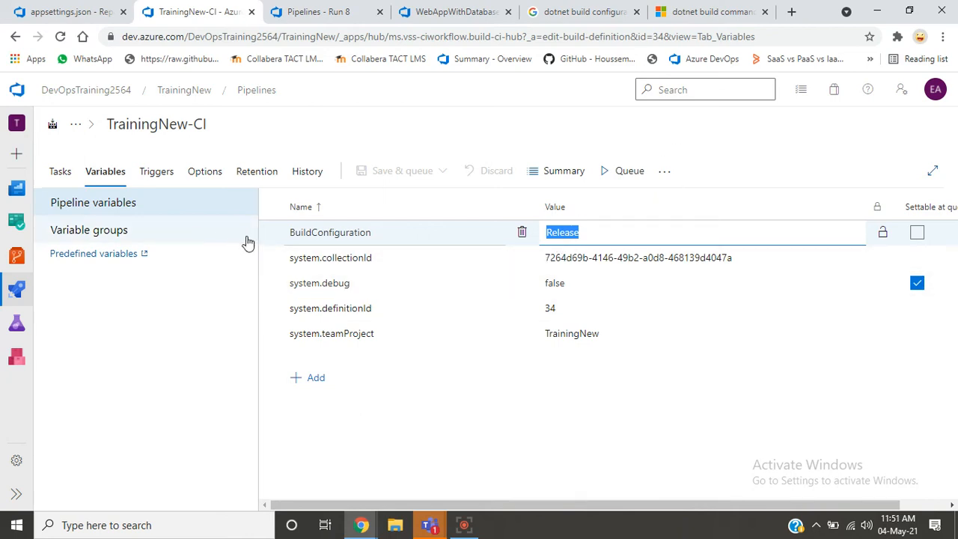
{"action": "left_click", "coordinate": [115, 239]}
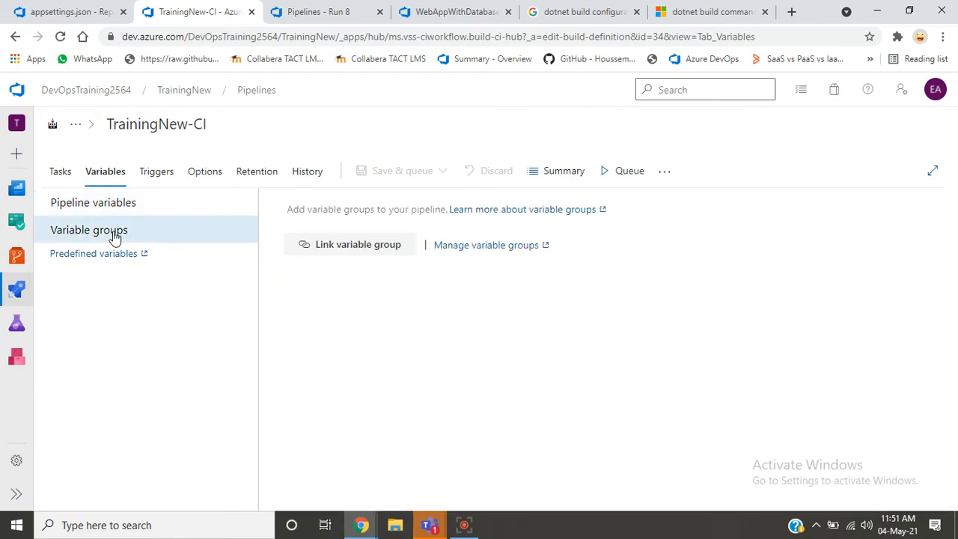
{"action": "left_click", "coordinate": [84, 209]}
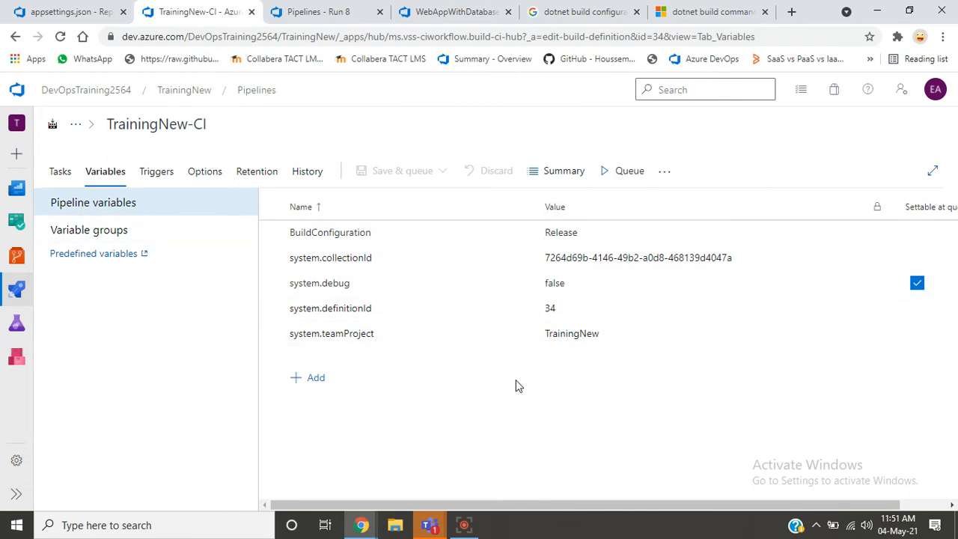
{"action": "left_click", "coordinate": [3, 530]}
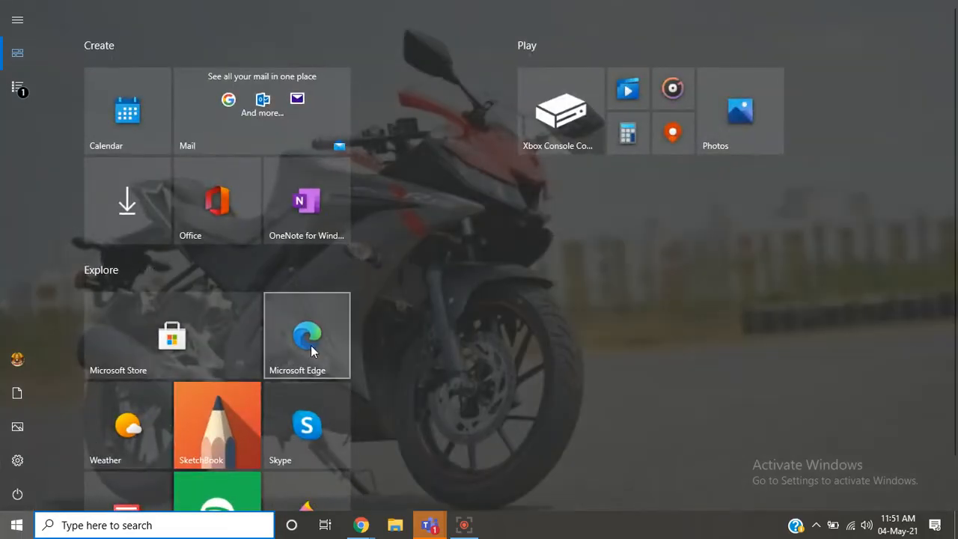
{"action": "left_click", "coordinate": [310, 345]}
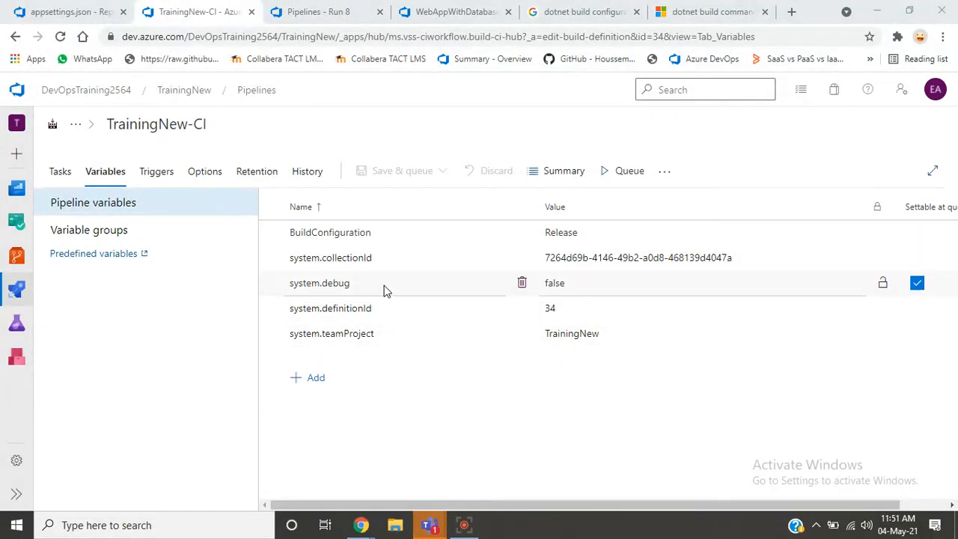
- Add a pipeline variable named BuildPlatform to TrainingNew-CI, copying the name from the WebAppWithDatabaseDemo pipeline's variables
{"action": "left_click", "coordinate": [308, 378]}
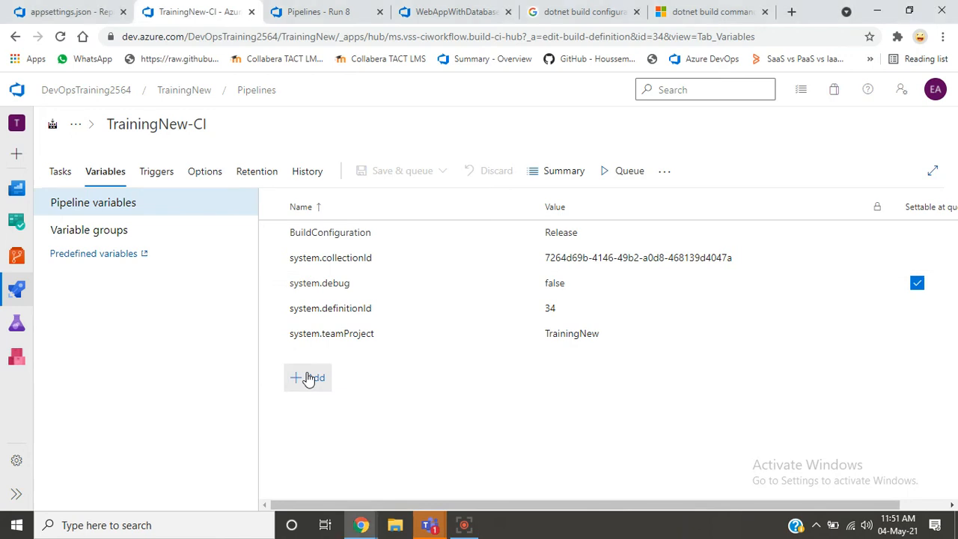
{"action": "left_click", "coordinate": [309, 378]}
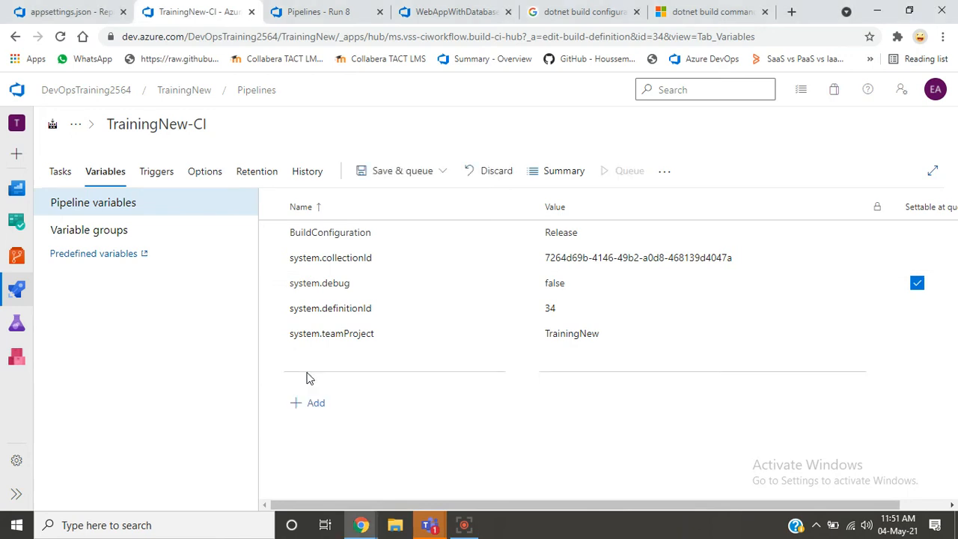
{"action": "left_click", "coordinate": [453, 12]}
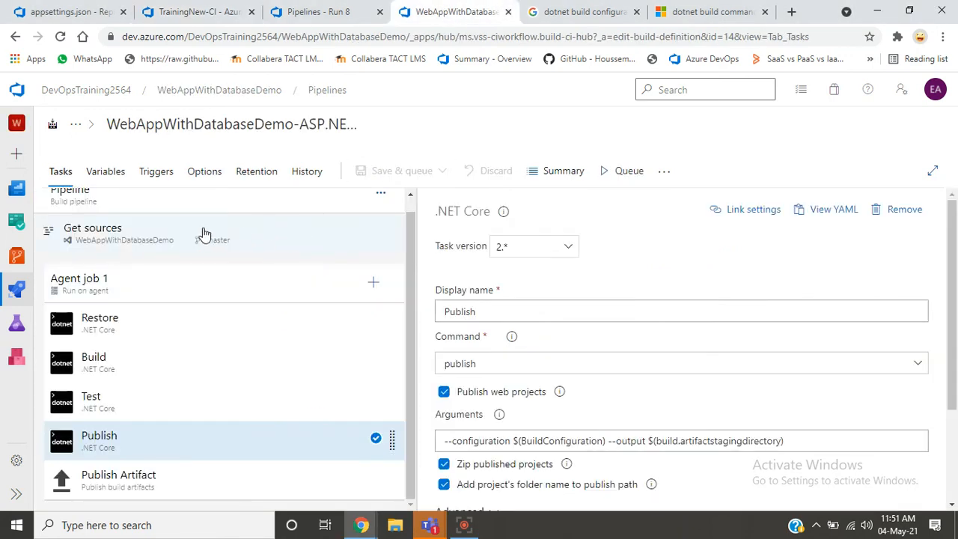
{"action": "left_click", "coordinate": [113, 179]}
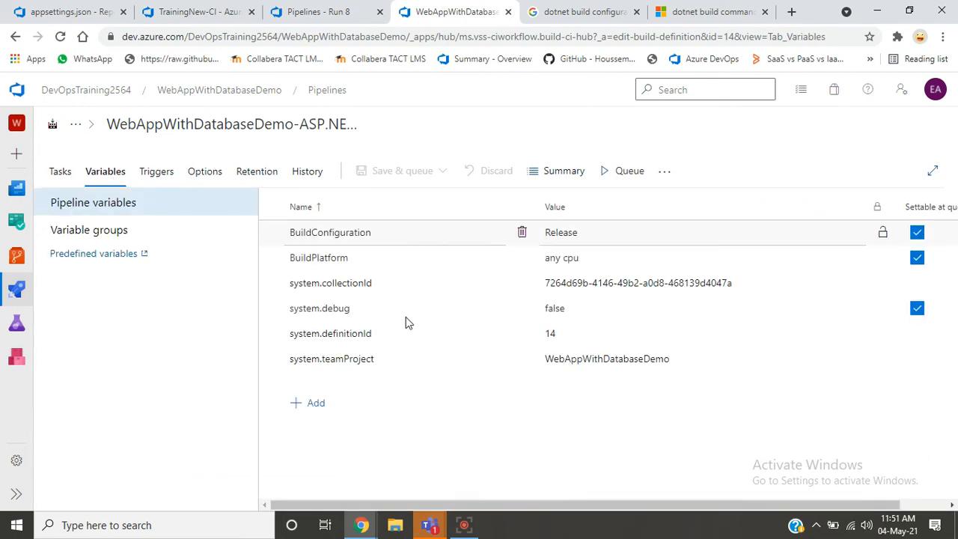
{"action": "left_click", "coordinate": [364, 257]}
{"action": "double_click", "coordinate": [364, 257]}
{"action": "key", "text": "ctrl+c"}
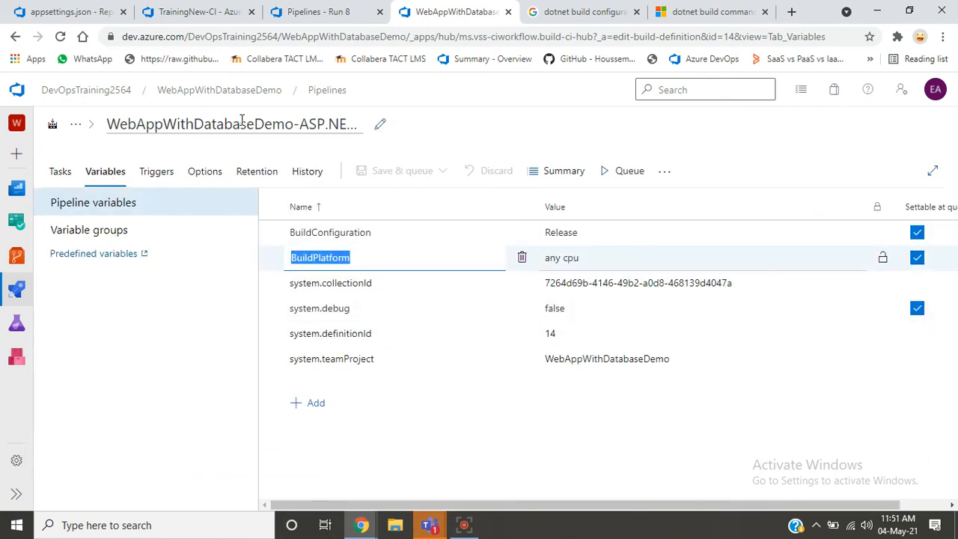
{"action": "left_click", "coordinate": [186, 17]}
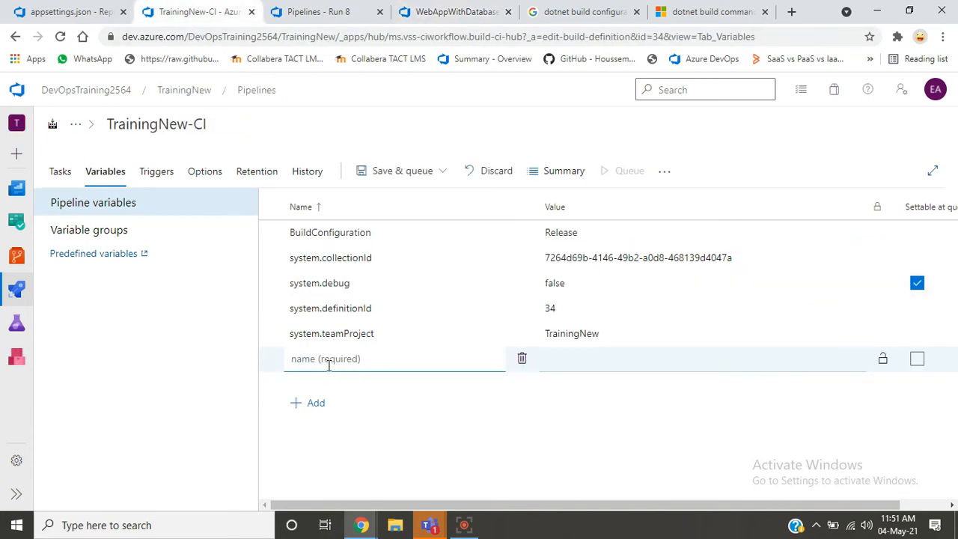
{"action": "key", "text": "ctrl+v"}
- Set the BuildPlatform variable's value to anycpu and save the TrainingNew-CI pipeline without a comment
{"action": "left_click", "coordinate": [598, 357]}
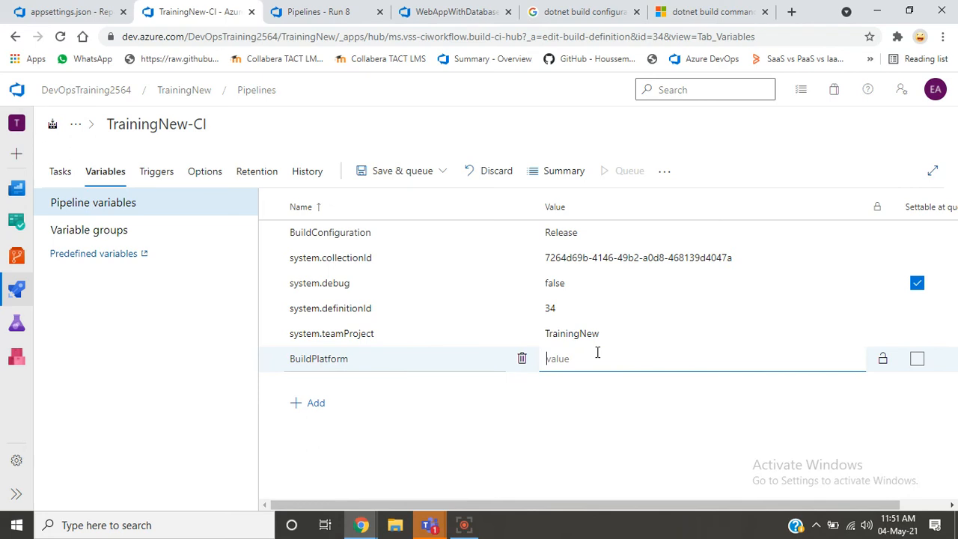
{"action": "type", "text": "anycpu"}
{"action": "left_click", "coordinate": [134, 417]}
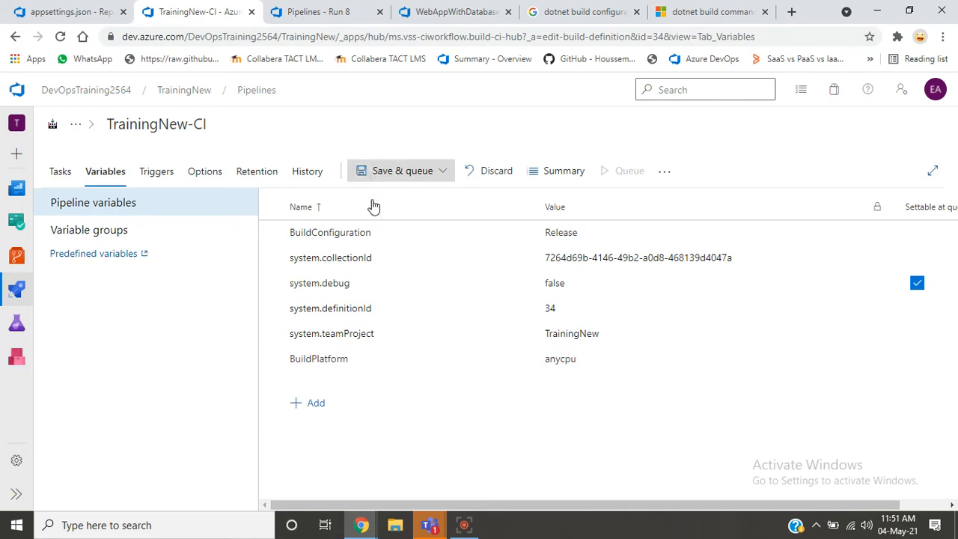
{"action": "left_click", "coordinate": [381, 175]}
{"action": "left_click", "coordinate": [382, 222]}
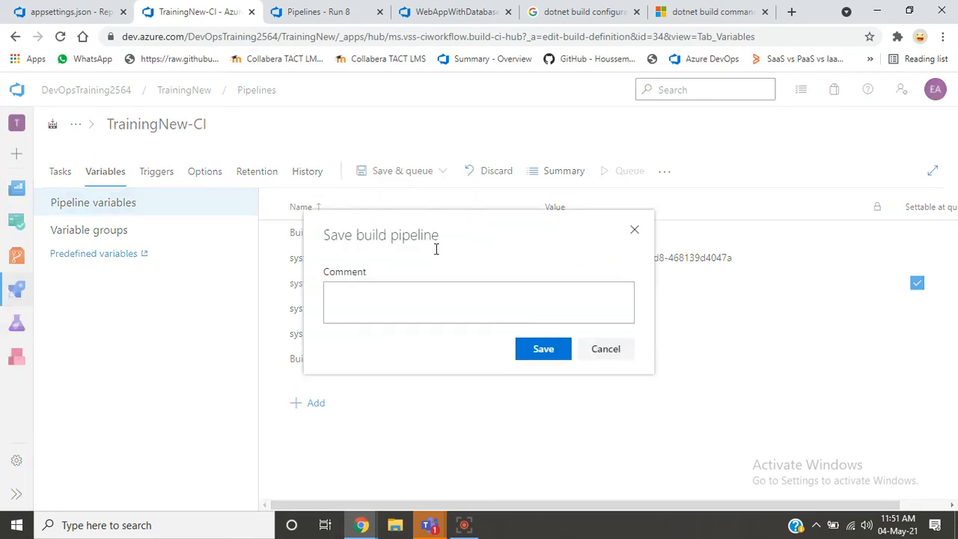
{"action": "left_click", "coordinate": [544, 362]}
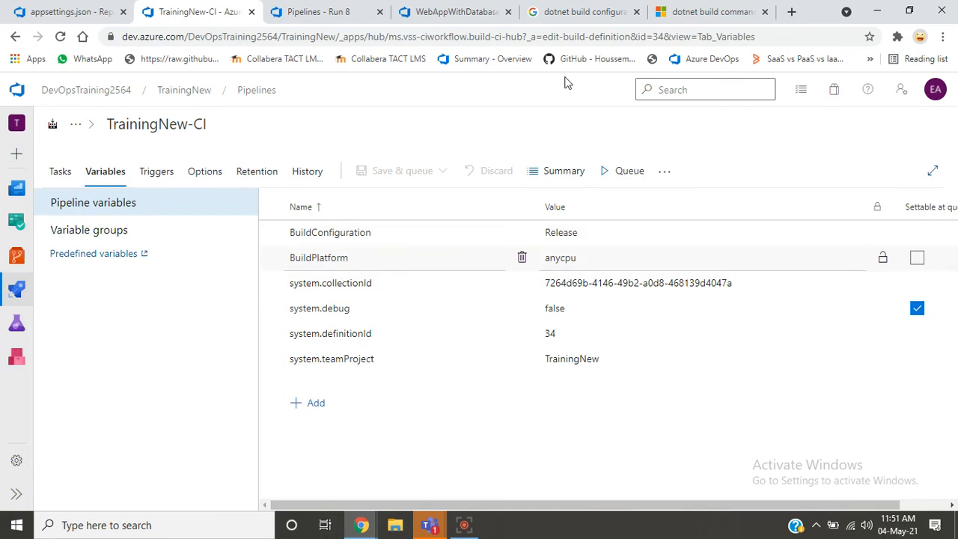
- Go from TrainingNew-CI's variable groups to the variable group management page in the pipelines Library
{"action": "left_click", "coordinate": [431, 525]}
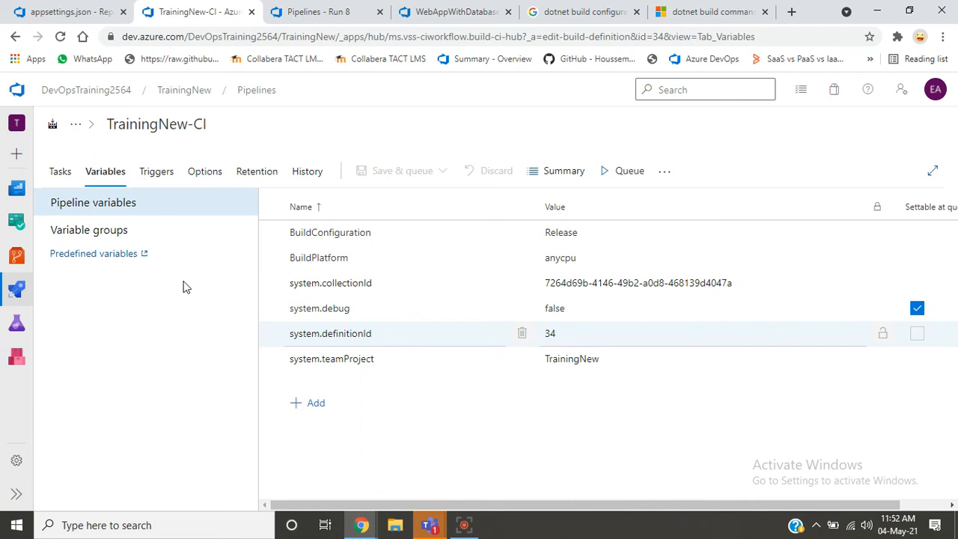
{"action": "left_click", "coordinate": [133, 235]}
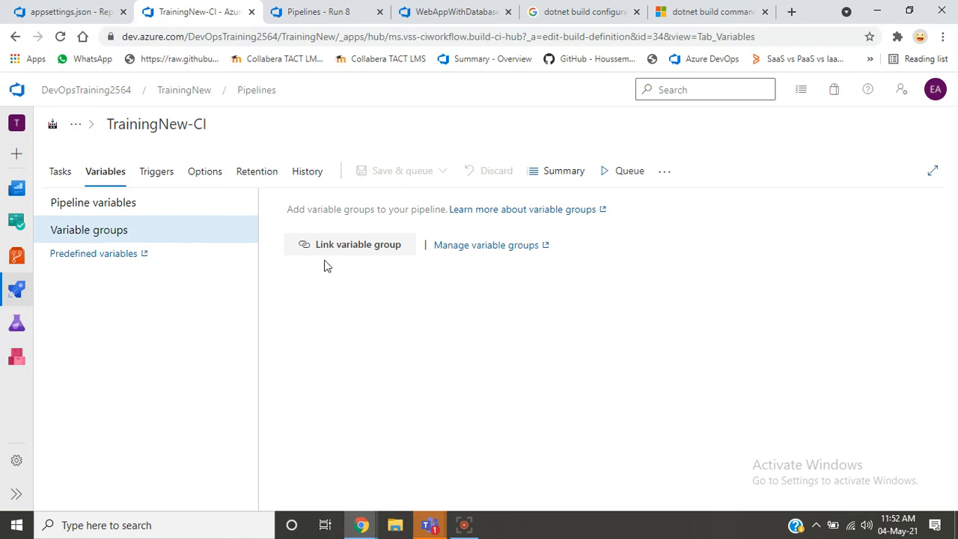
{"action": "left_click", "coordinate": [488, 246]}
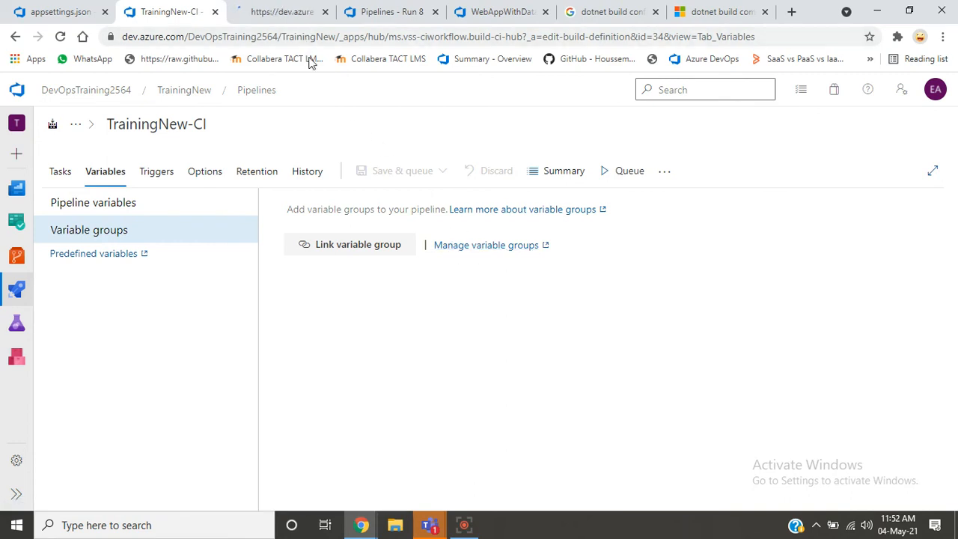
{"action": "left_click", "coordinate": [240, 16]}
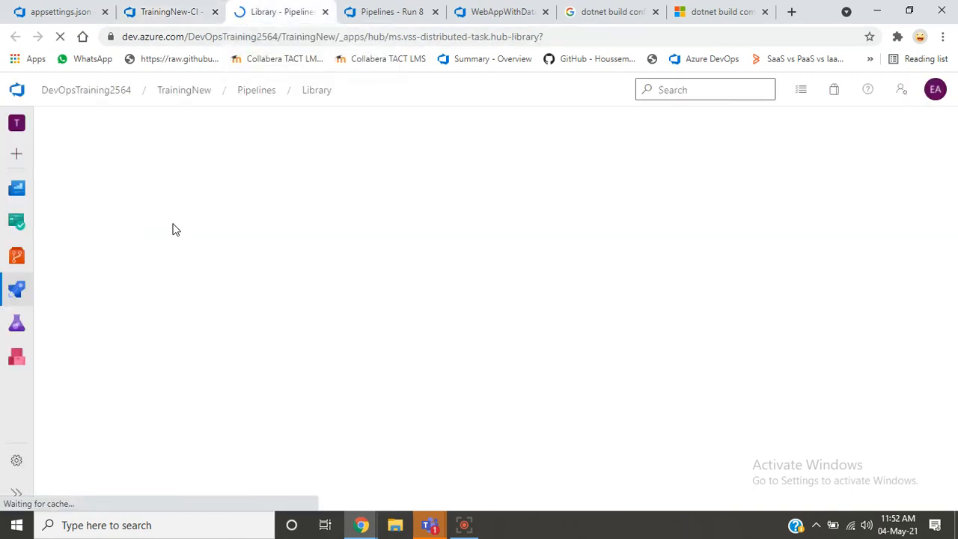
{"action": "mouse_move", "coordinate": [13, 289]}
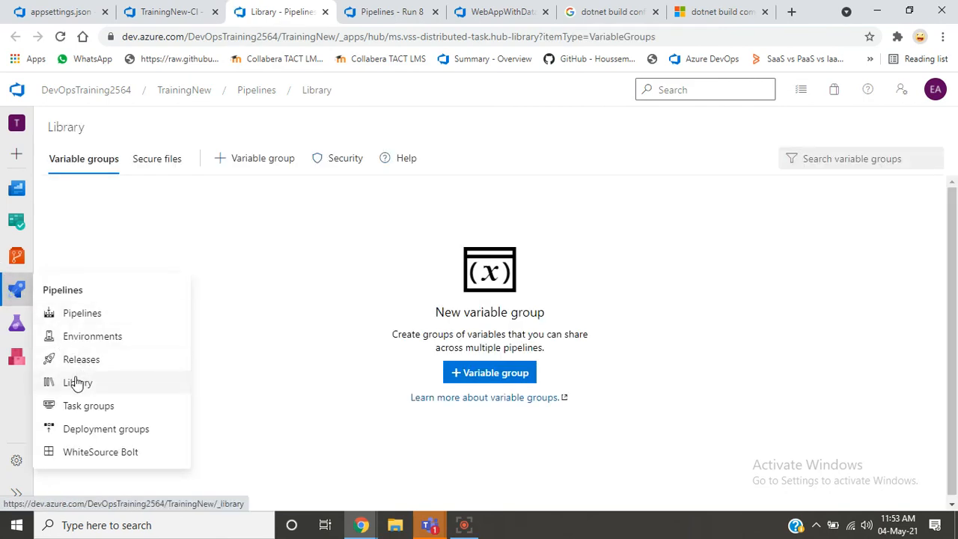
{"action": "double_click", "coordinate": [71, 127]}
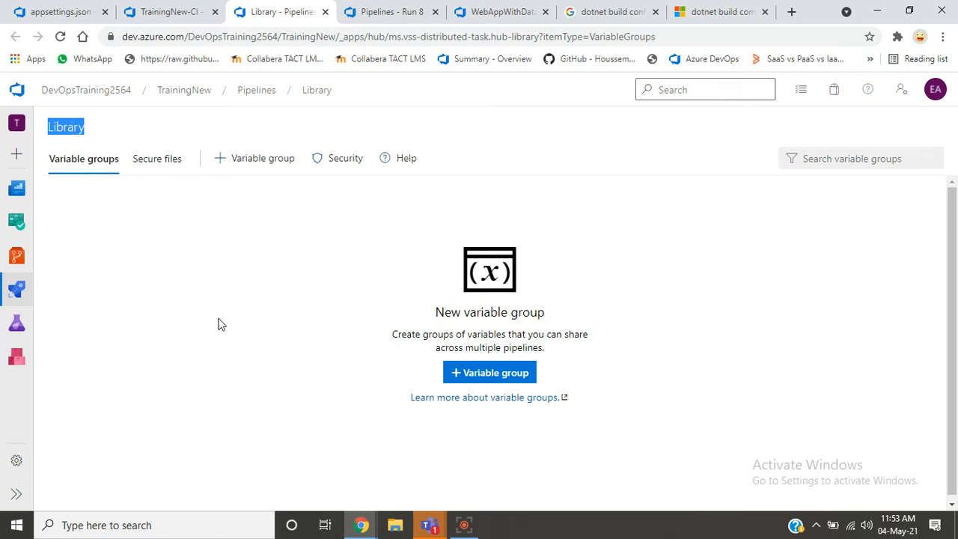
- Create a new variable group in the Library and name it Build Pipeline Variable Group
{"action": "left_click", "coordinate": [480, 372]}
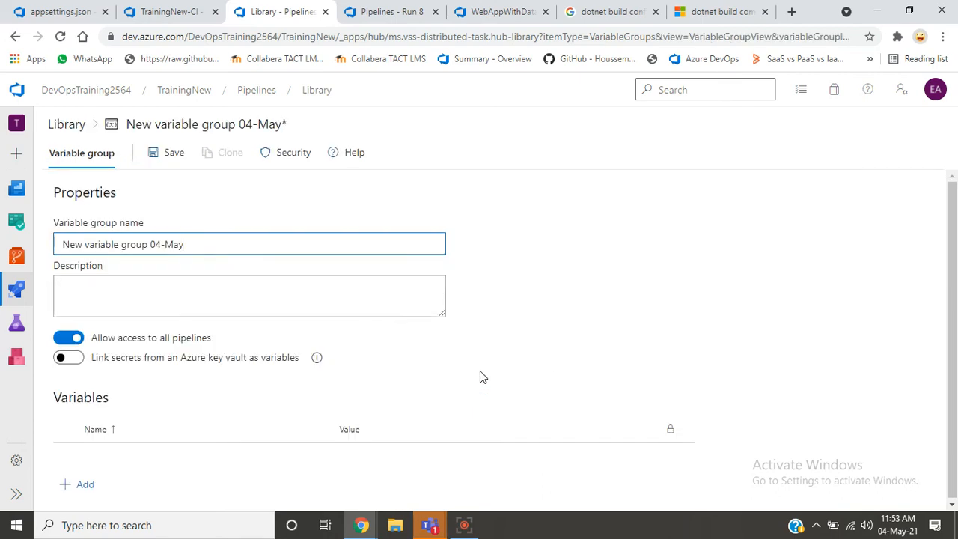
{"action": "key", "text": "ctrl+a"}
{"action": "type", "text": "B"}
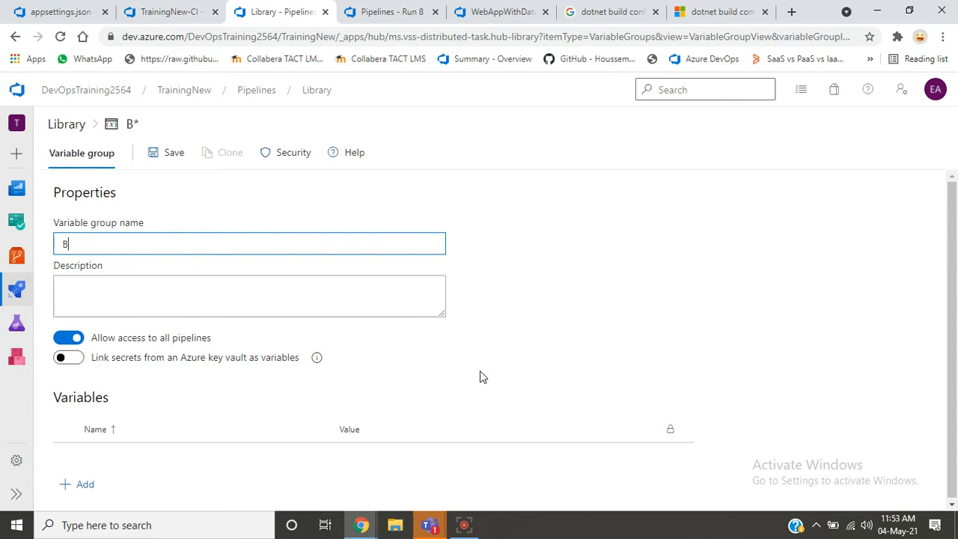
{"action": "type", "text": "uild Pipei"}
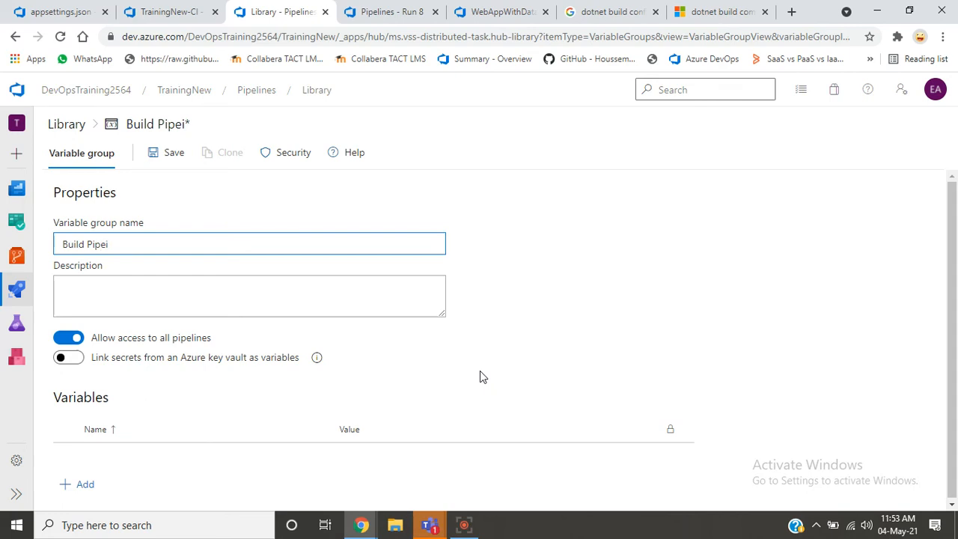
{"action": "key", "text": "BackSpace"}
{"action": "type", "text": "line Variable"}
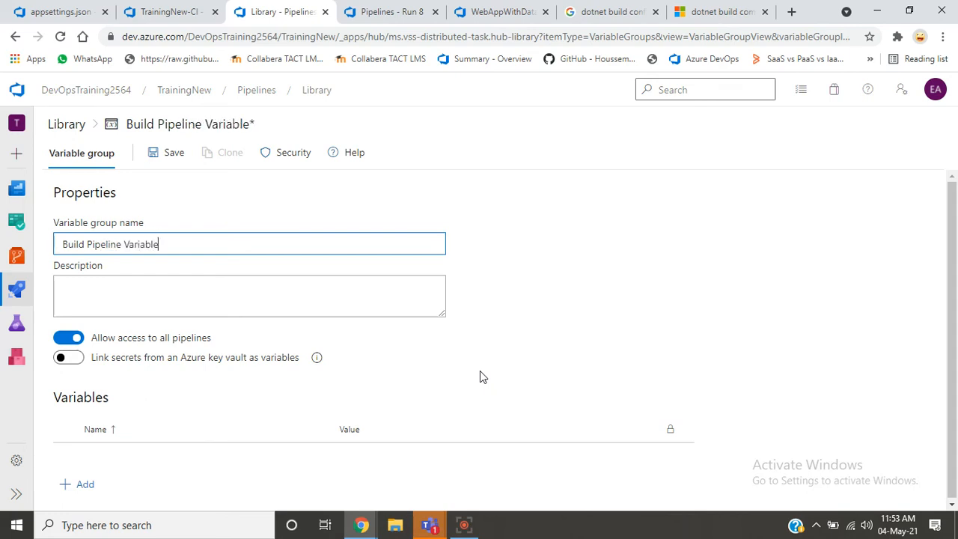
{"action": "type", "text": " Group"}
{"action": "left_click", "coordinate": [693, 225]}
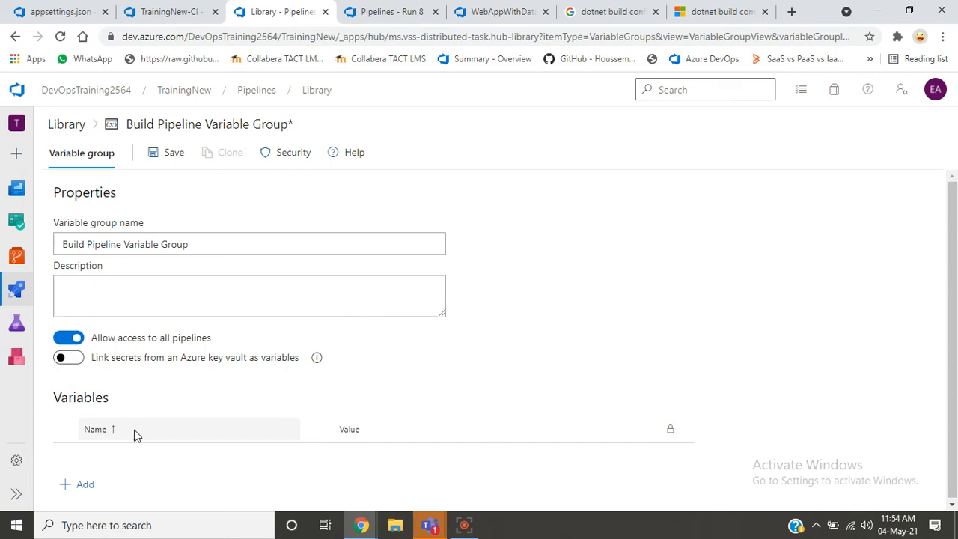
- Try linking Azure key vault secrets to the group, review TrainingNew-CI's variables and the Azure subscription choices, and turn the linking off
{"action": "left_click", "coordinate": [202, 363]}
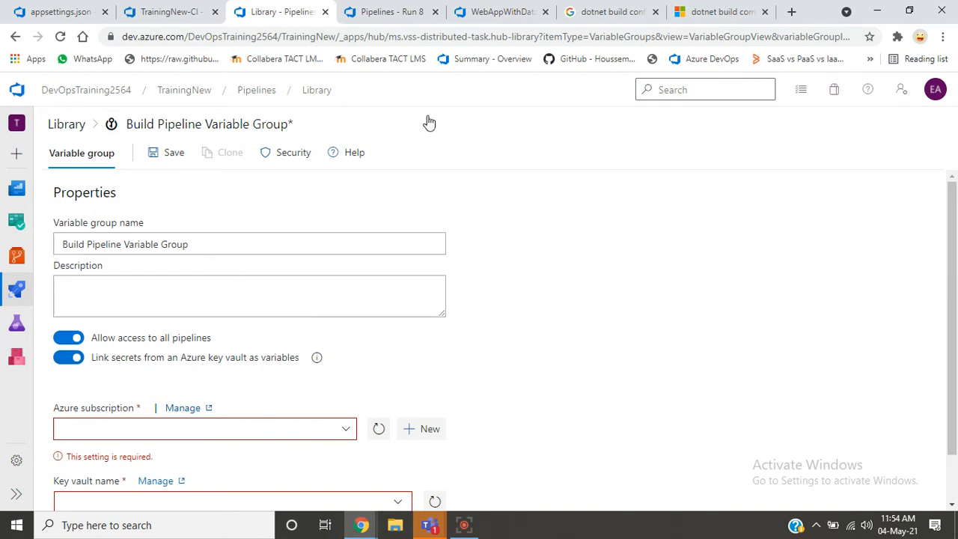
{"action": "left_click", "coordinate": [181, 12]}
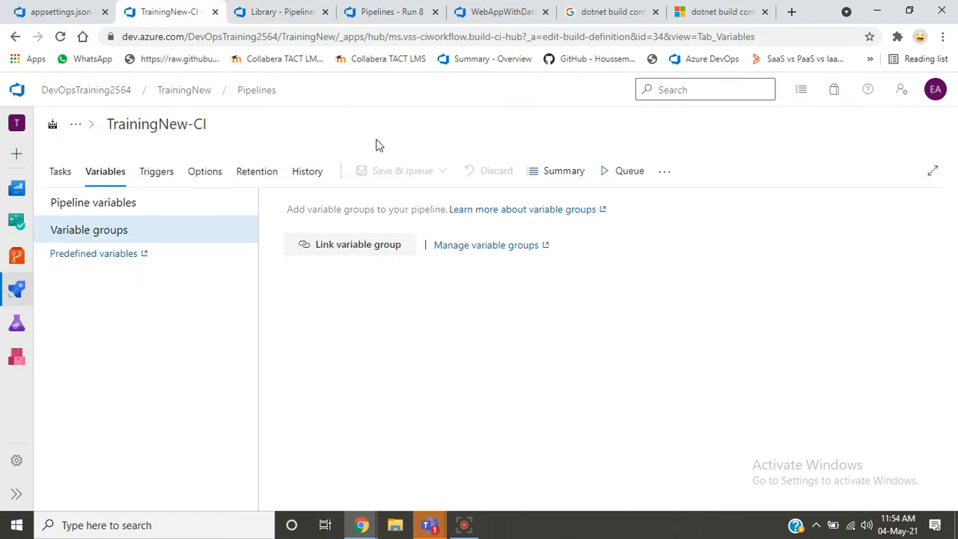
{"action": "left_click", "coordinate": [135, 202]}
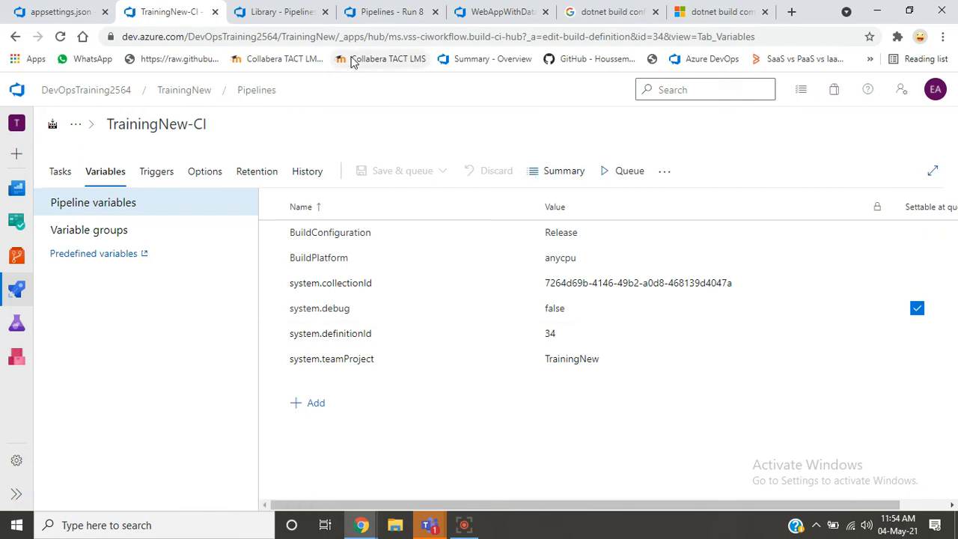
{"action": "left_click", "coordinate": [251, 10]}
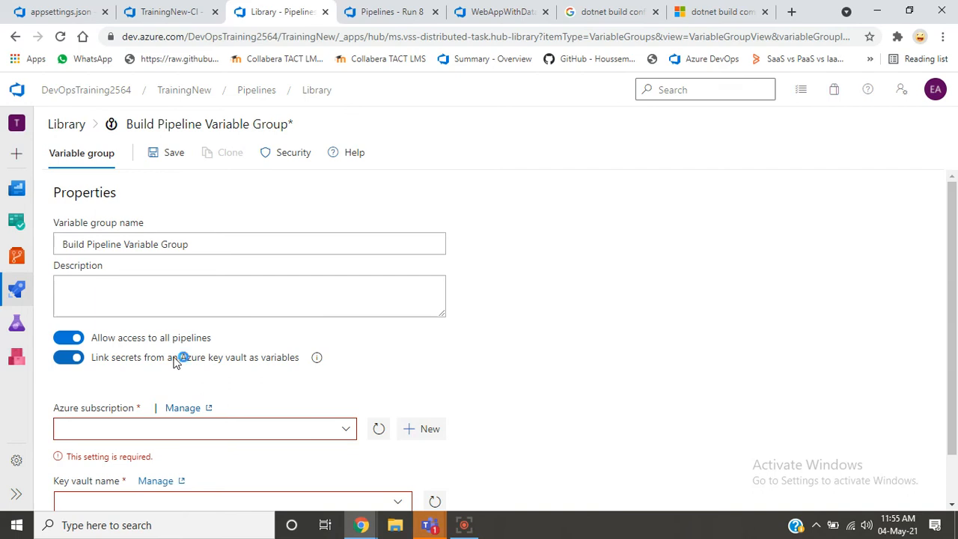
{"action": "scroll", "coordinate": [951, 247], "scroll_direction": "down", "scroll_amount": 2}
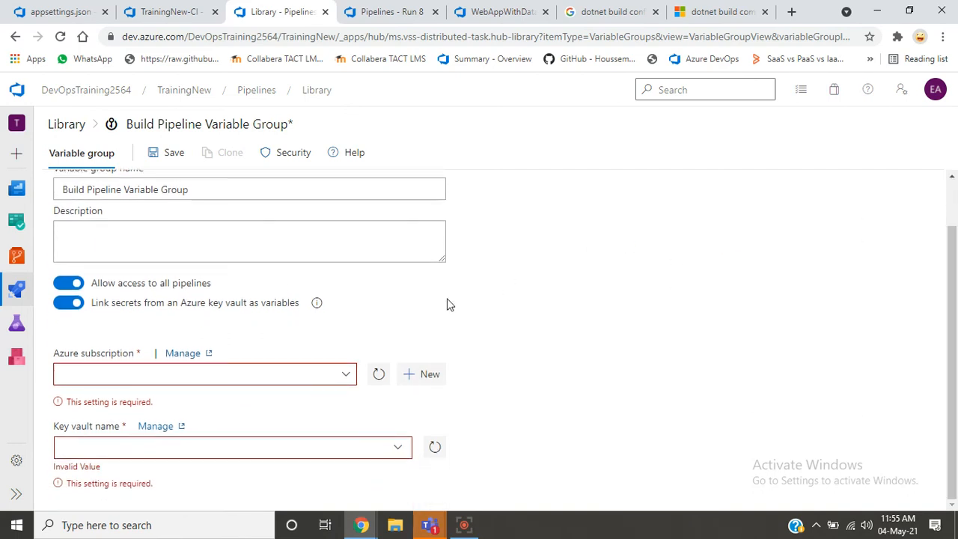
{"action": "left_click", "coordinate": [347, 383]}
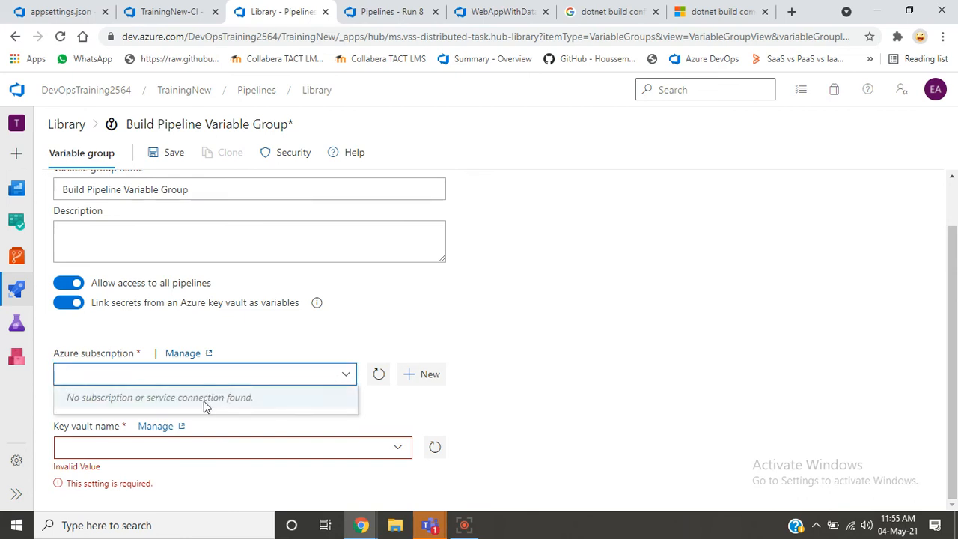
{"action": "left_click", "coordinate": [597, 397]}
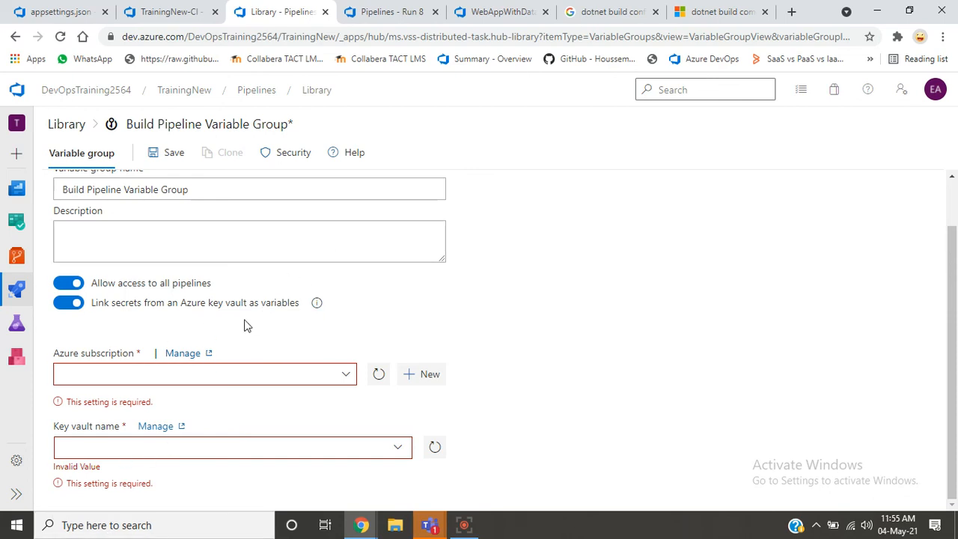
{"action": "left_click", "coordinate": [71, 307]}
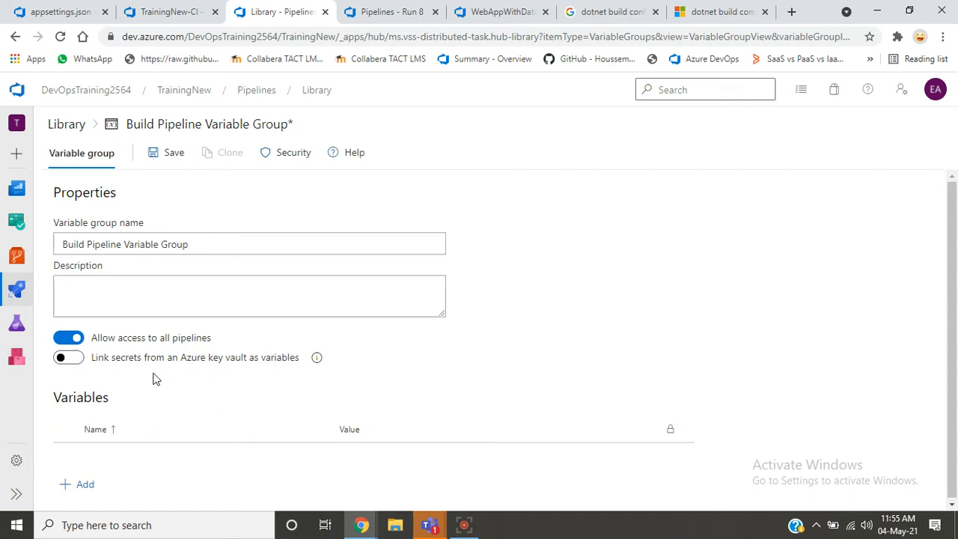
- Add a variable named Build.Configuration with the value Release to the Build Pipeline Variable Group
{"action": "left_click", "coordinate": [73, 487]}
{"action": "type", "text": "B"}
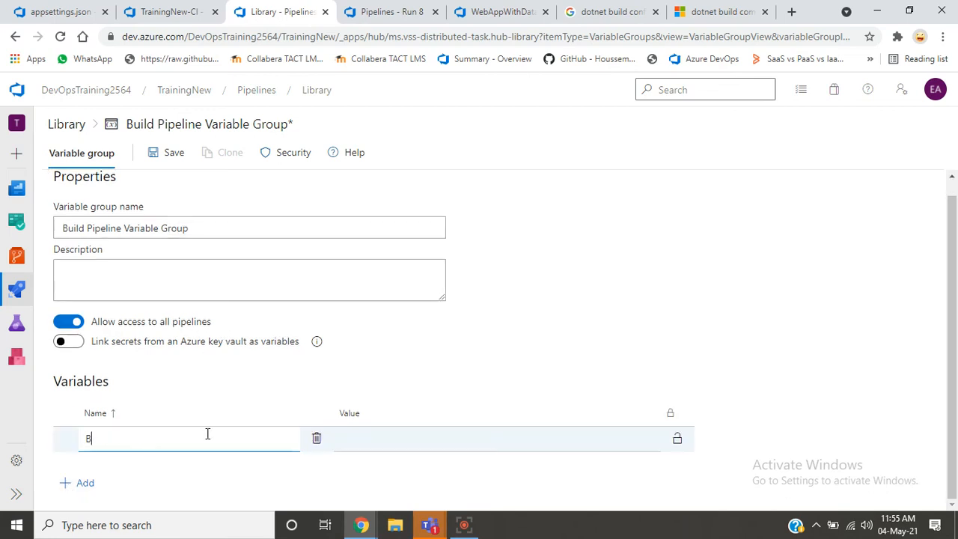
{"action": "type", "text": "uild.Configuration"}
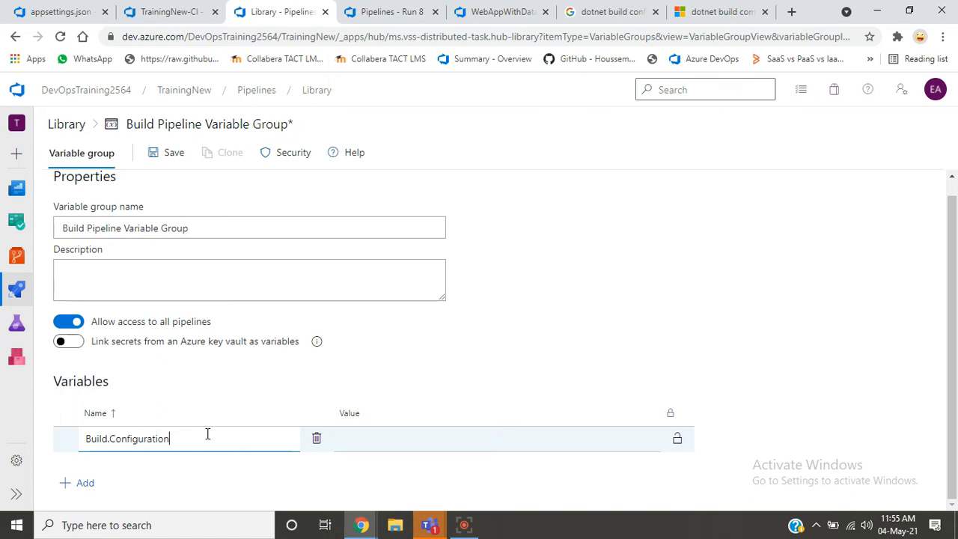
{"action": "left_click", "coordinate": [349, 439]}
{"action": "type", "text": "Release"}
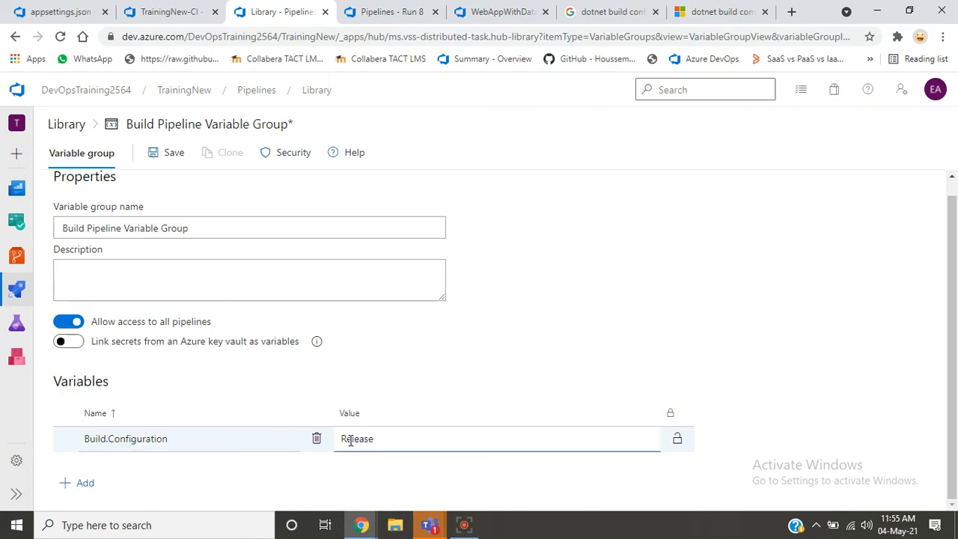
- Add a variable named BuildPlatform with the value anycpu to the Build Pipeline Variable Group and save the group
{"action": "left_click", "coordinate": [81, 492]}
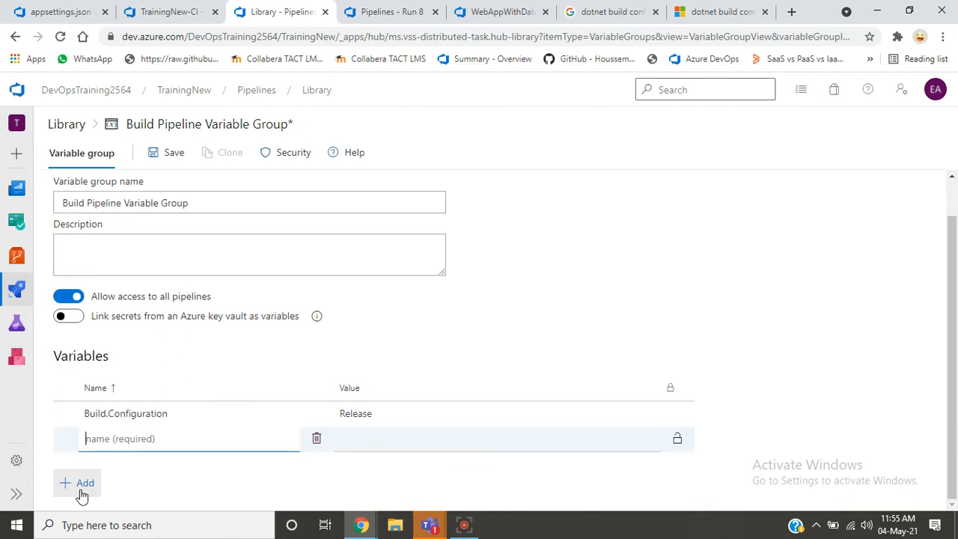
{"action": "type", "text": "BuildPlatform"}
{"action": "left_click", "coordinate": [82, 494]}
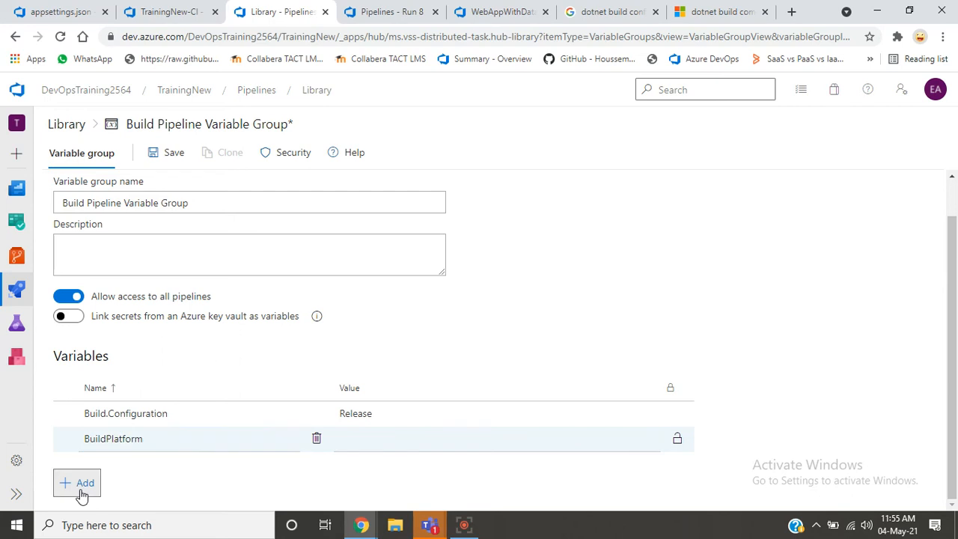
{"action": "left_click", "coordinate": [376, 442]}
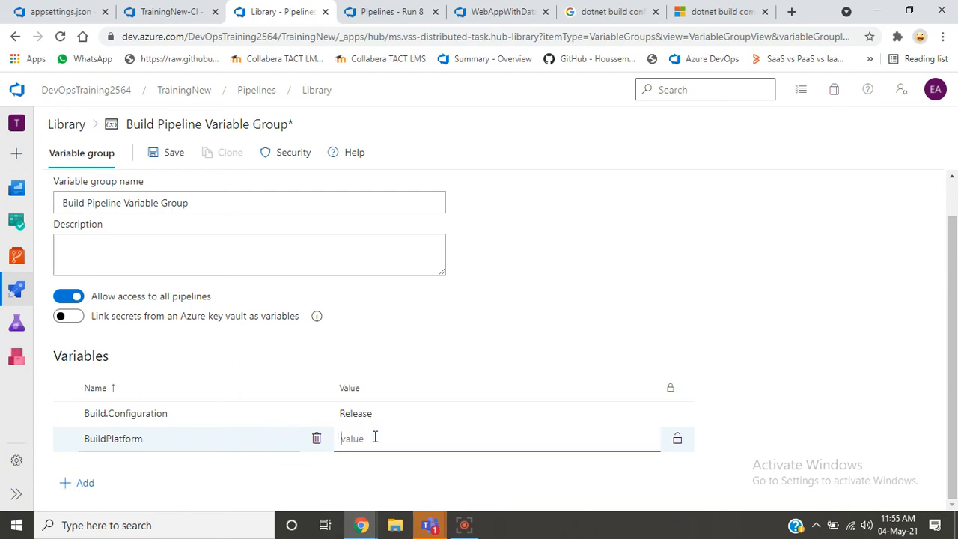
{"action": "type", "text": "anycpu"}
{"action": "left_click", "coordinate": [609, 368]}
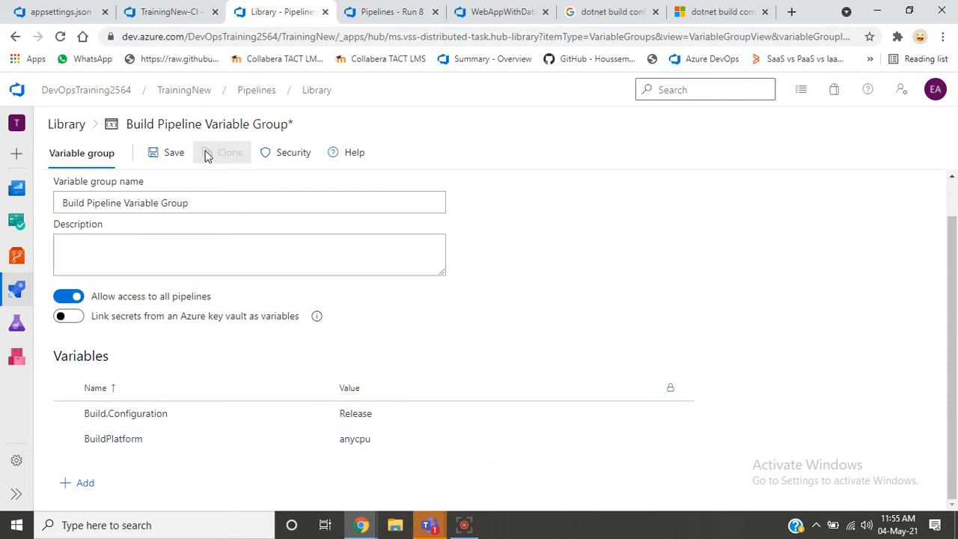
{"action": "left_click", "coordinate": [157, 153]}
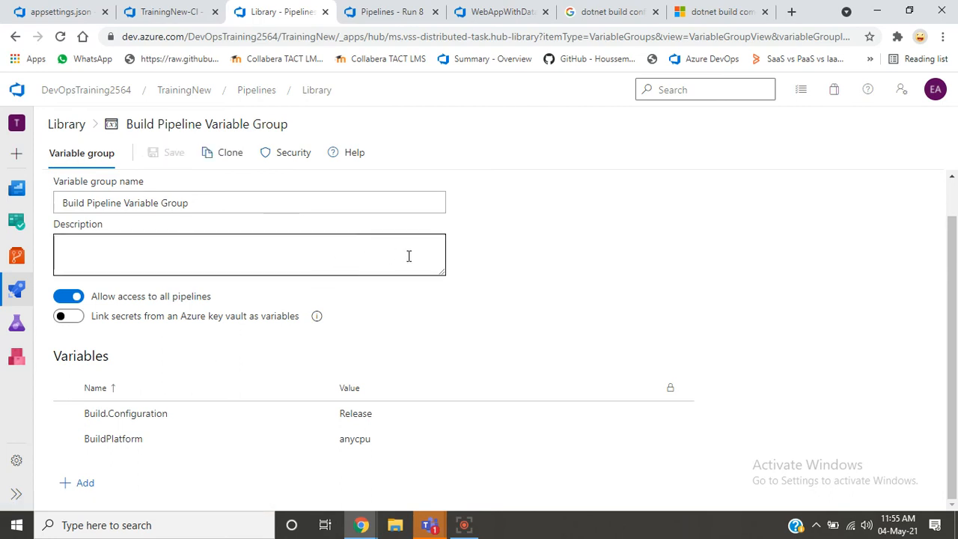
- Link the Build Pipeline Variable Group to the TrainingNew-CI pipeline and expand it to show its variables
{"action": "left_click", "coordinate": [183, 15]}
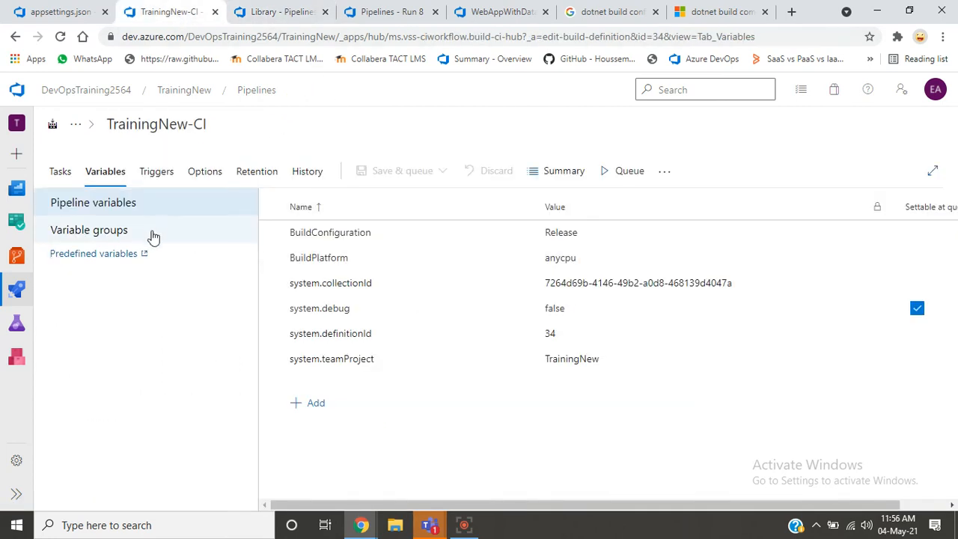
{"action": "left_click", "coordinate": [152, 236]}
{"action": "left_click", "coordinate": [314, 256]}
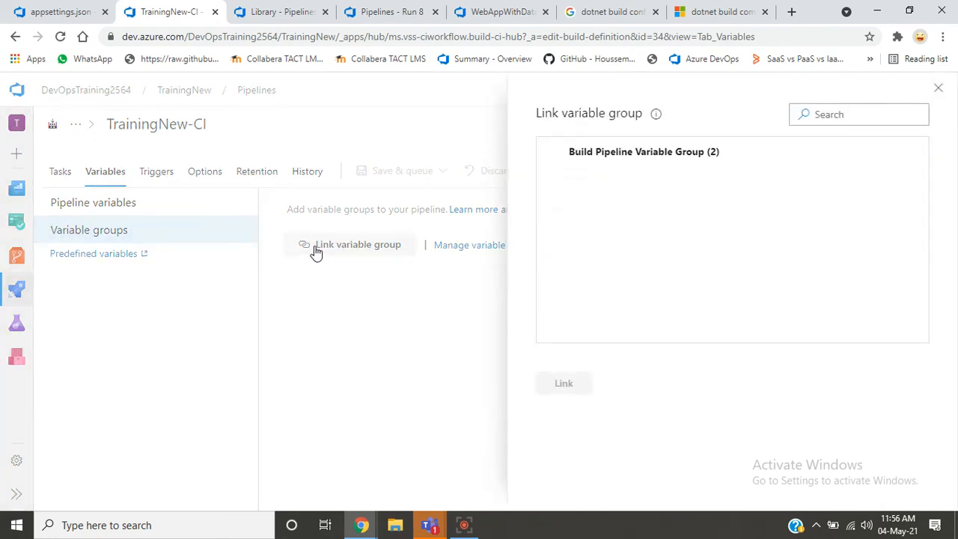
{"action": "left_click", "coordinate": [606, 152]}
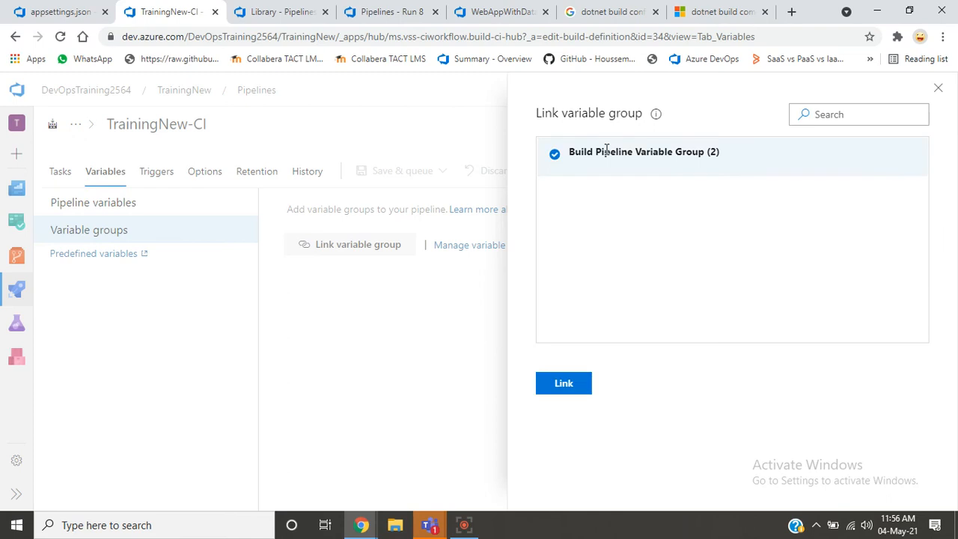
{"action": "left_click", "coordinate": [563, 383]}
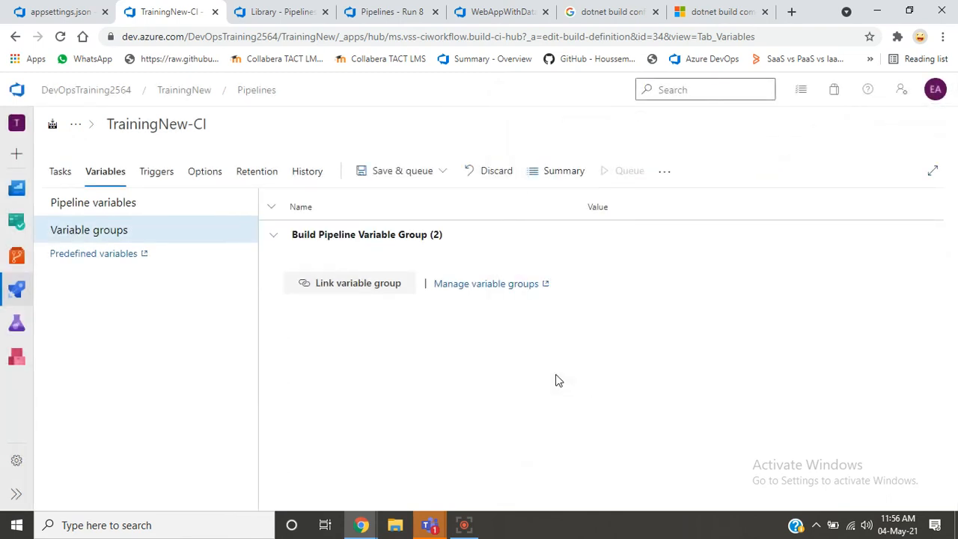
{"action": "left_click", "coordinate": [271, 238]}
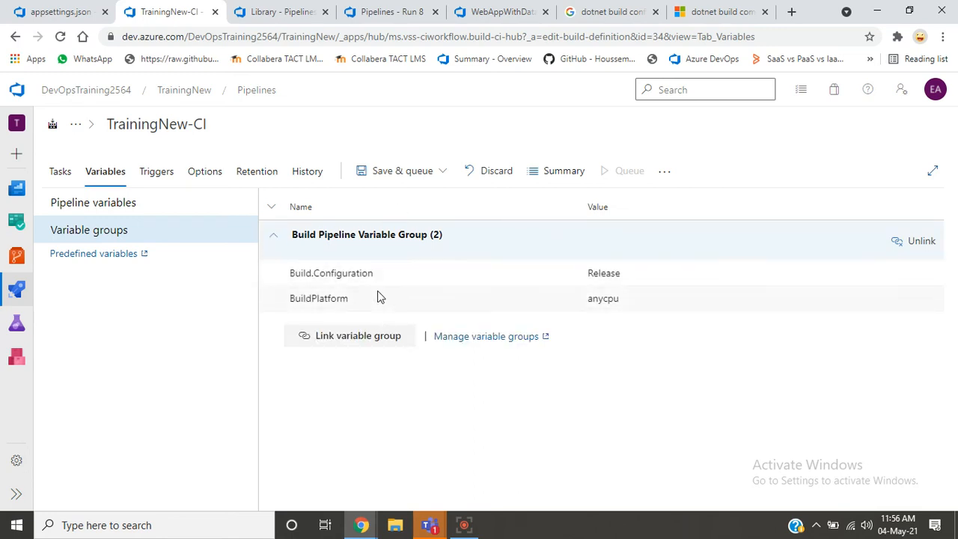
- Delete BuildConfiguration and BuildPlatform from TrainingNew-CI's own pipeline variables and return to its variable groups
{"action": "left_click", "coordinate": [119, 214]}
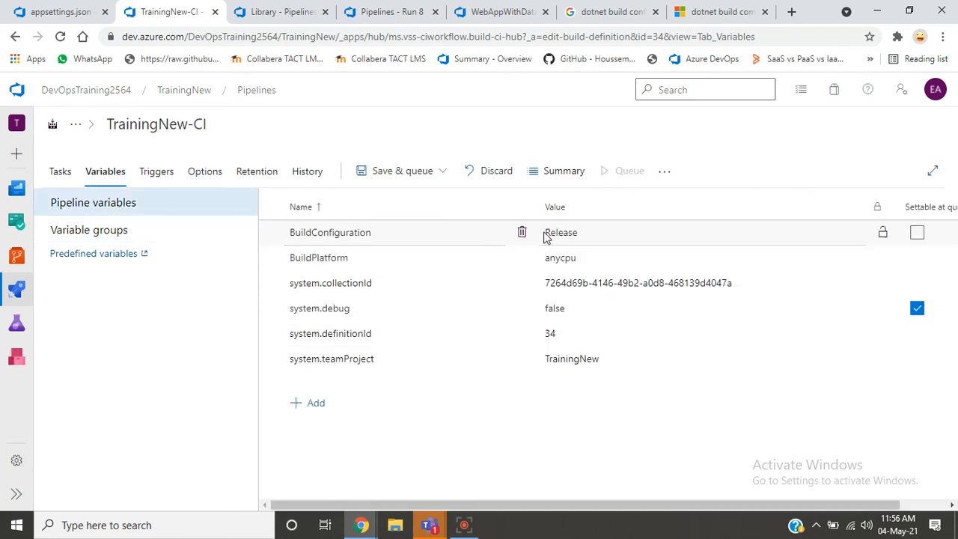
{"action": "left_click", "coordinate": [523, 234]}
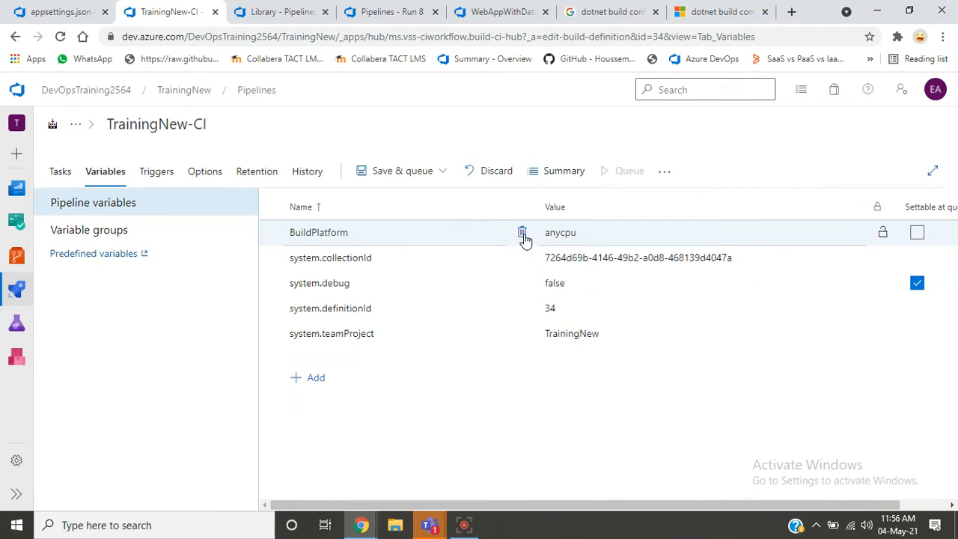
{"action": "left_click", "coordinate": [522, 233]}
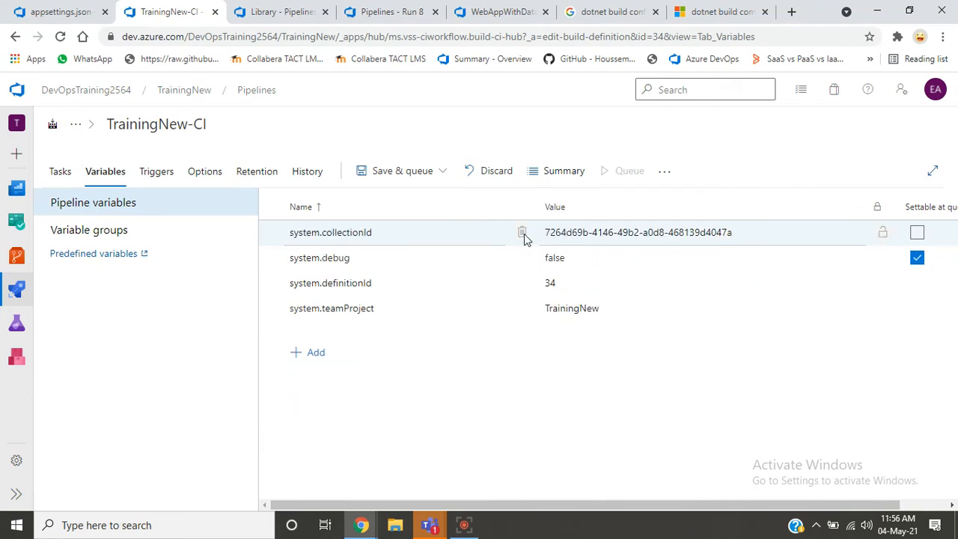
{"action": "left_click", "coordinate": [149, 230]}
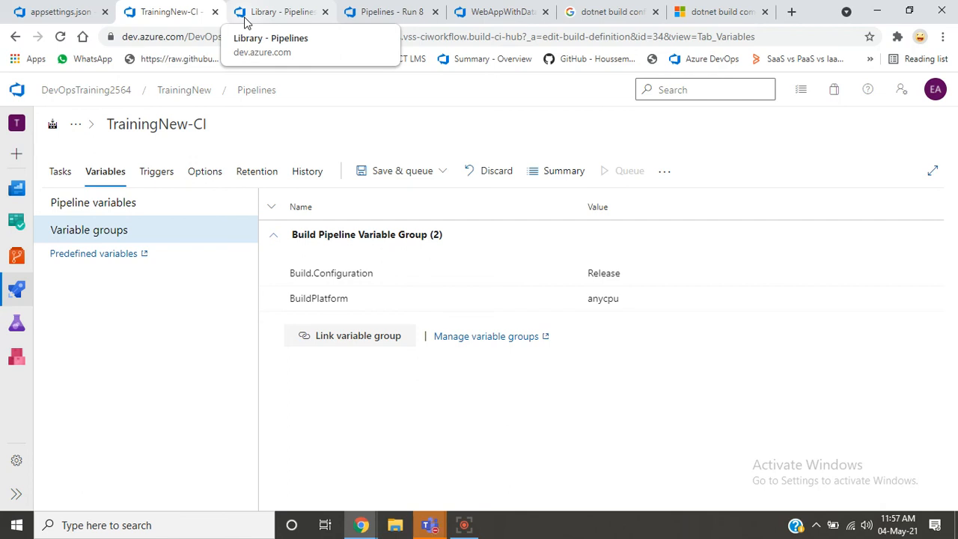
- Show TrainingNew-CI's trigger settings and start a Notepad note with the lines "Dev-A" and "CI Pipeline - Working", separated by a blank line
{"action": "left_click", "coordinate": [157, 178]}
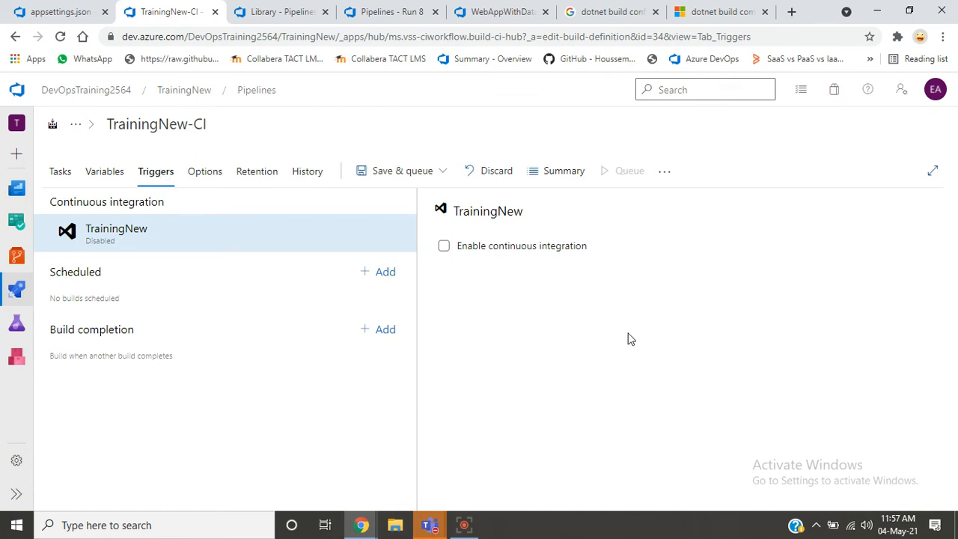
{"action": "key", "text": "super+r"}
{"action": "key", "text": "Return"}
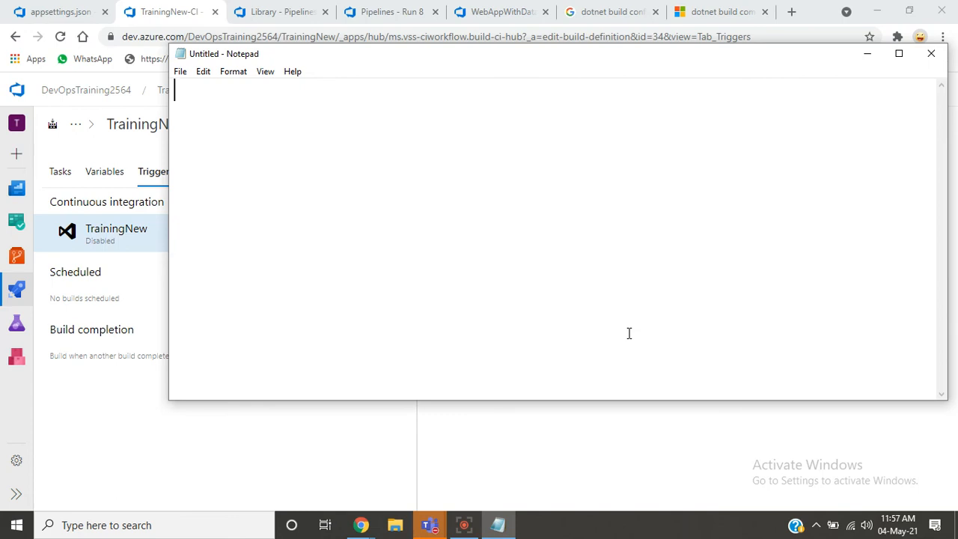
{"action": "type", "text": "D"}
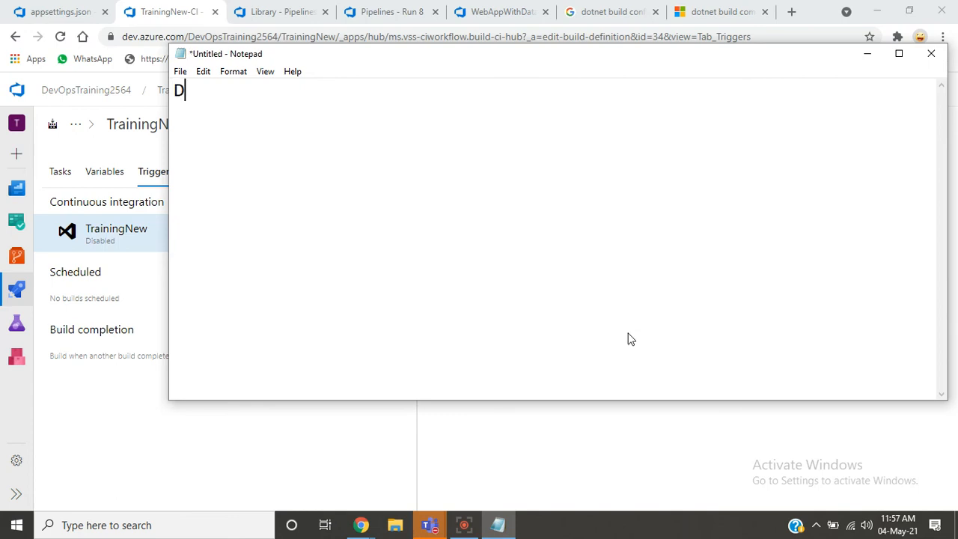
{"action": "type", "text": "ev-A"}
{"action": "key", "text": "Return"}
{"action": "key", "text": "Return"}
{"action": "type", "text": "CI"}
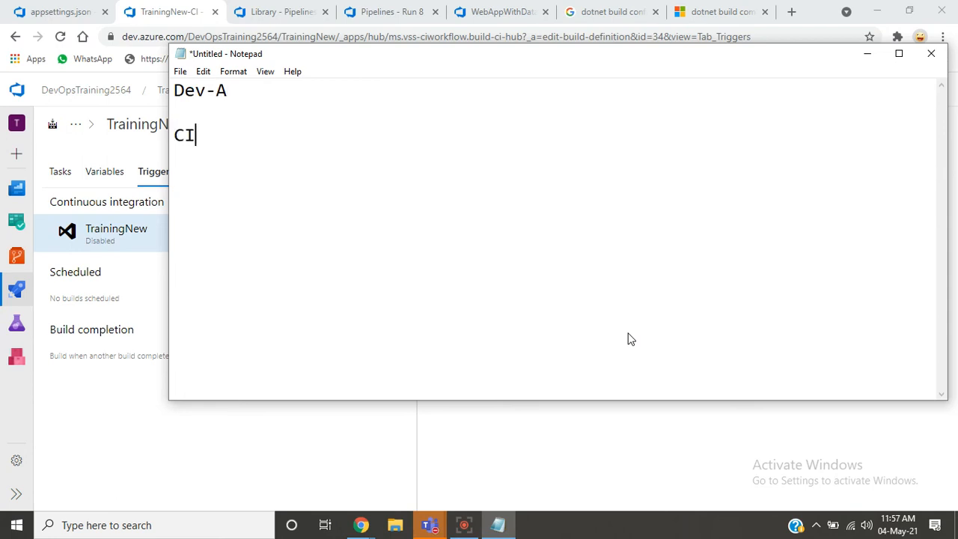
{"action": "type", "text": " Pip"}
{"action": "key", "text": "BackSpace"}
{"action": "type", "text": "ipelin"}
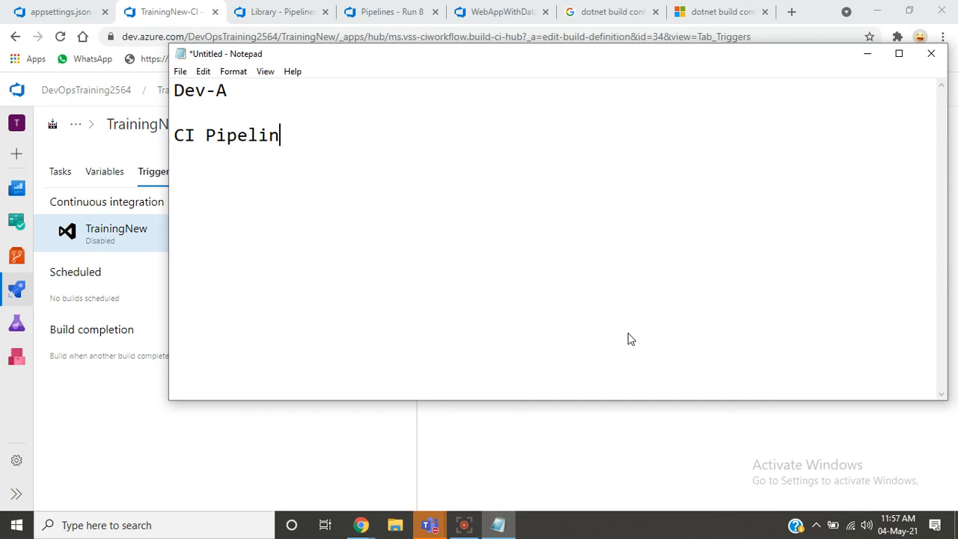
{"action": "type", "text": "e  - Working"}
- Extend the note's Dev-A line with "- Code Changes"
{"action": "key", "text": "Up"}
{"action": "key", "text": "Up"}
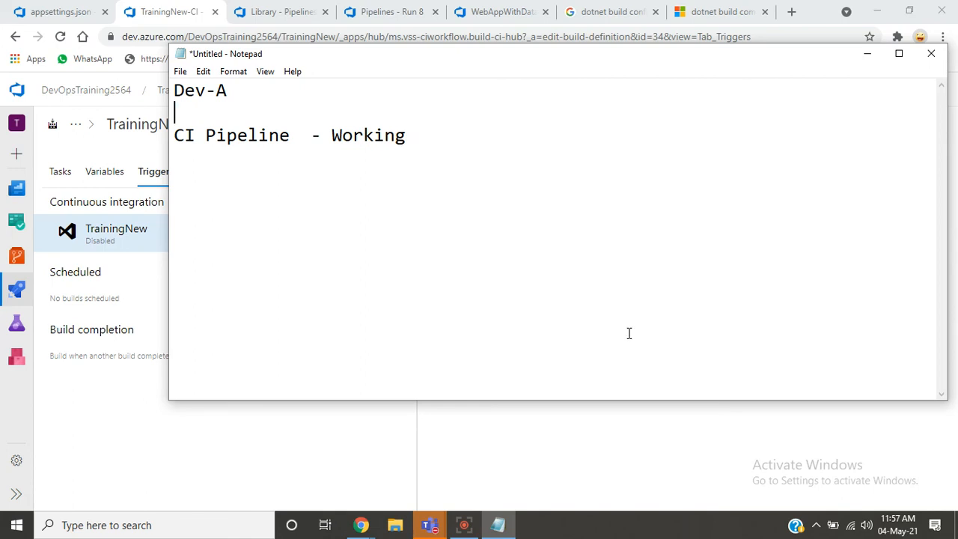
{"action": "key", "text": "Right"}
{"action": "key", "text": "Right"}
{"action": "key", "text": "Right"}
{"action": "key", "text": "Right"}
{"action": "key", "text": "Right"}
{"action": "key", "text": "Right"}
{"action": "key", "text": "Right"}
{"action": "key", "text": "Left"}
{"action": "key", "text": "Left"}
{"action": "type", "text": "- "}
{"action": "type", "text": "Cid"}
{"action": "key", "text": "BackSpace"}
{"action": "key", "text": "BackSpace"}
{"action": "type", "text": "ode Changes"}
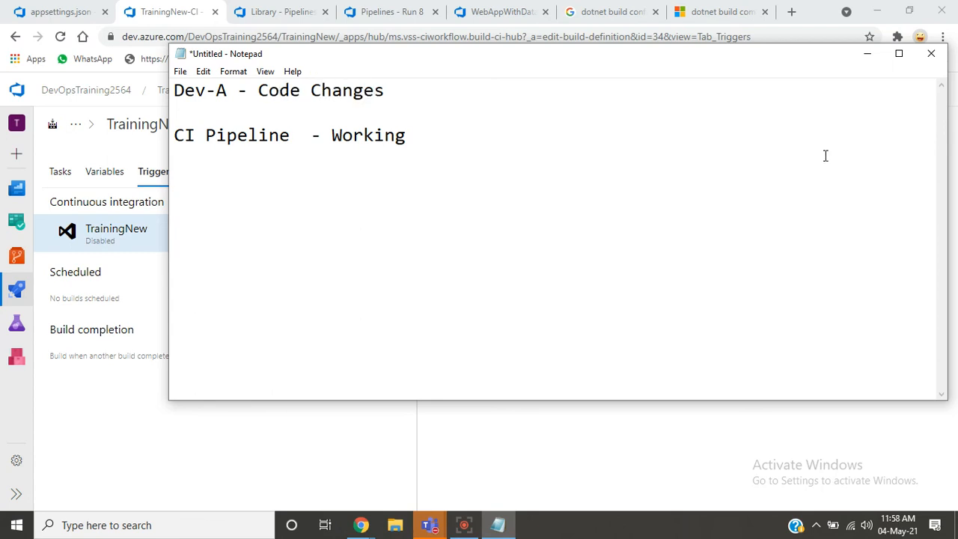
- Append "- Run Pipeline" to the note's CI Pipeline line
{"action": "left_click", "coordinate": [612, 138]}
{"action": "type", "text": "- Run Pipeline"}
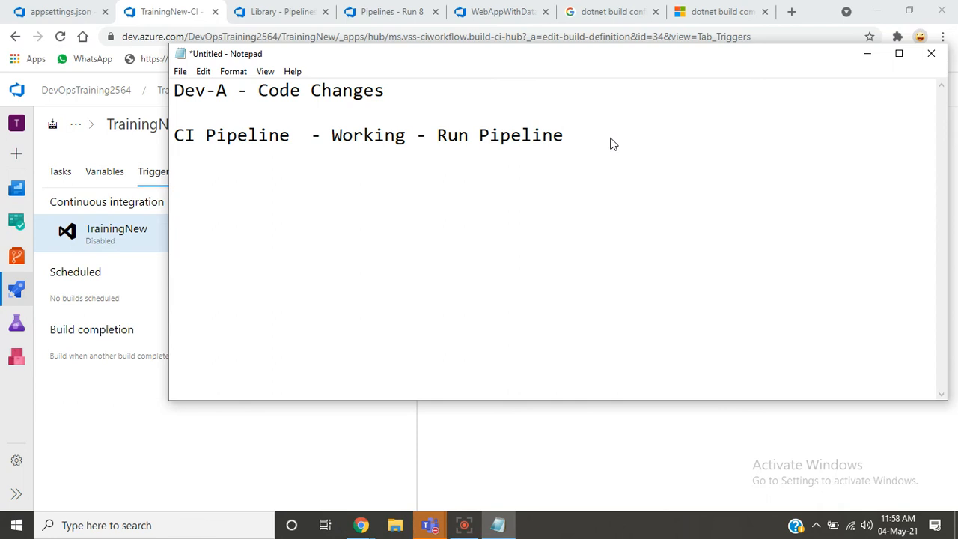
- Switch to the browser, examine Agent job 1 of WebAppWithDatabaseDemo's run #8, and return to TrainingNew-CI's triggers
{"action": "left_click", "coordinate": [368, 24]}
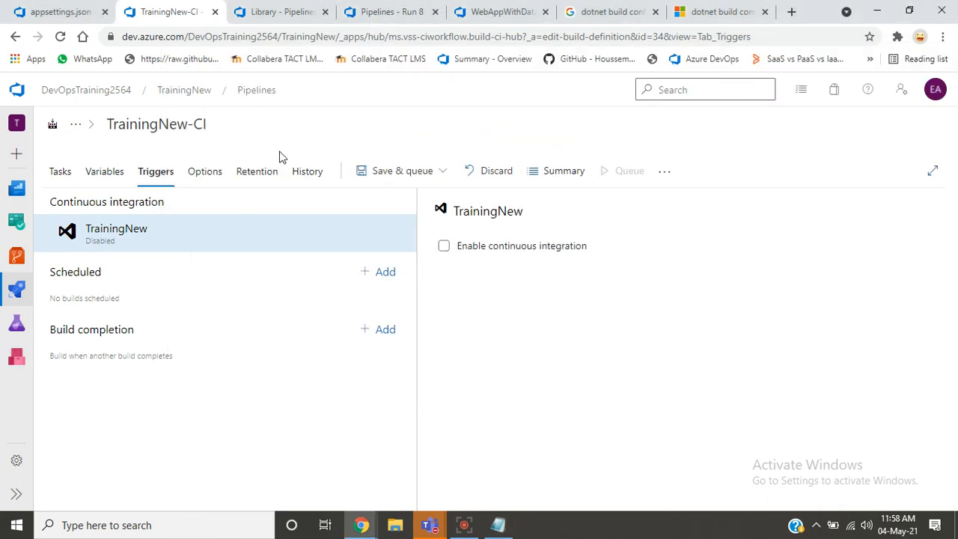
{"action": "left_click", "coordinate": [392, 11]}
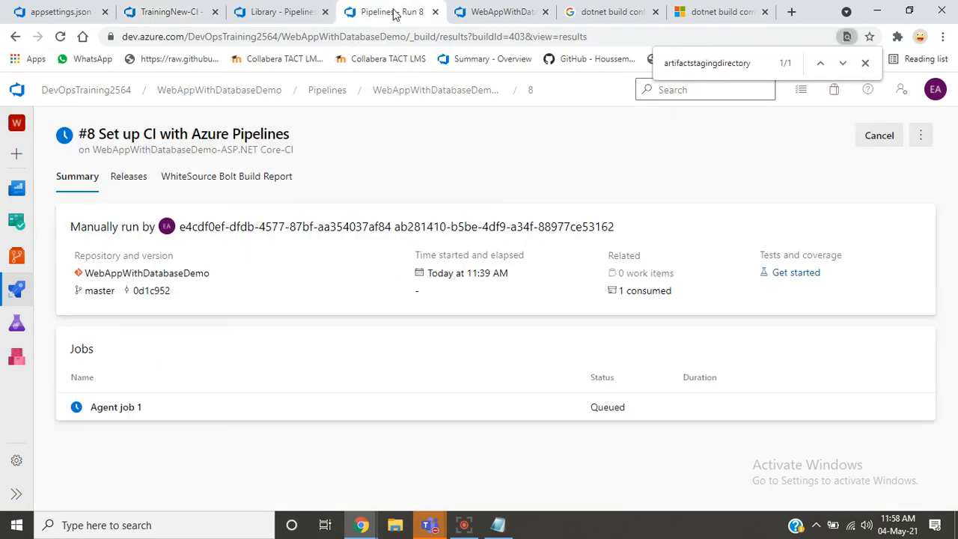
{"action": "left_click", "coordinate": [208, 407]}
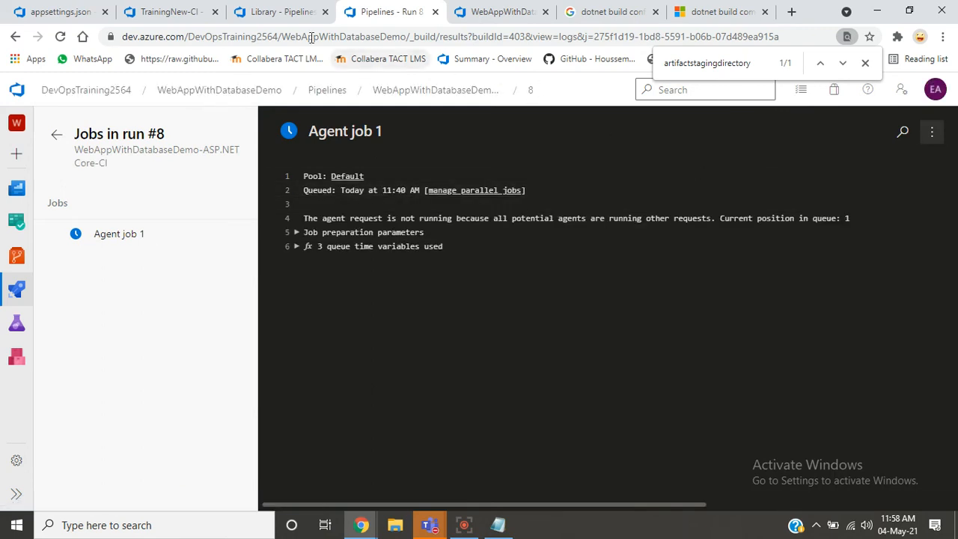
{"action": "left_click", "coordinate": [269, 13]}
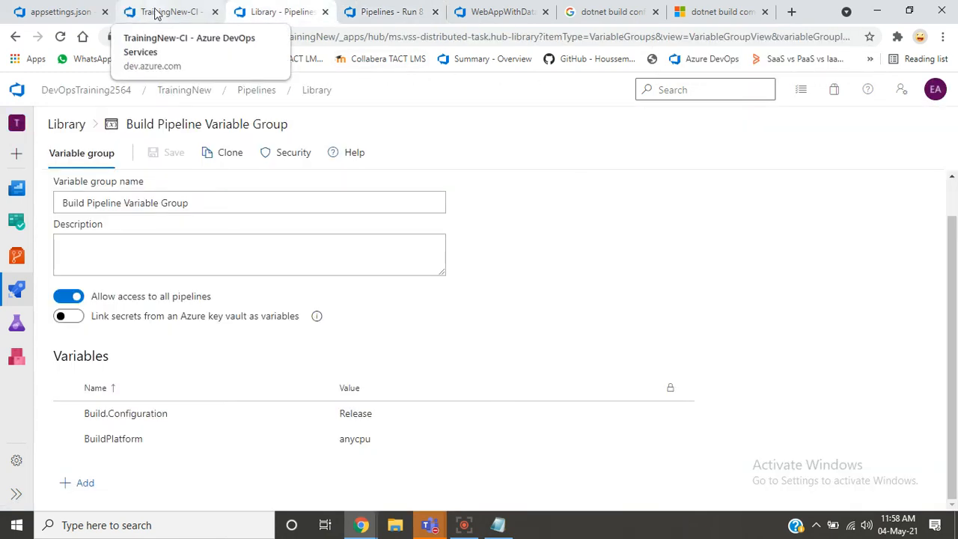
{"action": "left_click", "coordinate": [155, 13]}
- Switch back to Notepad, append "- 10 mins - Success" to the CI Pipeline line, and leave a blank line below it
{"action": "key", "text": "alt+Tab"}
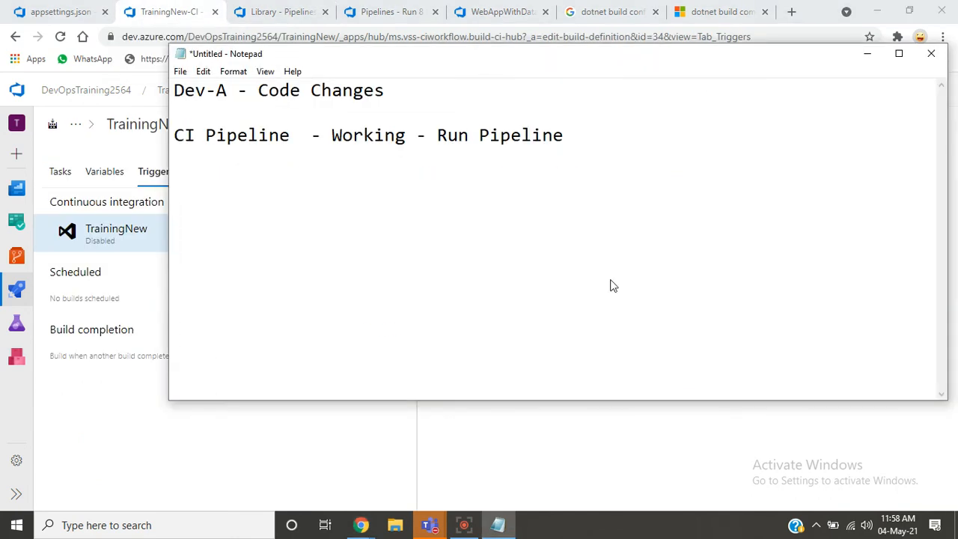
{"action": "type", "text": "- 10 mins "}
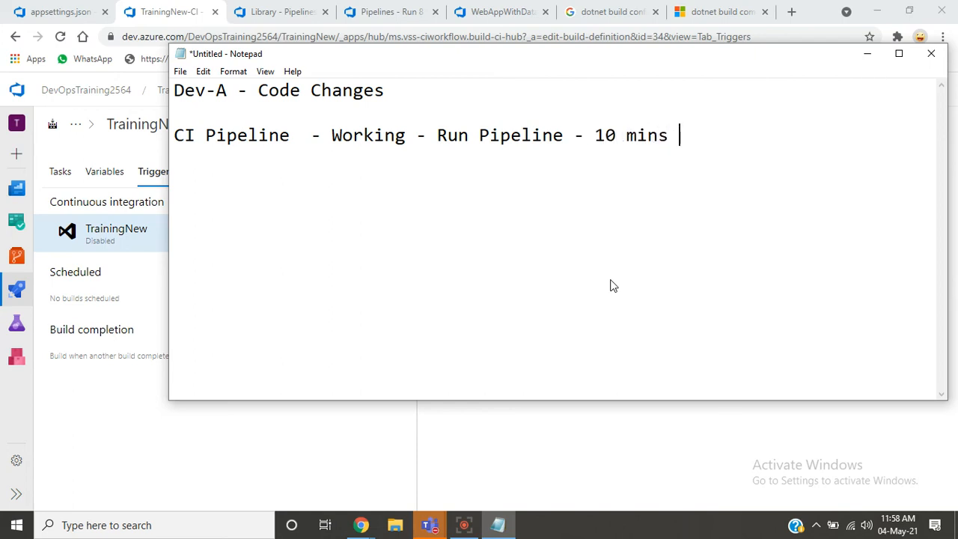
{"action": "type", "text": "- Success"}
{"action": "key", "text": "Return"}
{"action": "key", "text": "Return"}
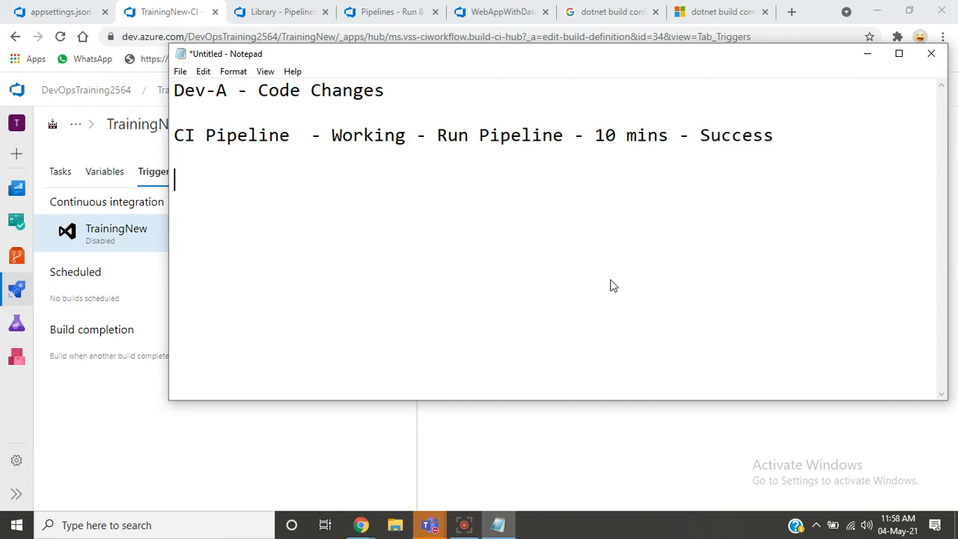
- Add the lines "12 Changes", "12 pipeline" and "120 - 2hrs" to the note, with blank lines between them
{"action": "type", "text": "12 Chan"}
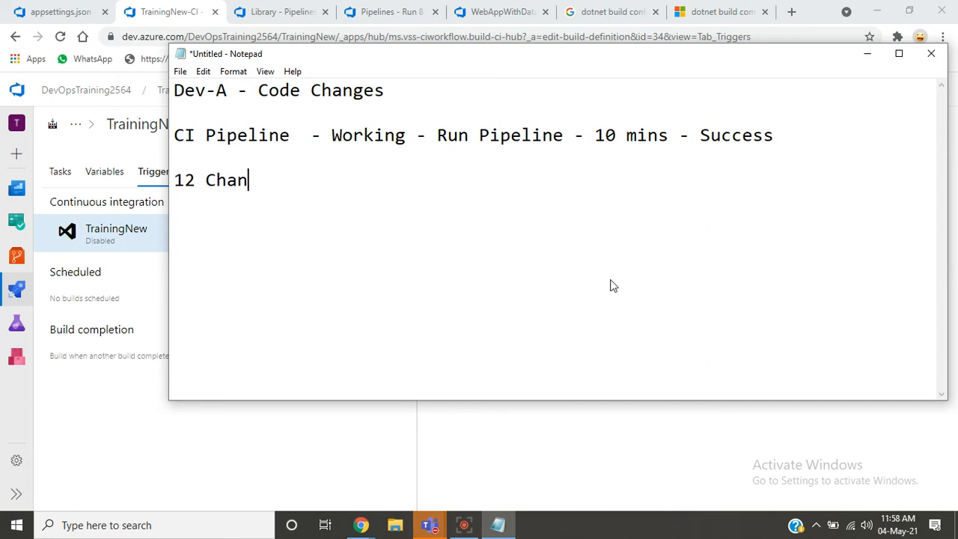
{"action": "type", "text": "ges"}
{"action": "key", "text": "Return"}
{"action": "key", "text": "Return"}
{"action": "type", "text": "12 pipelin"}
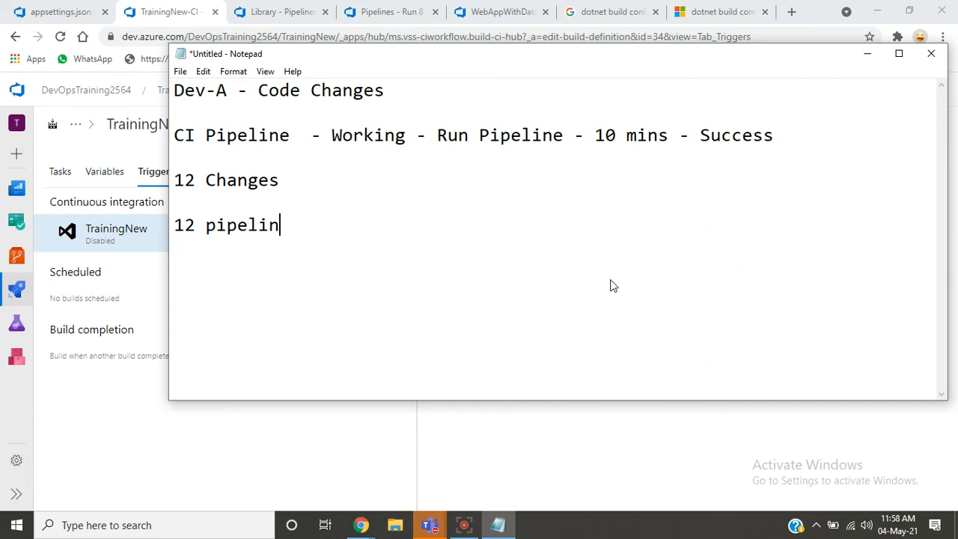
{"action": "type", "text": "e"}
{"action": "key", "text": "Return"}
{"action": "key", "text": "Return"}
{"action": "type", "text": "120 - 2hrs"}
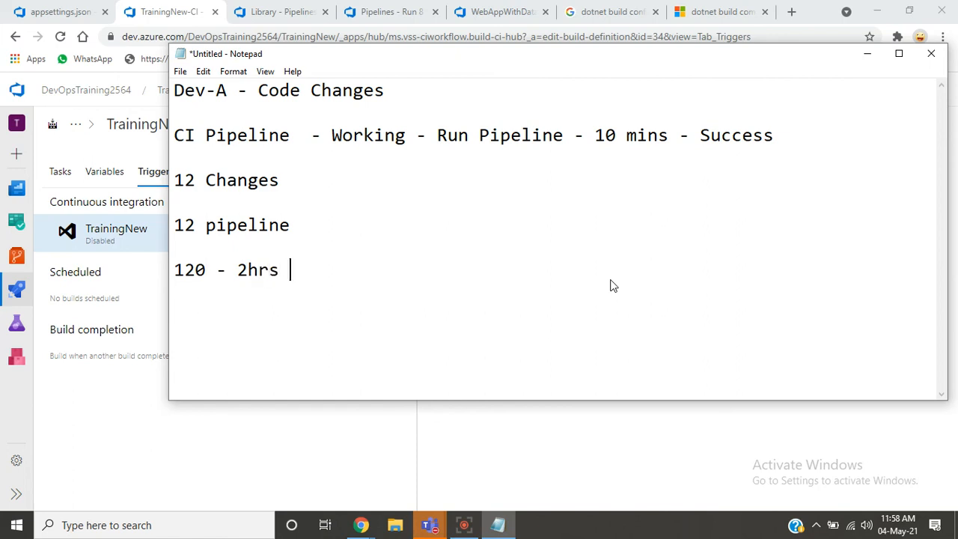
- Add a trailing dash to the note's "12 pipeline" line
{"action": "key", "text": "Up"}
{"action": "key", "text": "Up"}
{"action": "key", "text": "Up"}
{"action": "key", "text": "Down"}
{"action": "key", "text": "Right"}
{"action": "key", "text": "Right"}
{"action": "key", "text": "Right"}
{"action": "key", "text": "Right"}
{"action": "key", "text": "Right"}
{"action": "key", "text": "Right"}
{"action": "key", "text": "Right"}
{"action": "key", "text": "Right"}
{"action": "key", "text": "Right"}
{"action": "key", "text": "Right"}
{"action": "key", "text": "Right"}
{"action": "type", "text": "- 2"}
{"action": "key", "text": "BackSpace"}
{"action": "key", "text": "BackSpace"}
- Insert the word "Manual" before "Run Pipeline" in the note's CI Pipeline line
{"action": "key", "text": "Up"}
{"action": "key", "text": "Up"}
{"action": "key", "text": "Up"}
{"action": "key", "text": "Up"}
{"action": "key", "text": "End"}
{"action": "key", "text": "Left"}
{"action": "key", "text": "Left"}
{"action": "key", "text": "Left"}
{"action": "key", "text": "Left"}
{"action": "key", "text": "Left"}
{"action": "key", "text": "Left"}
{"action": "key", "text": "Left"}
{"action": "key", "text": "Left"}
{"action": "key", "text": "Left"}
{"action": "key", "text": "Left"}
{"action": "key", "text": "Left"}
{"action": "key", "text": "Left"}
{"action": "key", "text": "Left"}
{"action": "key", "text": "Left"}
{"action": "key", "text": "Left"}
{"action": "key", "text": "Left"}
{"action": "key", "text": "Left"}
{"action": "key", "text": "Left"}
{"action": "key", "text": "Left"}
{"action": "key", "text": "Left"}
{"action": "key", "text": "Left"}
{"action": "key", "text": "Left"}
{"action": "type", "text": "M"}
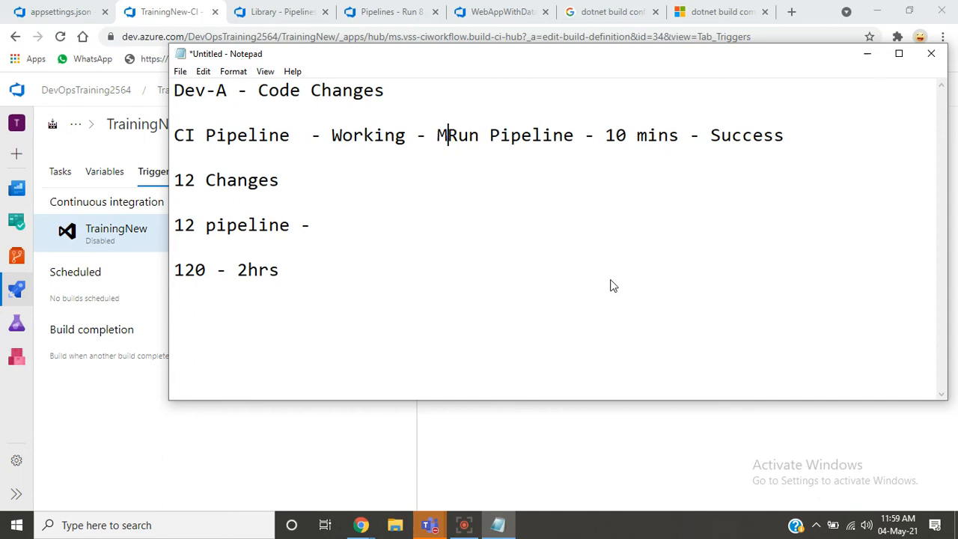
{"action": "type", "text": "anuall"}
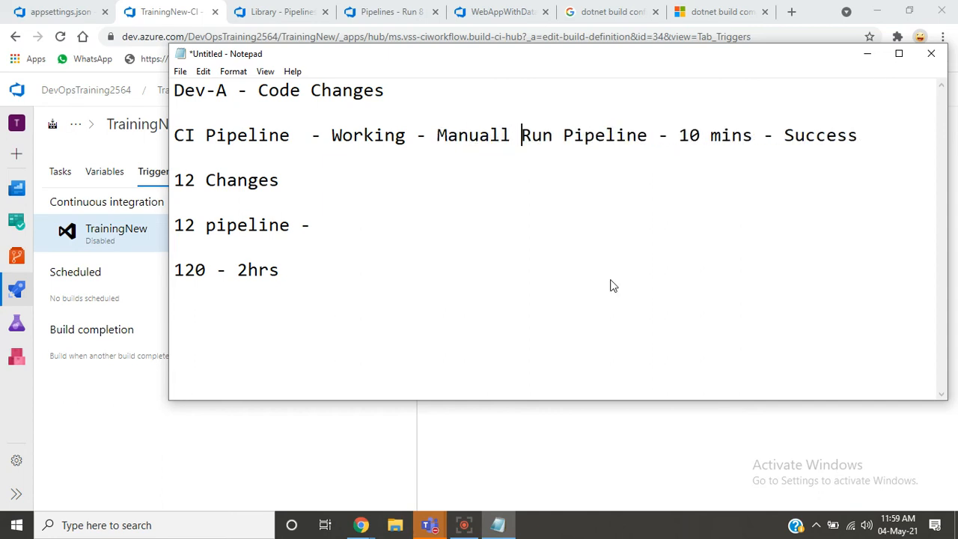
{"action": "key", "text": "BackSpace"}
{"action": "key", "text": "BackSpace"}
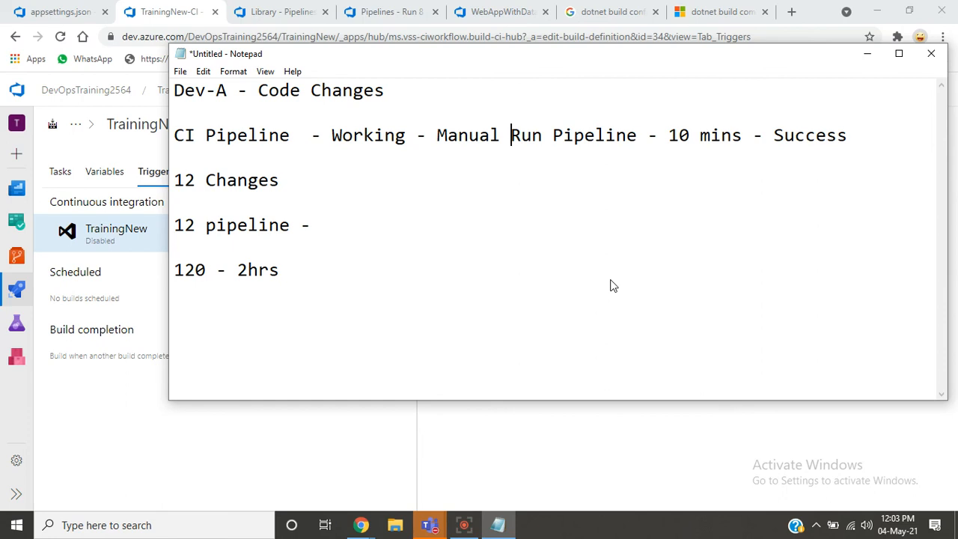
- Add the line "Enable Continous Integration -" below "120 - 2hrs" in the note, leaving a blank line between them
{"action": "key", "text": "Down"}
{"action": "key", "text": "Down"}
{"action": "key", "text": "Down"}
{"action": "key", "text": "Down"}
{"action": "key", "text": "Down"}
{"action": "key", "text": "Down"}
{"action": "key", "text": "Right"}
{"action": "key", "text": "Right"}
{"action": "key", "text": "Right"}
{"action": "key", "text": "Right"}
{"action": "key", "text": "Right"}
{"action": "key", "text": "Right"}
{"action": "key", "text": "Right"}
{"action": "key", "text": "Right"}
{"action": "key", "text": "Right"}
{"action": "key", "text": "Right"}
{"action": "key", "text": "Right"}
{"action": "key", "text": "Return"}
{"action": "key", "text": "Return"}
{"action": "type", "text": "Enable Conti"}
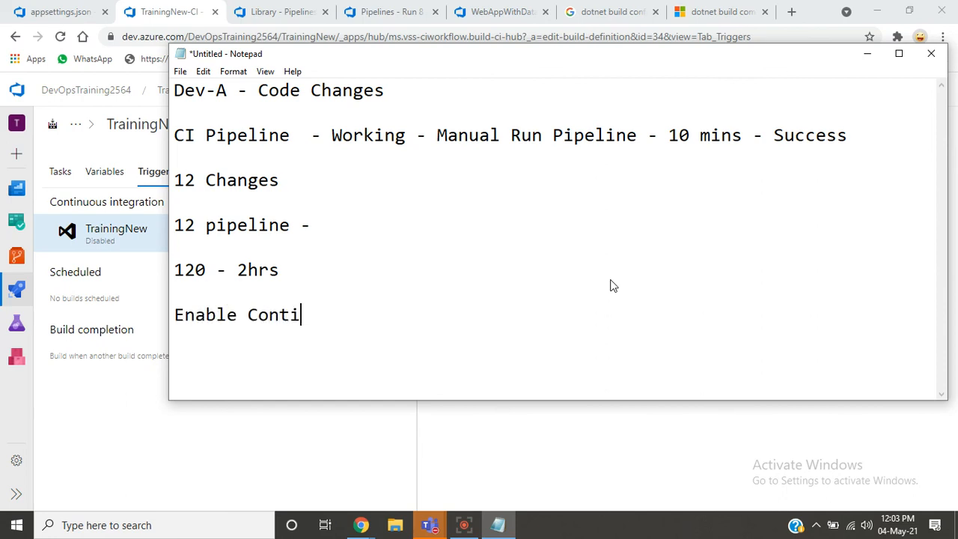
{"action": "type", "text": "nous Integra"}
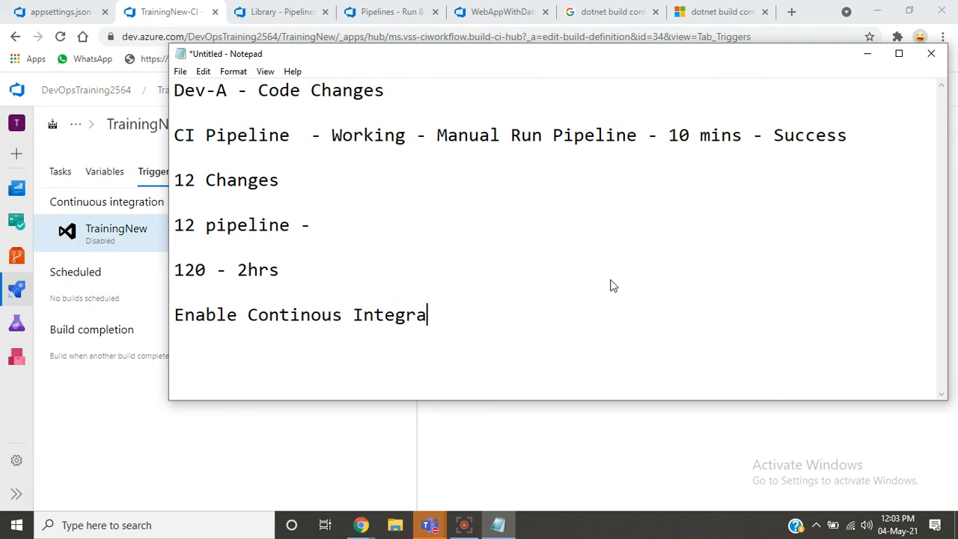
{"action": "type", "text": "tion -"}
- Check the option's wording on the pipeline's triggers page and correct "Continous" to "Continuous" in the note
{"action": "key", "text": "alt+Tab"}
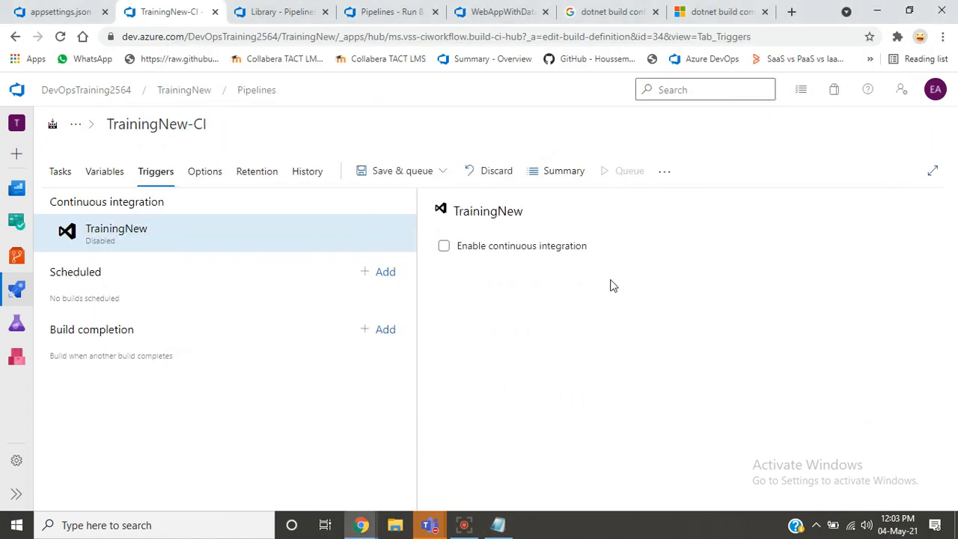
{"action": "key", "text": "alt+Tab"}
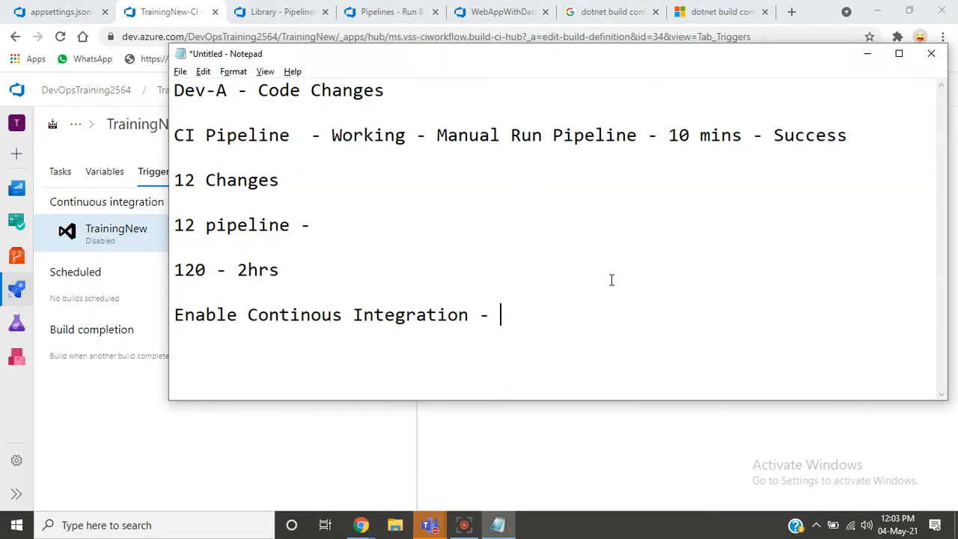
{"action": "key", "text": "Left"}
{"action": "key", "text": "Left"}
{"action": "key", "text": "Left"}
{"action": "key", "text": "Left"}
{"action": "key", "text": "Left"}
{"action": "key", "text": "Left"}
{"action": "key", "text": "Left"}
{"action": "key", "text": "Left"}
{"action": "key", "text": "Left"}
{"action": "key", "text": "Left"}
{"action": "key", "text": "Left"}
{"action": "key", "text": "Left"}
{"action": "key", "text": "Left"}
{"action": "key", "text": "Left"}
{"action": "key", "text": "Left"}
{"action": "key", "text": "Left"}
{"action": "key", "text": "Left"}
{"action": "key", "text": "Left"}
{"action": "type", "text": "u"}
{"action": "key", "text": "Right"}
{"action": "key", "text": "Right"}
{"action": "key", "text": "Right"}
{"action": "key", "text": "Right"}
{"action": "key", "text": "Right"}
{"action": "key", "text": "Right"}
{"action": "key", "text": "Right"}
{"action": "key", "text": "Right"}
{"action": "key", "text": "Right"}
{"action": "key", "text": "Right"}
{"action": "key", "text": "Right"}
{"action": "key", "text": "Right"}
{"action": "key", "text": "Right"}
{"action": "key", "text": "Right"}
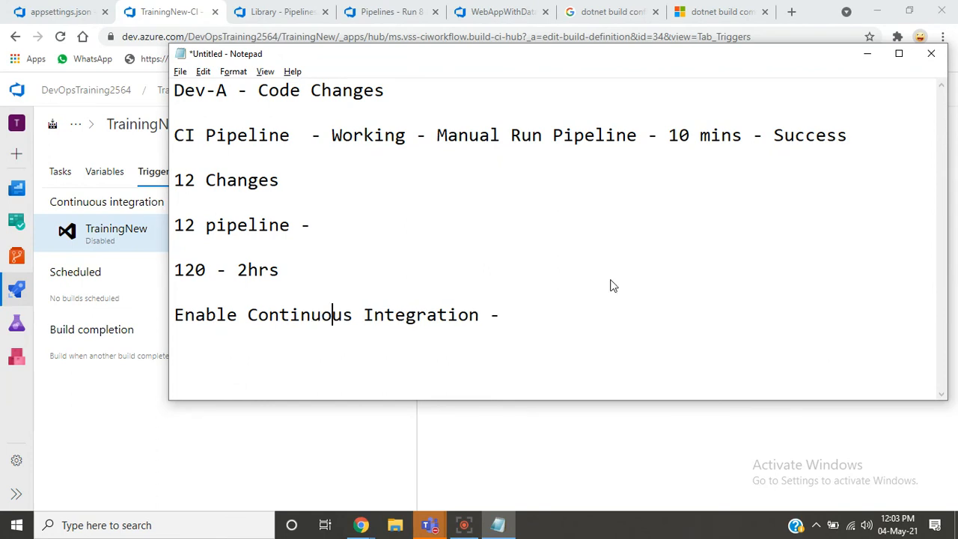
- Append "Dev - . Changes in Code -" to the note's Enable Continuous Integration line
{"action": "key", "text": "Right"}
{"action": "key", "text": "Right"}
{"action": "key", "text": "Right"}
{"action": "key", "text": "Right"}
{"action": "type", "text": "As"}
{"action": "key", "text": "BackSpace"}
{"action": "key", "text": "BackSpace"}
{"action": "type", "text": "Dev -"}
{"action": "type", "text": "Changes "}
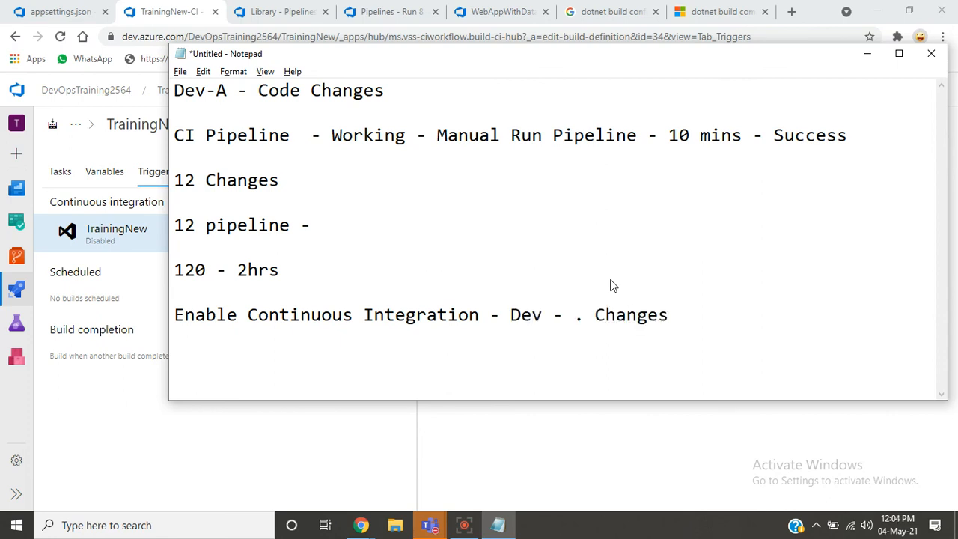
{"action": "type", "text": "in Code -"}
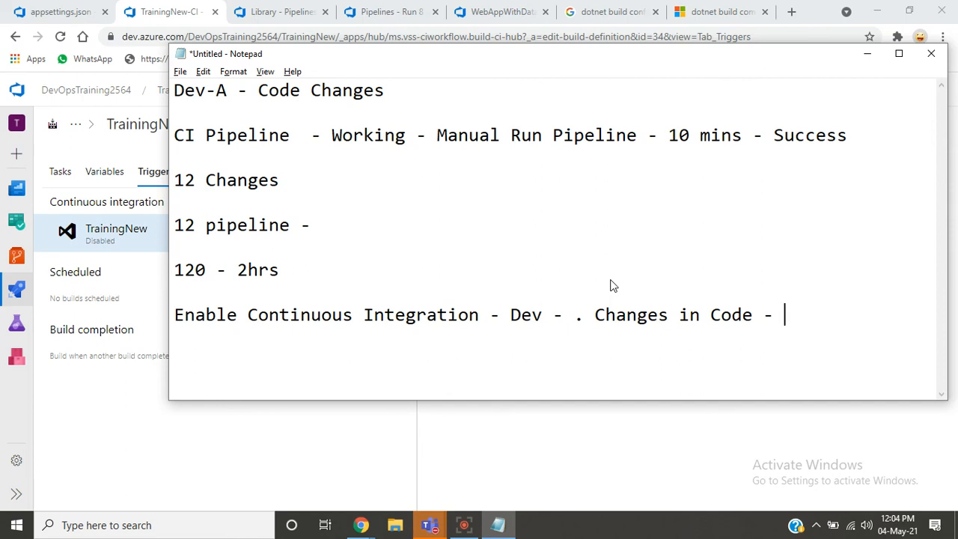
- Complete the note's Enable Continuous Integration line with "Automatically pipeline will run"
{"action": "type", "text": "Automaticll"}
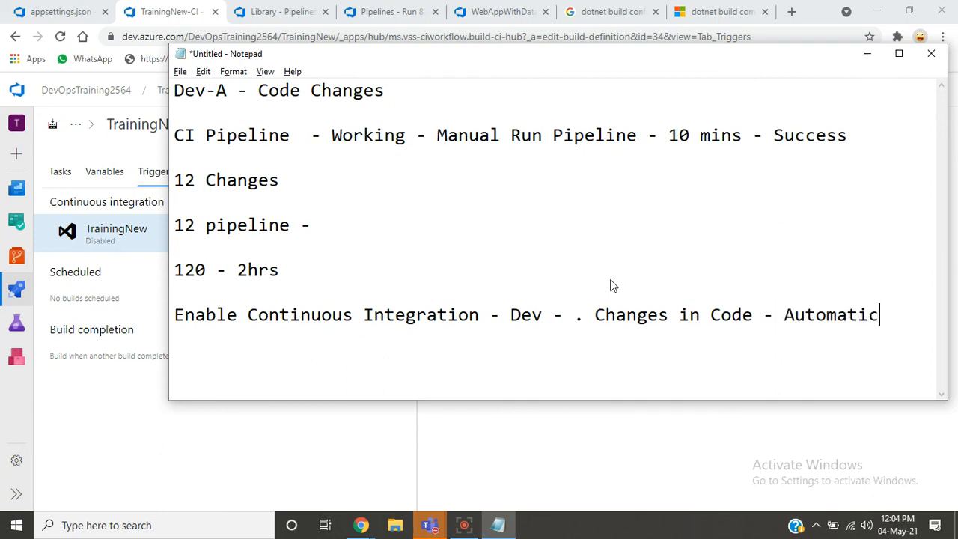
{"action": "key", "text": "BackSpace"}
{"action": "key", "text": "BackSpace"}
{"action": "type", "text": "ally pipeline "}
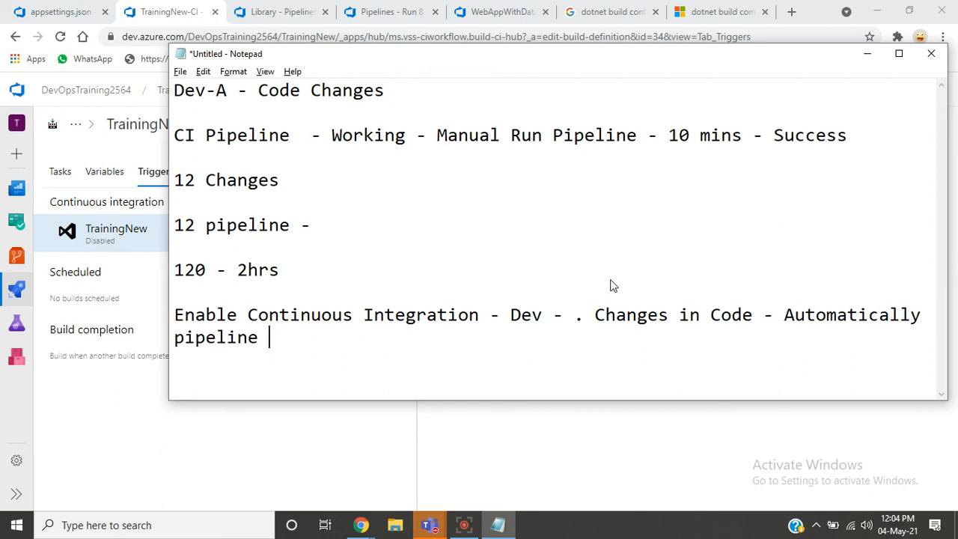
{"action": "type", "text": "will run"}
{"action": "key", "text": "Return"}
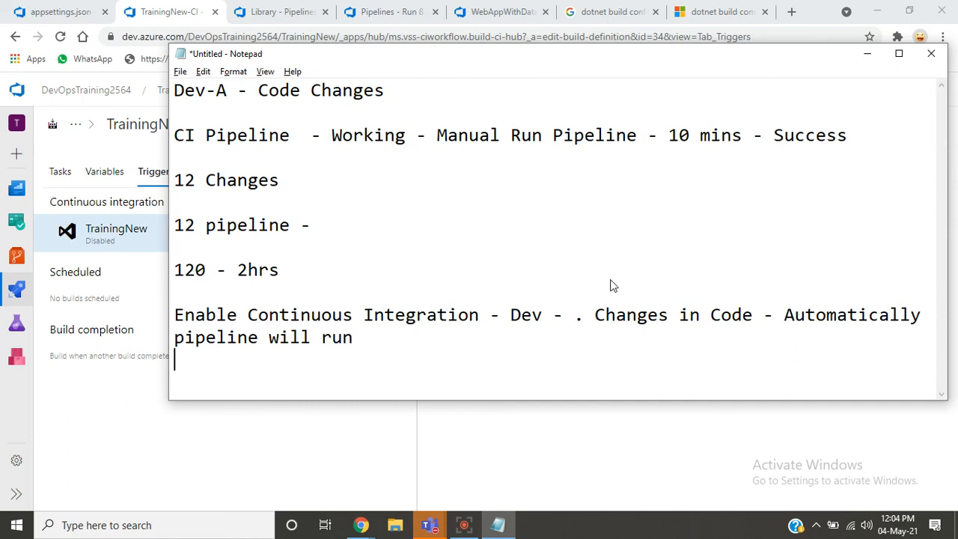
{"action": "key", "text": "BackSpace"}
{"action": "key", "text": "BackSpace"}
{"action": "key", "text": "BackSpace"}
{"action": "key", "text": "Tab"}
- Switch to TrainingNew-CI in Azure DevOps, enable continuous integration, and add an Include branch filter for dev-3
{"action": "key", "text": "alt+Tab"}
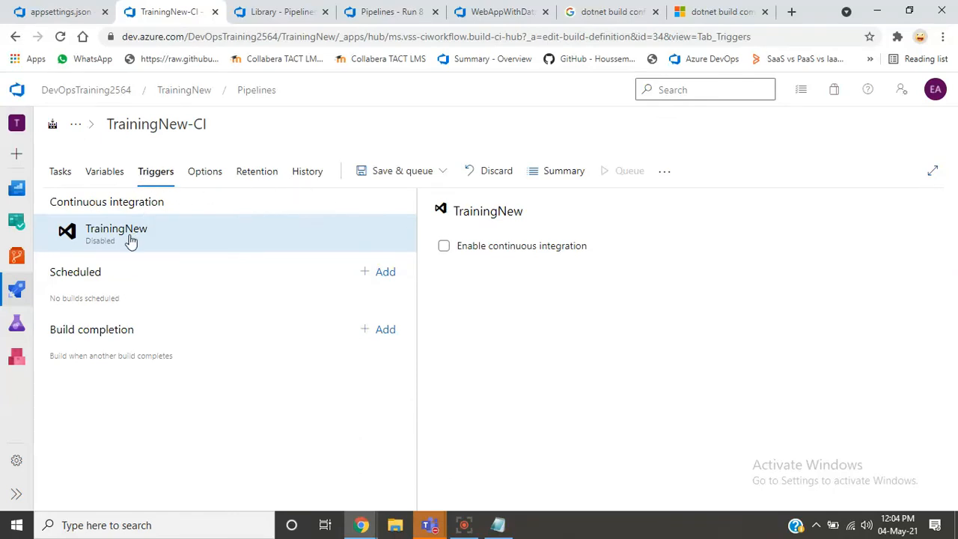
{"action": "left_click", "coordinate": [473, 254]}
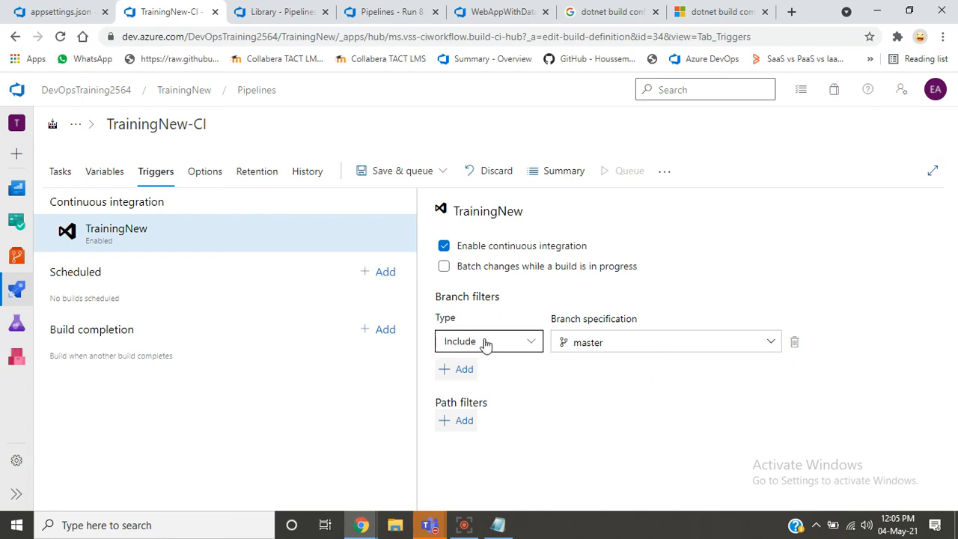
{"action": "left_click", "coordinate": [444, 372]}
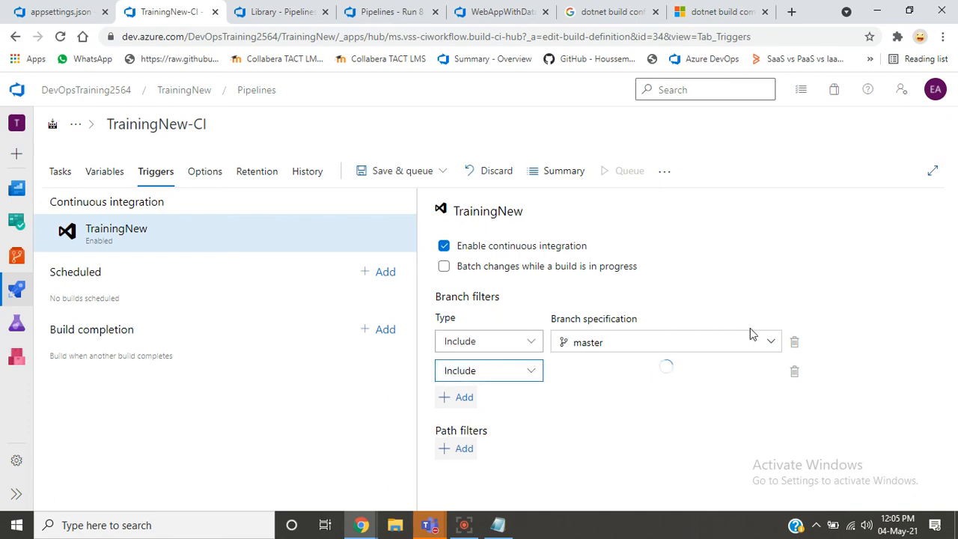
{"action": "left_click", "coordinate": [765, 373]}
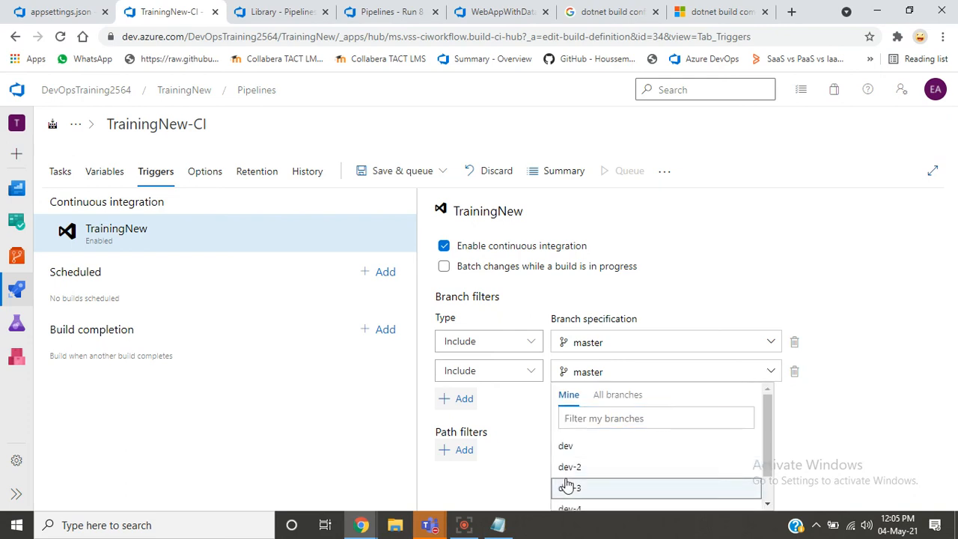
{"action": "left_click", "coordinate": [569, 487]}
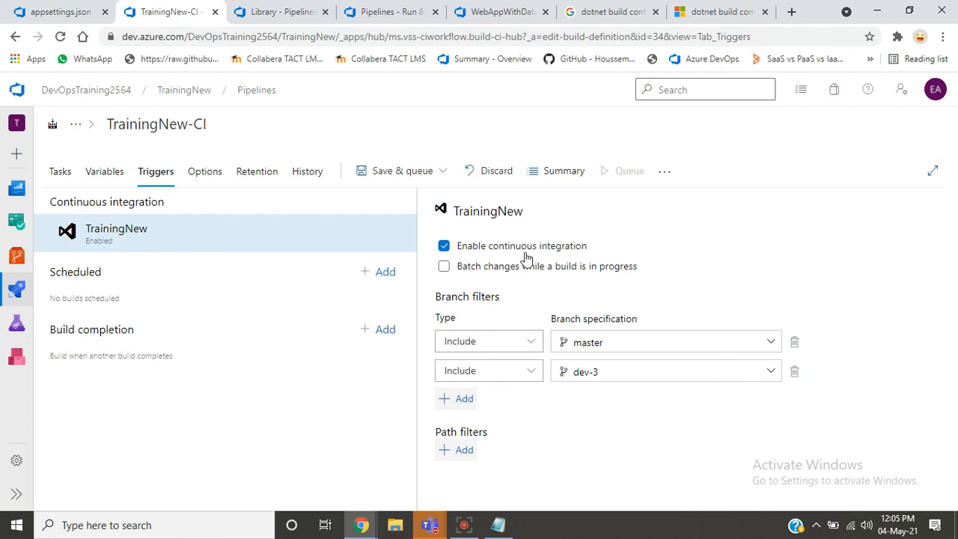
{"action": "left_click", "coordinate": [504, 274]}
{"action": "left_click", "coordinate": [503, 274]}
{"action": "left_click", "coordinate": [505, 274]}
{"action": "left_click", "coordinate": [504, 270]}
- Add an Include path filter to the trigger and copy the WebApp folder's name from the TrainingNew repository
{"action": "left_click", "coordinate": [443, 457]}
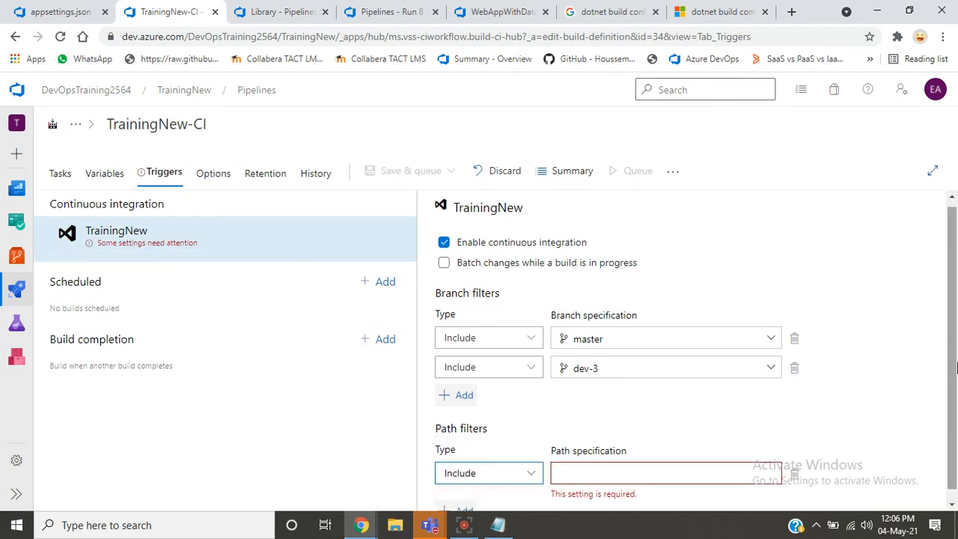
{"action": "scroll", "coordinate": [956, 371], "scroll_direction": "down", "scroll_amount": 1}
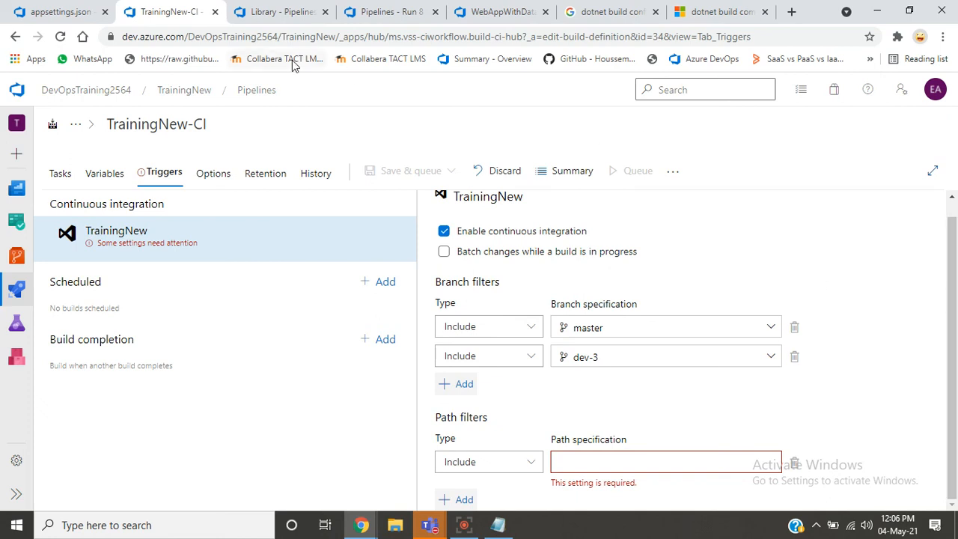
{"action": "left_click", "coordinate": [85, 21]}
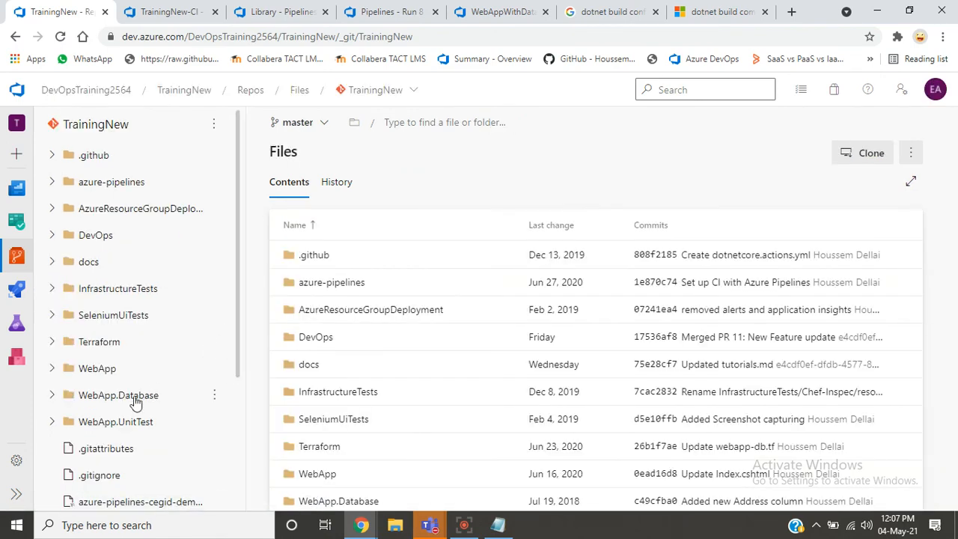
{"action": "left_click", "coordinate": [102, 371]}
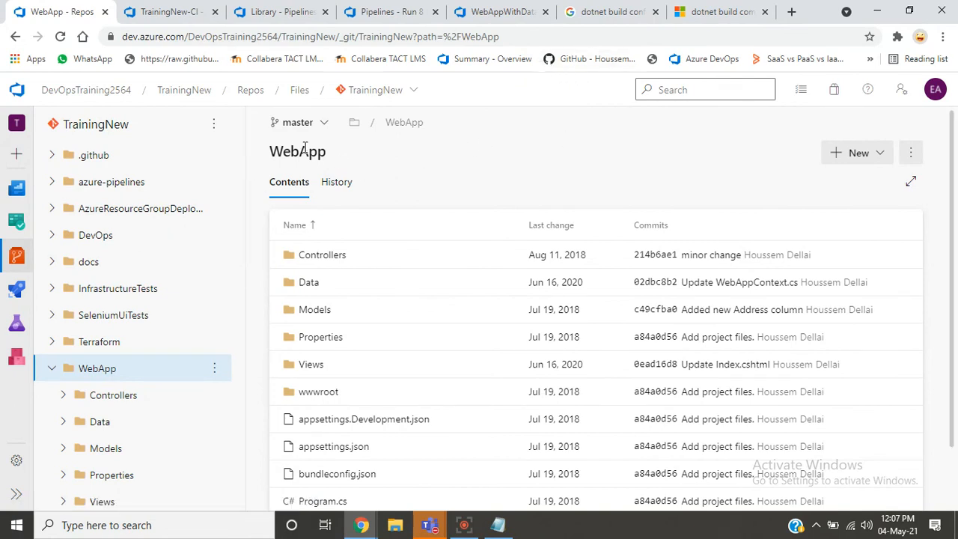
{"action": "left_click_drag", "start_coordinate": [278, 150], "coordinate": [362, 158]}
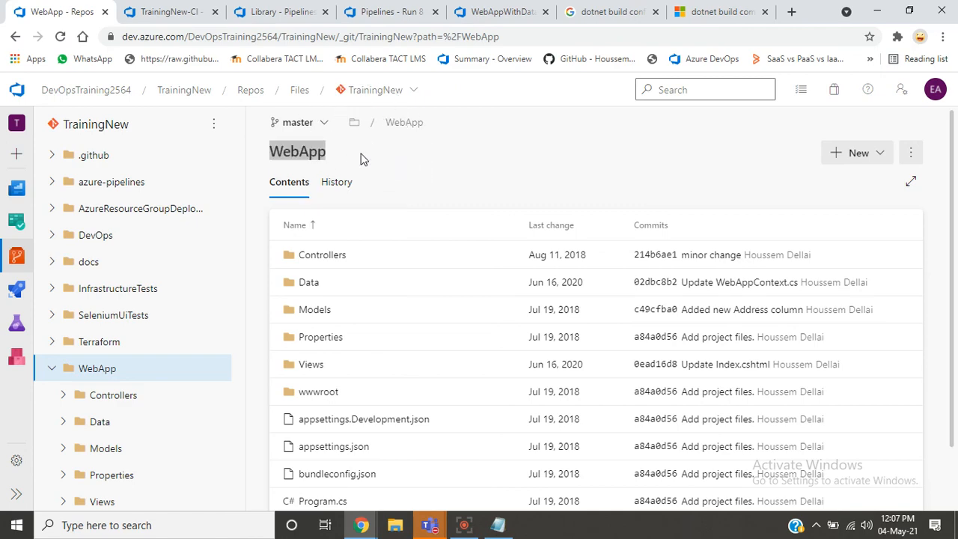
{"action": "key", "text": "alt+Tab"}
{"action": "key", "text": "alt+Tab"}
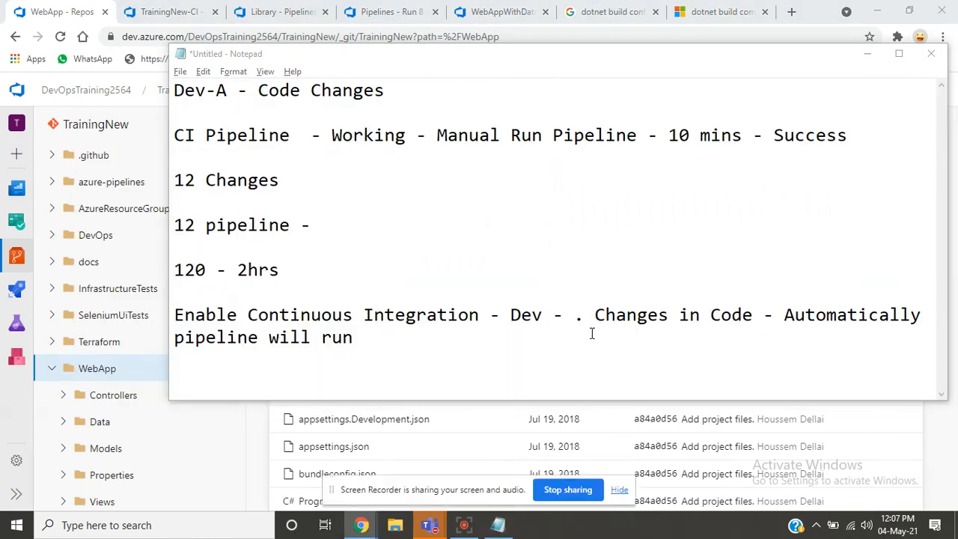
- Set the new path filter's specification to /WebApp on TrainingNew-CI and hide the screen-sharing notice
{"action": "left_click", "coordinate": [180, 12]}
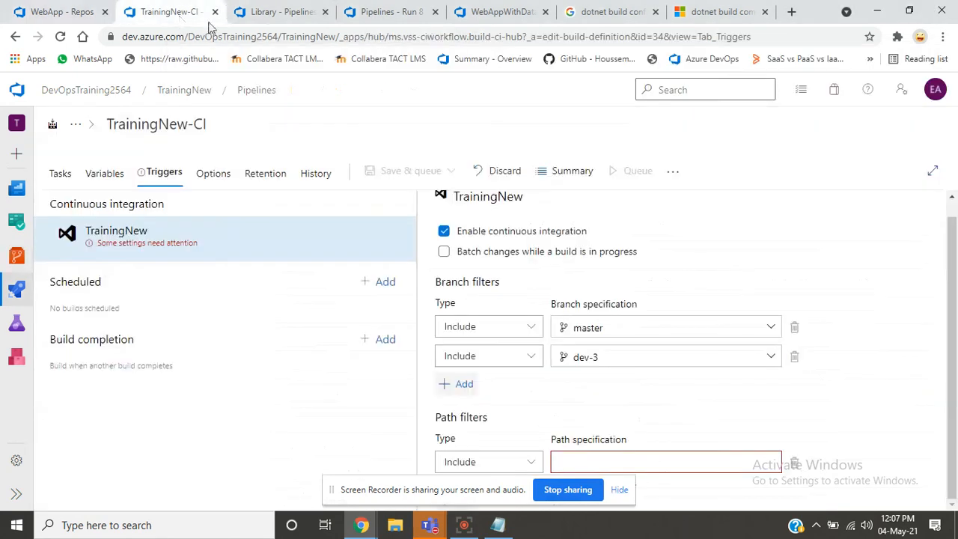
{"action": "left_click", "coordinate": [615, 465]}
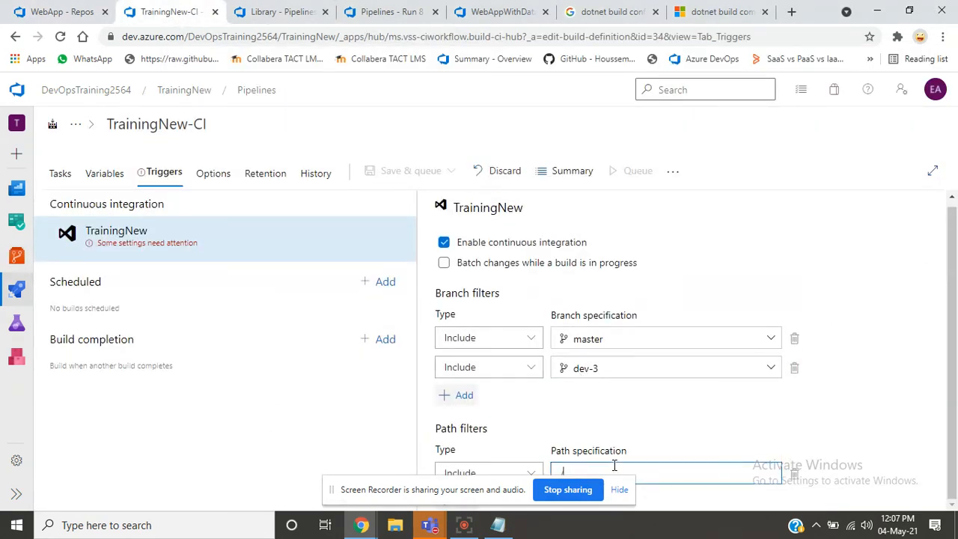
{"action": "type", "text": "/WebApp"}
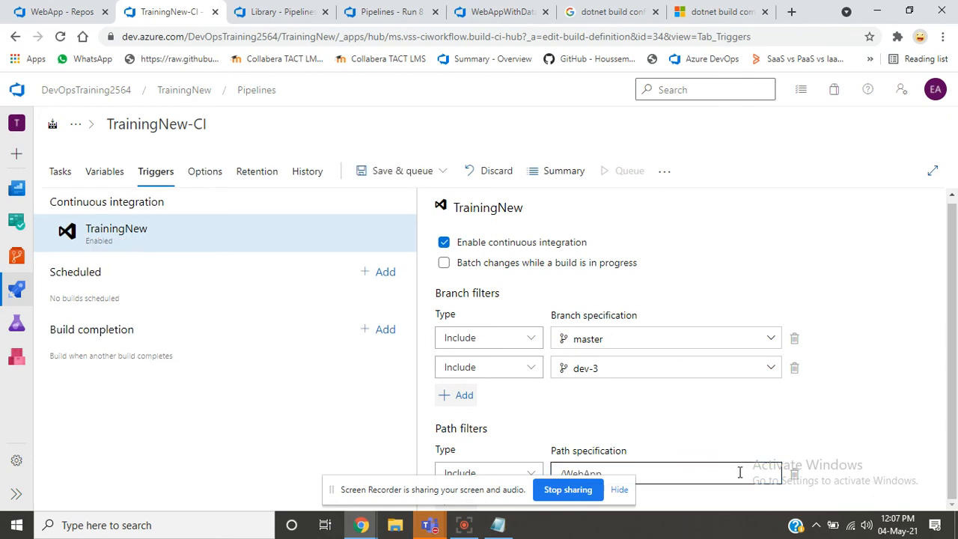
{"action": "left_click", "coordinate": [623, 490]}
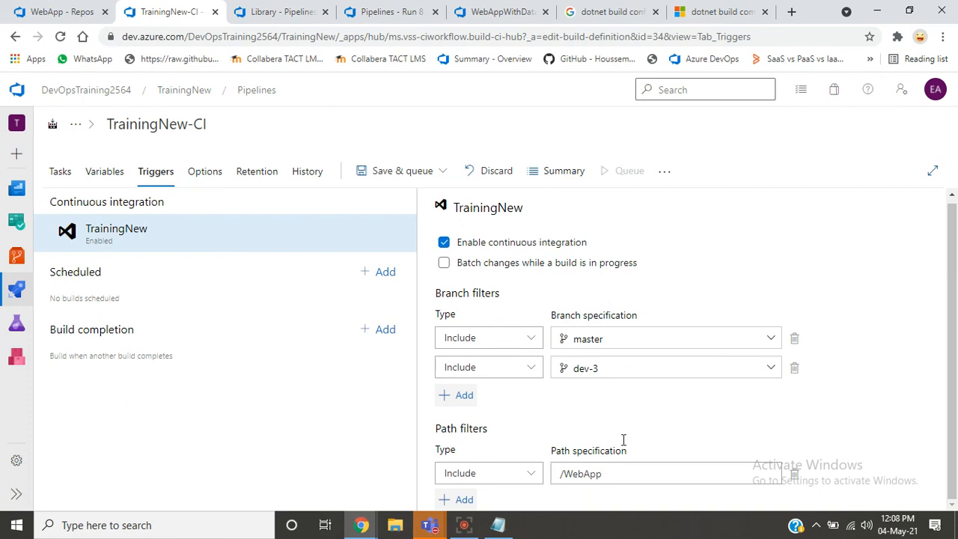
- Save the TrainingNew-CI build pipeline without queuing a run, leaving the comment empty
{"action": "left_click", "coordinate": [422, 170]}
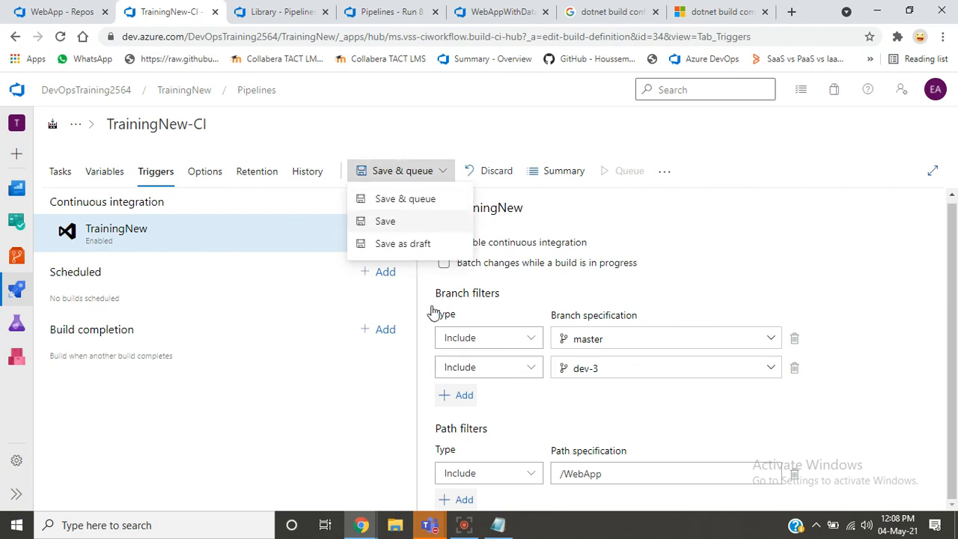
{"action": "left_click", "coordinate": [409, 251]}
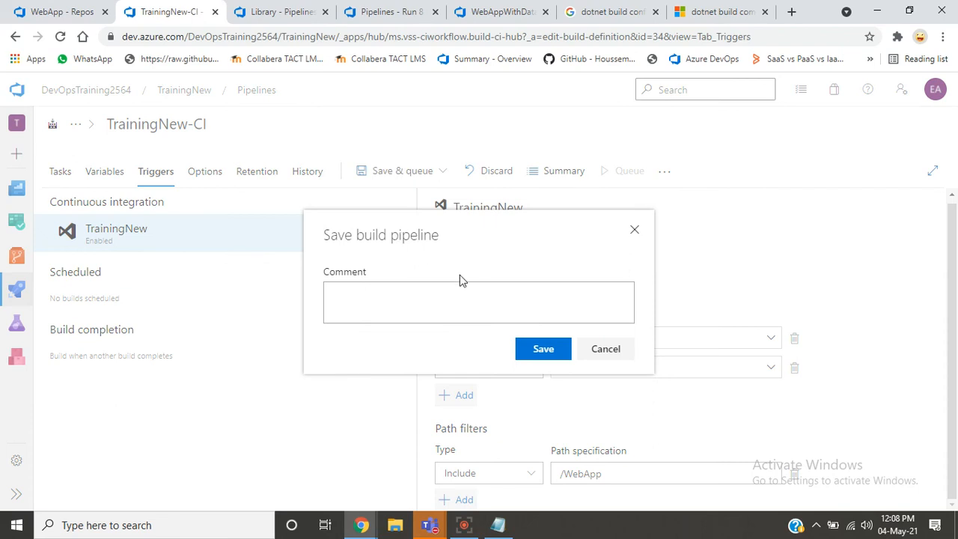
{"action": "left_click", "coordinate": [547, 349]}
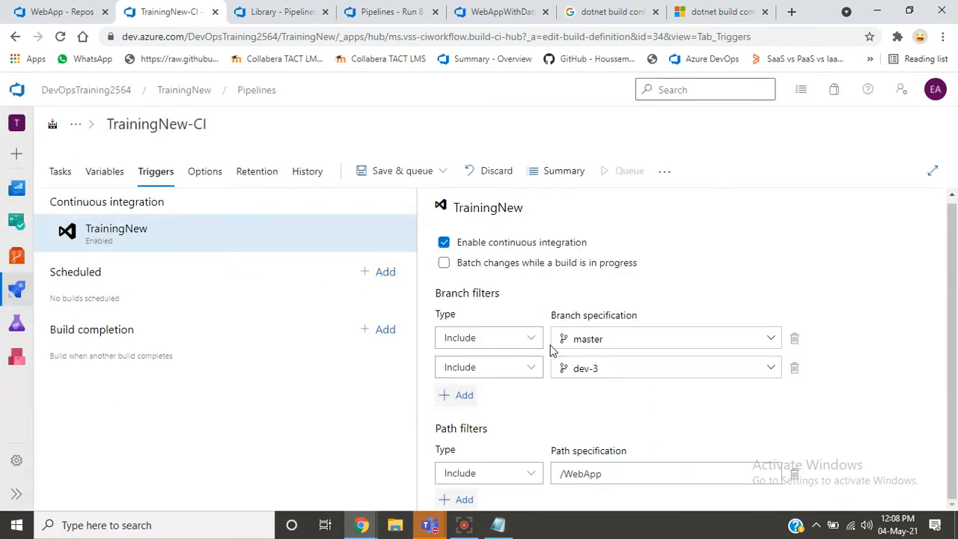